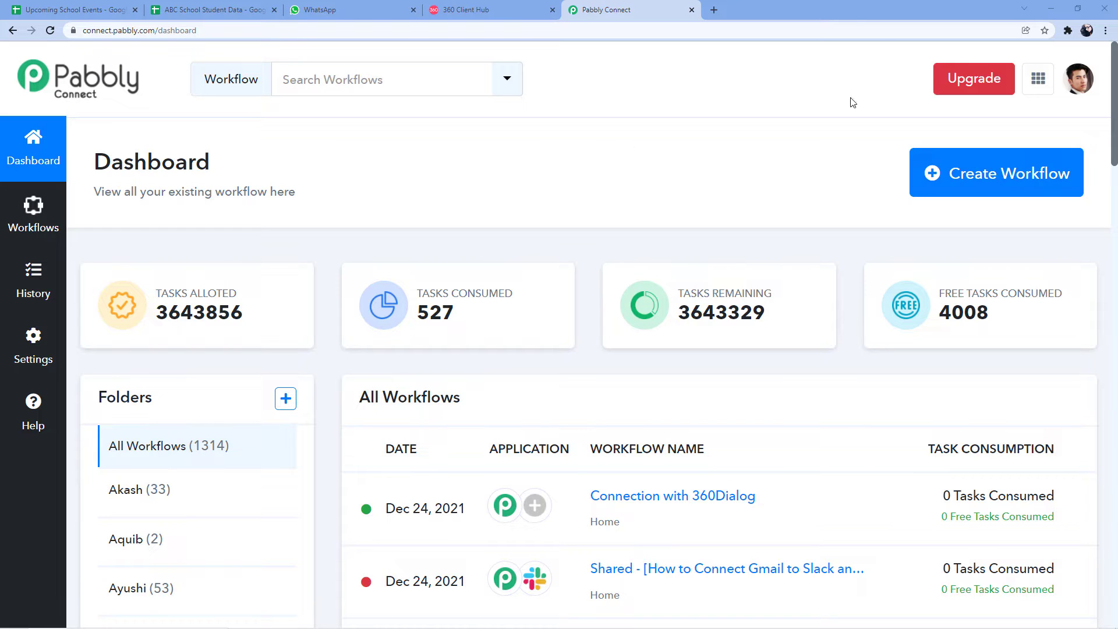
Visit pabbly.com in a separate browser tab to view its home page, and close that tab
{"action": "left_click", "coordinate": [713, 9]}
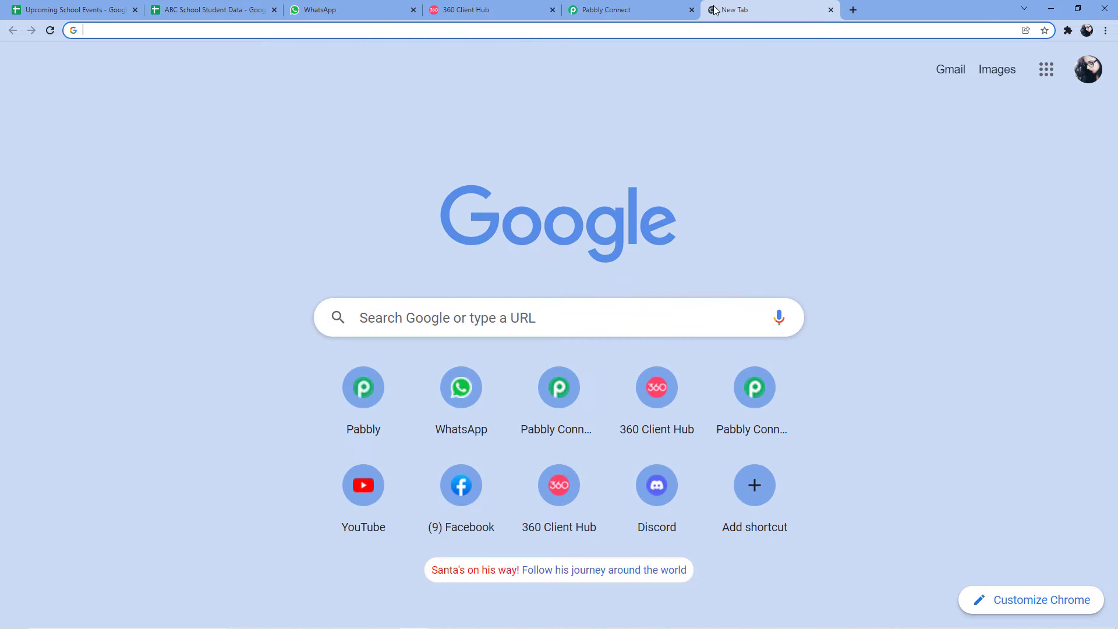
{"action": "type", "text": "pabbly.com"}
{"action": "key", "text": "Return"}
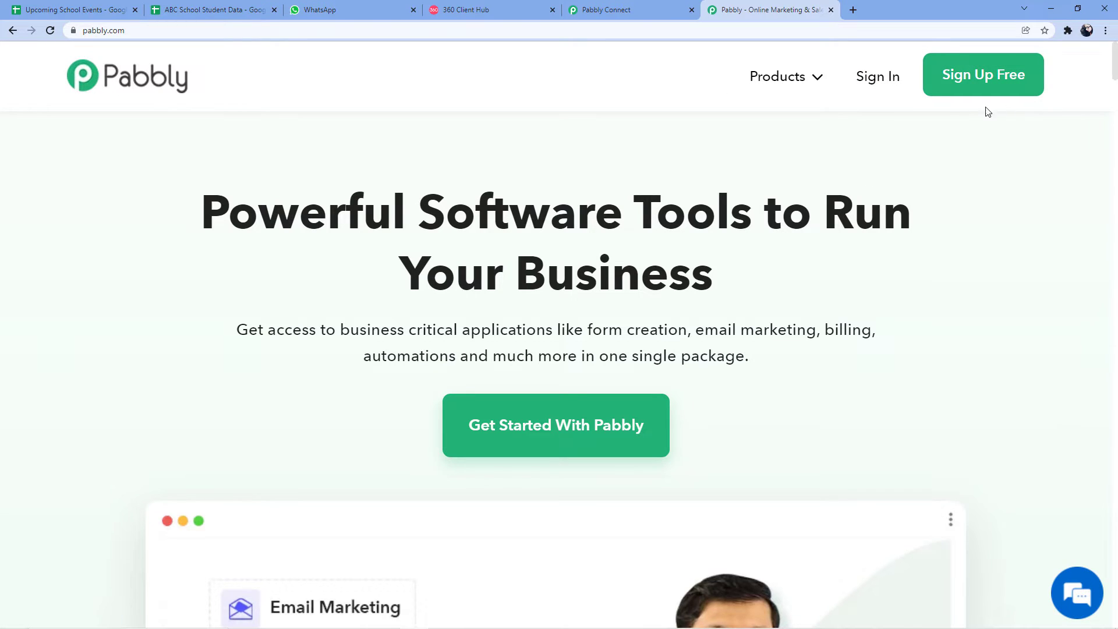
{"action": "left_click", "coordinate": [830, 10]}
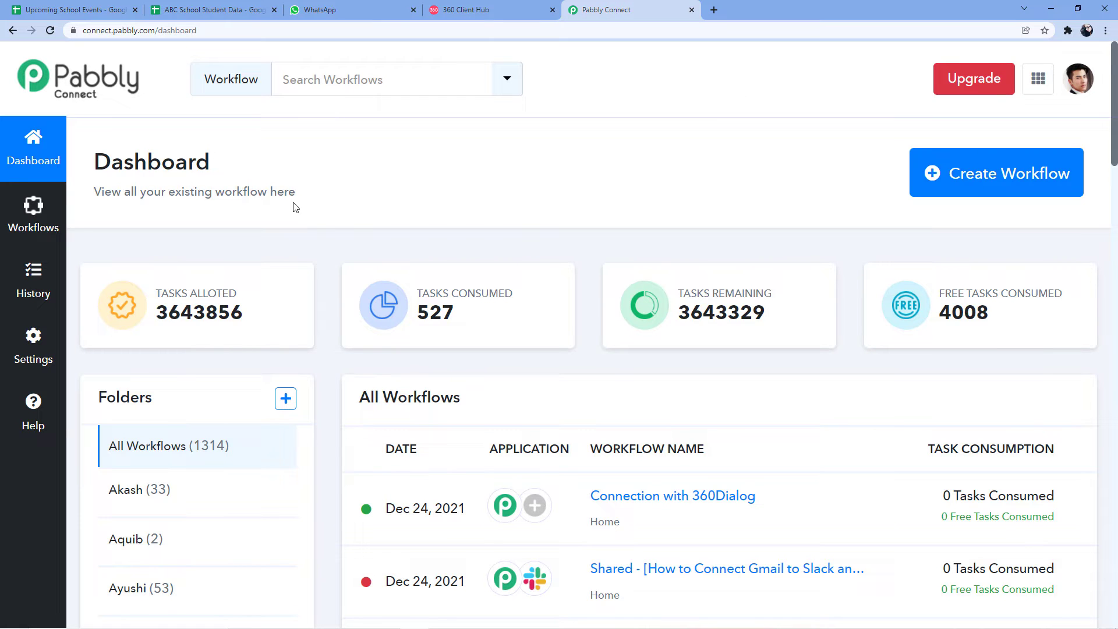
Create a new workflow named "Google Sheets to WhatsApp School Event Alerts"
{"action": "left_click", "coordinate": [981, 181]}
{"action": "left_click", "coordinate": [450, 332]}
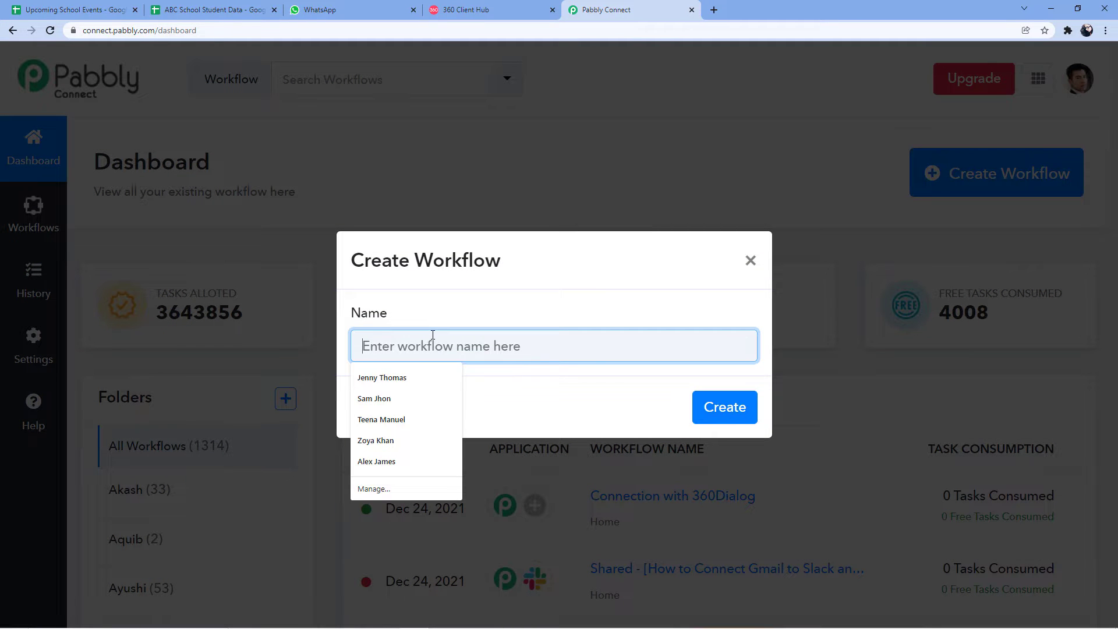
{"action": "type", "text": "Google Sheets to Whatsa"}
{"action": "key", "text": "BackSpace"}
{"action": "type", "text": "App School event"}
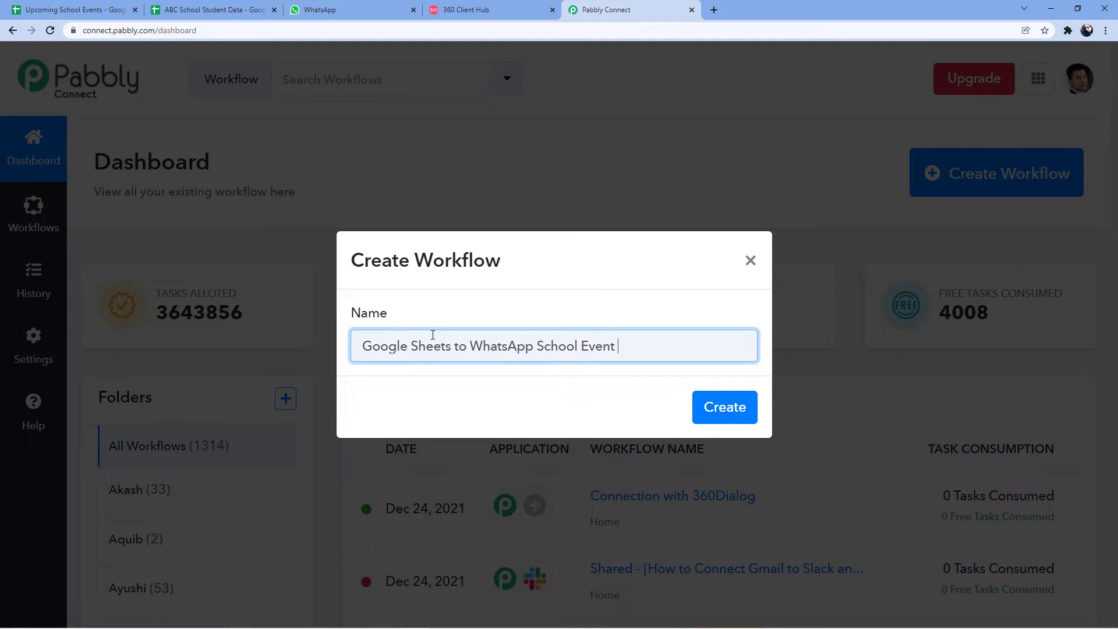
{"action": "type", "text": "Alerts"}
{"action": "left_click", "coordinate": [732, 409]}
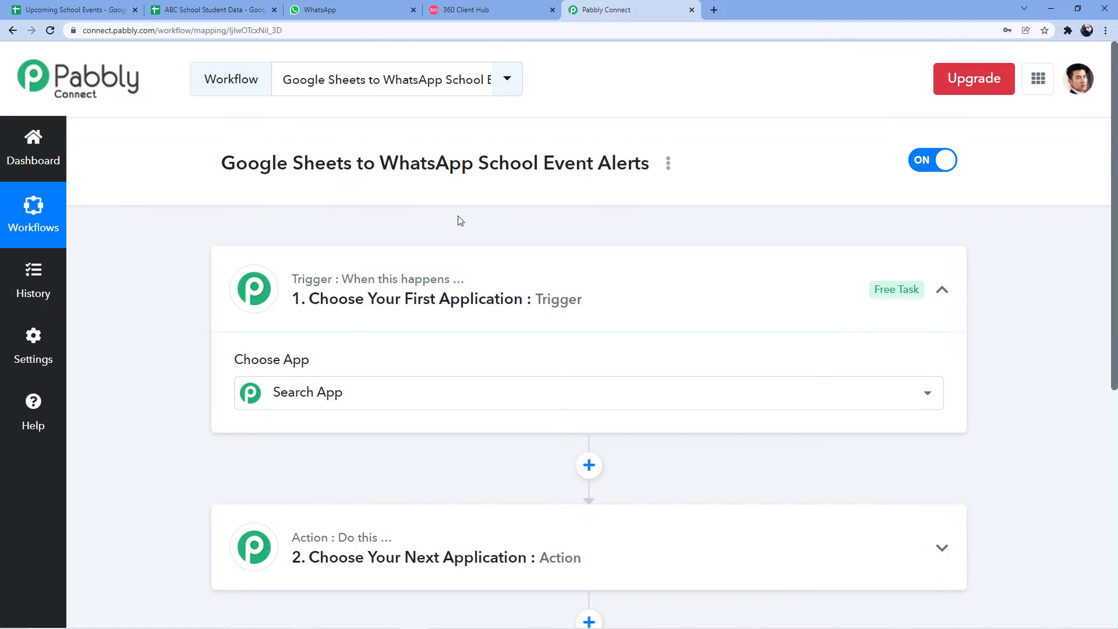
Choose Google Sheets as the app for the workflow's trigger
{"action": "left_click", "coordinate": [564, 277]}
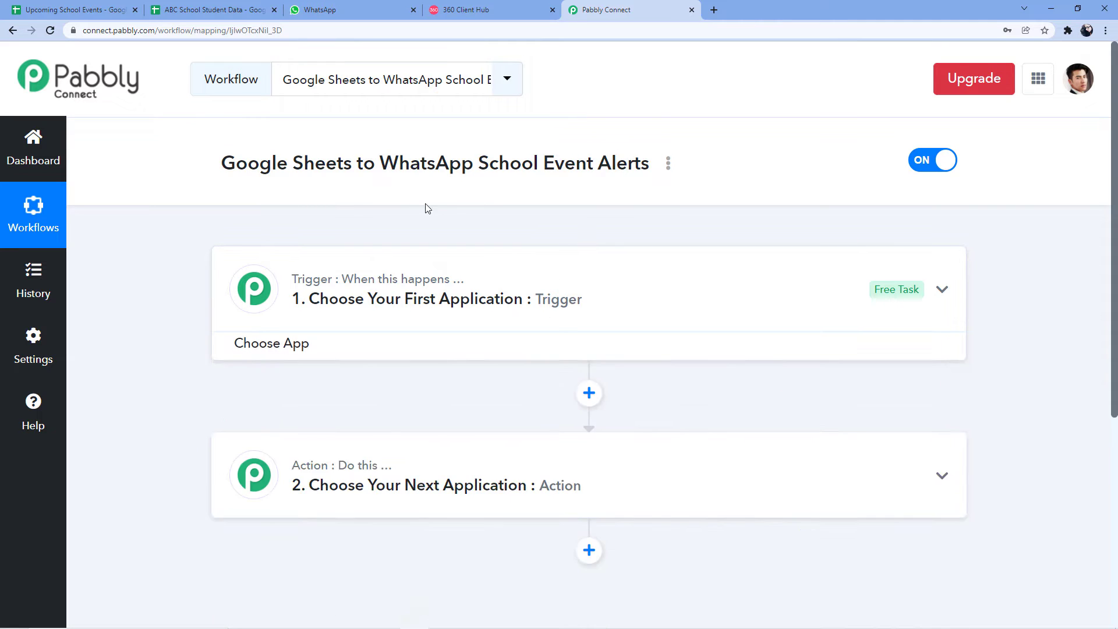
{"action": "scroll", "coordinate": [448, 188], "scroll_direction": "down", "scroll_amount": 1}
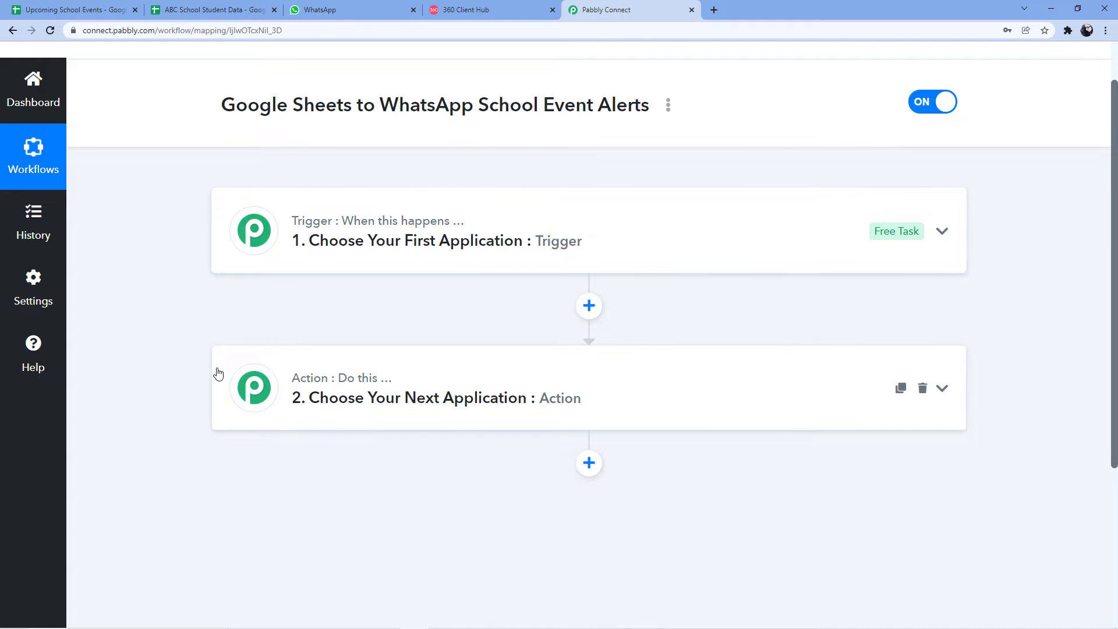
{"action": "left_click", "coordinate": [501, 229]}
{"action": "left_click", "coordinate": [321, 217]}
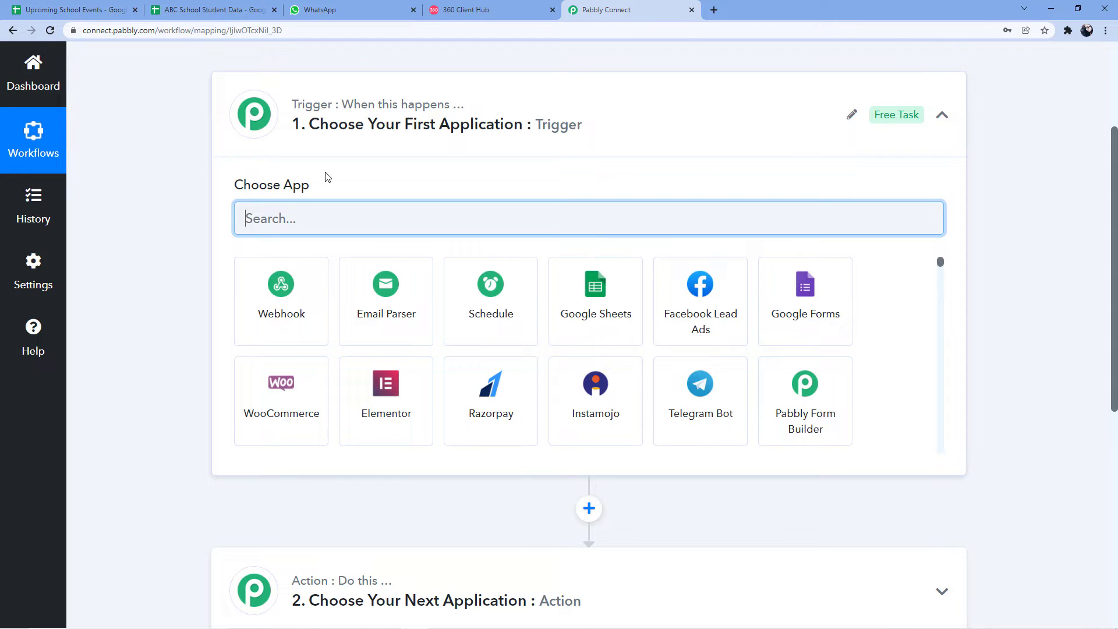
{"action": "type", "text": "Google"}
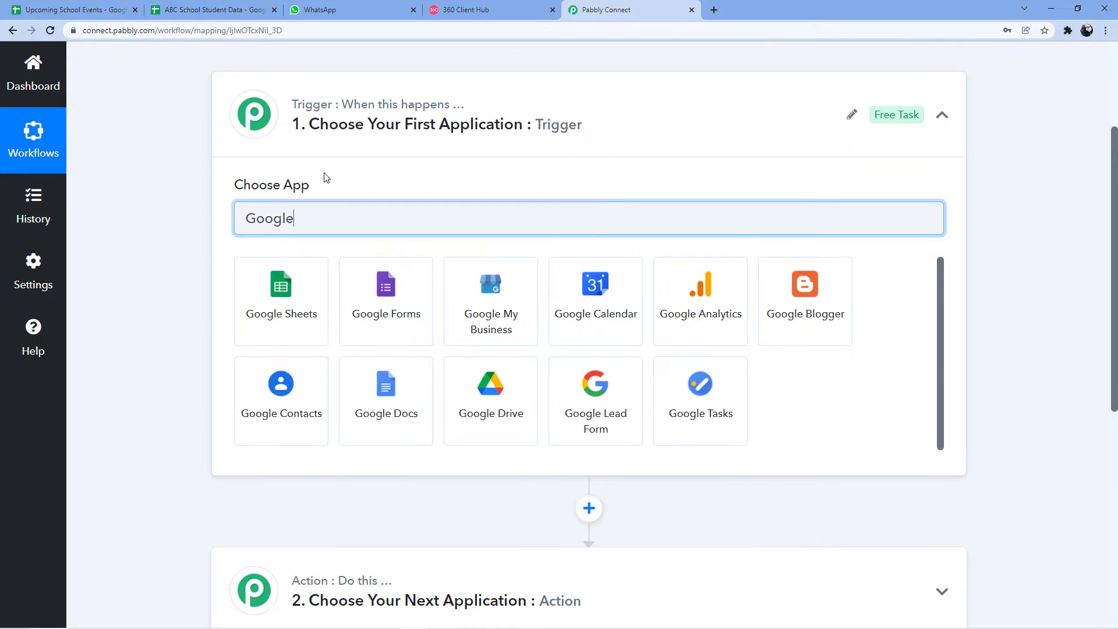
{"action": "left_click", "coordinate": [274, 294]}
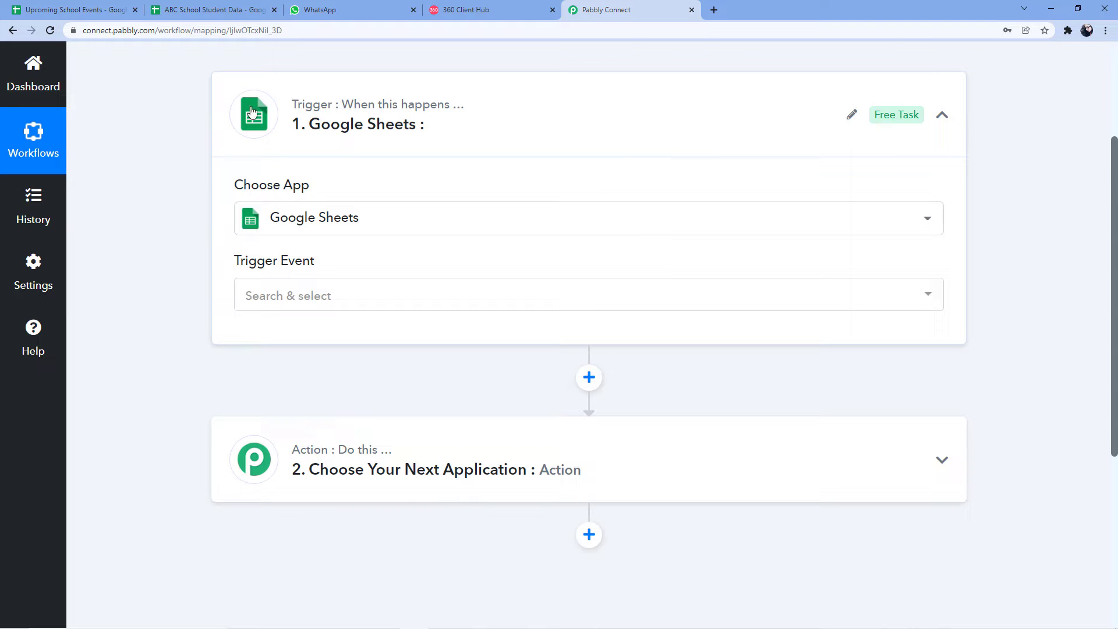
Check the column headings in the Upcoming School Events spreadsheet and return to the Pabbly Connect workflow
{"action": "left_click", "coordinate": [70, 10]}
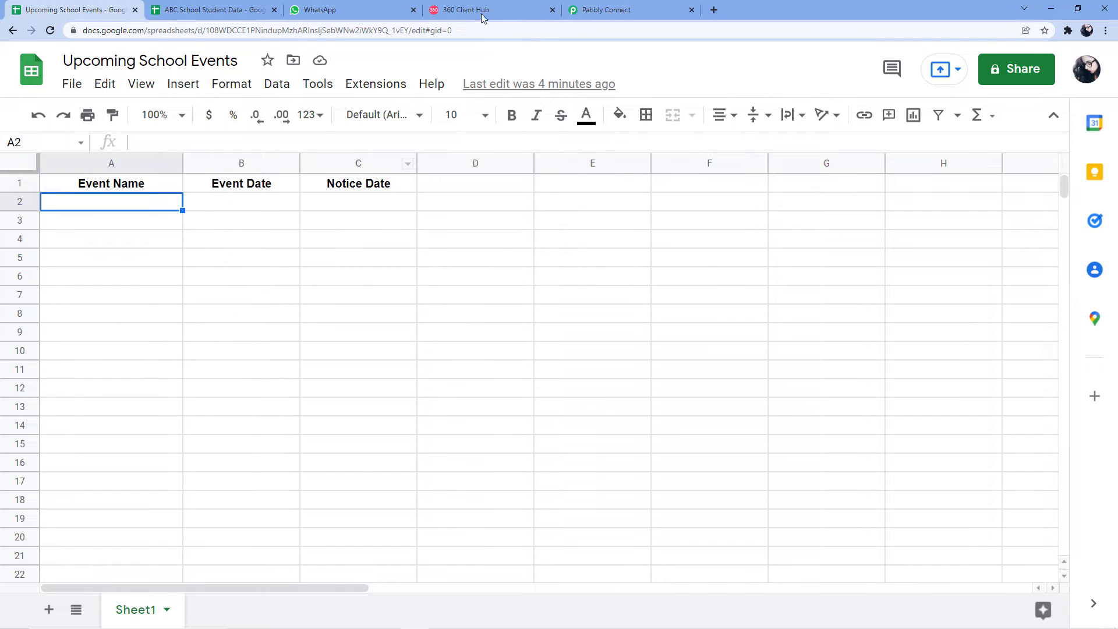
{"action": "left_click", "coordinate": [608, 10]}
{"action": "left_click", "coordinate": [15, 5]}
{"action": "left_click", "coordinate": [606, 10]}
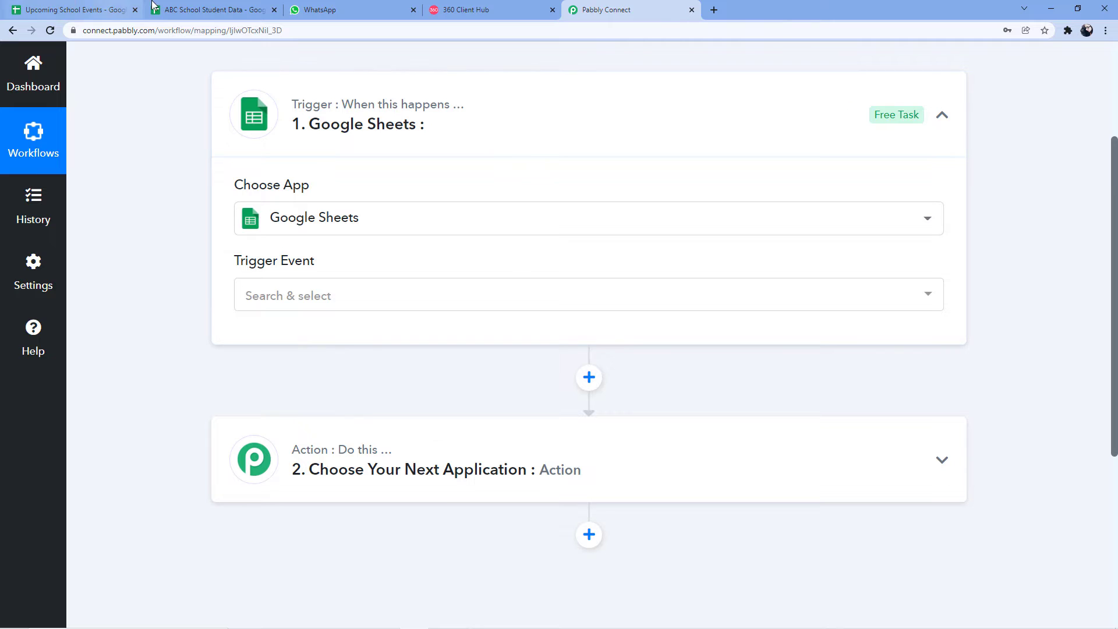
Examine the student records and mobile numbers in the ABC School Student Data spreadsheet, and return to the workflow
{"action": "left_click", "coordinate": [195, 9]}
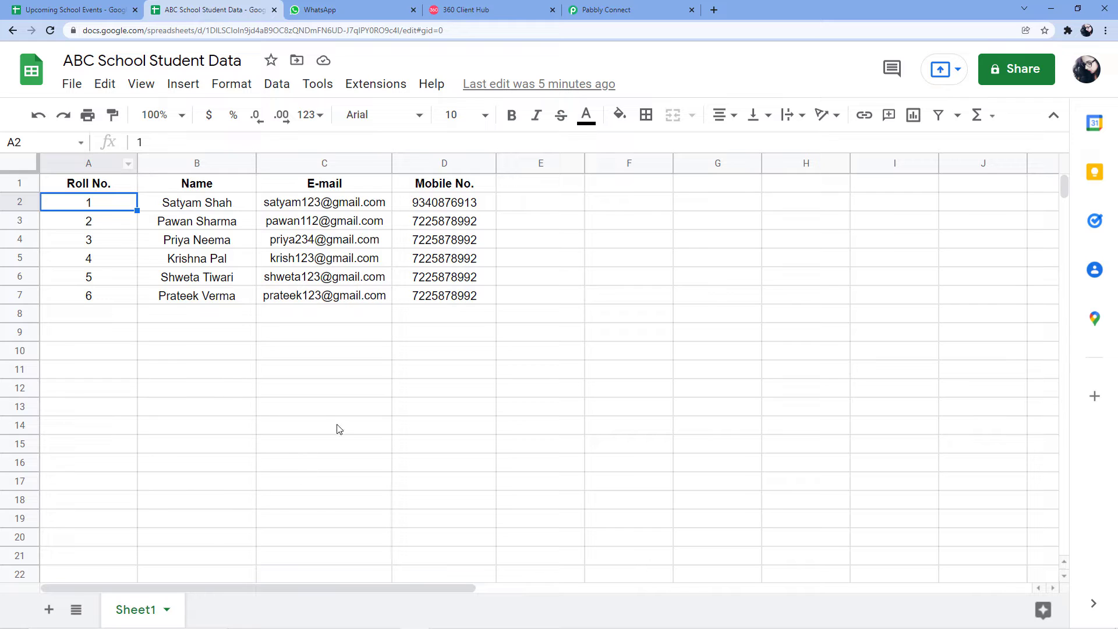
{"action": "left_click_drag", "start_coordinate": [429, 201], "coordinate": [433, 295]}
{"action": "left_click", "coordinate": [114, 204]}
{"action": "left_click", "coordinate": [634, 9]}
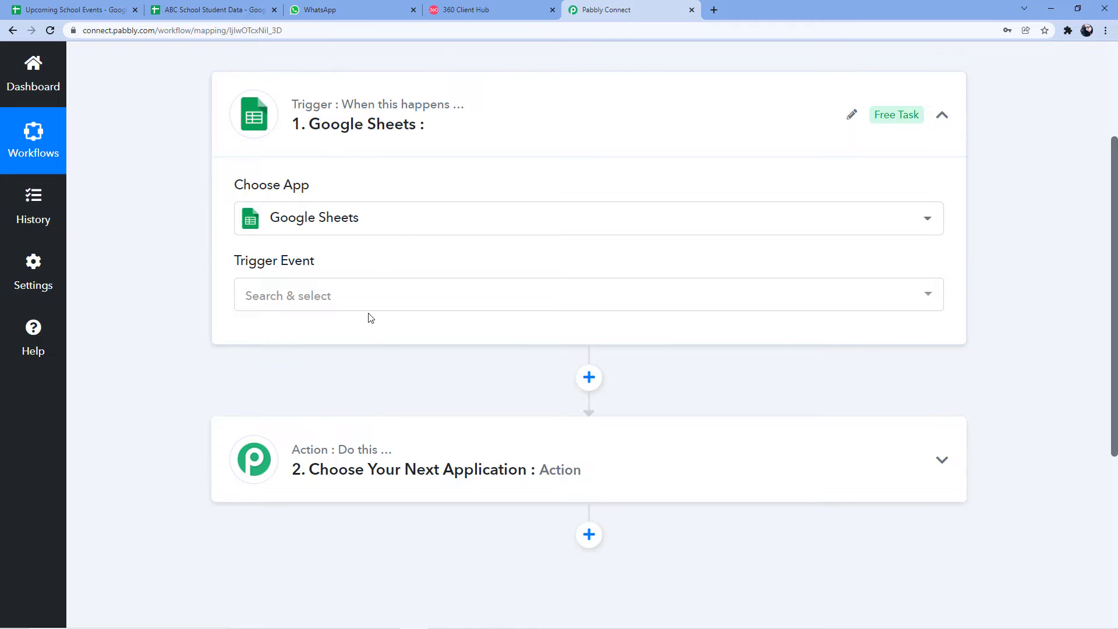
Set the trigger event to New or Updated Spreadsheet Row and read through the webhook setup instructions
{"action": "left_click", "coordinate": [339, 305]}
{"action": "left_click", "coordinate": [299, 388]}
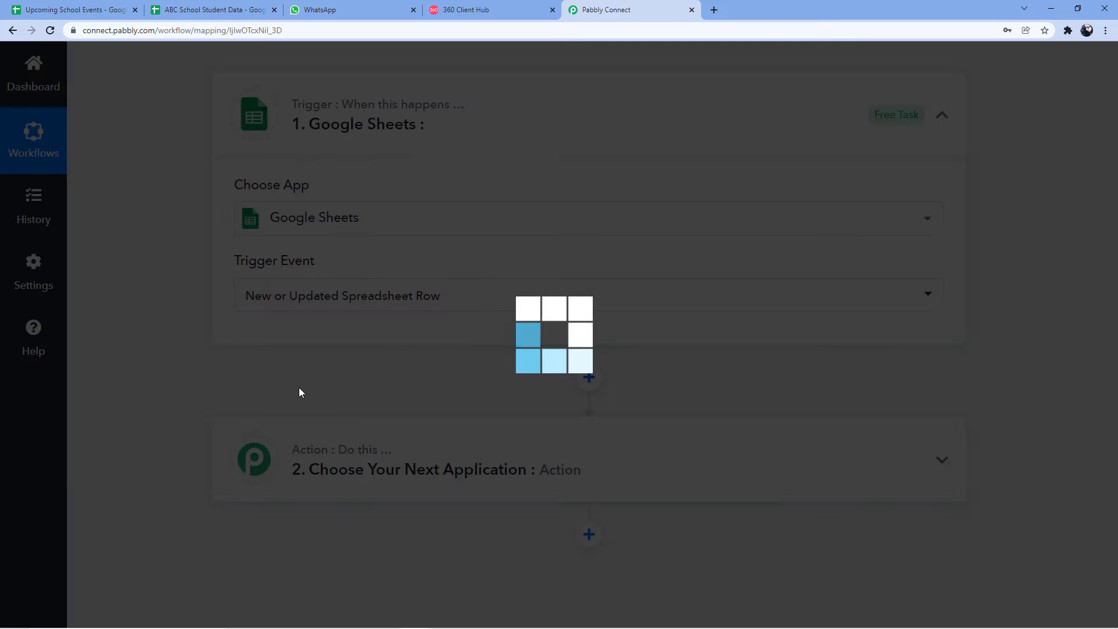
{"action": "scroll", "coordinate": [398, 348], "scroll_direction": "down", "scroll_amount": 1}
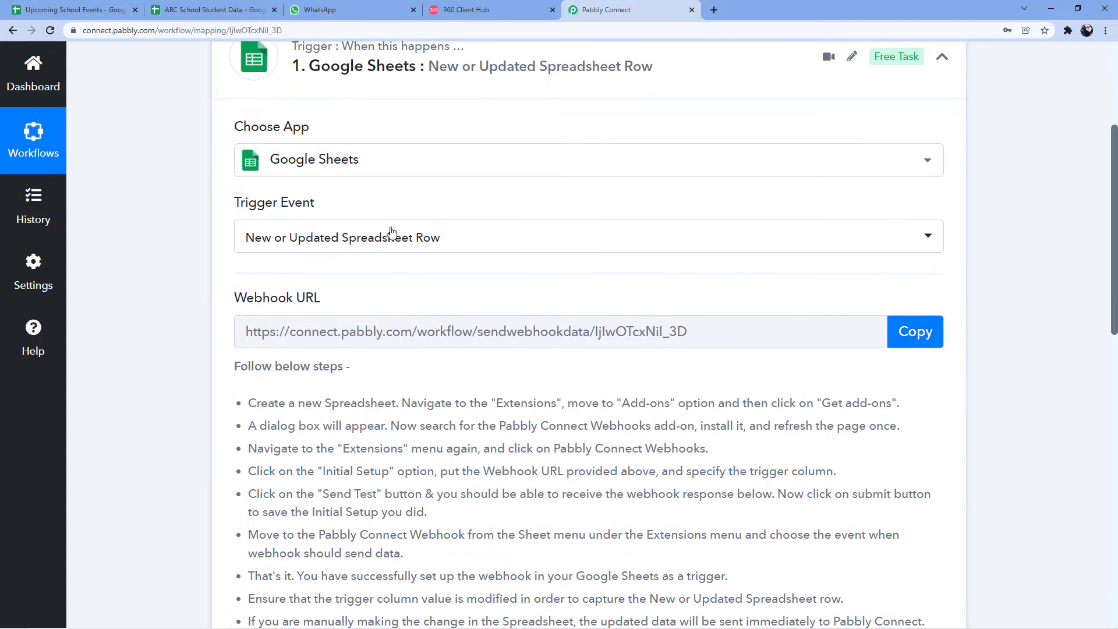
{"action": "mouse_move", "coordinate": [280, 302]}
{"action": "scroll", "coordinate": [569, 304], "scroll_direction": "down", "scroll_amount": 1}
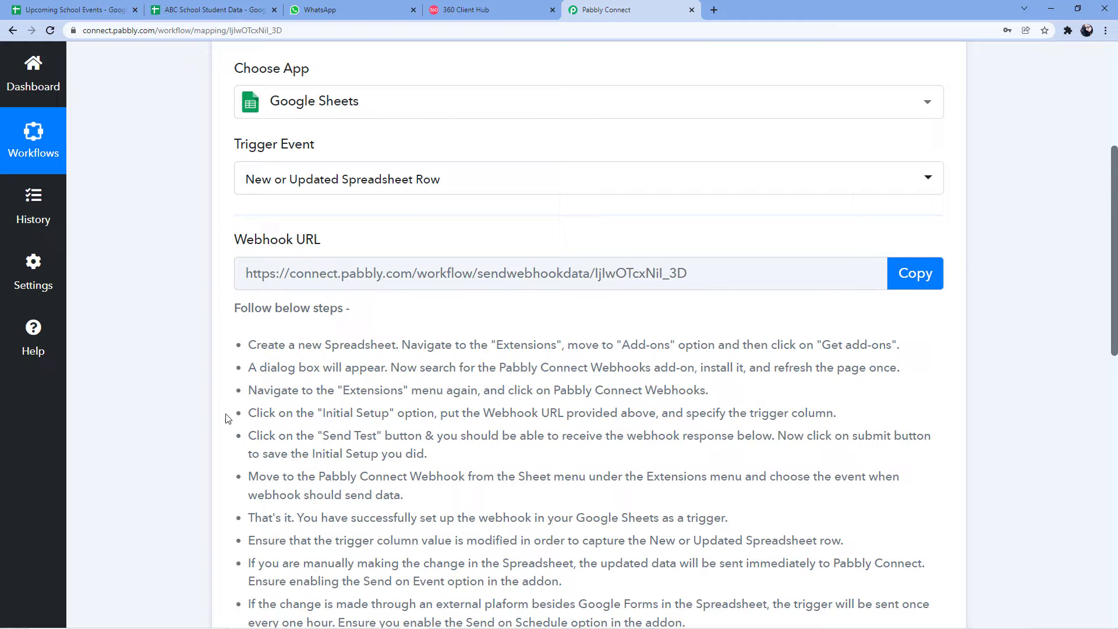
{"action": "scroll", "coordinate": [227, 455], "scroll_direction": "down", "scroll_amount": 2}
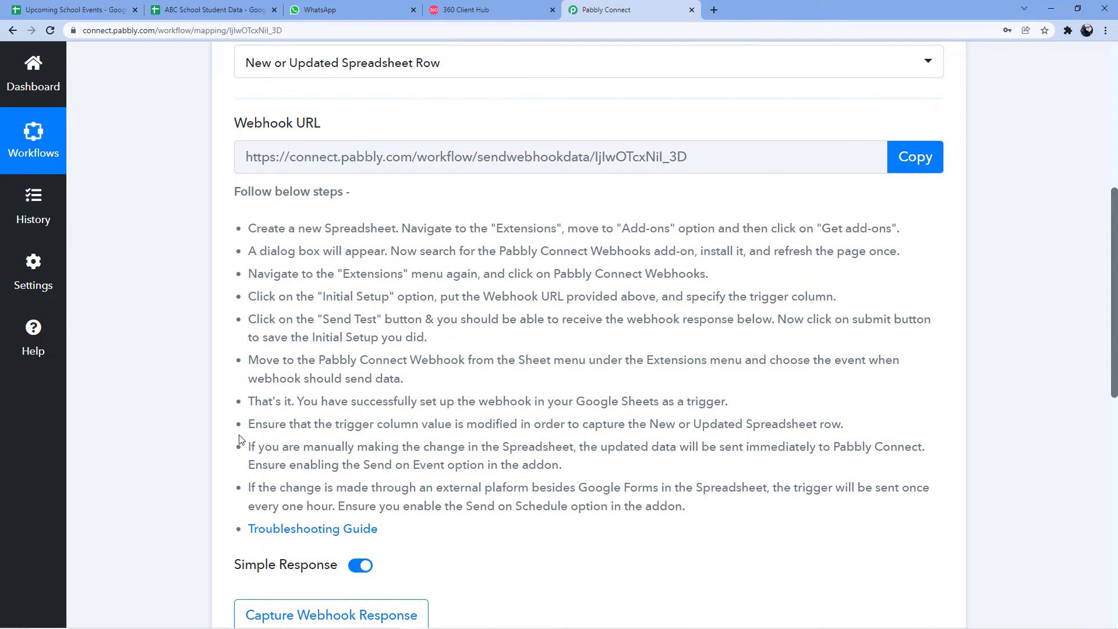
{"action": "scroll", "coordinate": [240, 440], "scroll_direction": "up", "scroll_amount": 3}
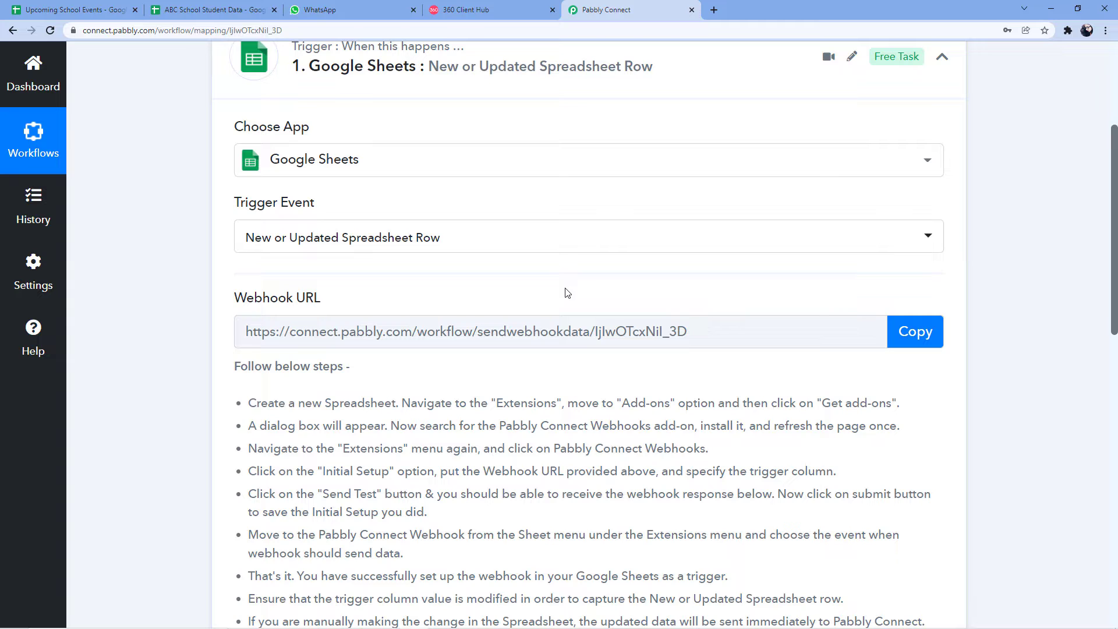
From the Upcoming School Events spreadsheet, search the add-on marketplace for "Pabbly Connect Webhooks" and close the marketplace
{"action": "left_click", "coordinate": [56, 8]}
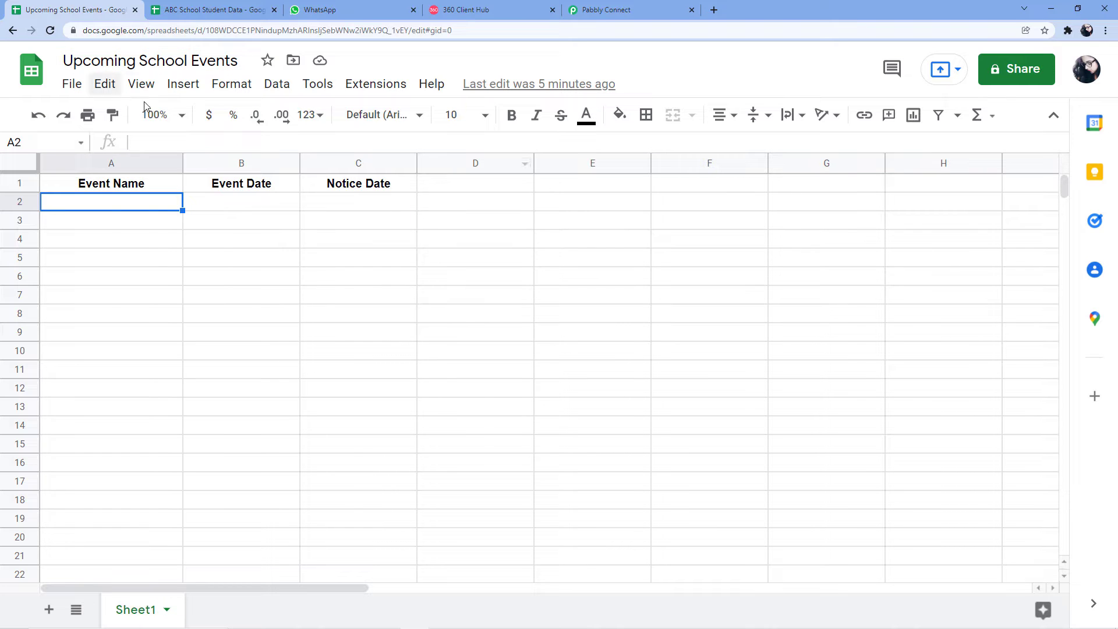
{"action": "left_click", "coordinate": [372, 85]}
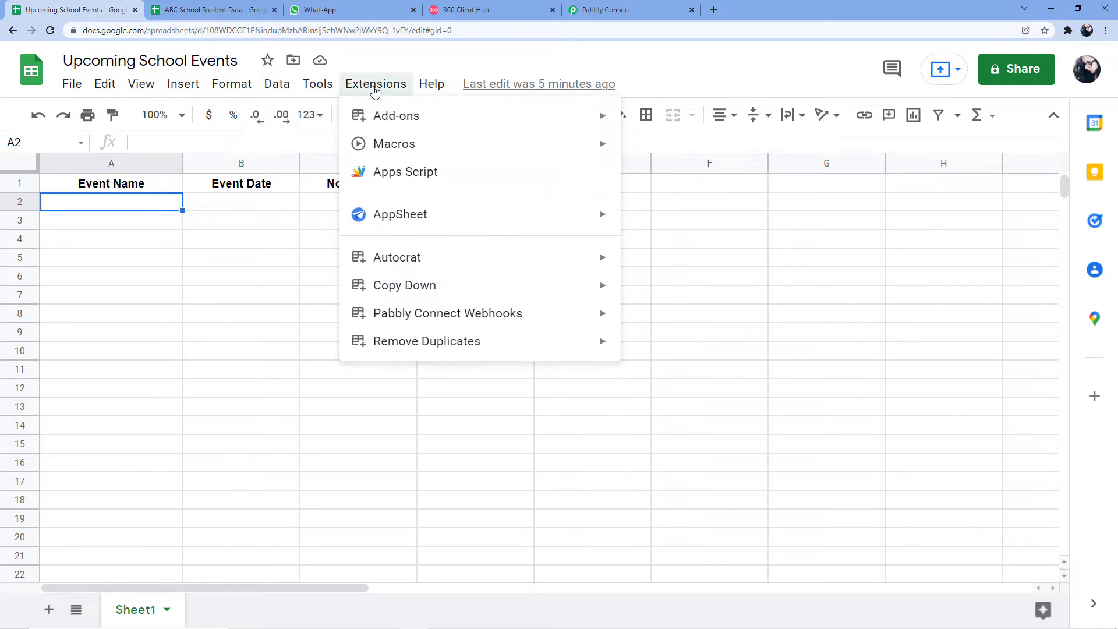
{"action": "mouse_move", "coordinate": [422, 119]}
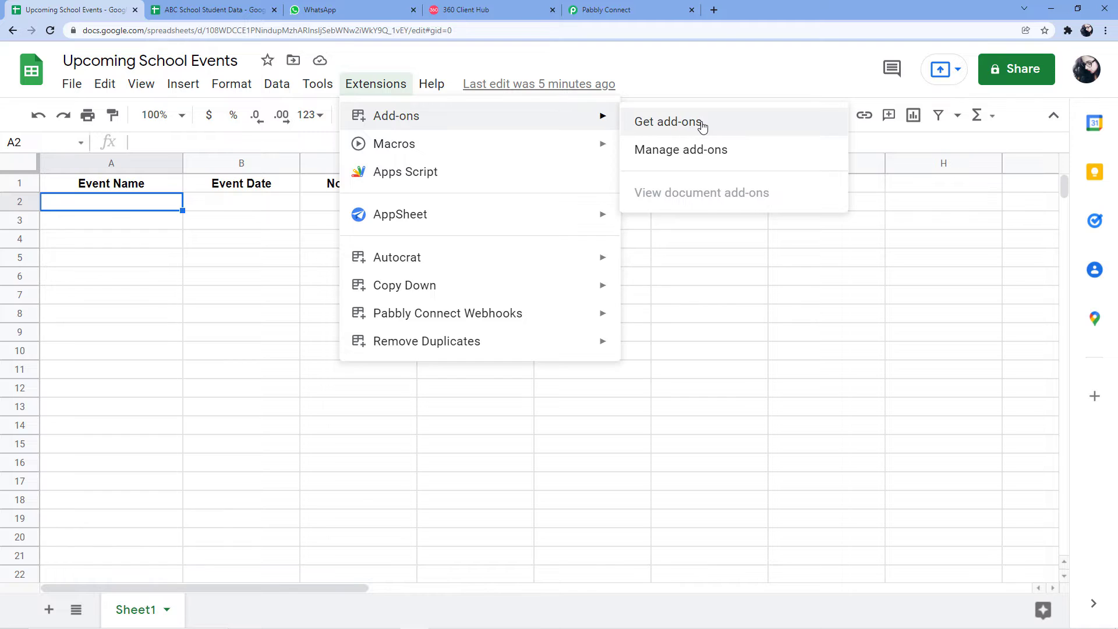
{"action": "left_click", "coordinate": [703, 126]}
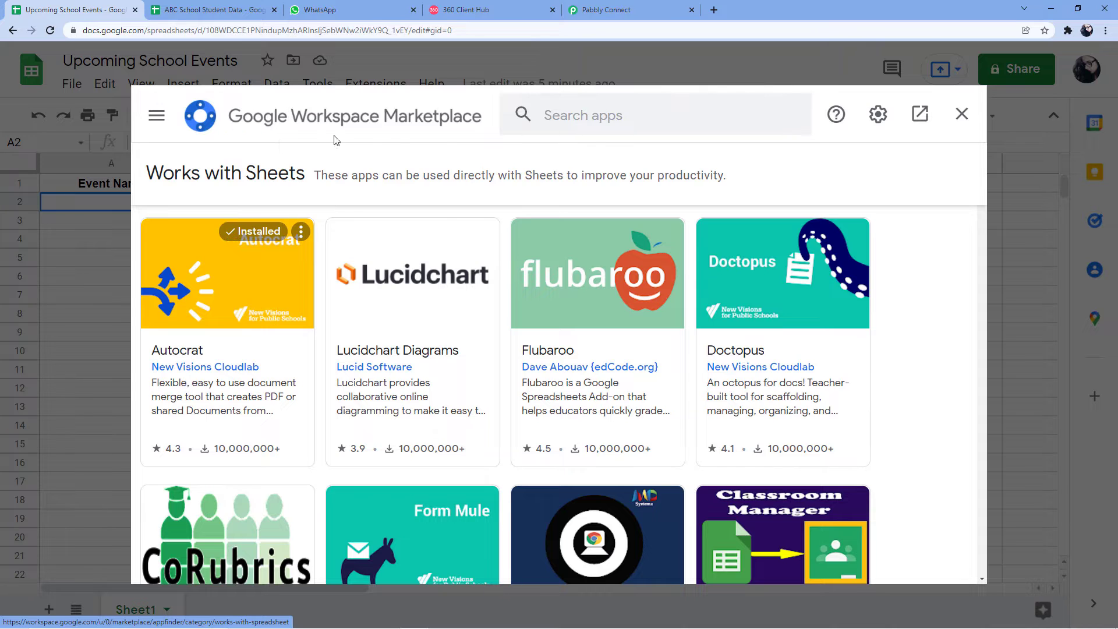
{"action": "left_click", "coordinate": [582, 116]}
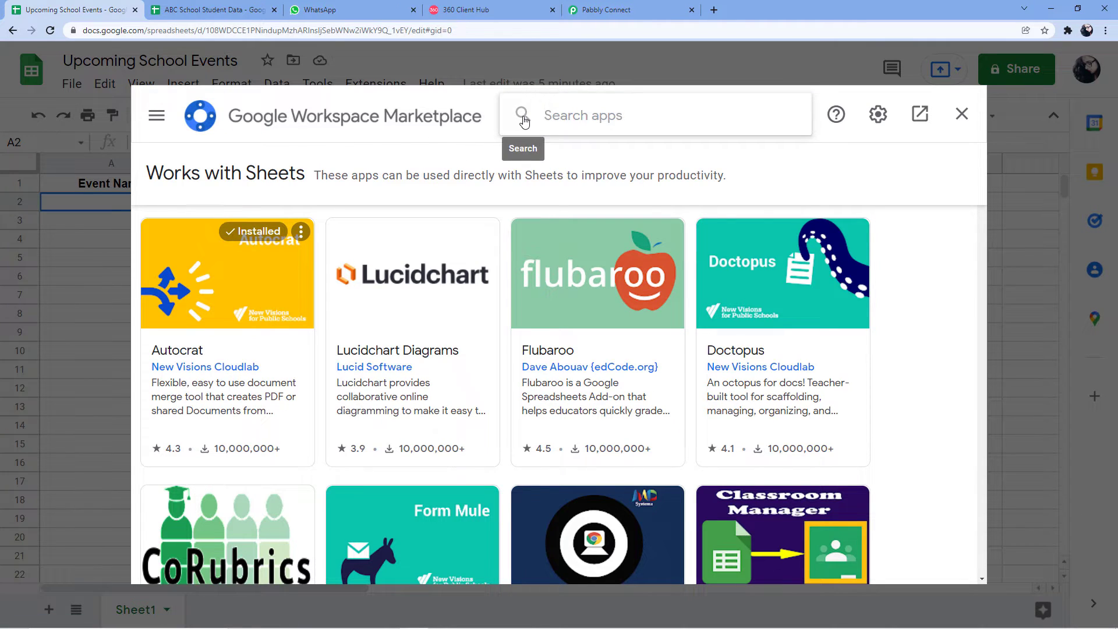
{"action": "type", "text": "Pabbly Connect Webhooks"}
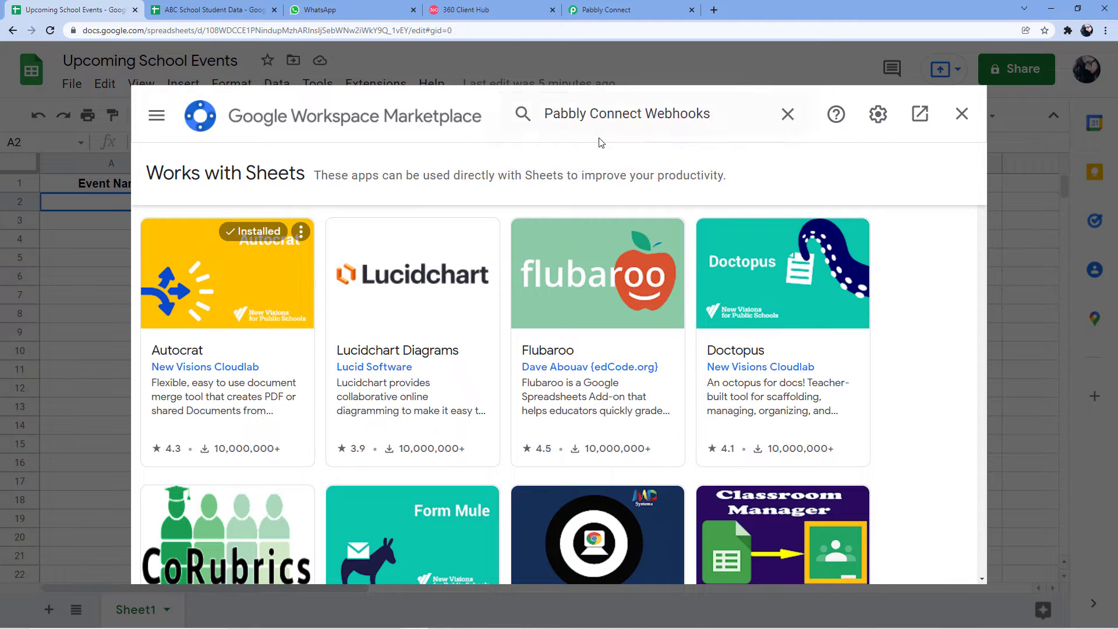
{"action": "left_click", "coordinate": [596, 135]}
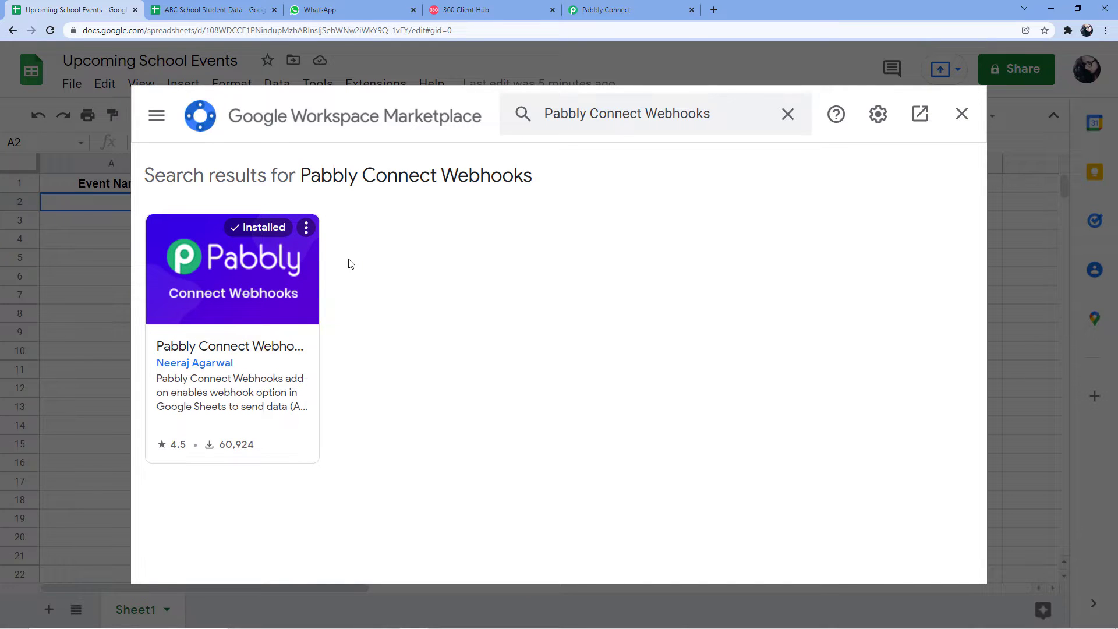
{"action": "left_click", "coordinate": [961, 114]}
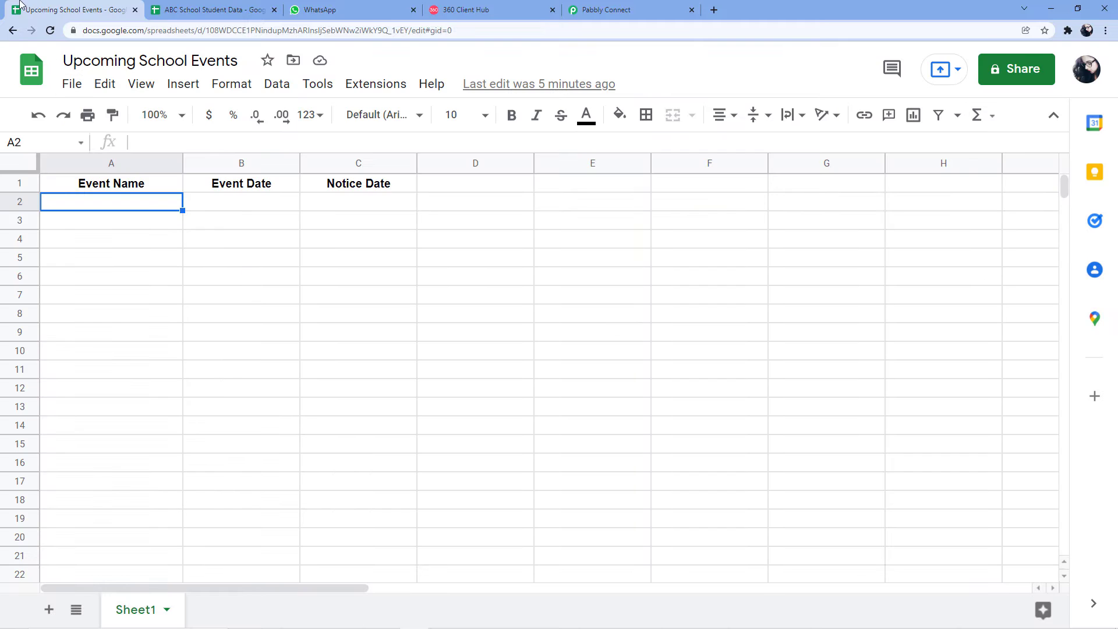
Reload the Upcoming School Events spreadsheet and open the Initial Setup of the Pabbly Connect Webhooks add-on
{"action": "left_click", "coordinate": [50, 30]}
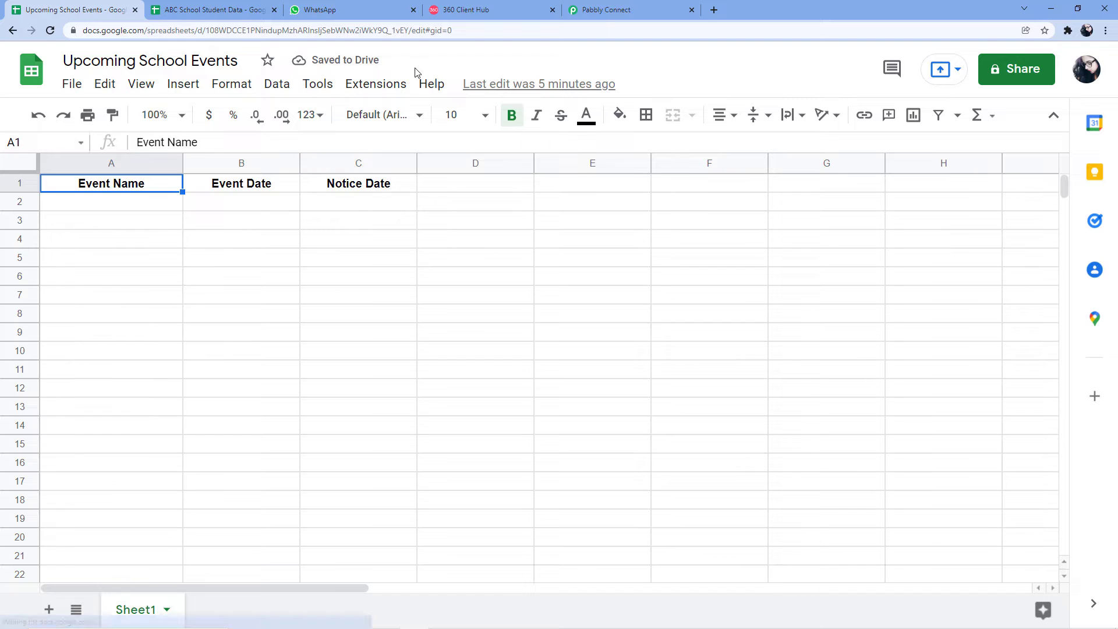
{"action": "left_click", "coordinate": [371, 86]}
{"action": "mouse_move", "coordinate": [424, 314]}
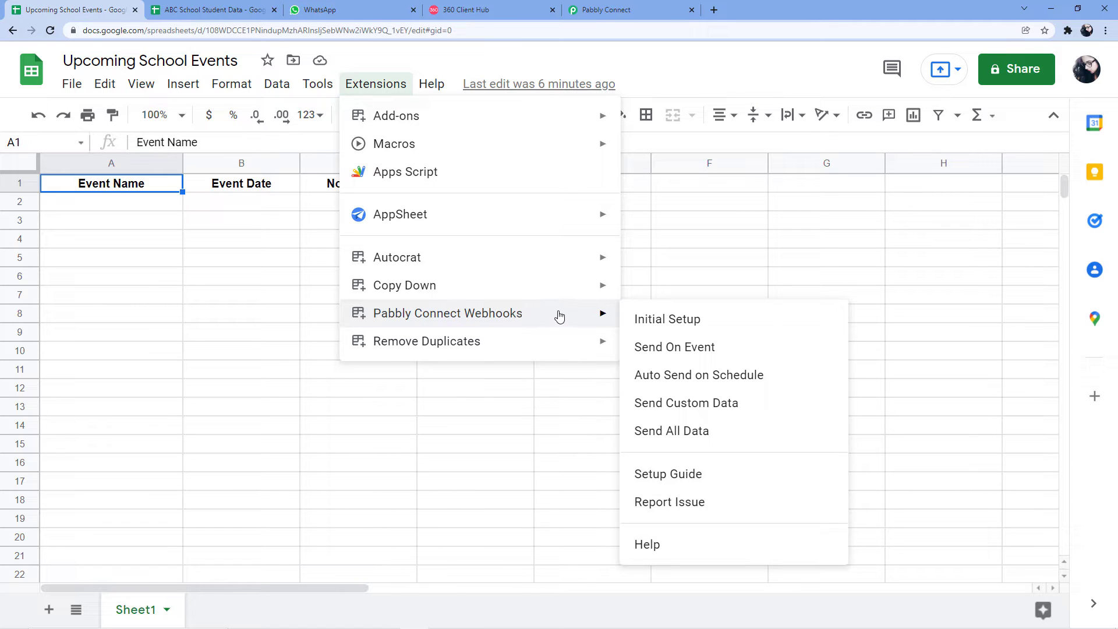
{"action": "left_click", "coordinate": [702, 322]}
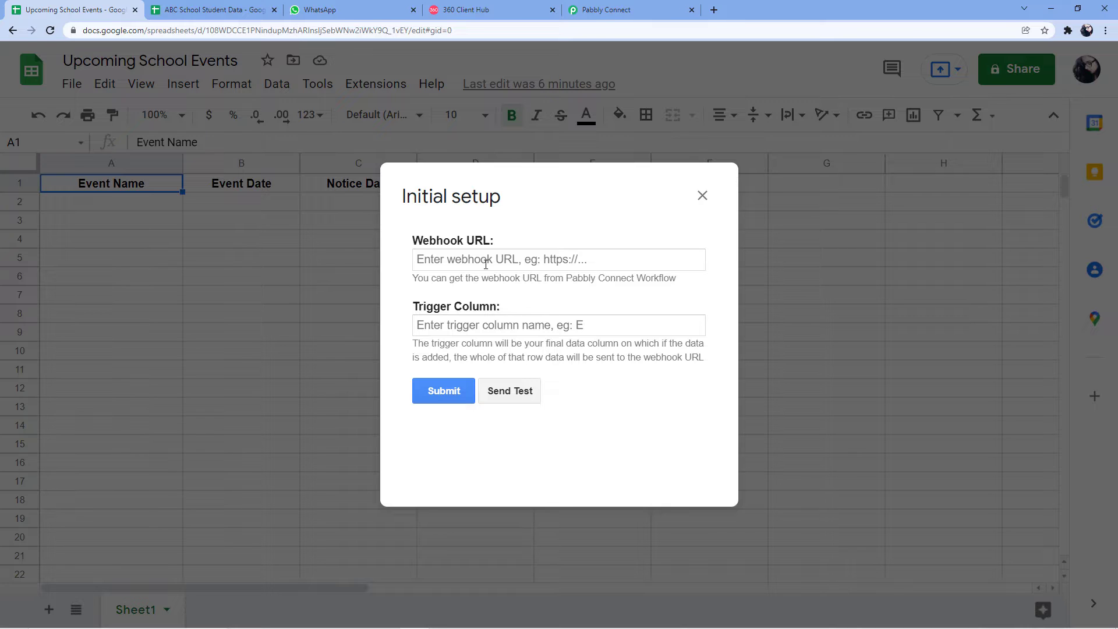
Copy the webhook URL from the Pabbly Connect trigger and paste it as the Webhook URL in the spreadsheet's initial setup
{"action": "left_click", "coordinate": [606, 10]}
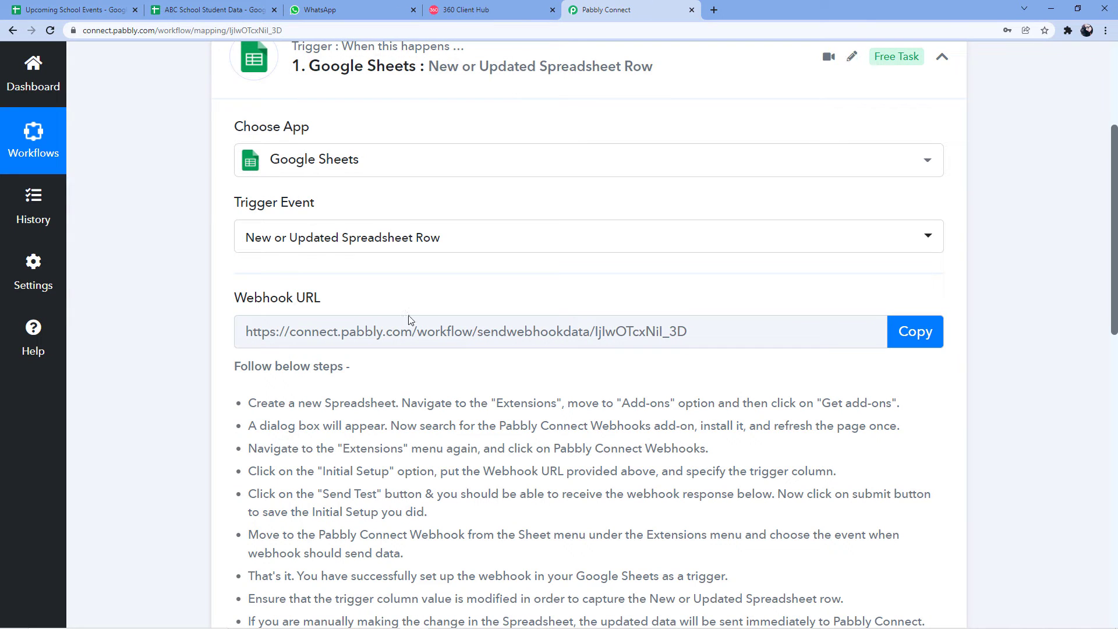
{"action": "left_click", "coordinate": [931, 341]}
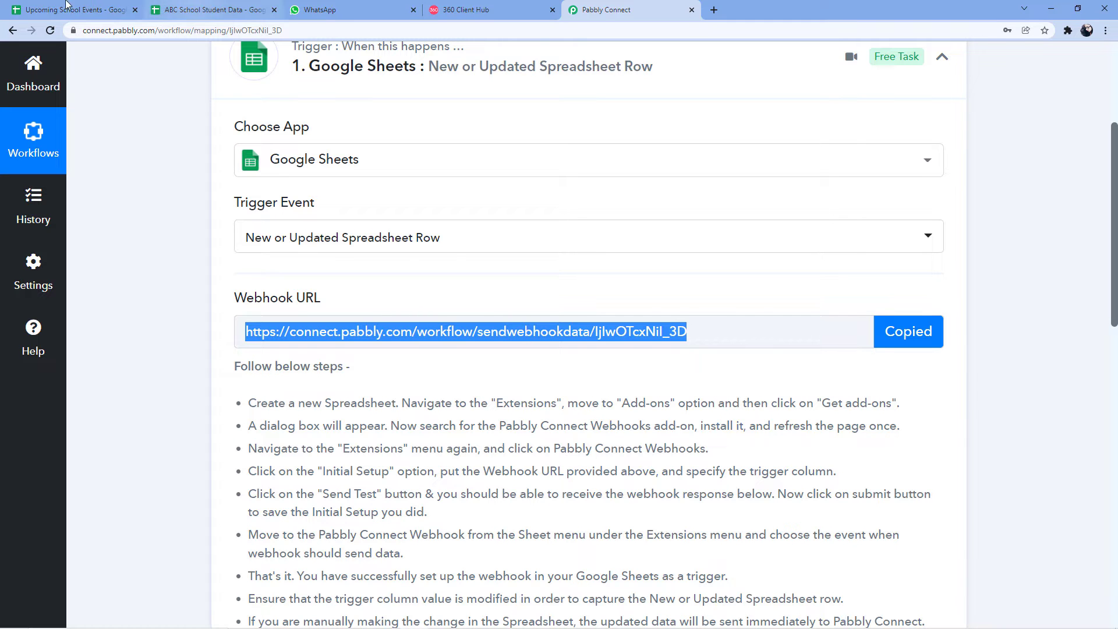
{"action": "left_click", "coordinate": [71, 7]}
{"action": "left_click", "coordinate": [455, 259]}
{"action": "right_click", "coordinate": [455, 260]}
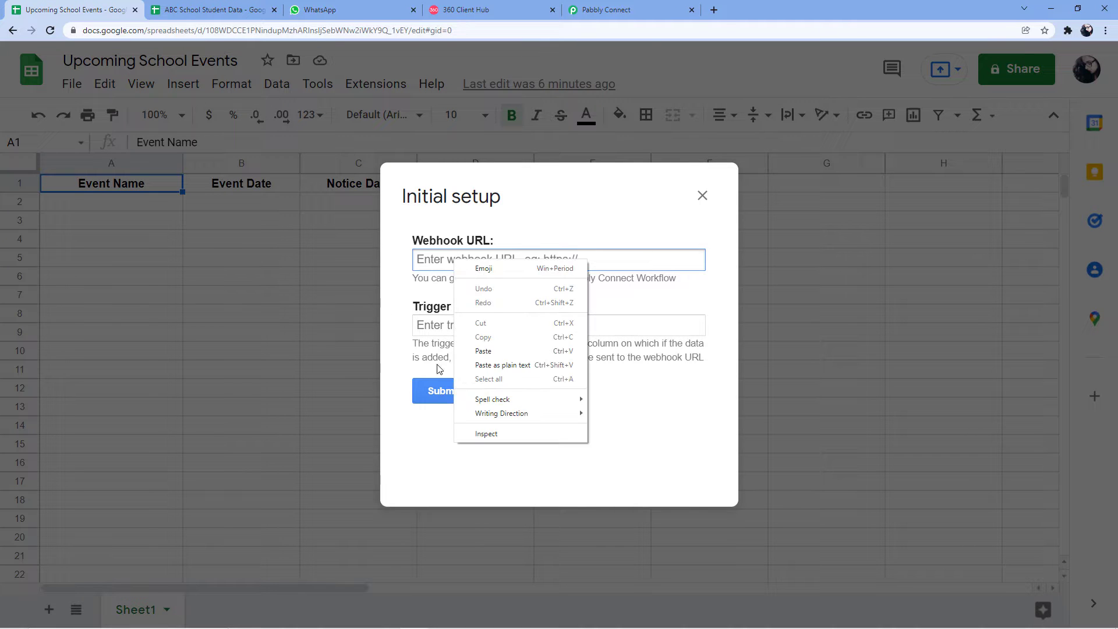
{"action": "left_click", "coordinate": [483, 351]}
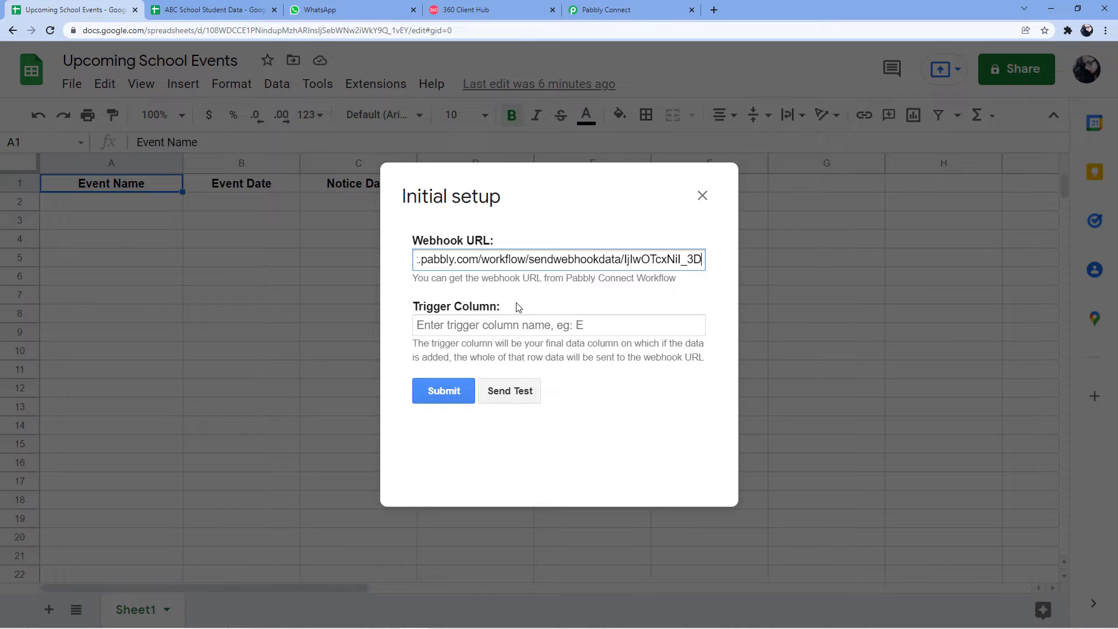
Set the trigger column to C in the add-on's initial setup and submit it
{"action": "left_click_drag", "start_coordinate": [488, 198], "coordinate": [452, 262]}
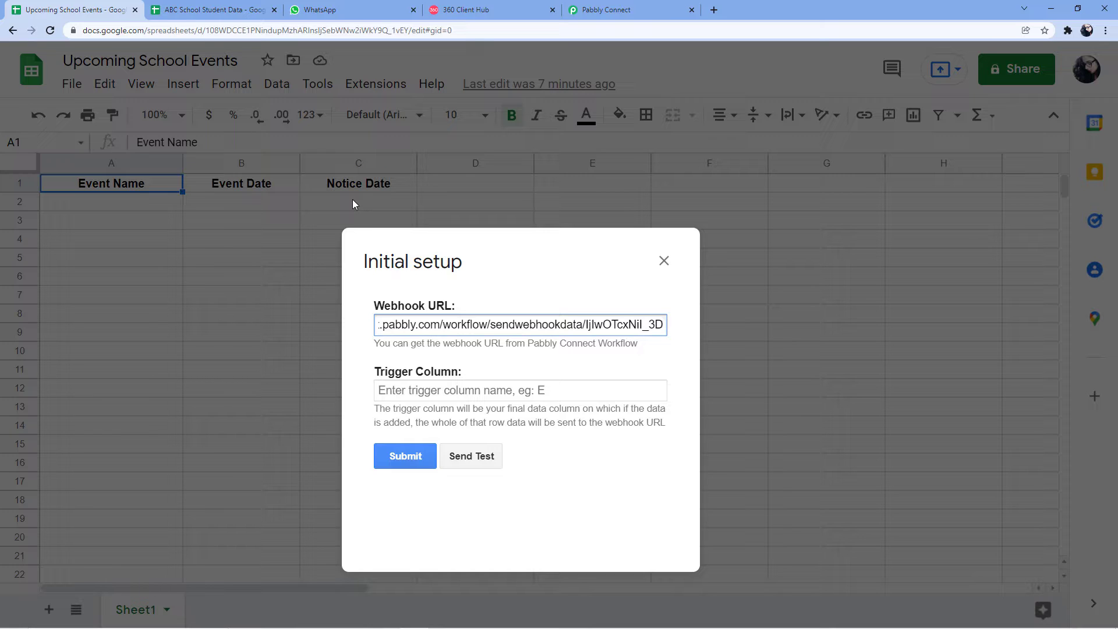
{"action": "left_click_drag", "start_coordinate": [465, 256], "coordinate": [575, 173]}
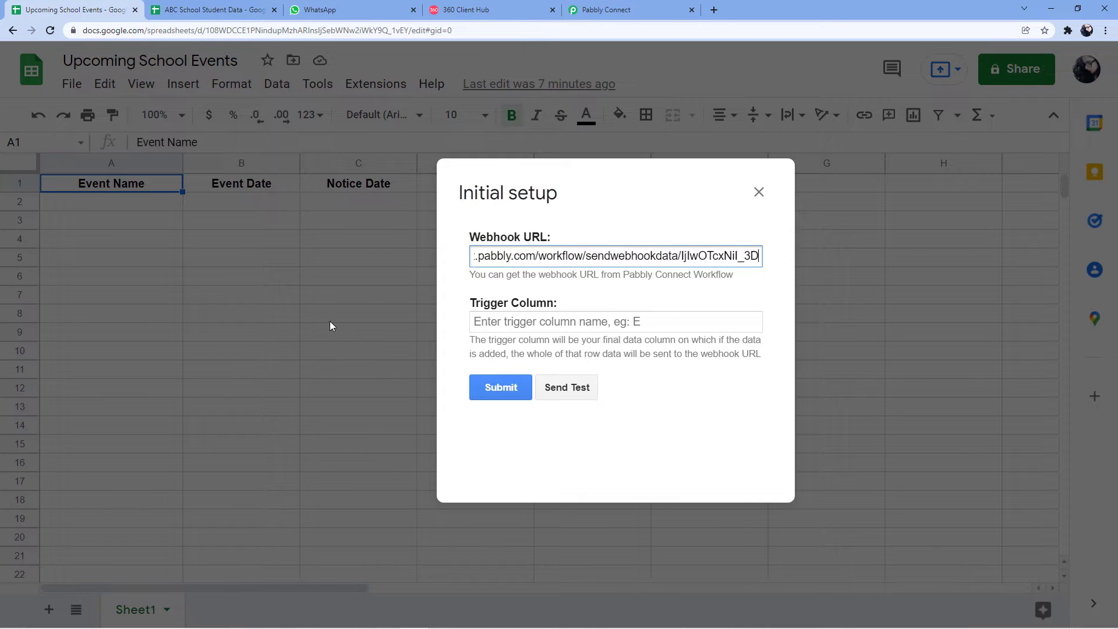
{"action": "left_click_drag", "start_coordinate": [581, 180], "coordinate": [631, 249]}
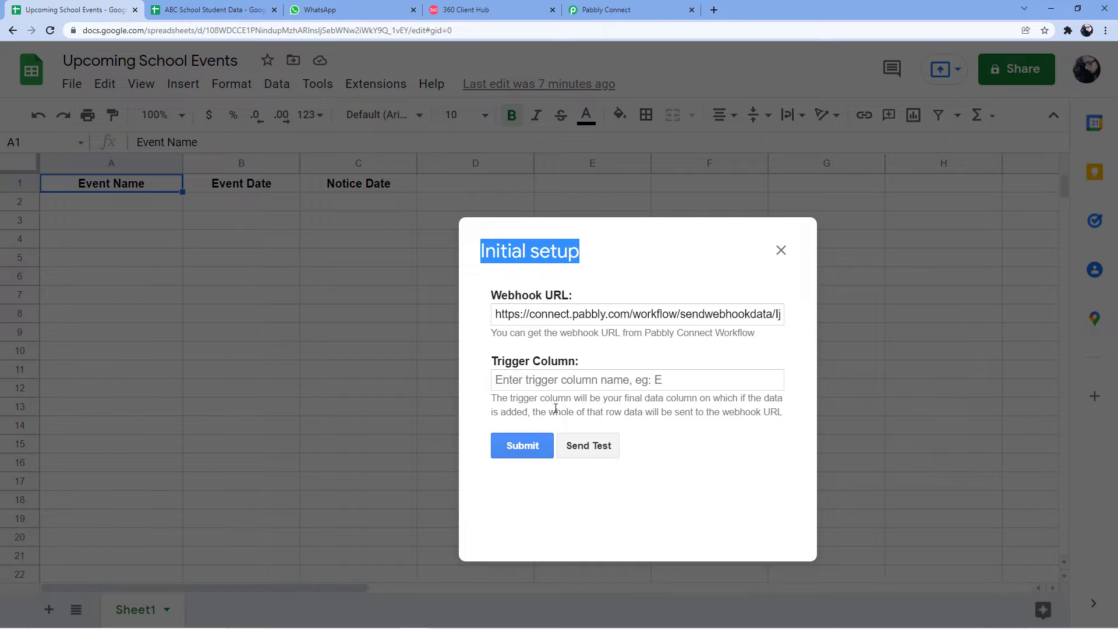
{"action": "left_click", "coordinate": [538, 381]}
{"action": "type", "text": "C"}
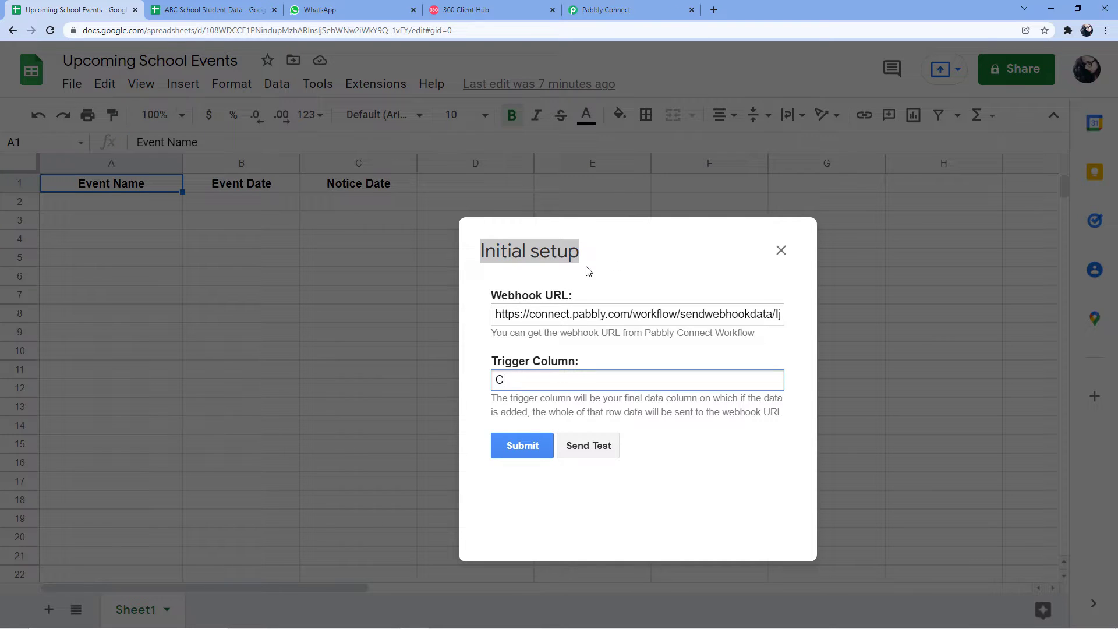
{"action": "left_click_drag", "start_coordinate": [619, 256], "coordinate": [519, 197]}
{"action": "left_click", "coordinate": [420, 382]}
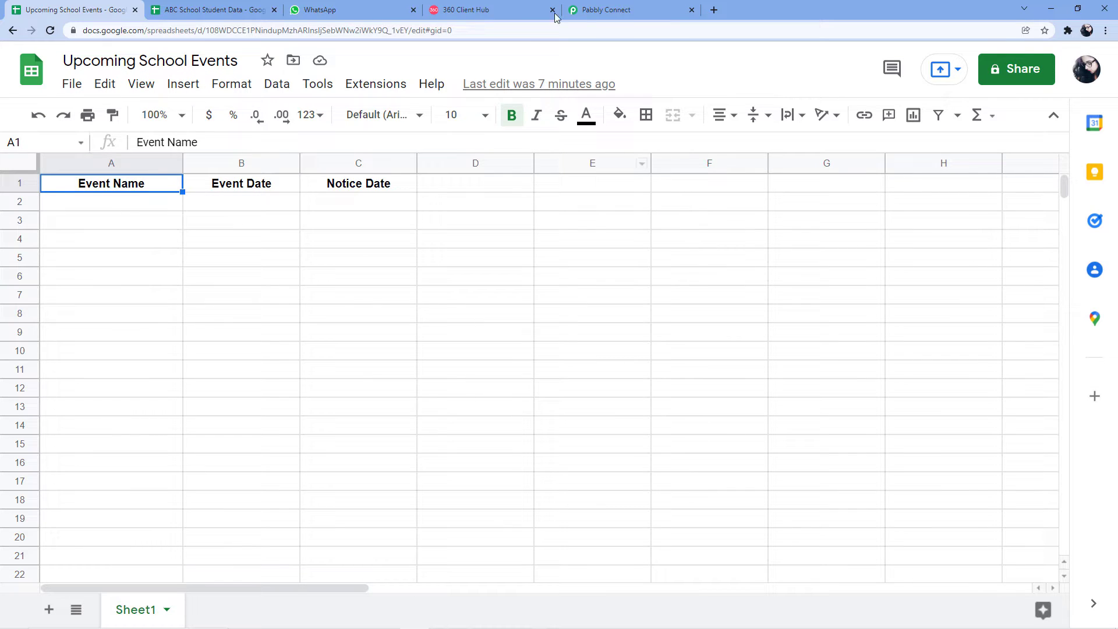
Enable the Send On Event option of the Pabbly Connect Webhooks add-on for the spreadsheet
{"action": "left_click", "coordinate": [381, 83]}
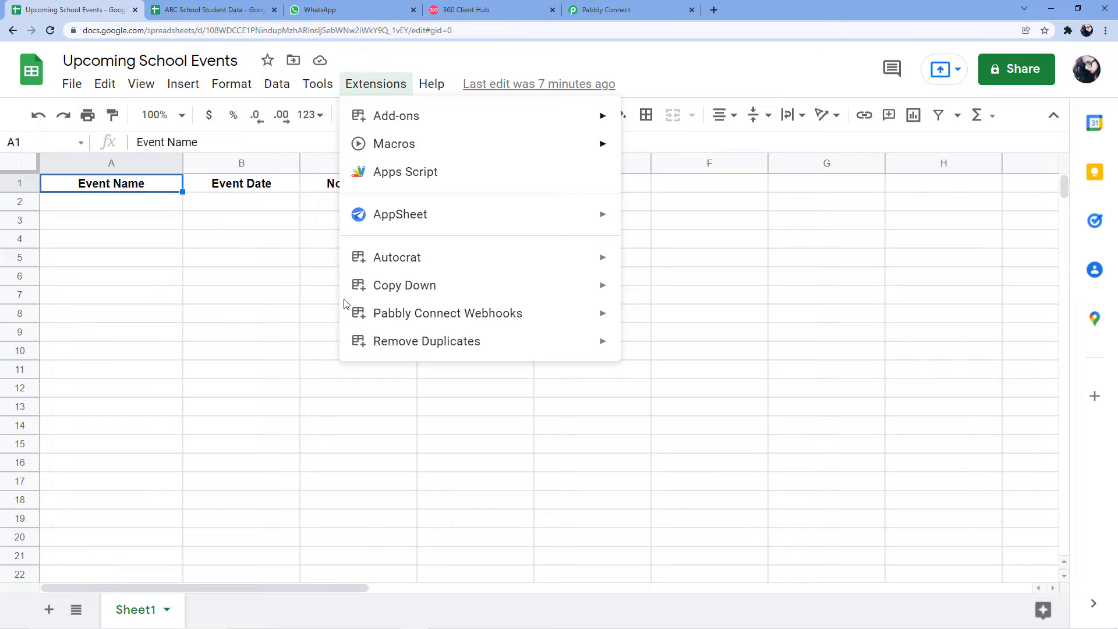
{"action": "mouse_move", "coordinate": [509, 315]}
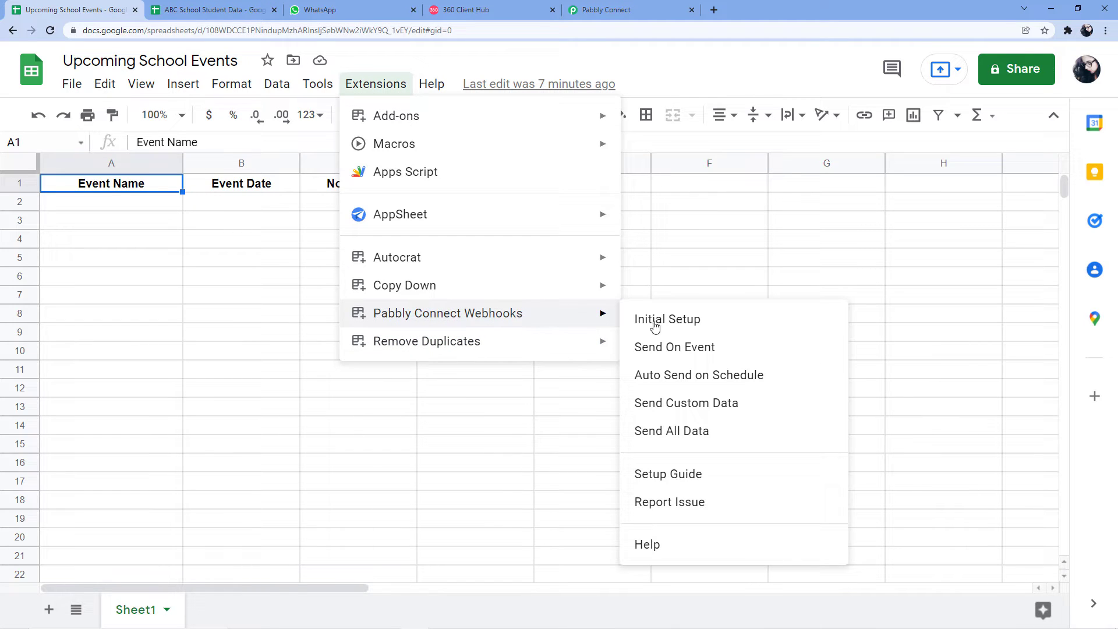
{"action": "left_click", "coordinate": [652, 351]}
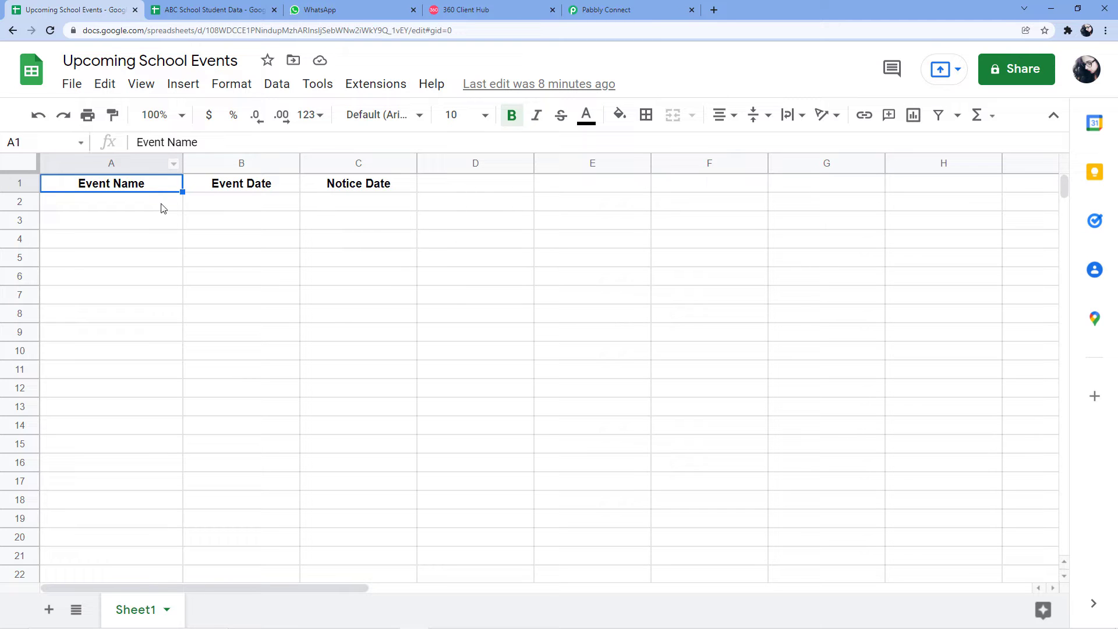
Look over the spreadsheet's event columns and check the webhook response status of the Google Sheets trigger in Pabbly Connect
{"action": "left_click", "coordinate": [111, 203]}
{"action": "left_click", "coordinate": [205, 209]}
{"action": "left_click", "coordinate": [365, 208]}
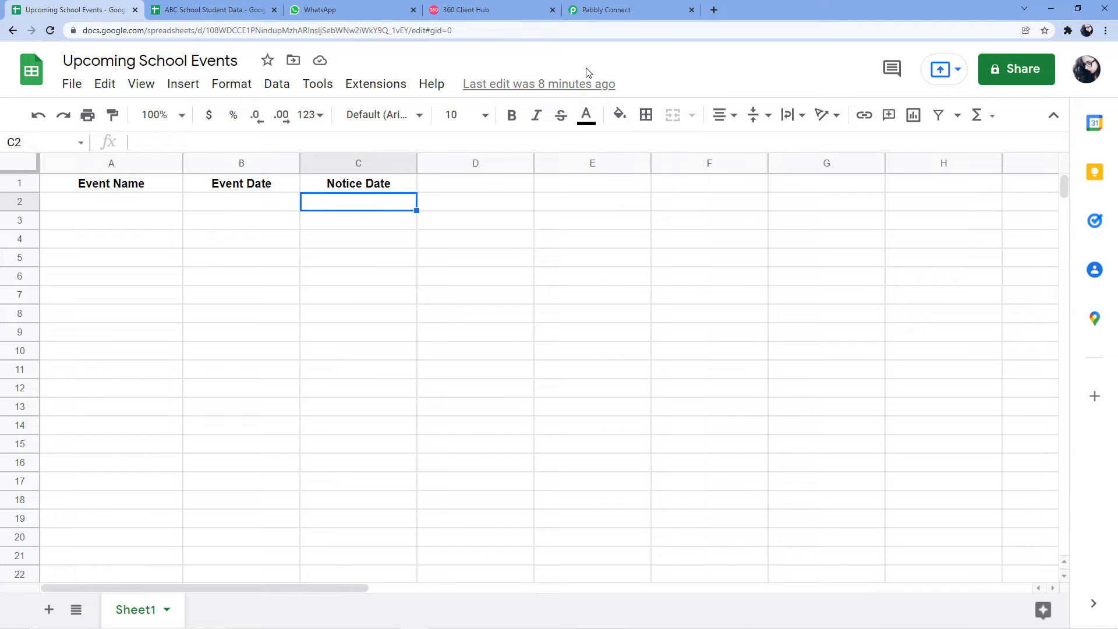
{"action": "left_click", "coordinate": [140, 209]}
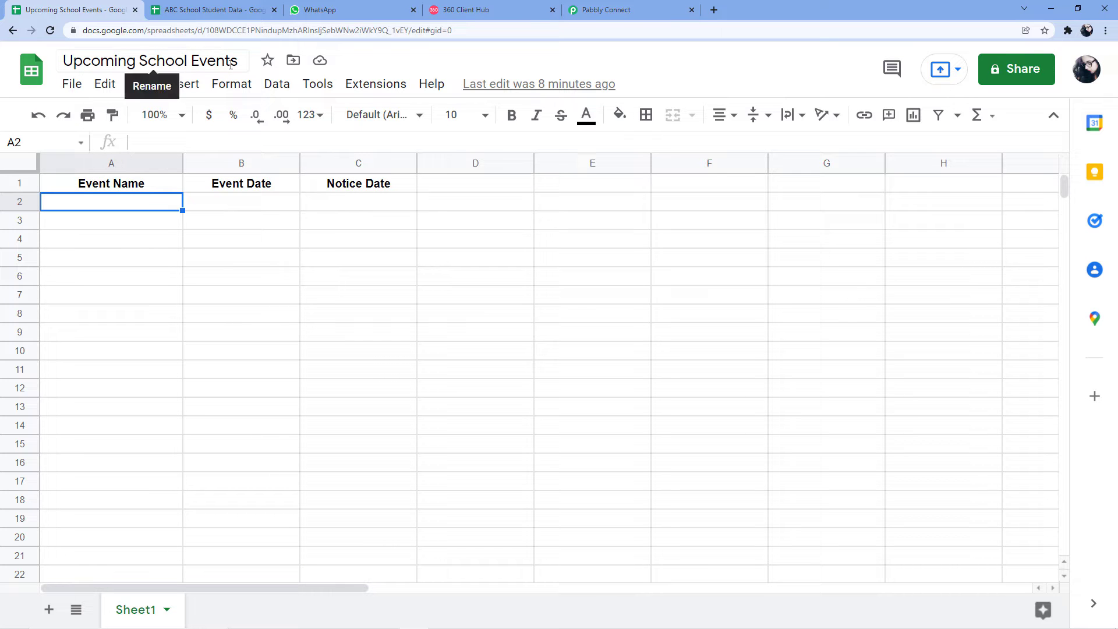
{"action": "left_click", "coordinate": [637, 10]}
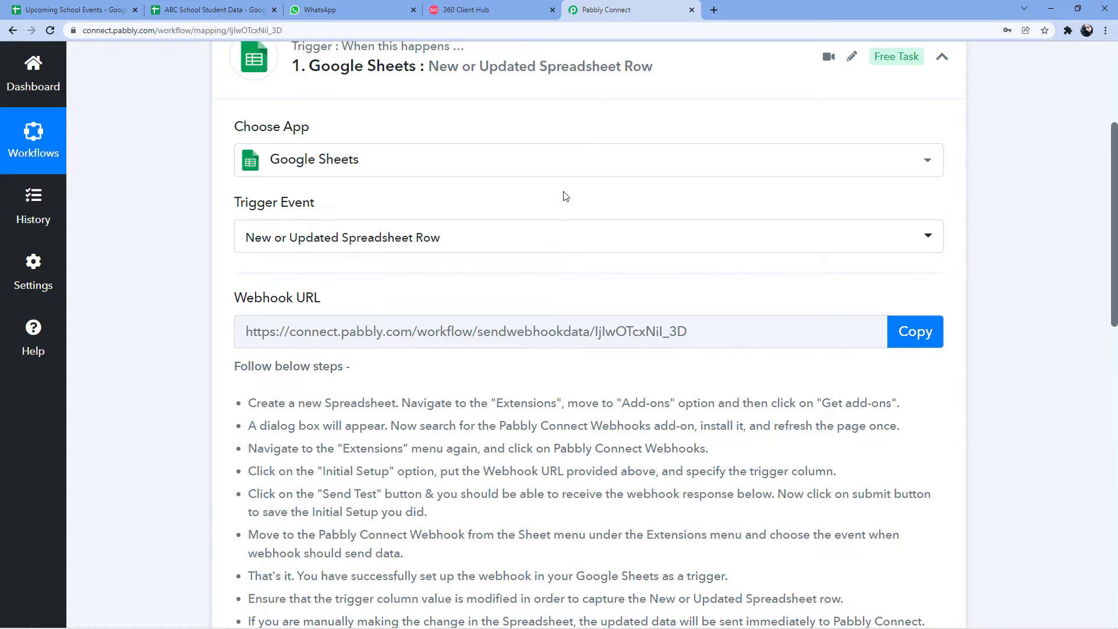
{"action": "scroll", "coordinate": [527, 200], "scroll_direction": "down", "scroll_amount": 3}
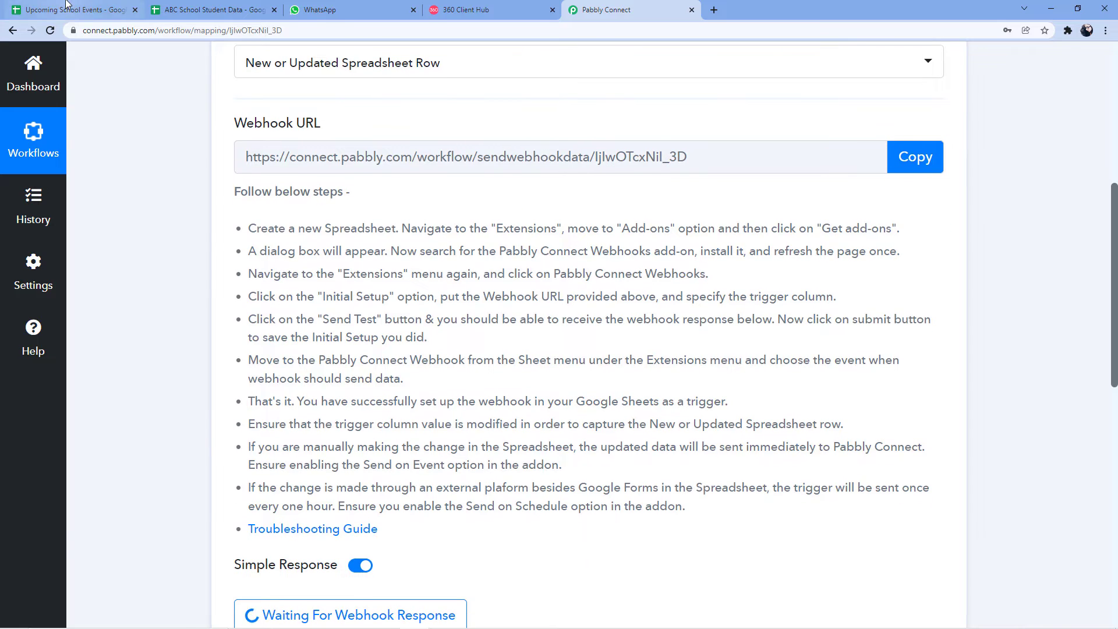
{"action": "left_click", "coordinate": [66, 10]}
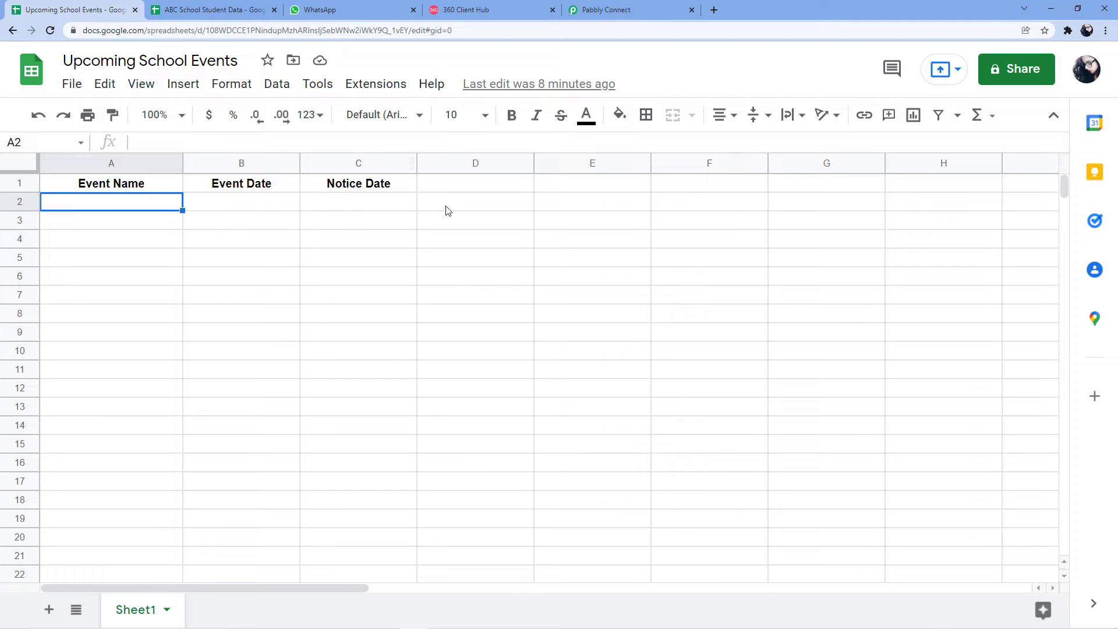
{"action": "left_click", "coordinate": [582, 8]}
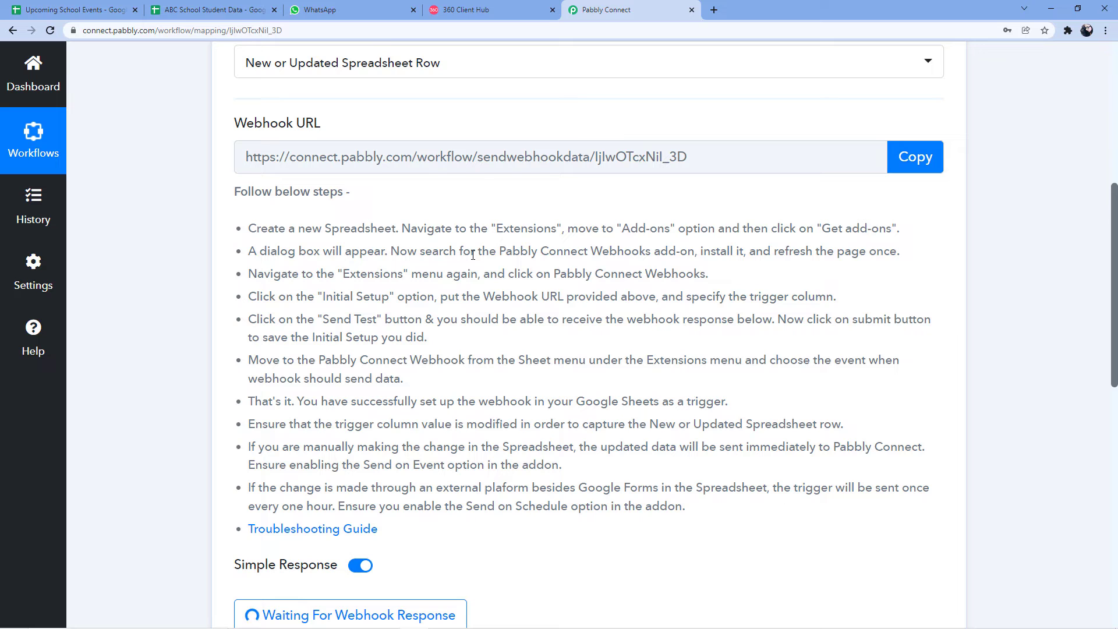
{"action": "scroll", "coordinate": [440, 224], "scroll_direction": "down", "scroll_amount": 4}
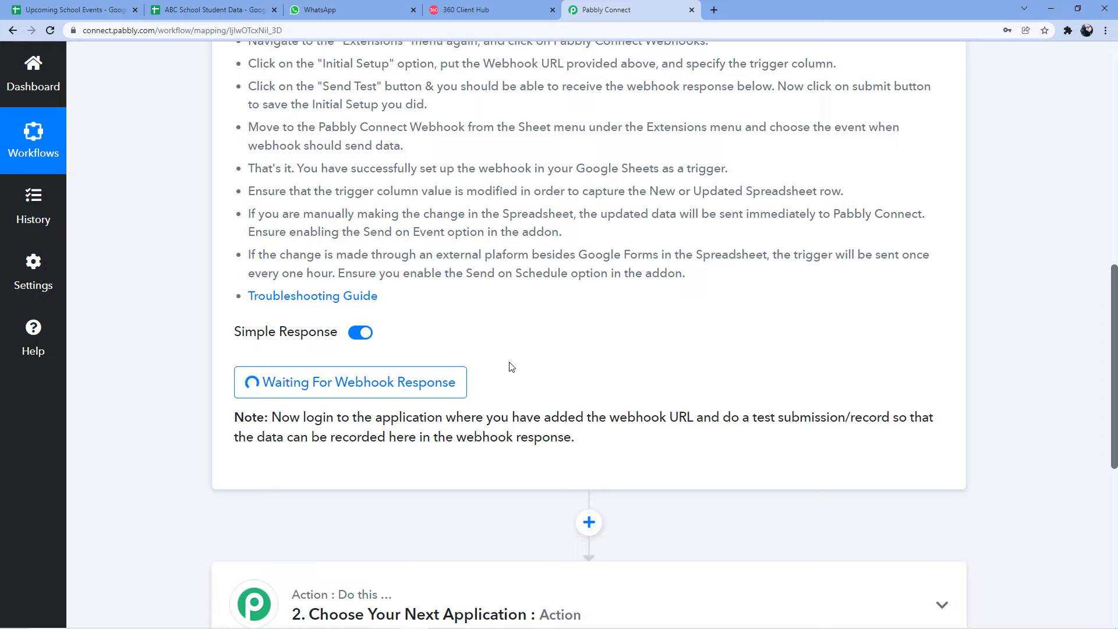
In the Upcoming School Events spreadsheet, enter "Annual Function" as the event name in cell A2
{"action": "left_click", "coordinate": [70, 10]}
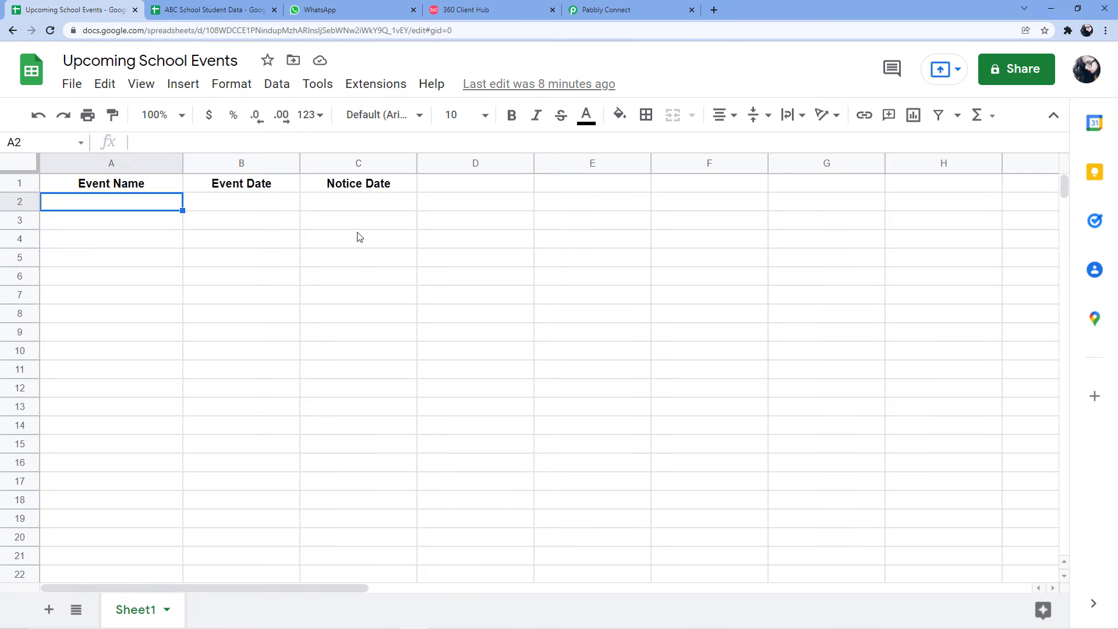
{"action": "double_click", "coordinate": [146, 205]}
{"action": "type", "text": "Annual Func"}
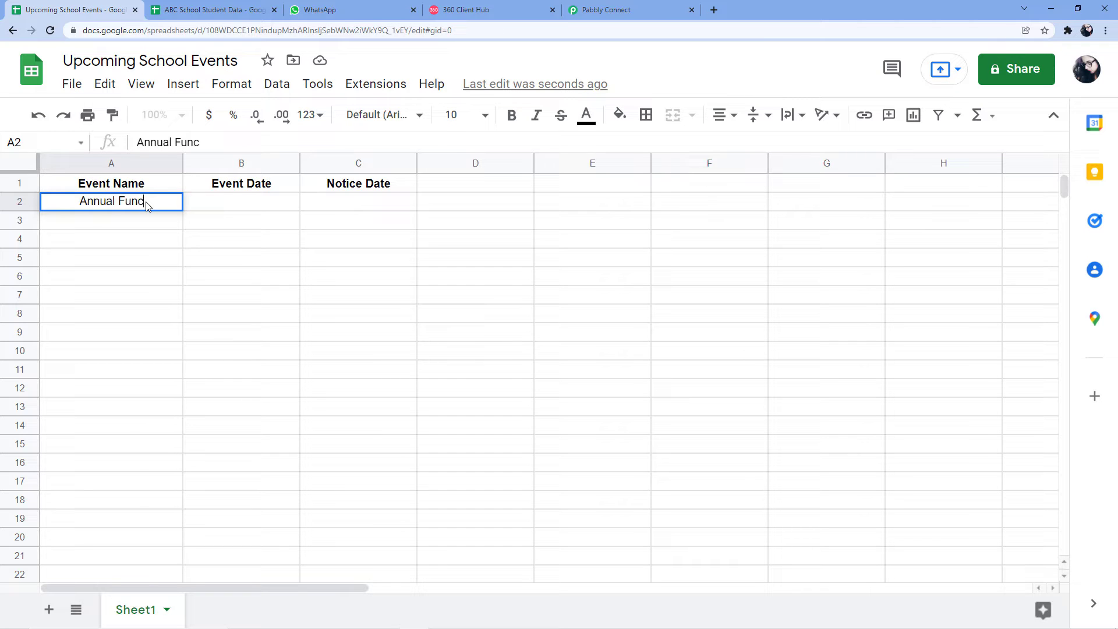
{"action": "type", "text": "ton"}
{"action": "key", "text": "Tab"}
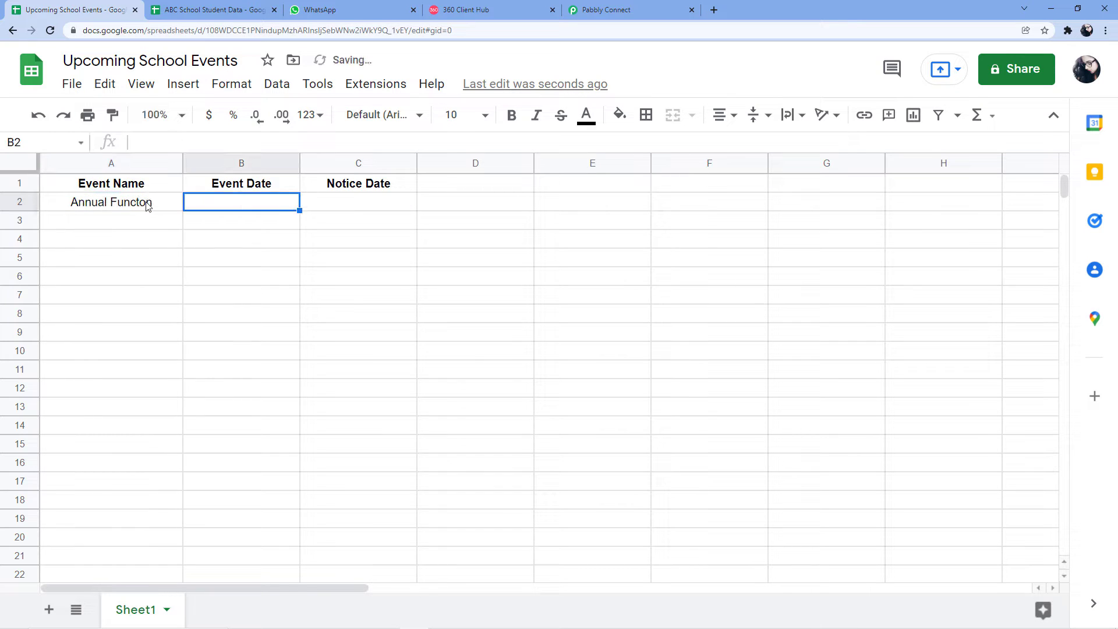
{"action": "double_click", "coordinate": [162, 206]}
{"action": "key", "text": "BackSpace"}
{"action": "key", "text": "BackSpace"}
{"action": "key", "text": "BackSpace"}
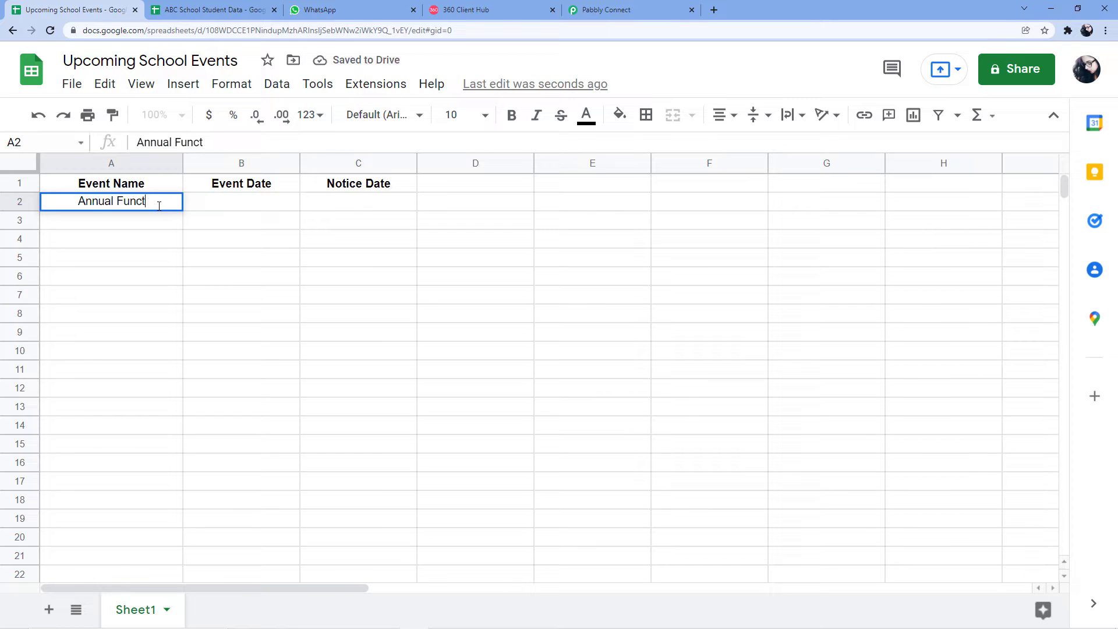
{"action": "type", "text": "tion"}
{"action": "key", "text": "Tab"}
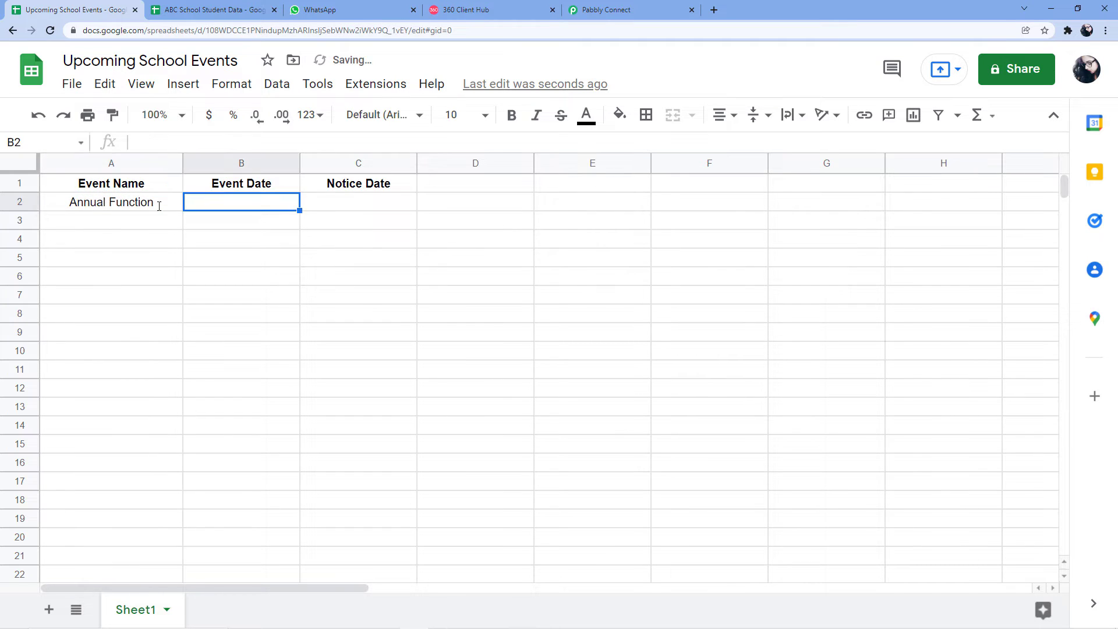
Enter 30/12/2021 as the event date and 24/12/2021 as the notice date in row 2
{"action": "type", "text": "30/12"}
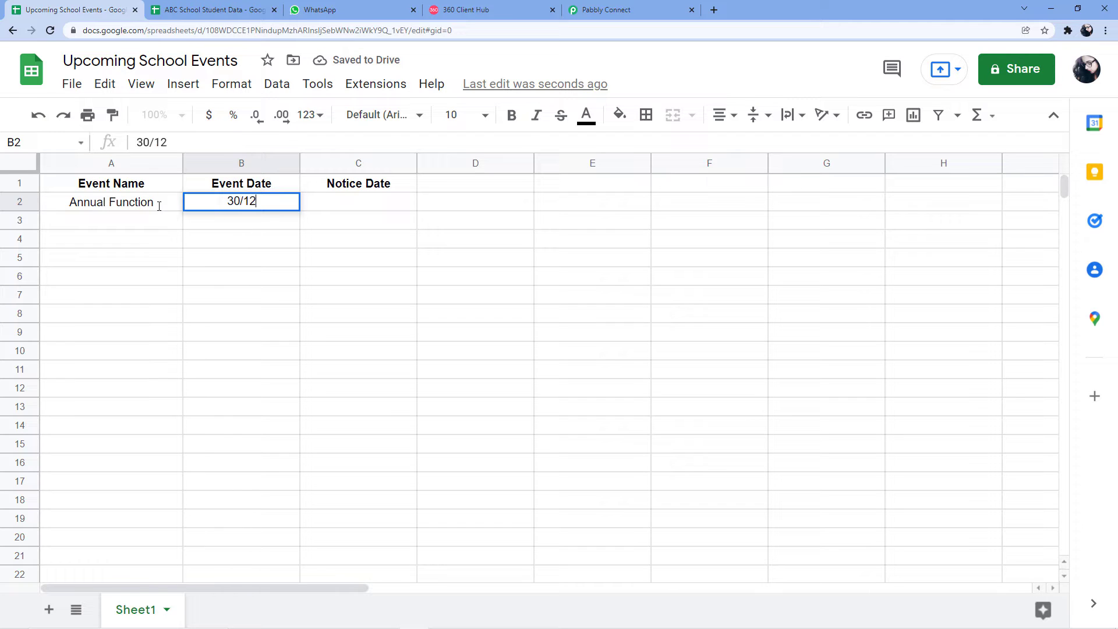
{"action": "type", "text": "/2021"}
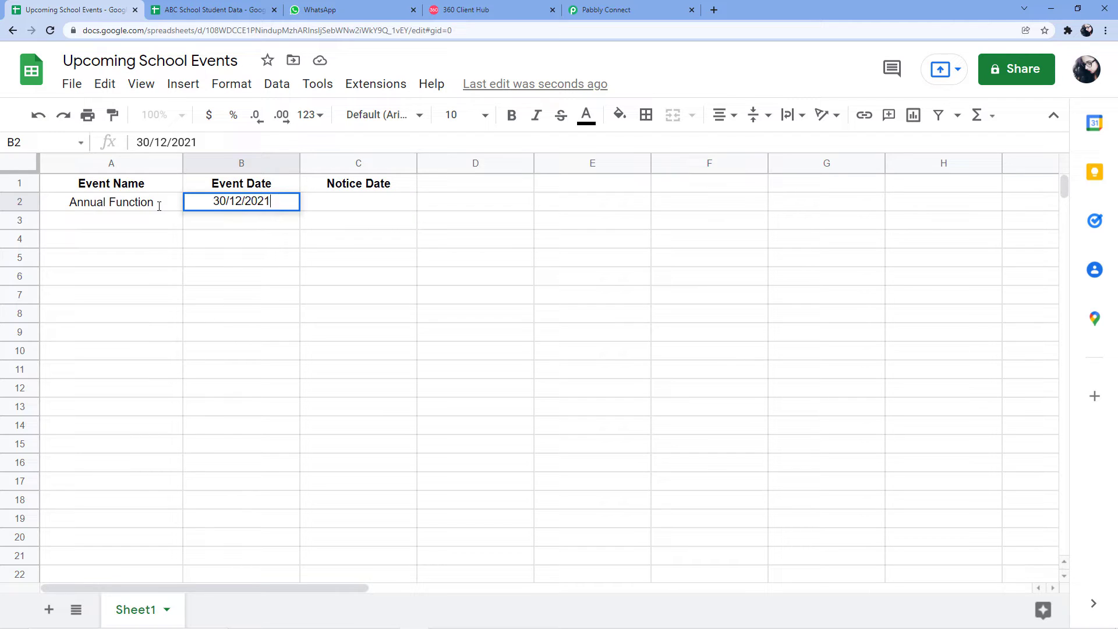
{"action": "key", "text": "Tab"}
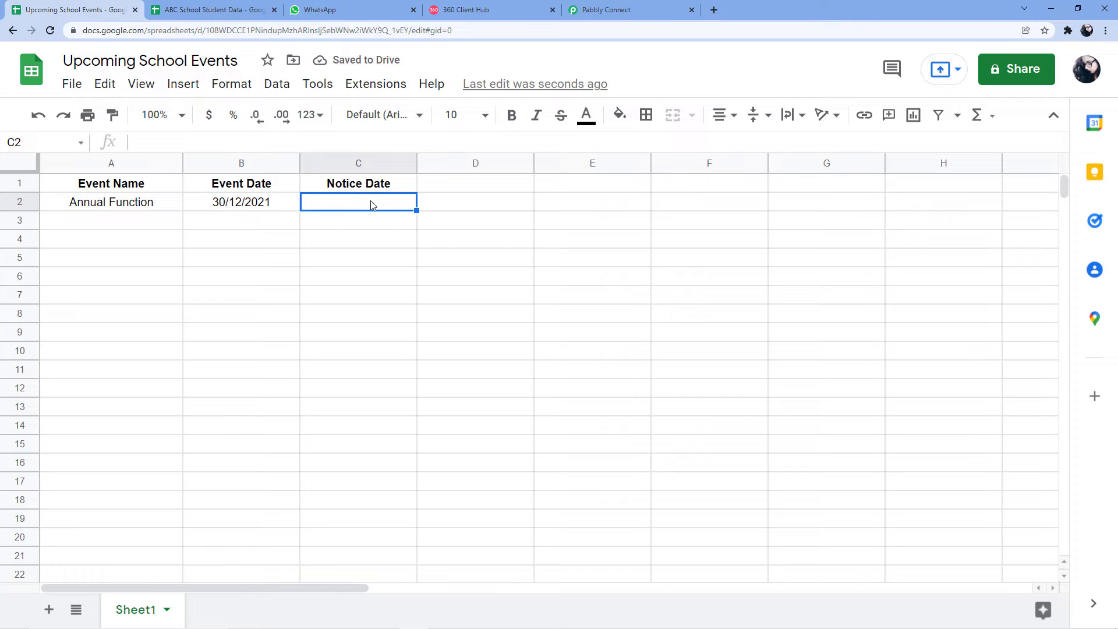
{"action": "type", "text": "24/12/2"}
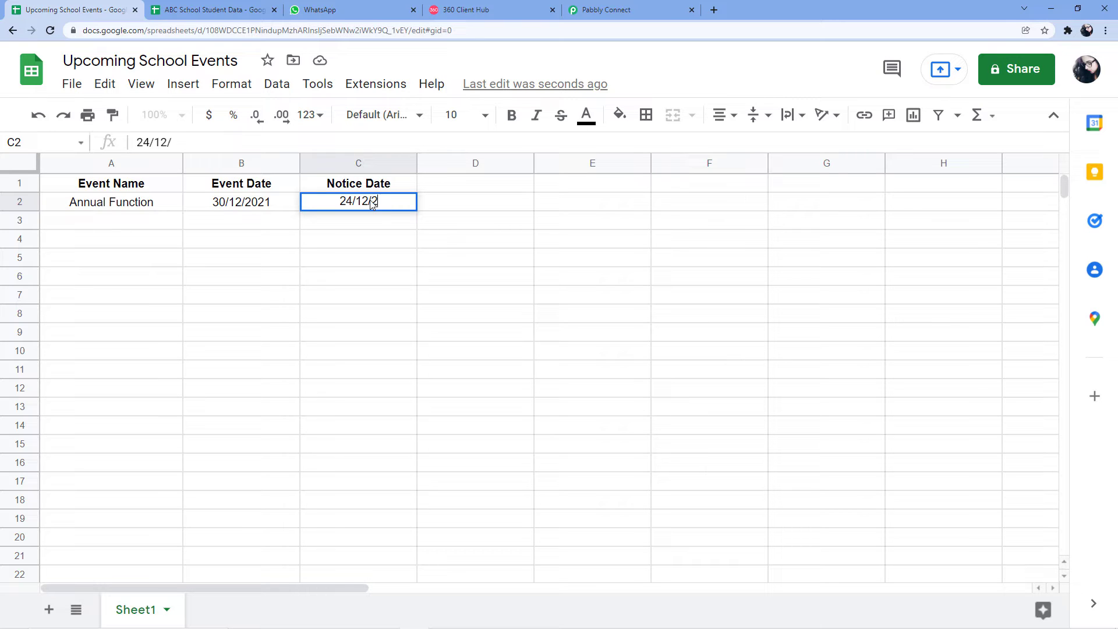
{"action": "type", "text": "021"}
{"action": "key", "text": "Return"}
Review the entries in row 2, and switch to Pabbly Connect to examine the trigger's received webhook response
{"action": "left_click", "coordinate": [119, 205]}
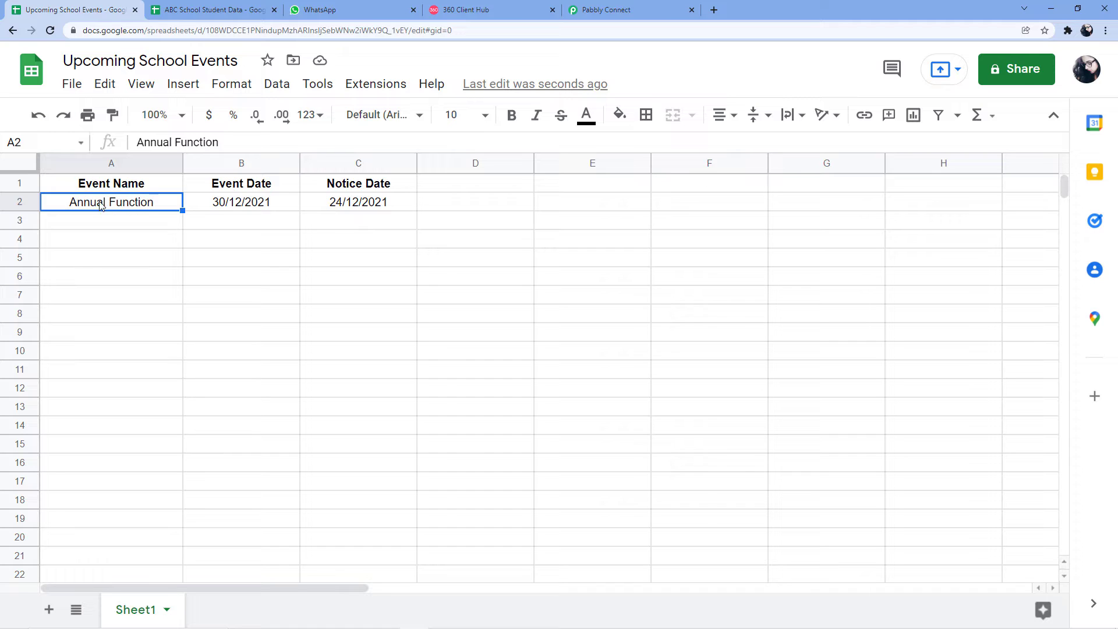
{"action": "left_click", "coordinate": [223, 205]}
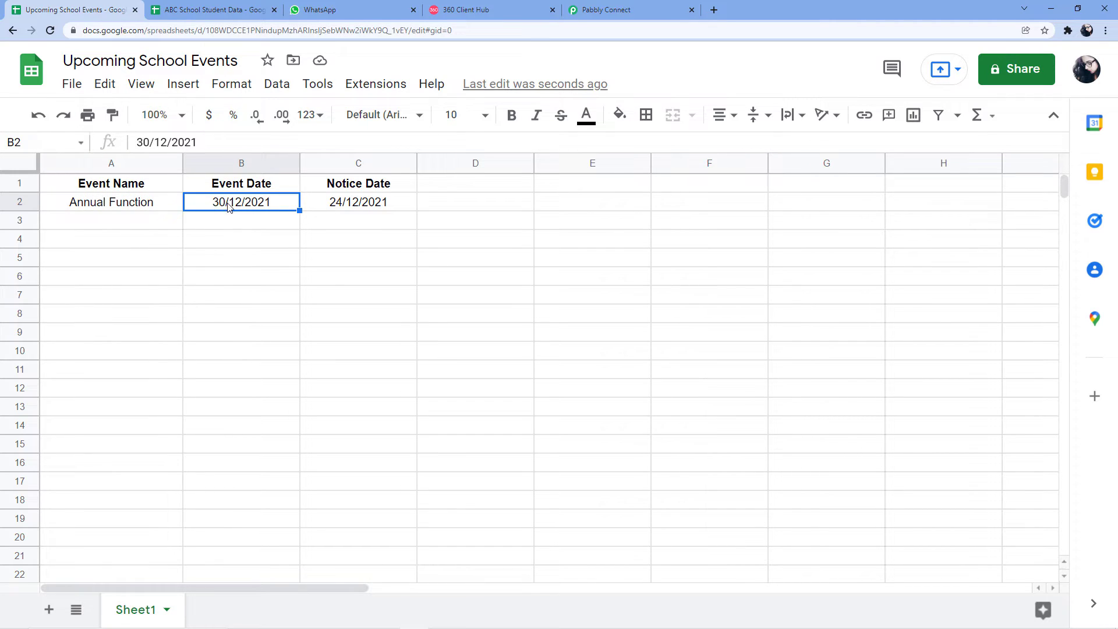
{"action": "left_click", "coordinate": [339, 205]}
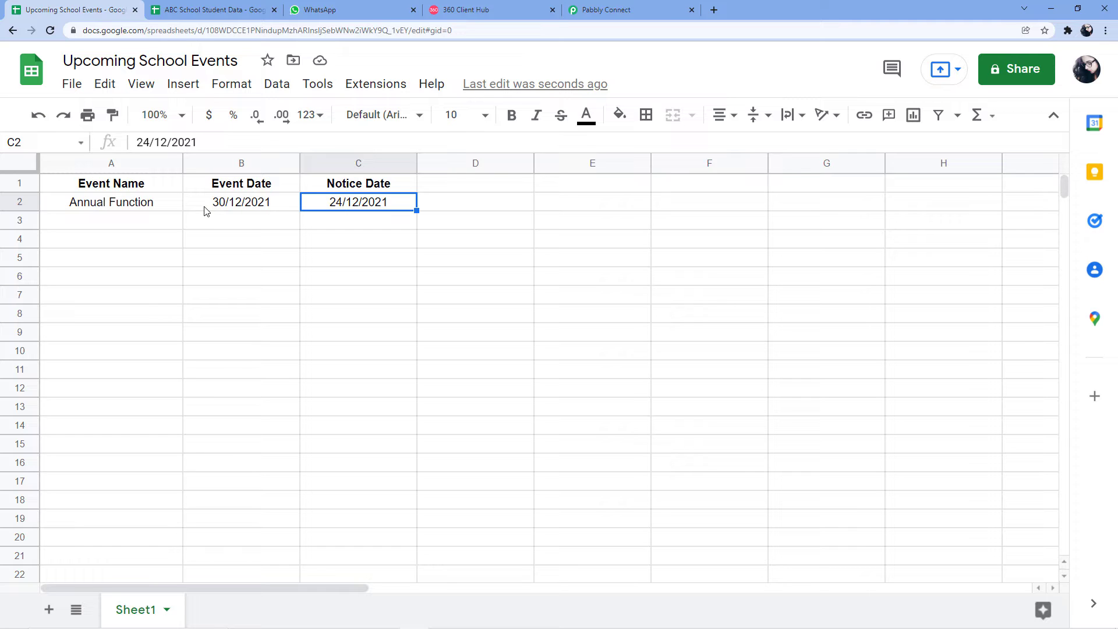
{"action": "left_click", "coordinate": [620, 8]}
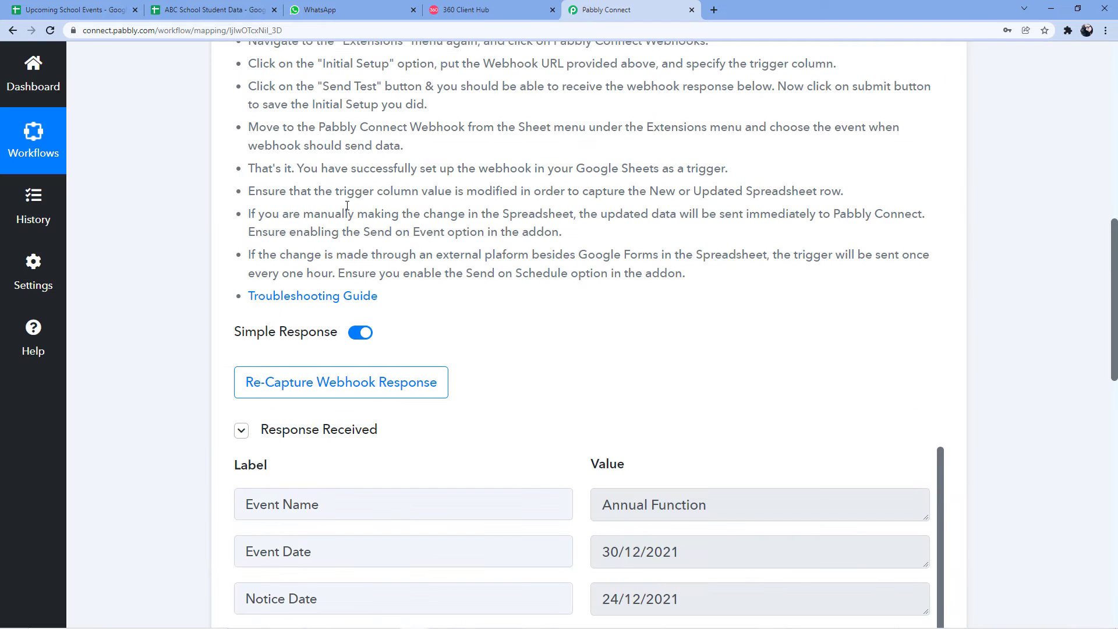
{"action": "scroll", "coordinate": [542, 262], "scroll_direction": "down", "scroll_amount": 2}
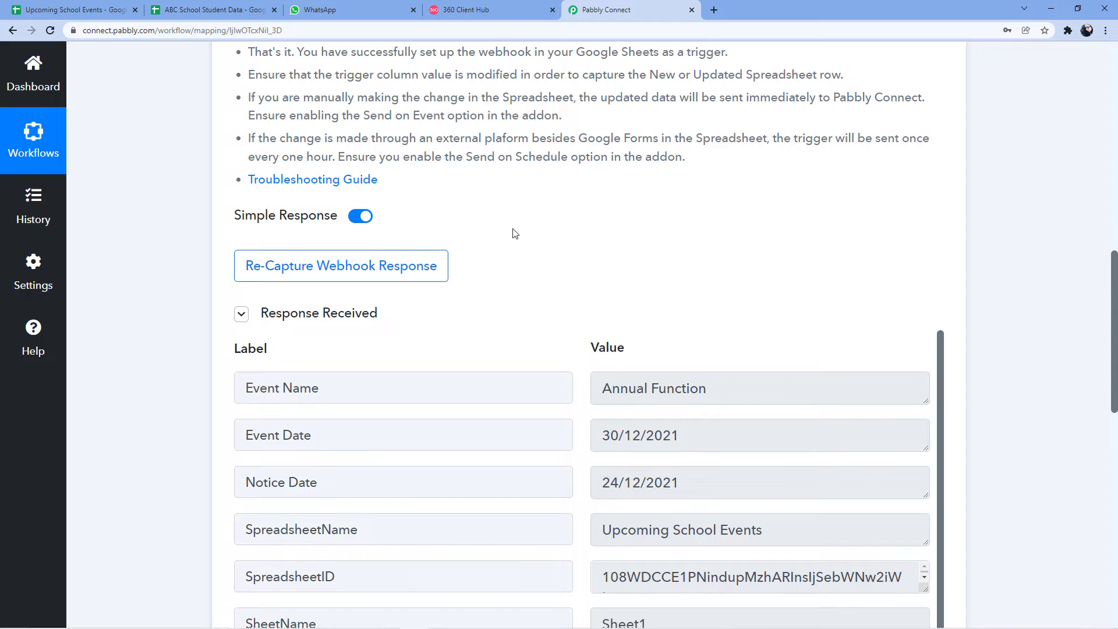
{"action": "scroll", "coordinate": [511, 233], "scroll_direction": "down", "scroll_amount": 2}
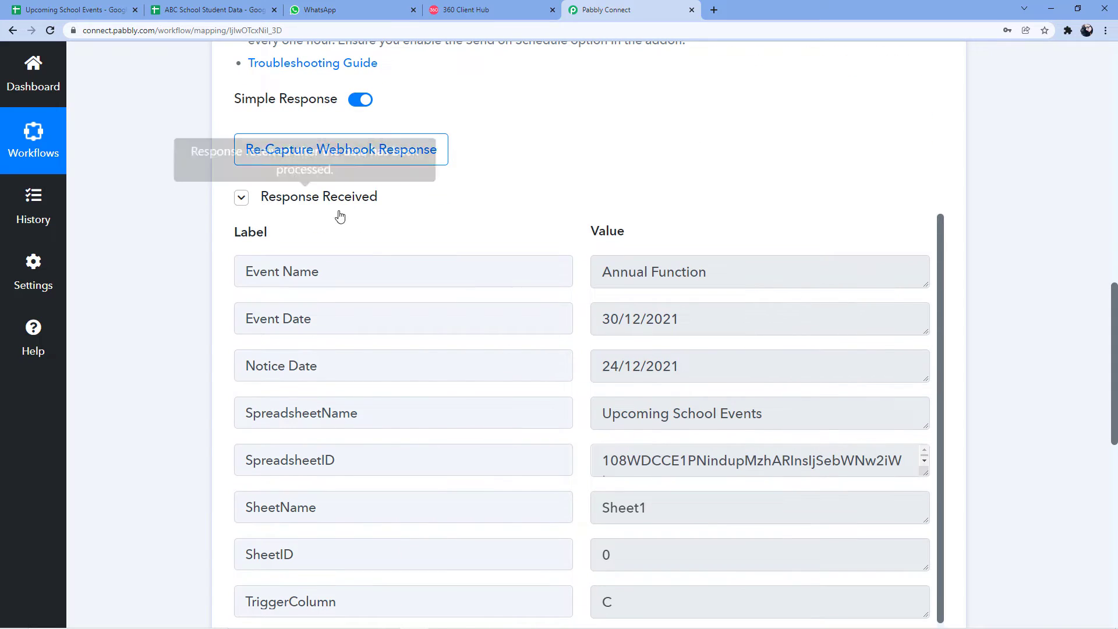
{"action": "scroll", "coordinate": [536, 133], "scroll_direction": "down", "scroll_amount": 2}
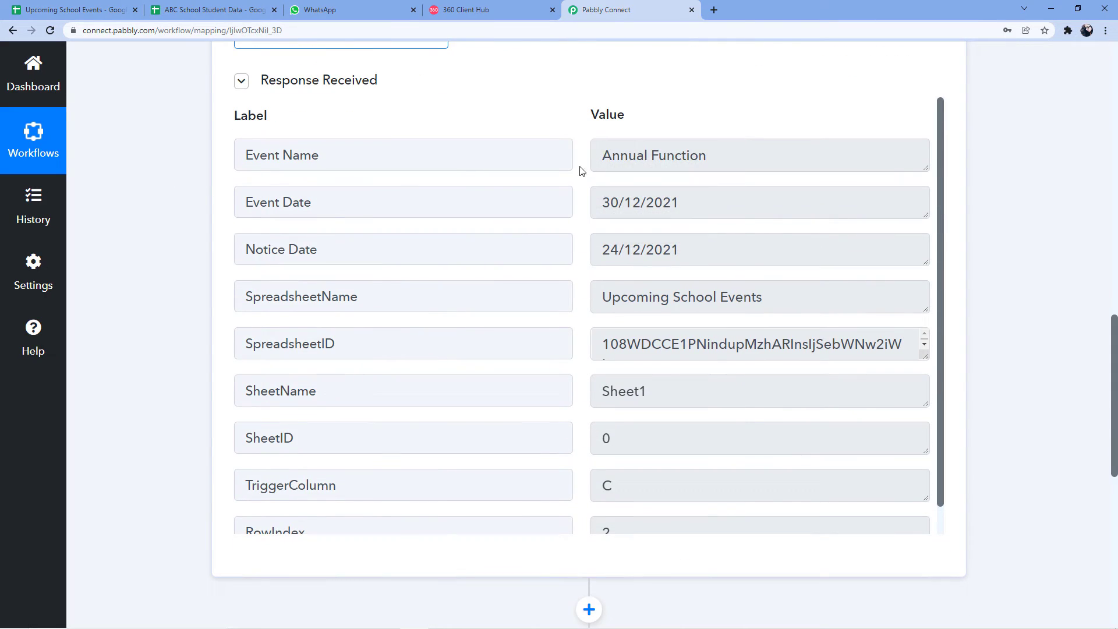
Compare the received Event Name, Event Date and Notice Date values in Pabbly Connect with row 2 of the spreadsheet
{"action": "left_click", "coordinate": [41, 8]}
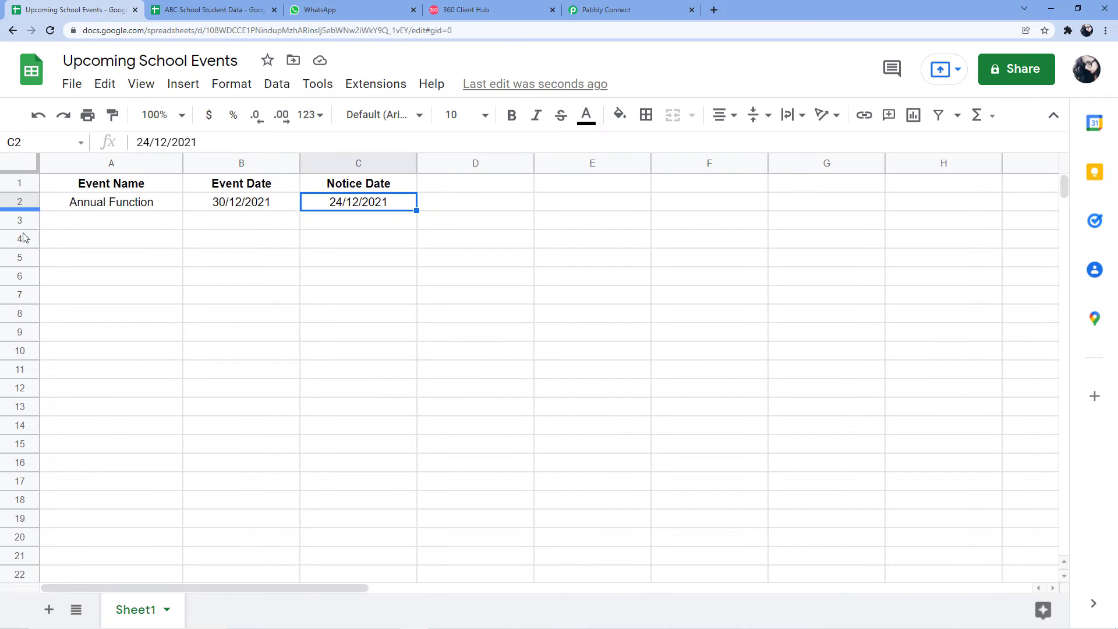
{"action": "left_click", "coordinate": [667, 5]}
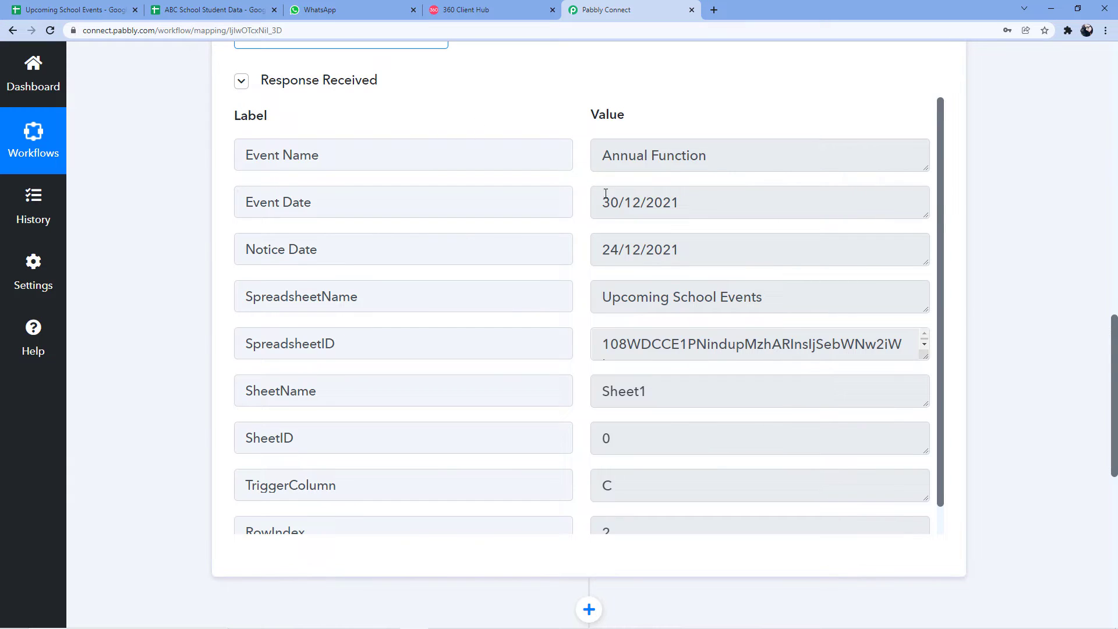
{"action": "left_click_drag", "start_coordinate": [736, 152], "coordinate": [525, 161]}
{"action": "left_click_drag", "start_coordinate": [680, 201], "coordinate": [567, 221]}
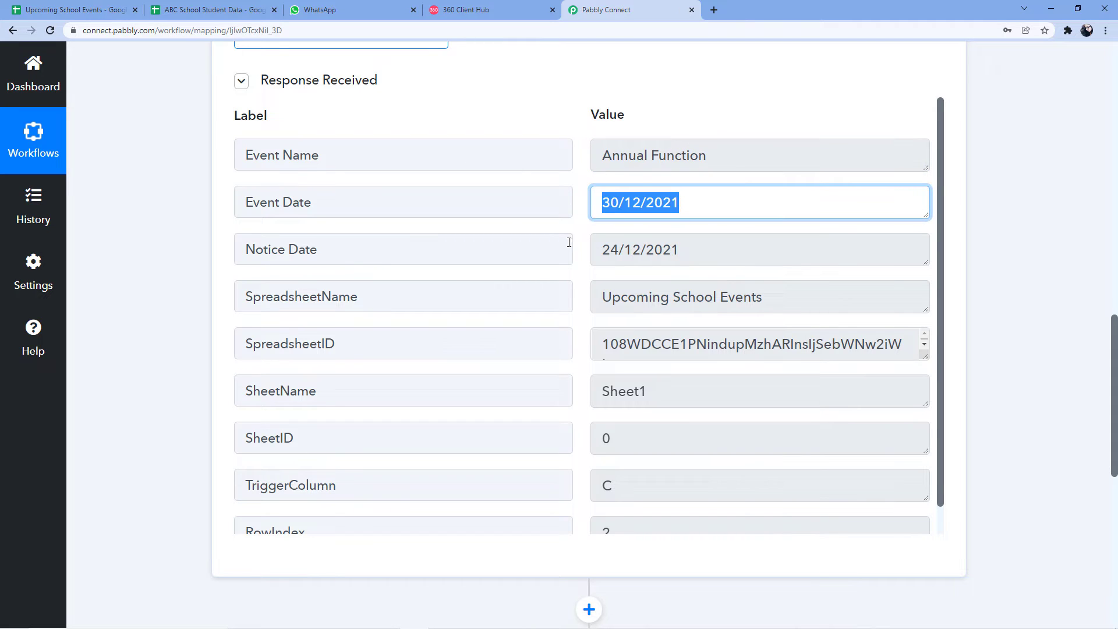
{"action": "left_click_drag", "start_coordinate": [691, 247], "coordinate": [594, 247]}
{"action": "left_click", "coordinate": [581, 235]}
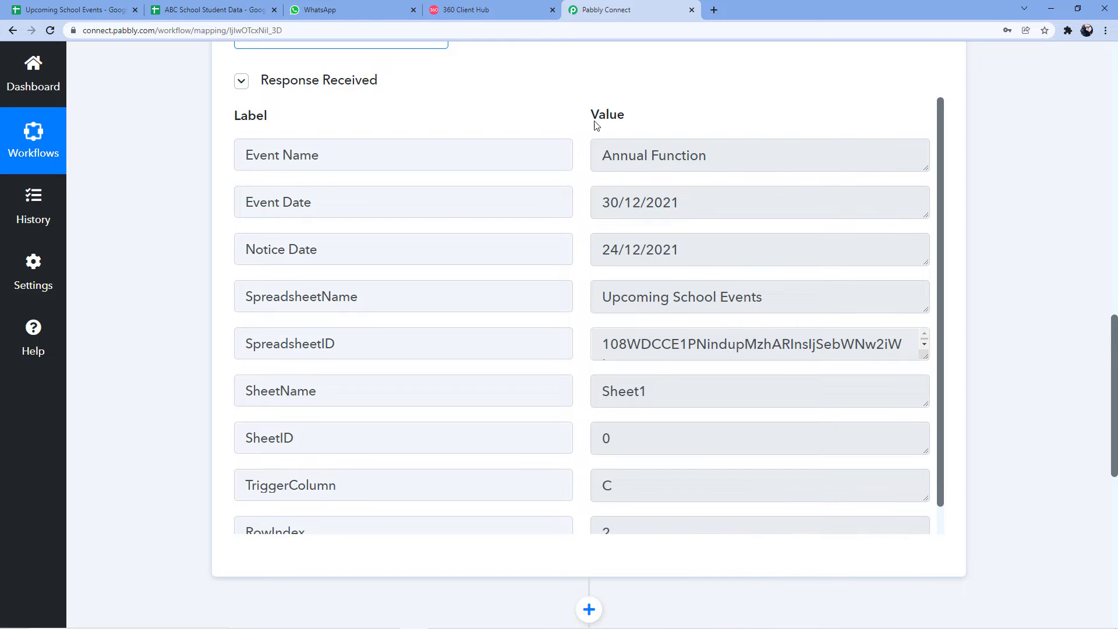
Recheck row 2 of the Upcoming School Events spreadsheet against the trigger response, and return to the workflow's empty action step
{"action": "left_click", "coordinate": [67, 10]}
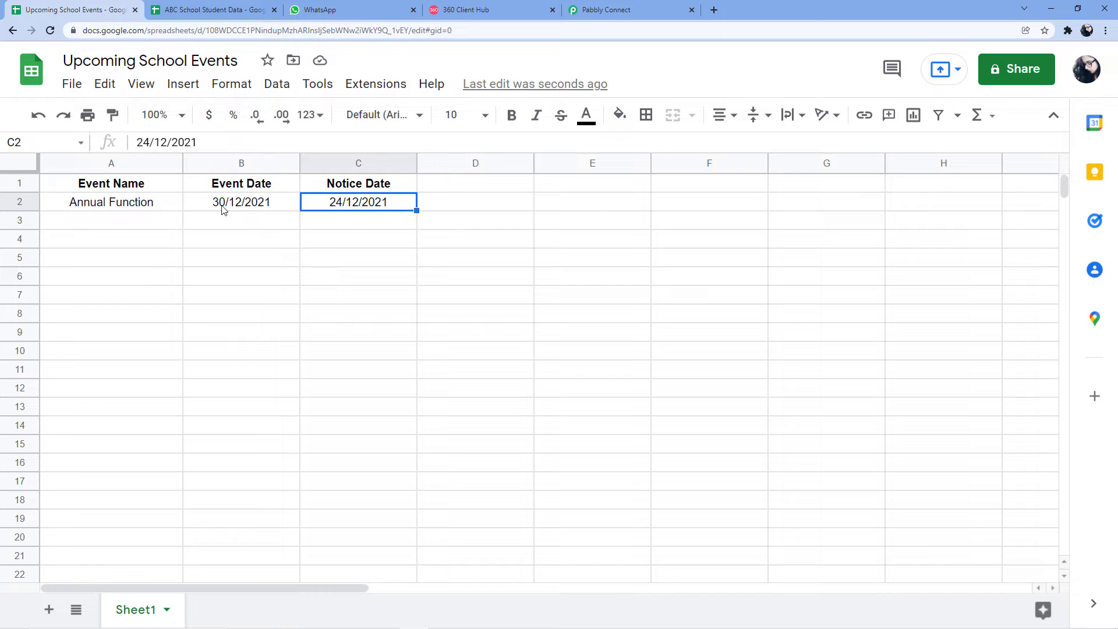
{"action": "left_click", "coordinate": [631, 10]}
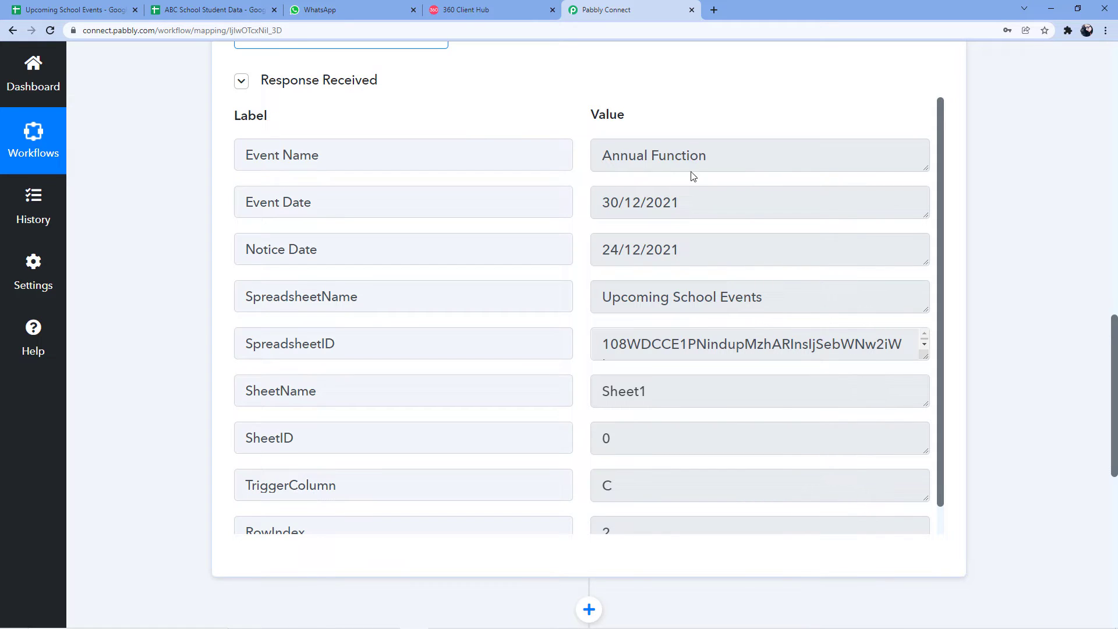
{"action": "scroll", "coordinate": [979, 115], "scroll_direction": "down", "scroll_amount": 7}
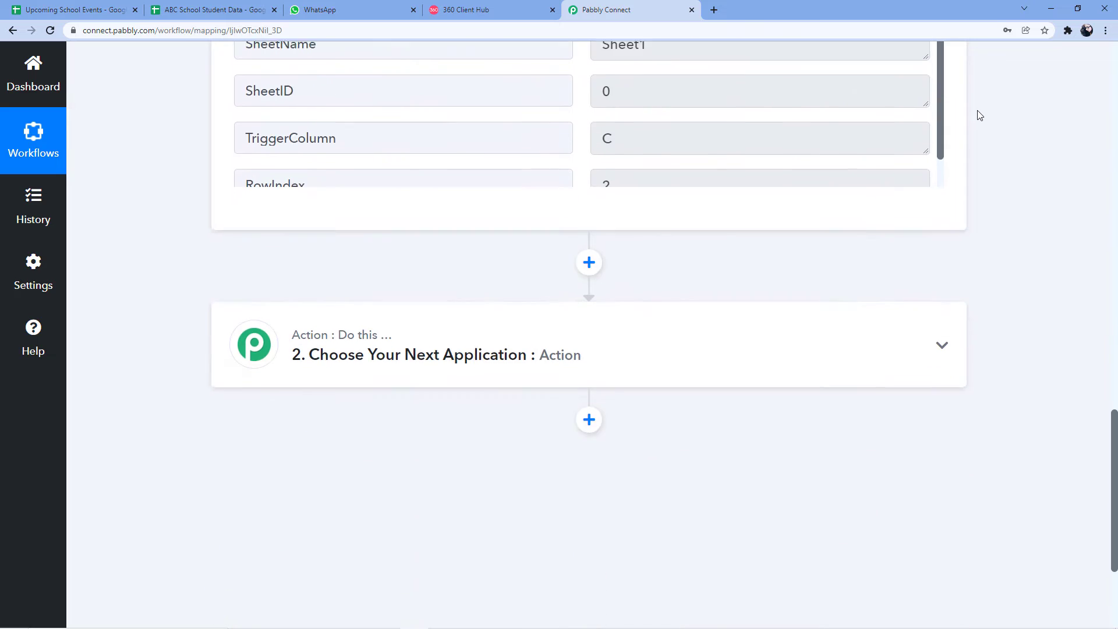
{"action": "scroll", "coordinate": [980, 114], "scroll_direction": "down", "scroll_amount": 2}
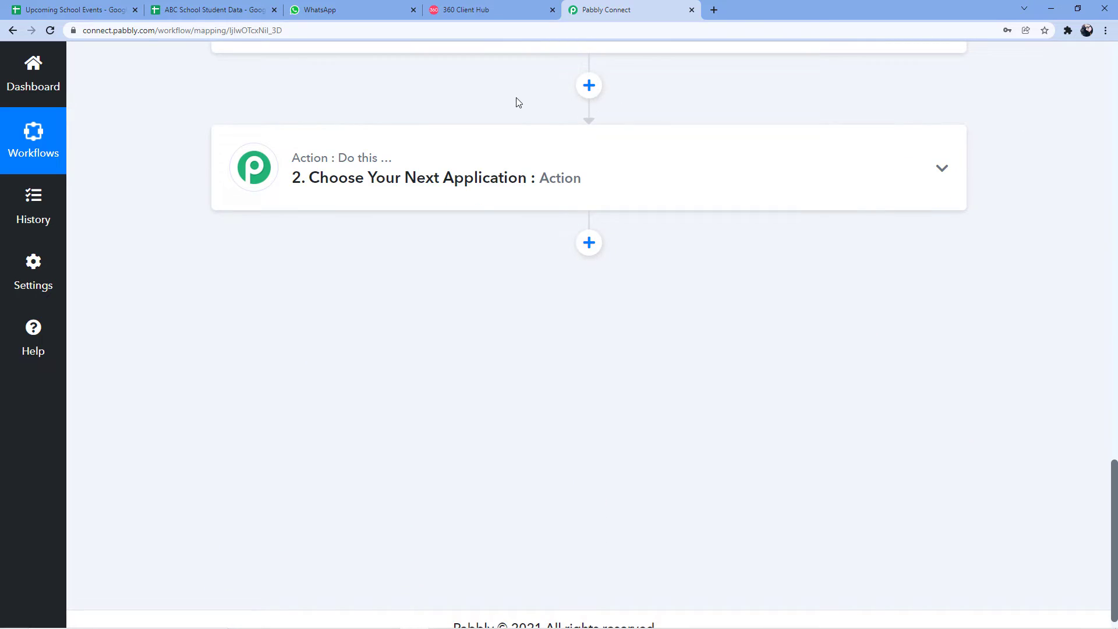
Review the student records in A1:D7 of the ABC School Student Data spreadsheet, and return to Pabbly Connect
{"action": "left_click", "coordinate": [205, 10]}
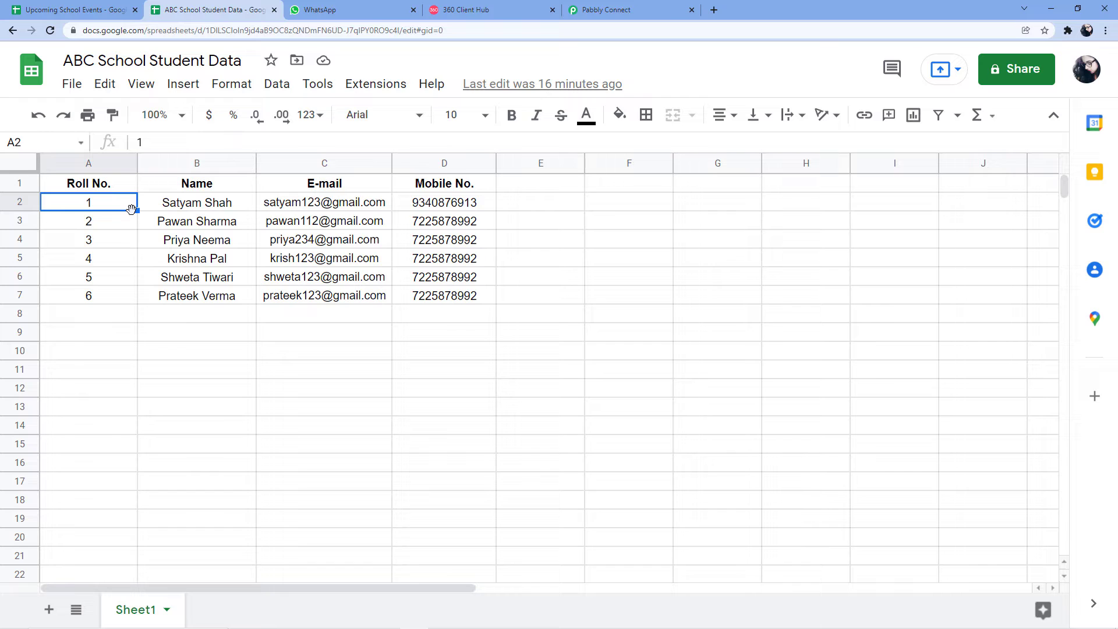
{"action": "left_click", "coordinate": [76, 187]}
{"action": "left_click_drag", "start_coordinate": [185, 210], "coordinate": [440, 296]}
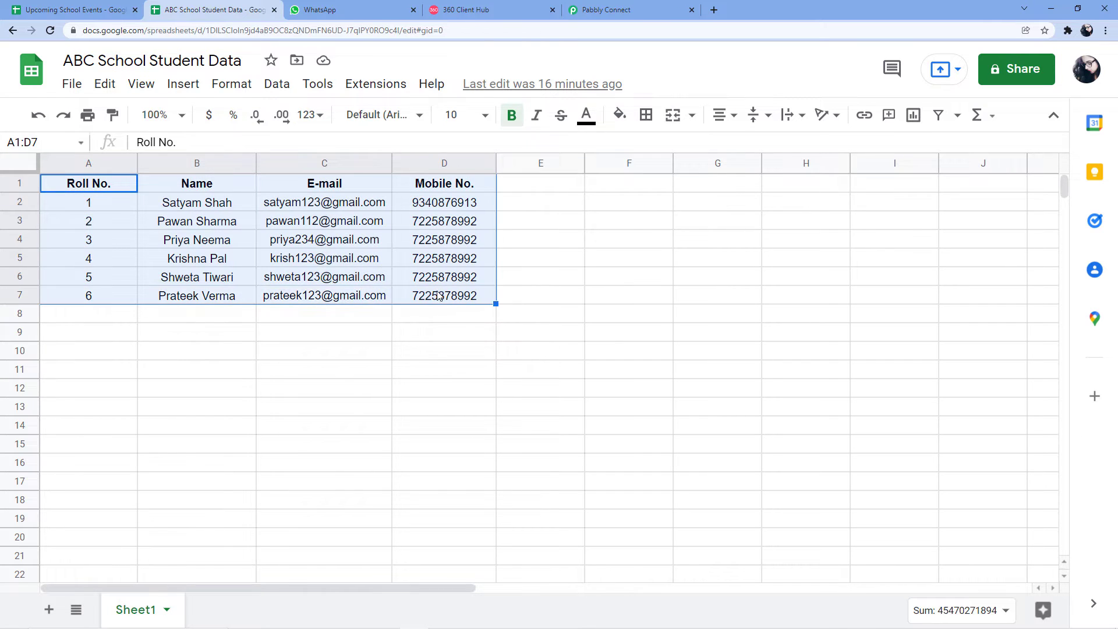
{"action": "left_click", "coordinate": [614, 5]}
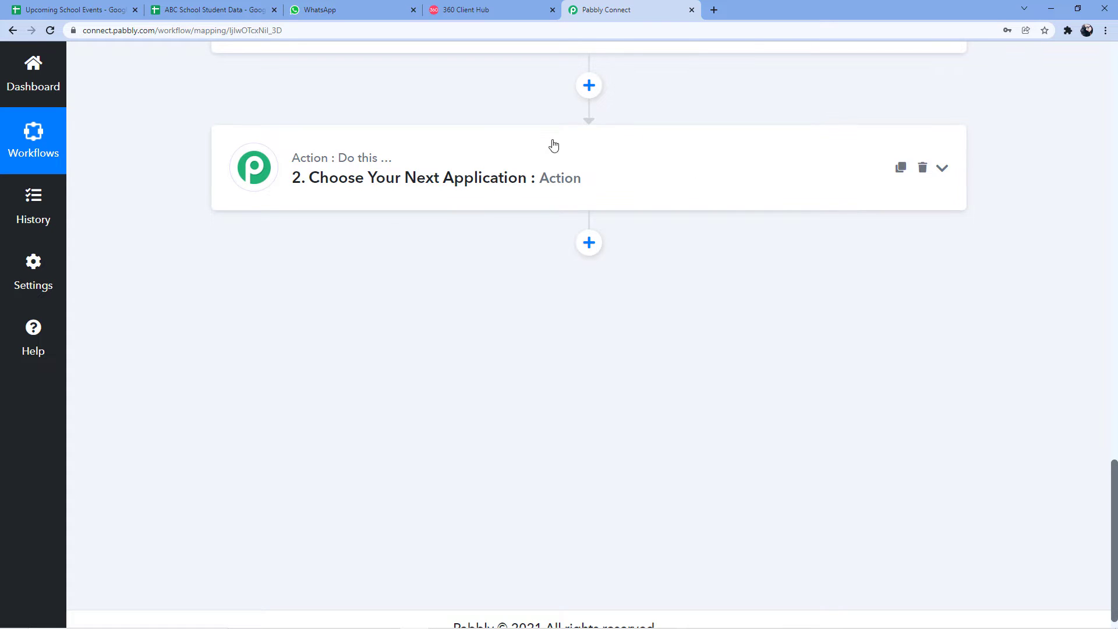
Choose Google Sheets as the application for action step 2 of the workflow
{"action": "left_click", "coordinate": [472, 171]}
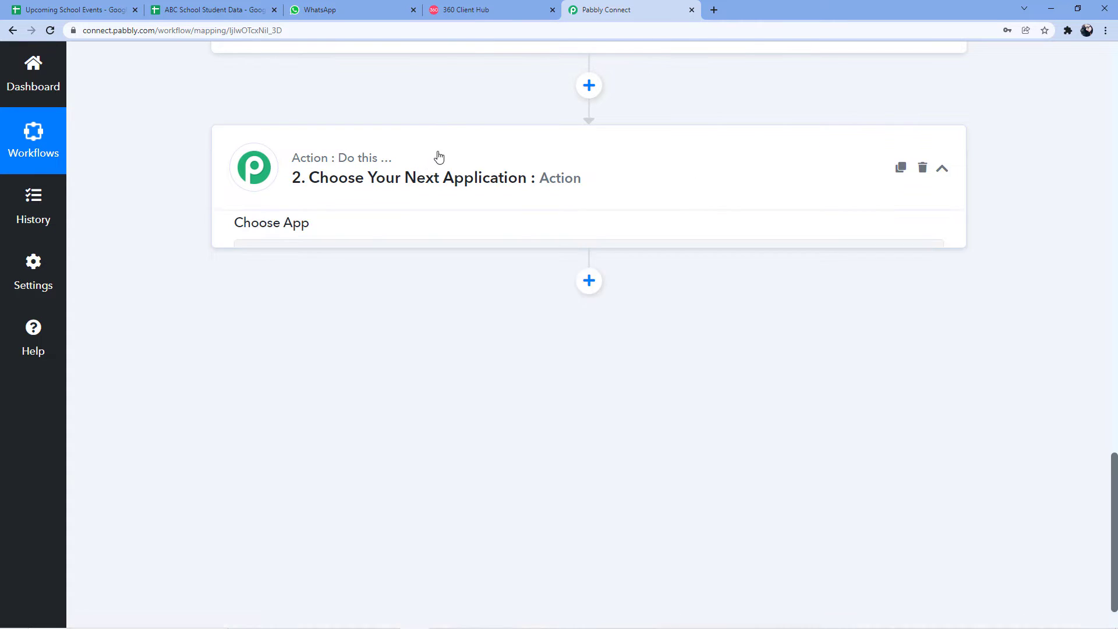
{"action": "left_click", "coordinate": [292, 267]}
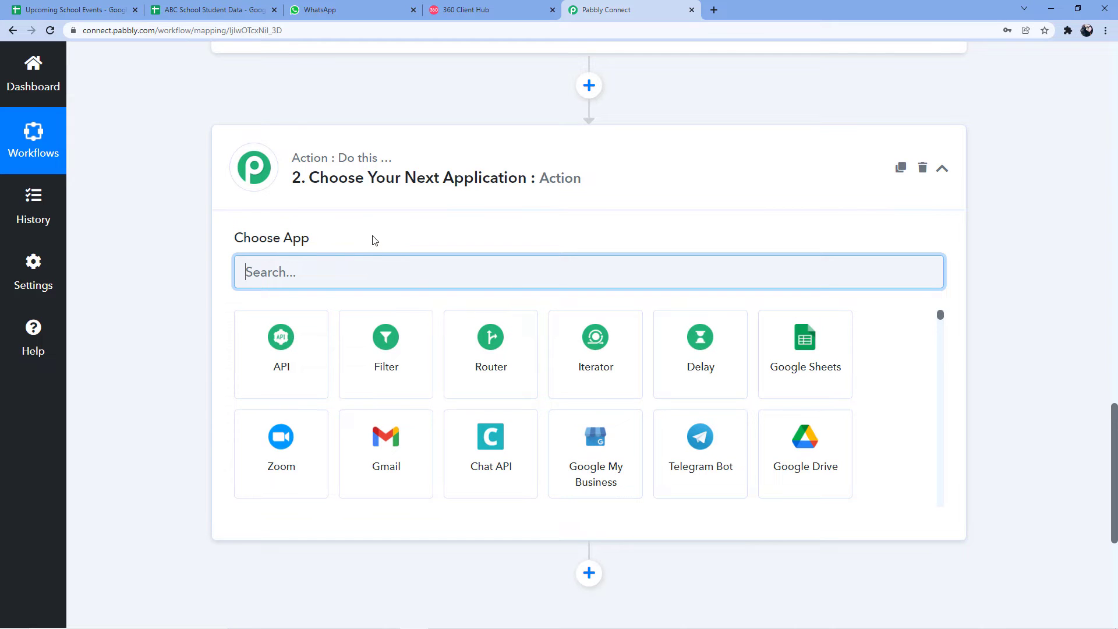
{"action": "type", "text": "GF"}
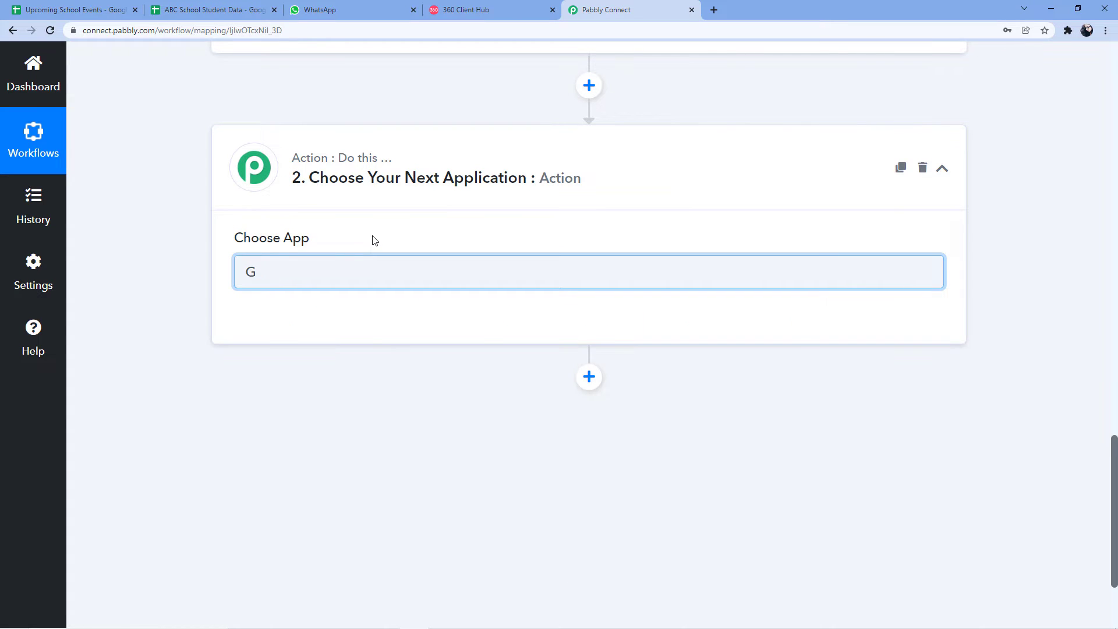
{"action": "key", "text": "BackSpace"}
{"action": "type", "text": "oogle Shhets"}
{"action": "left_click_drag", "start_coordinate": [342, 272], "coordinate": [313, 272]}
{"action": "key", "text": "BackSpace"}
{"action": "type", "text": "ee"}
{"action": "left_click", "coordinate": [274, 343]}
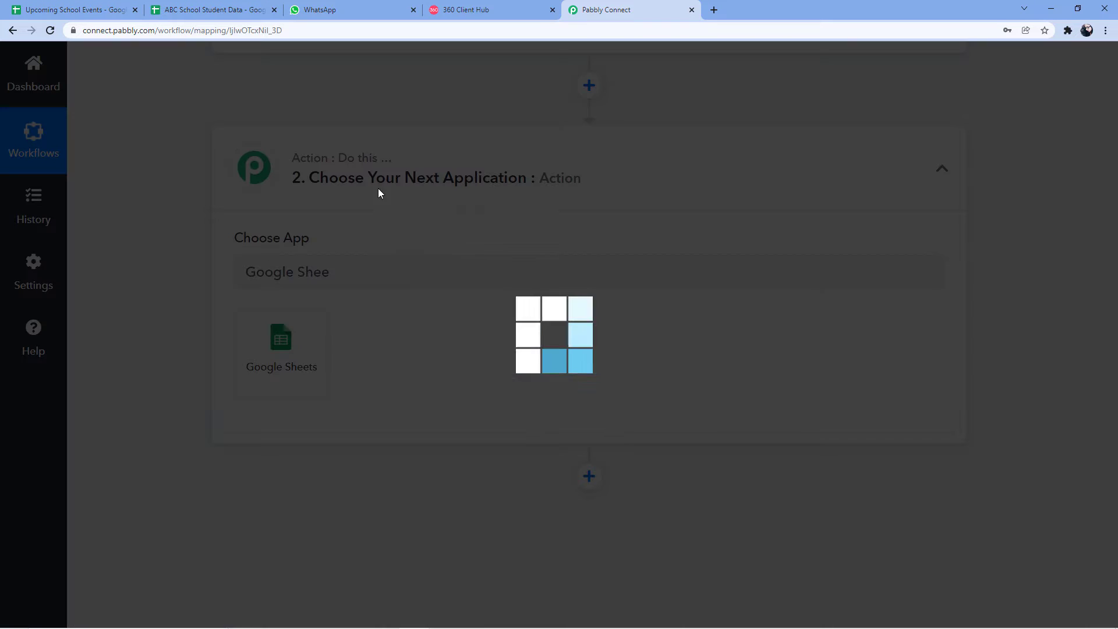
Check the student data spreadsheet, and set the Google Sheets action event in Pabbly Connect to Get Row(s)
{"action": "left_click", "coordinate": [204, 7]}
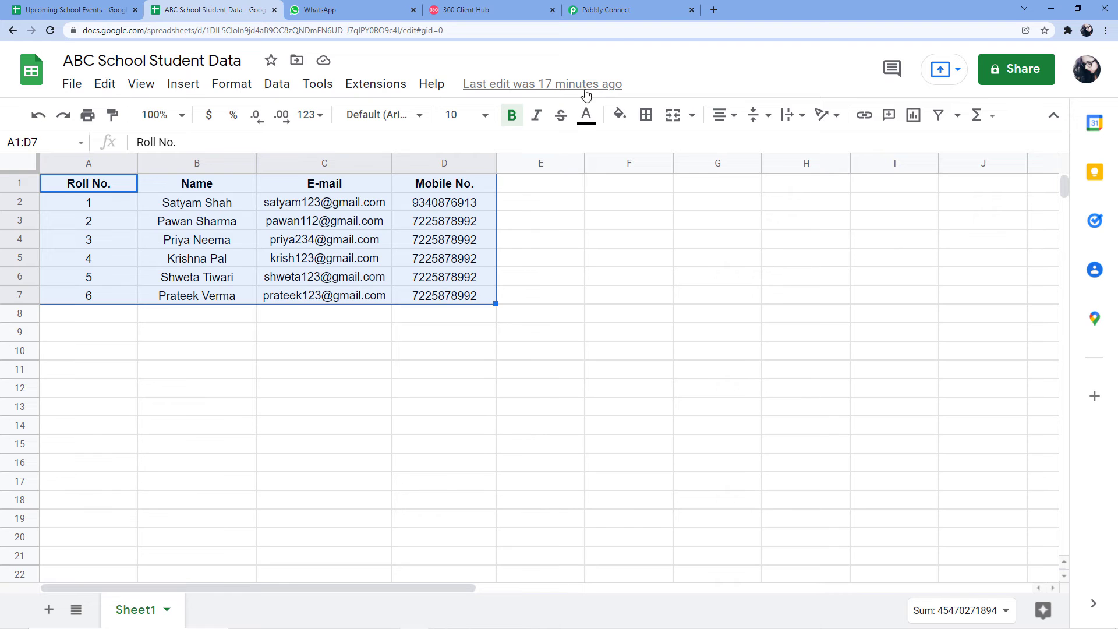
{"action": "left_click", "coordinate": [602, 8]}
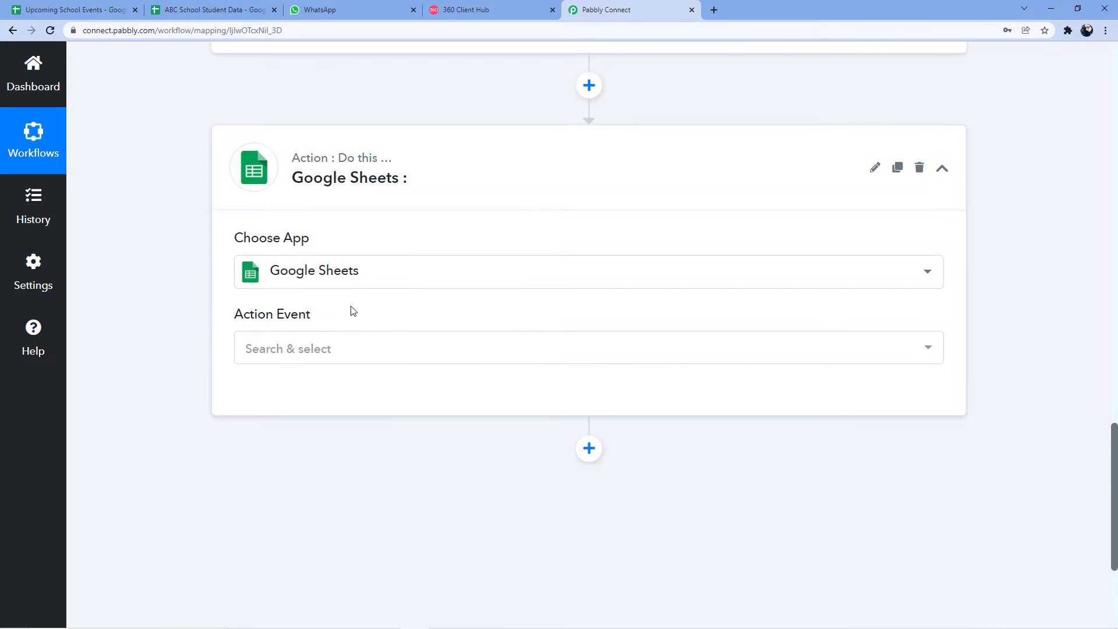
{"action": "scroll", "coordinate": [349, 312], "scroll_direction": "down", "scroll_amount": 1}
{"action": "left_click", "coordinate": [384, 290]}
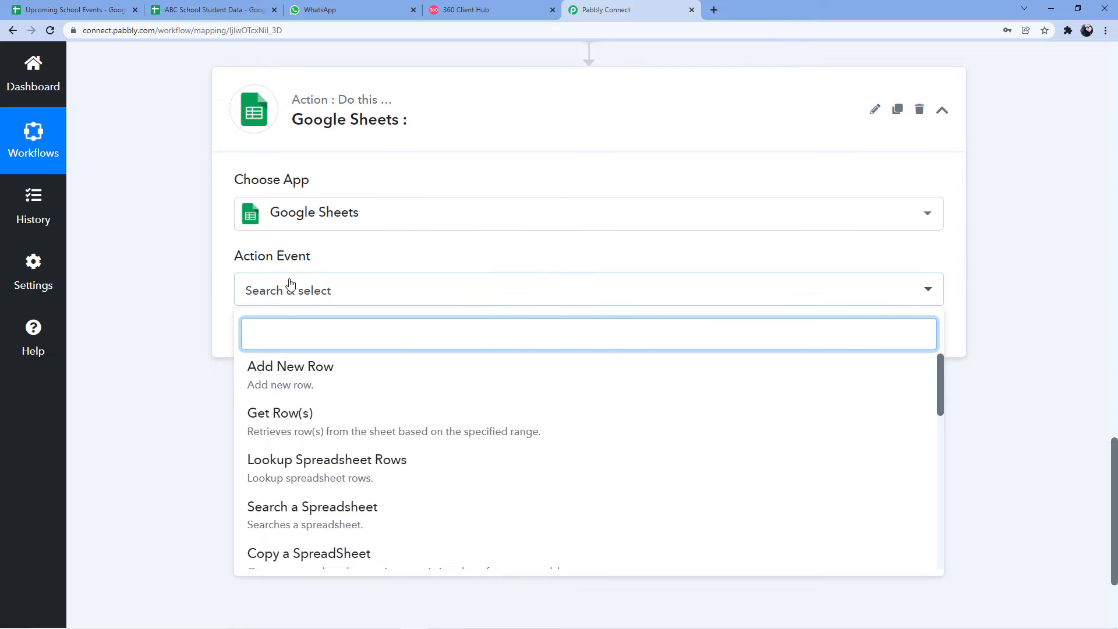
{"action": "scroll", "coordinate": [276, 268], "scroll_direction": "down", "scroll_amount": 1}
{"action": "scroll", "coordinate": [338, 365], "scroll_direction": "down", "scroll_amount": 6}
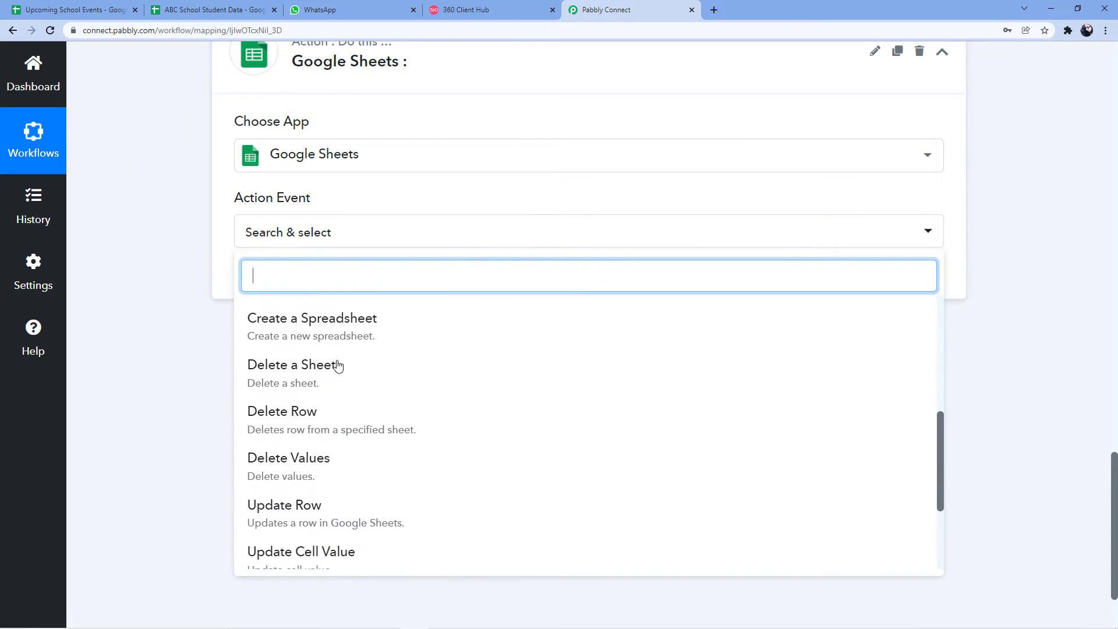
{"action": "scroll", "coordinate": [338, 365], "scroll_direction": "up", "scroll_amount": 5}
{"action": "scroll", "coordinate": [338, 365], "scroll_direction": "up", "scroll_amount": 1}
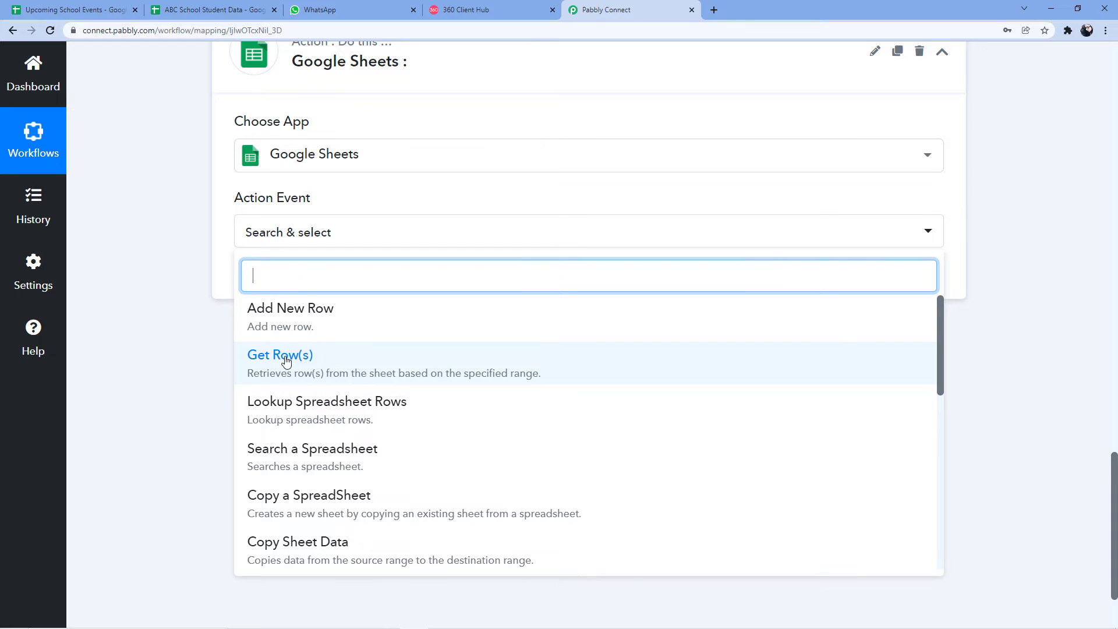
{"action": "left_click", "coordinate": [320, 364]}
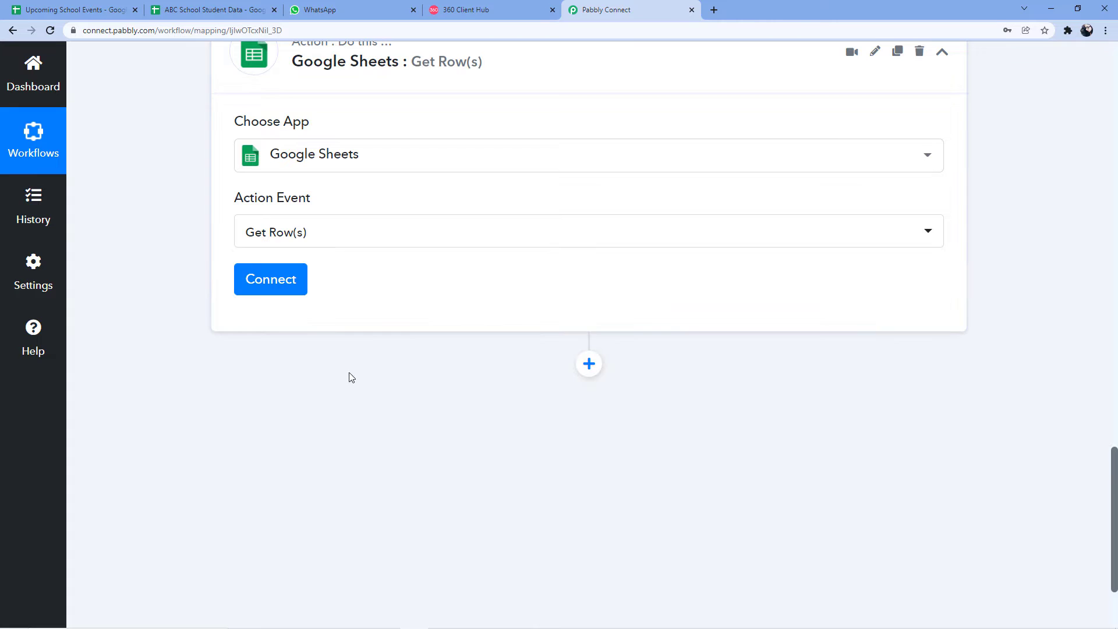
Add a new Google Sheets connection for the Get Row(s) action and authorize it with the Google account
{"action": "left_click", "coordinate": [284, 291]}
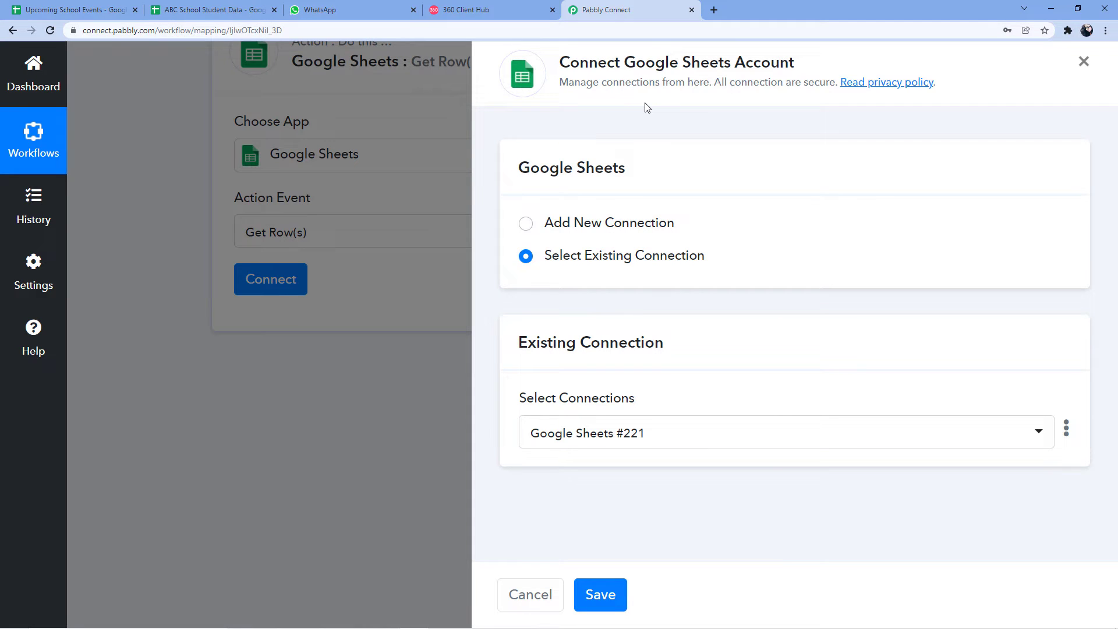
{"action": "left_click", "coordinate": [525, 224]}
{"action": "left_click", "coordinate": [624, 410]}
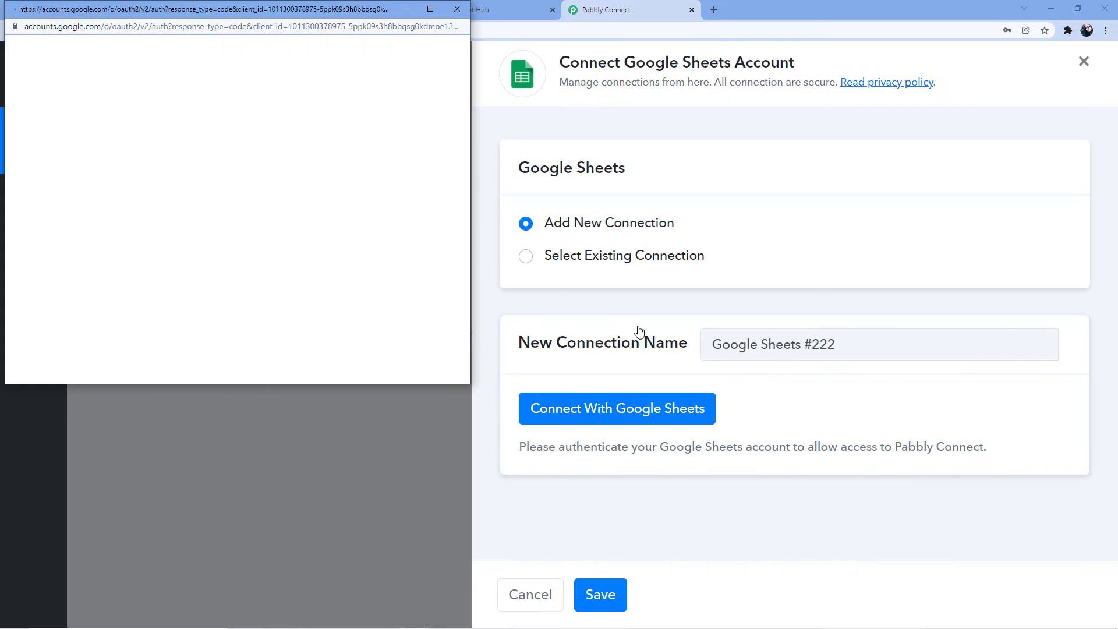
{"action": "left_click", "coordinate": [136, 242]}
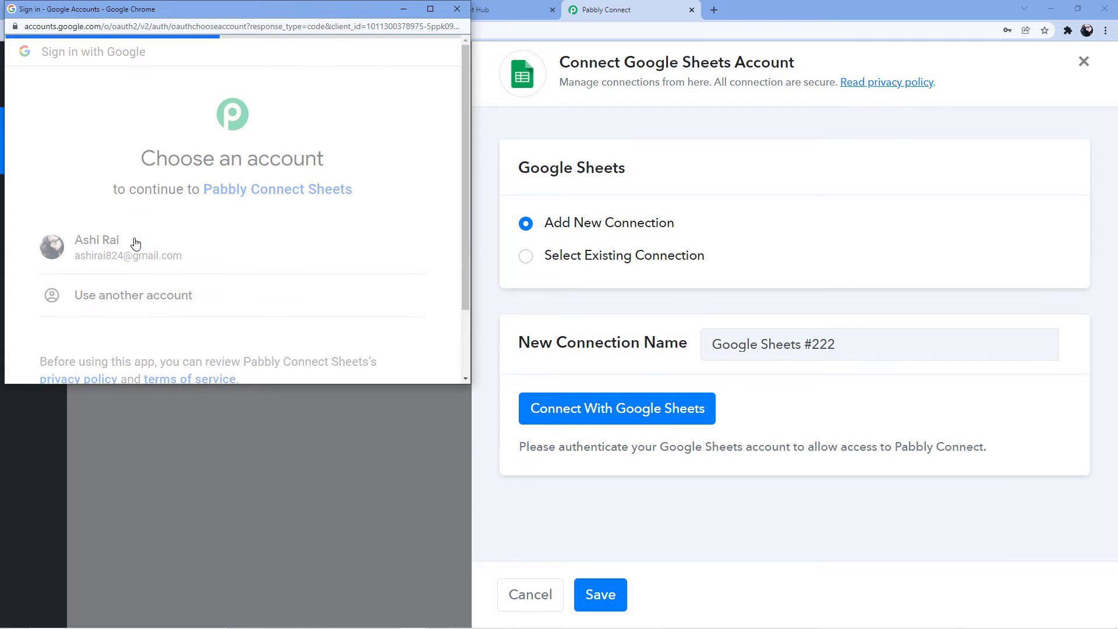
{"action": "scroll", "coordinate": [347, 223], "scroll_direction": "down", "scroll_amount": 4}
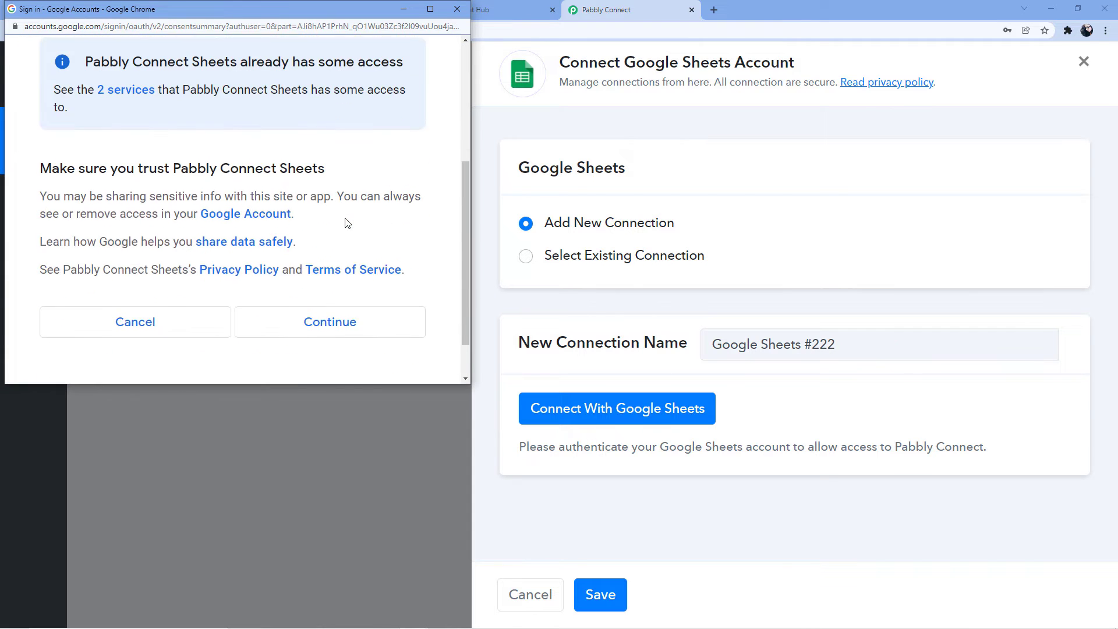
{"action": "left_click", "coordinate": [339, 319]}
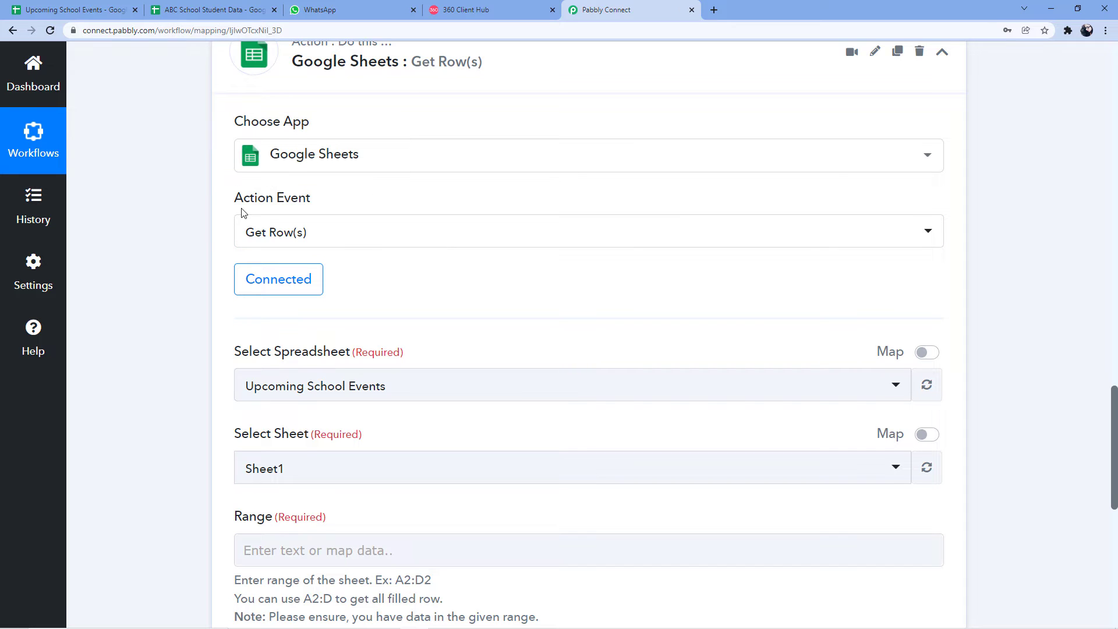
Check the student spreadsheet's title and header row, and select ABC School Student Data as the spreadsheet for the Get Row(s) action
{"action": "scroll", "coordinate": [238, 216], "scroll_direction": "down", "scroll_amount": 3}
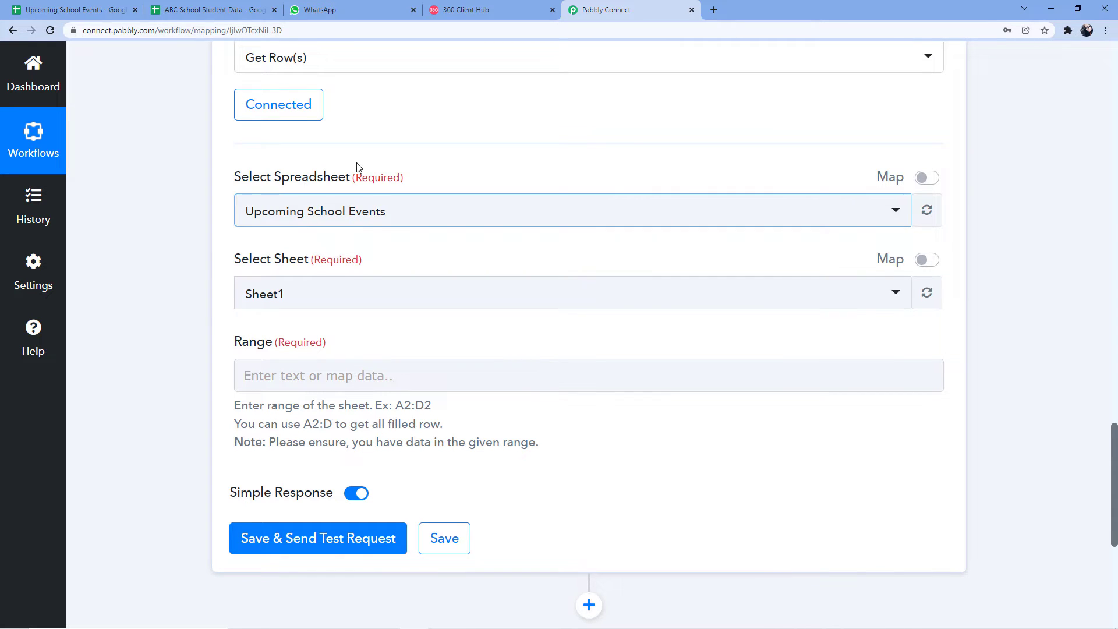
{"action": "left_click", "coordinate": [460, 215]}
{"action": "scroll", "coordinate": [454, 319], "scroll_direction": "down", "scroll_amount": 3}
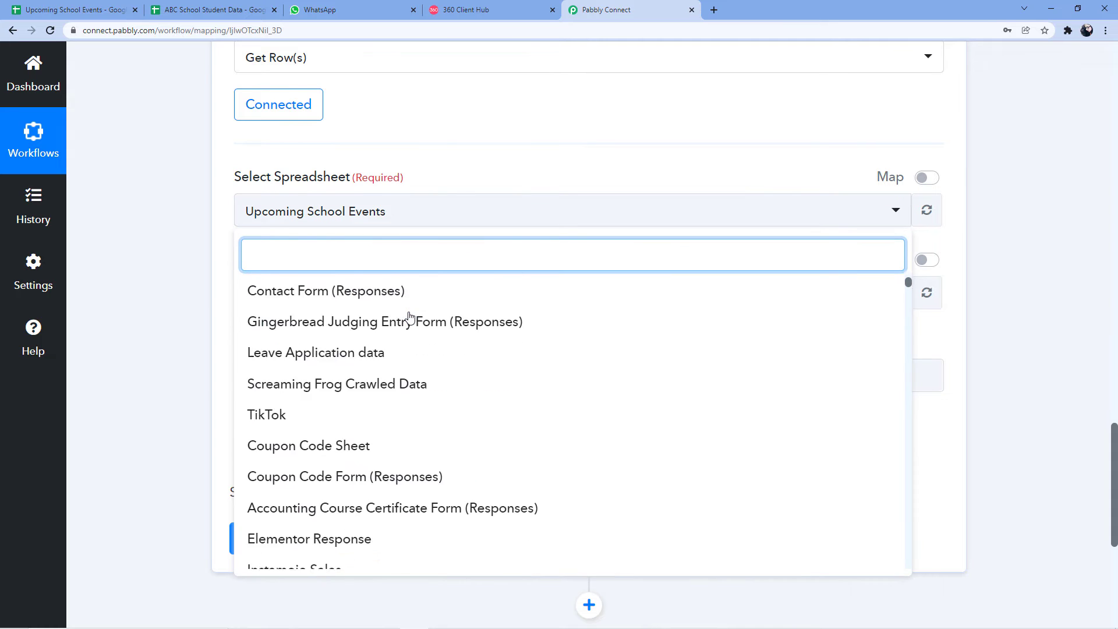
{"action": "scroll", "coordinate": [410, 316], "scroll_direction": "down", "scroll_amount": 10}
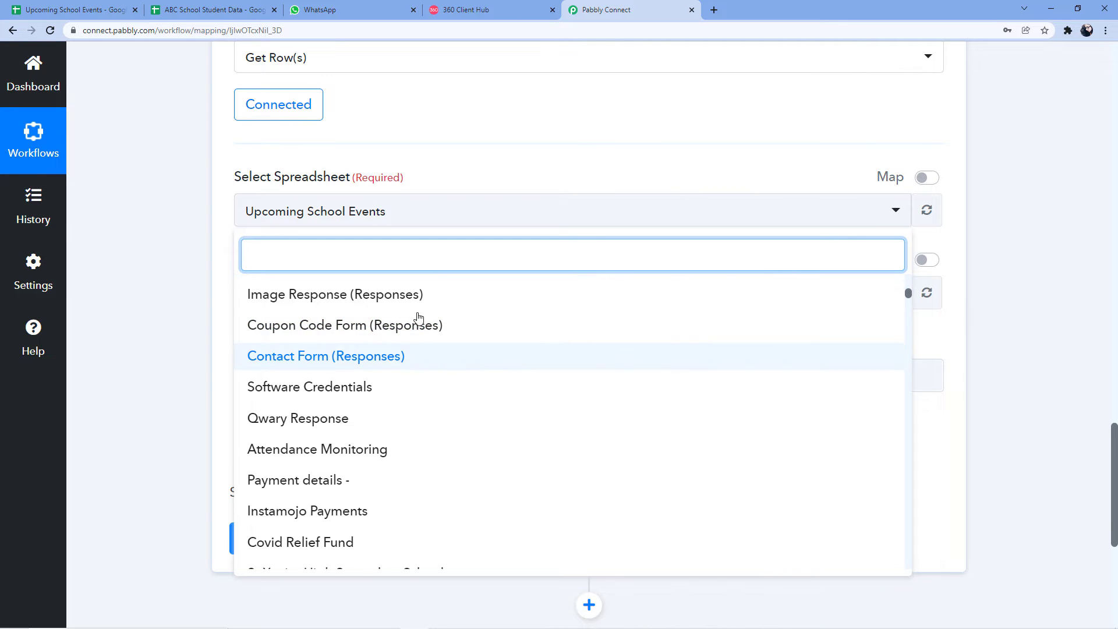
{"action": "scroll", "coordinate": [367, 349], "scroll_direction": "up", "scroll_amount": 15}
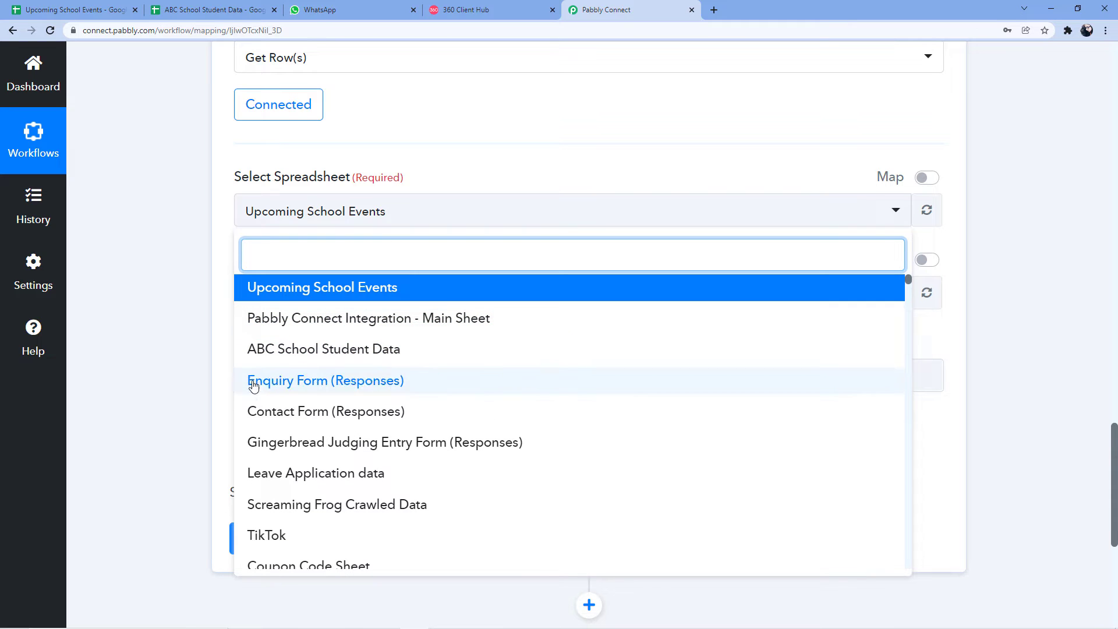
{"action": "scroll", "coordinate": [349, 372], "scroll_direction": "down", "scroll_amount": 3}
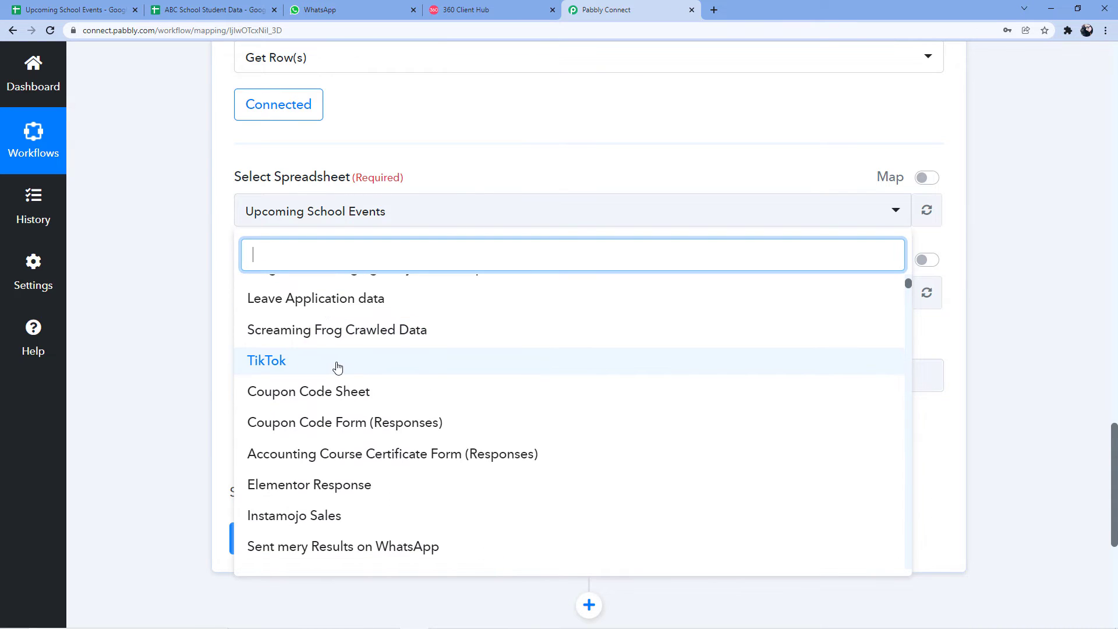
{"action": "scroll", "coordinate": [326, 364], "scroll_direction": "up", "scroll_amount": 2}
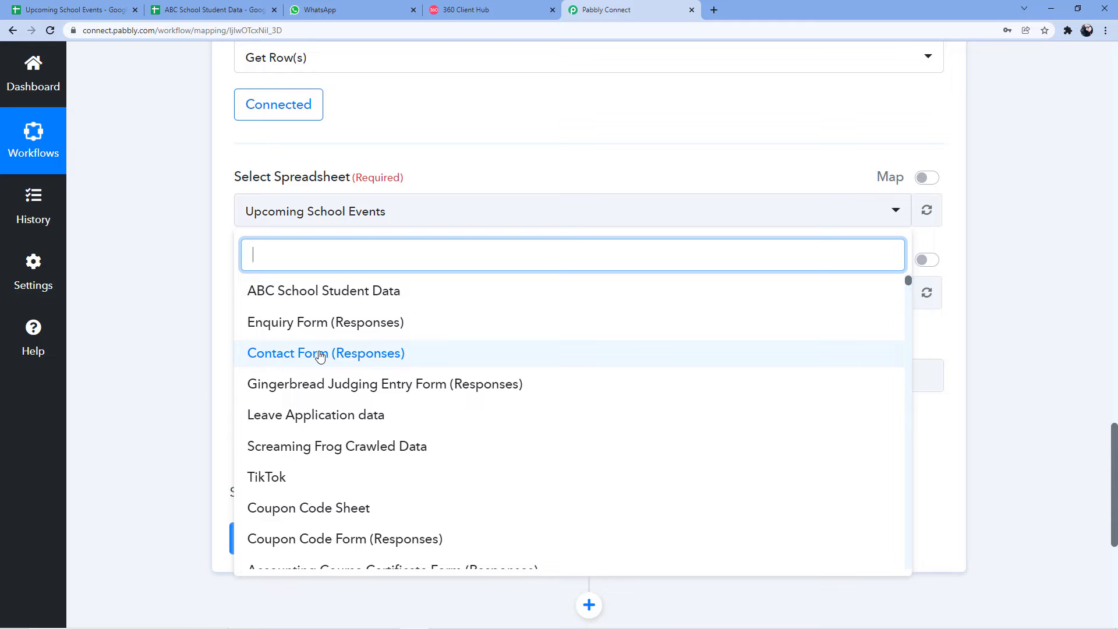
{"action": "left_click", "coordinate": [210, 10]}
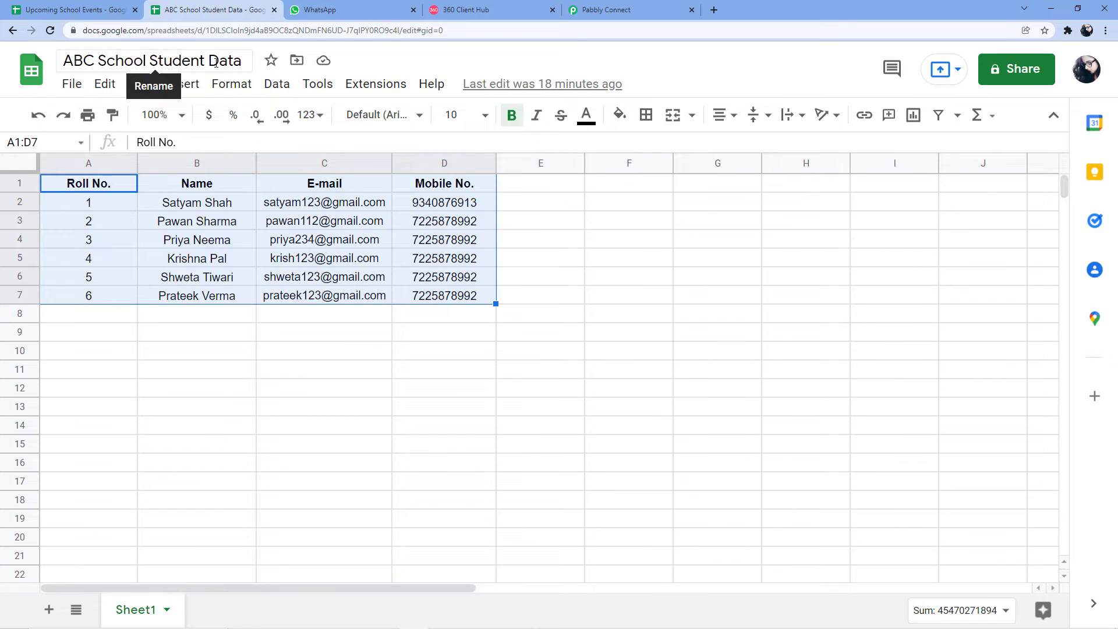
{"action": "left_click", "coordinate": [91, 184]}
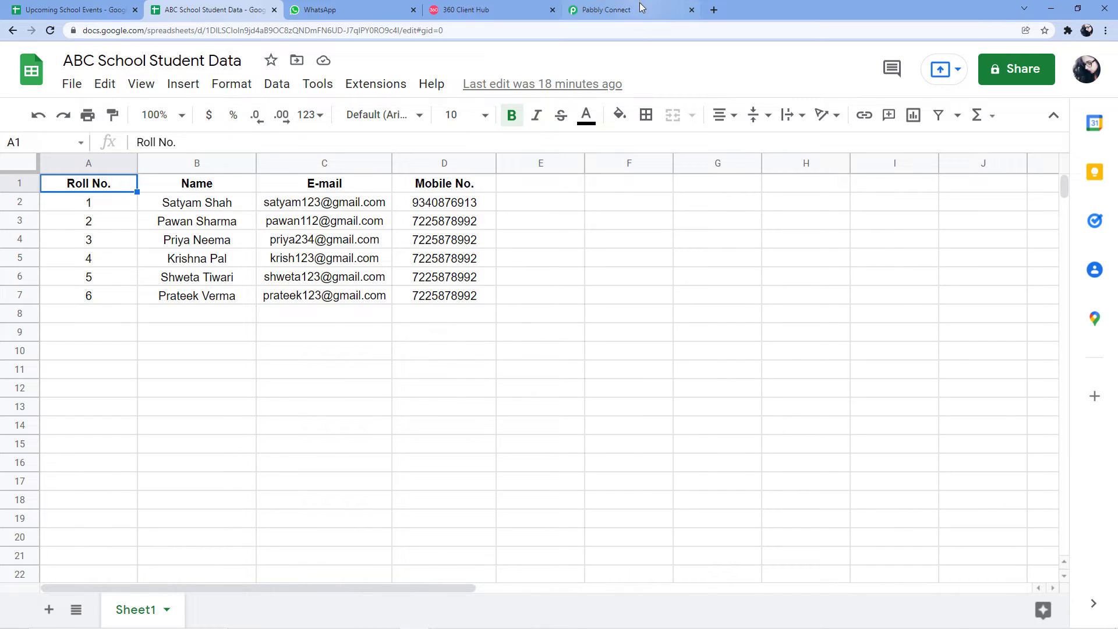
{"action": "left_click", "coordinate": [622, 10]}
{"action": "scroll", "coordinate": [349, 297], "scroll_direction": "up", "scroll_amount": 2}
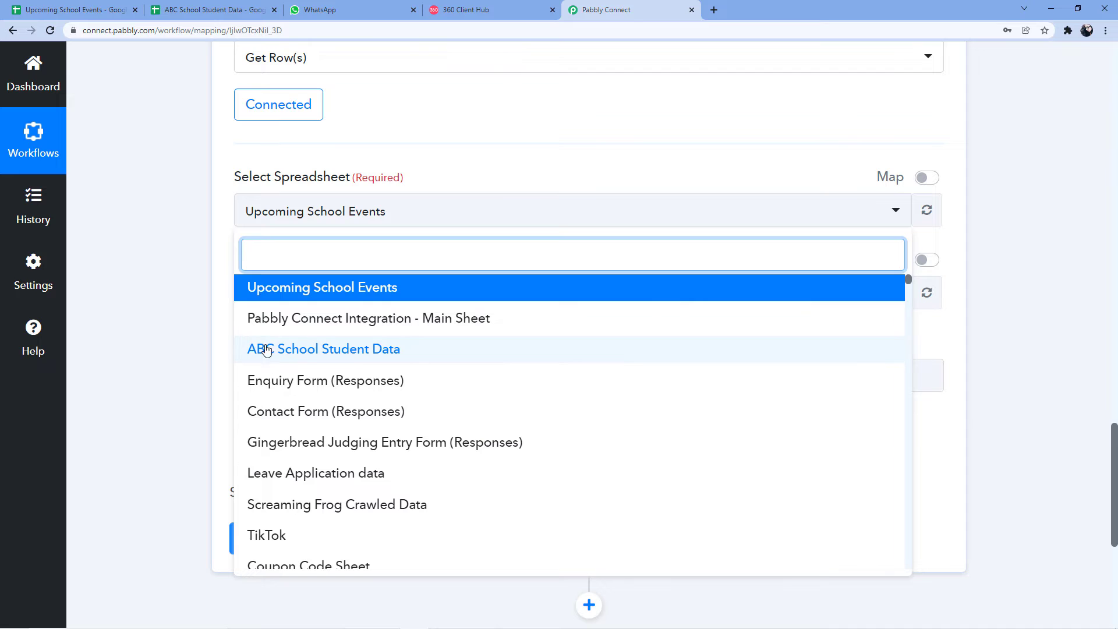
{"action": "left_click", "coordinate": [399, 351]}
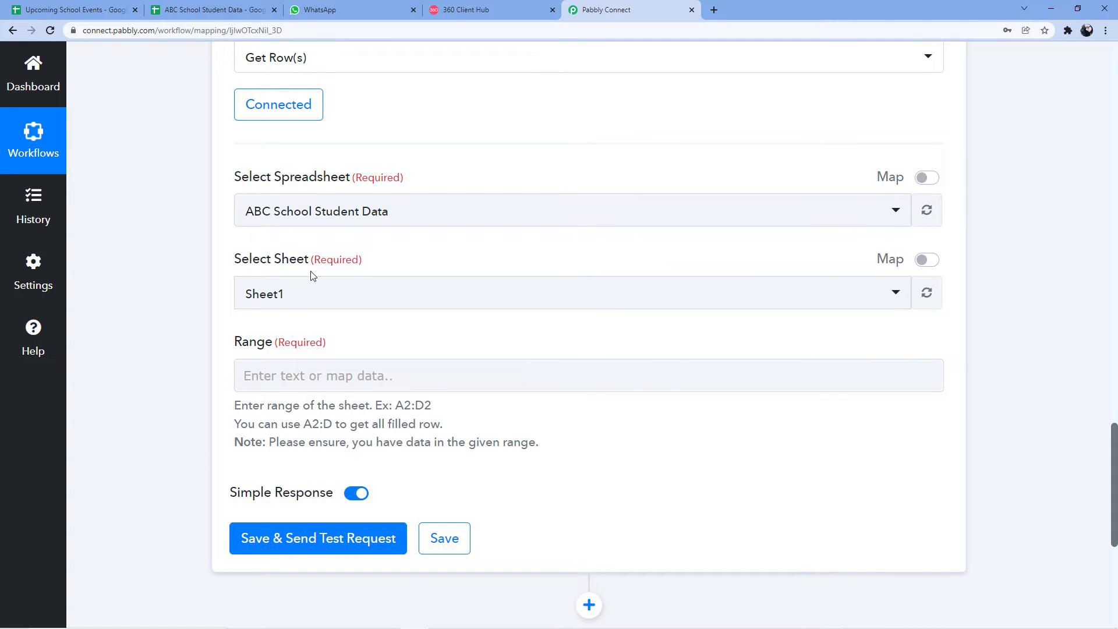
Compare the sheet name in the ABC School Student Data spreadsheet with the action's selected sheet, and review the remaining fields
{"action": "left_click", "coordinate": [192, 7]}
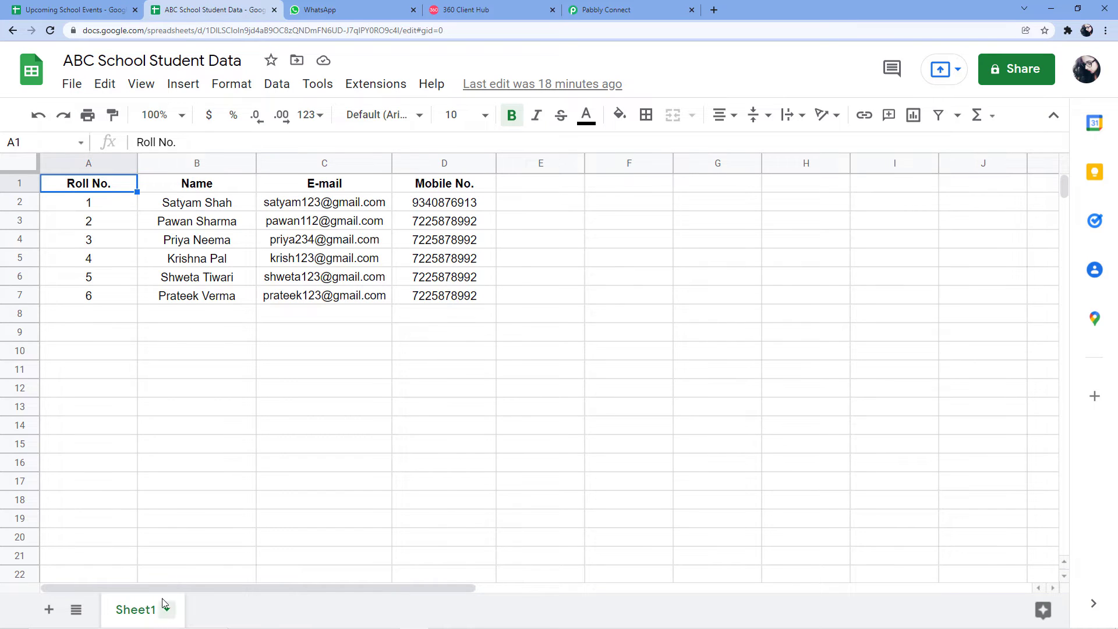
{"action": "left_click", "coordinate": [605, 10]}
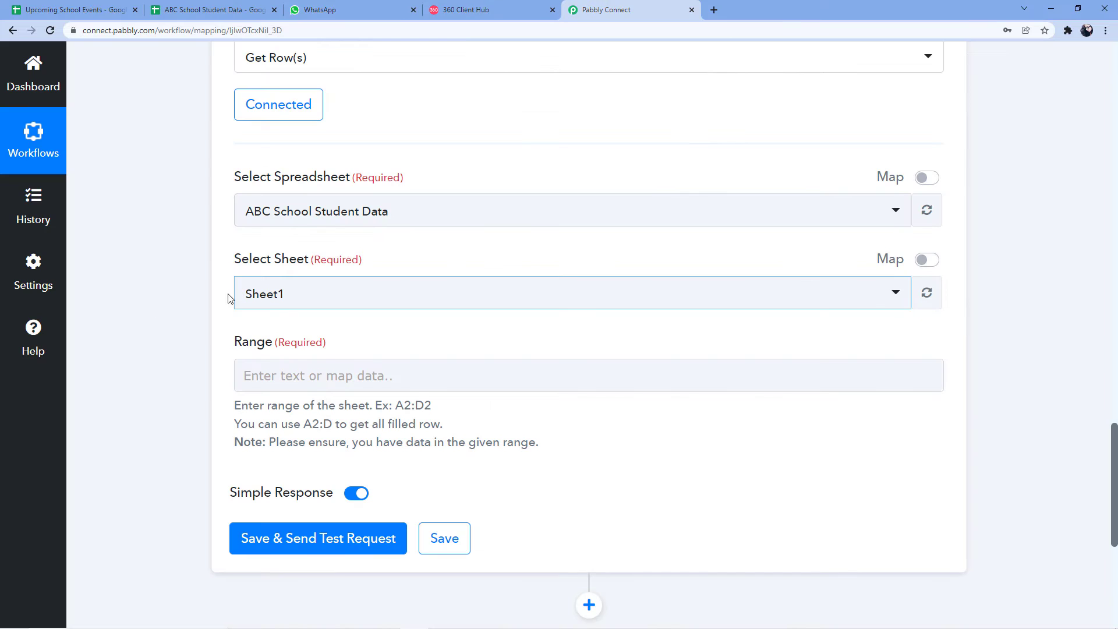
{"action": "scroll", "coordinate": [367, 294], "scroll_direction": "down", "scroll_amount": 1}
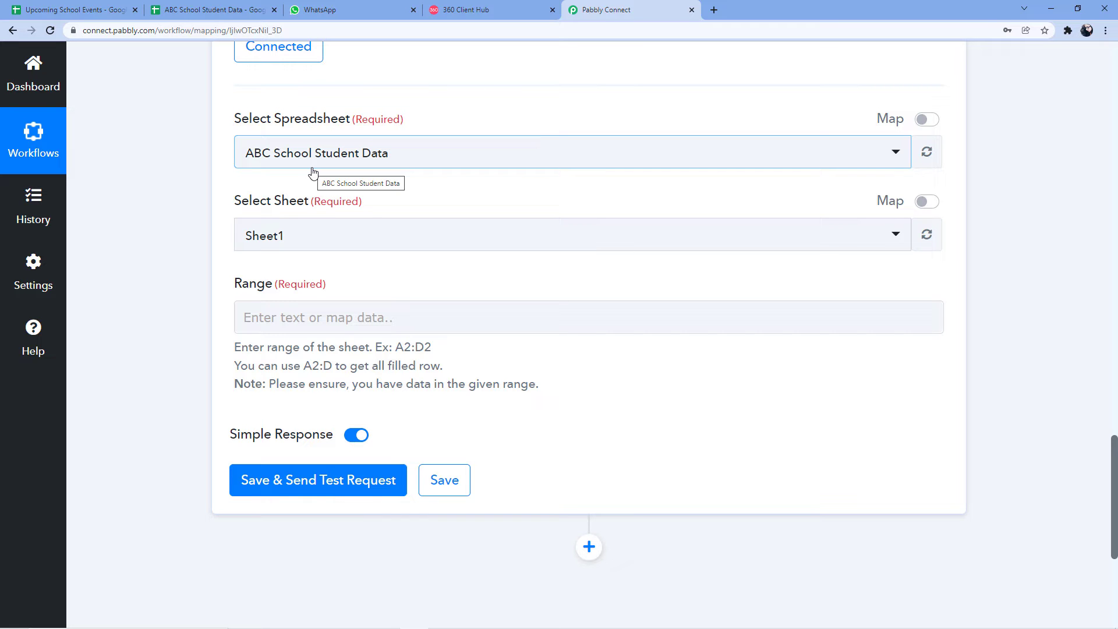
Select all student records in the ABC School Student Data sheet and copy their range reference A2:D7
{"action": "left_click", "coordinate": [221, 10]}
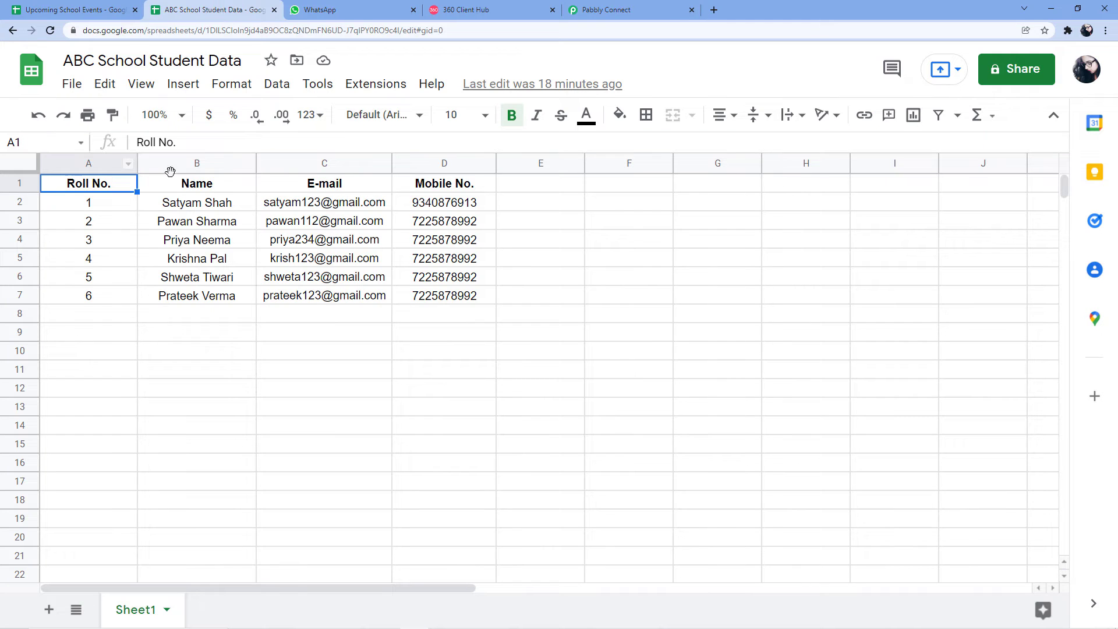
{"action": "left_click", "coordinate": [93, 202]}
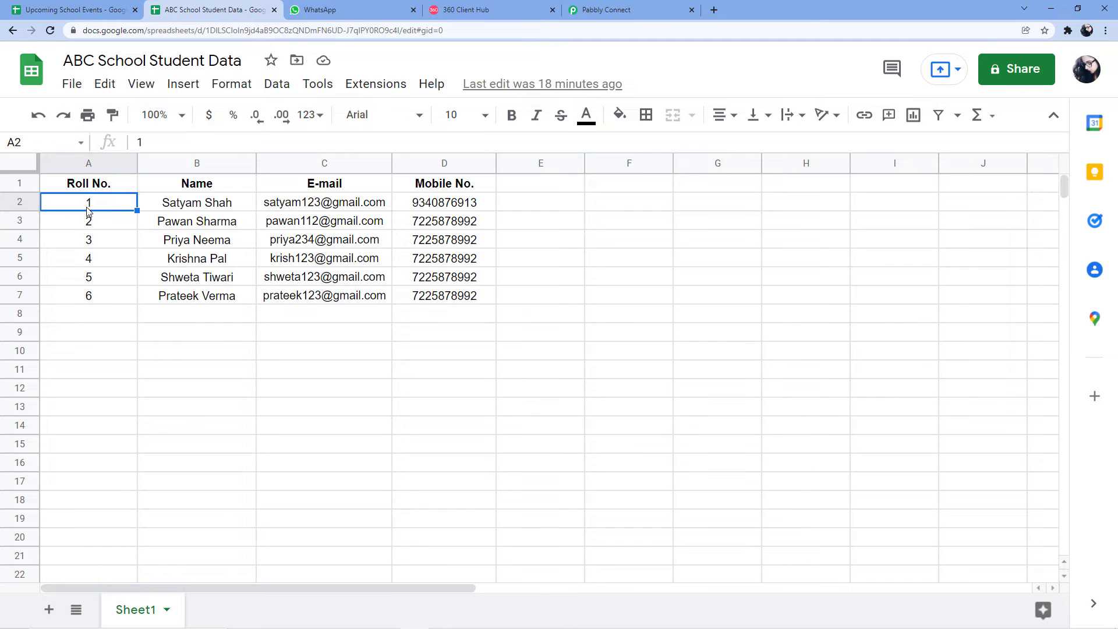
{"action": "left_click_drag", "start_coordinate": [43, 205], "coordinate": [412, 297]}
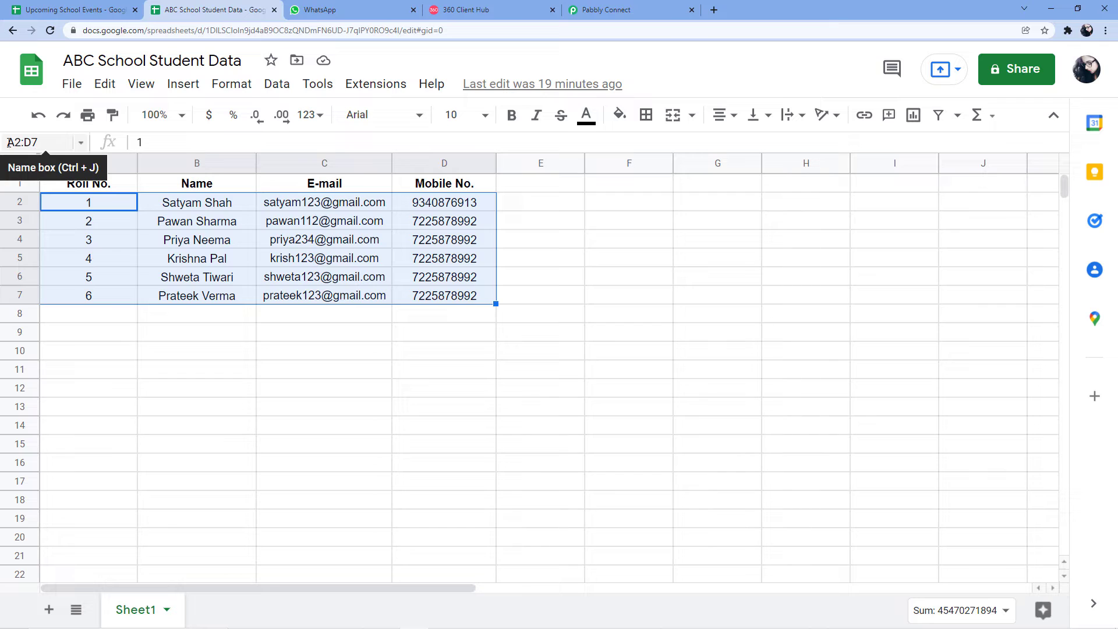
{"action": "left_click_drag", "start_coordinate": [43, 141], "coordinate": [9, 142]}
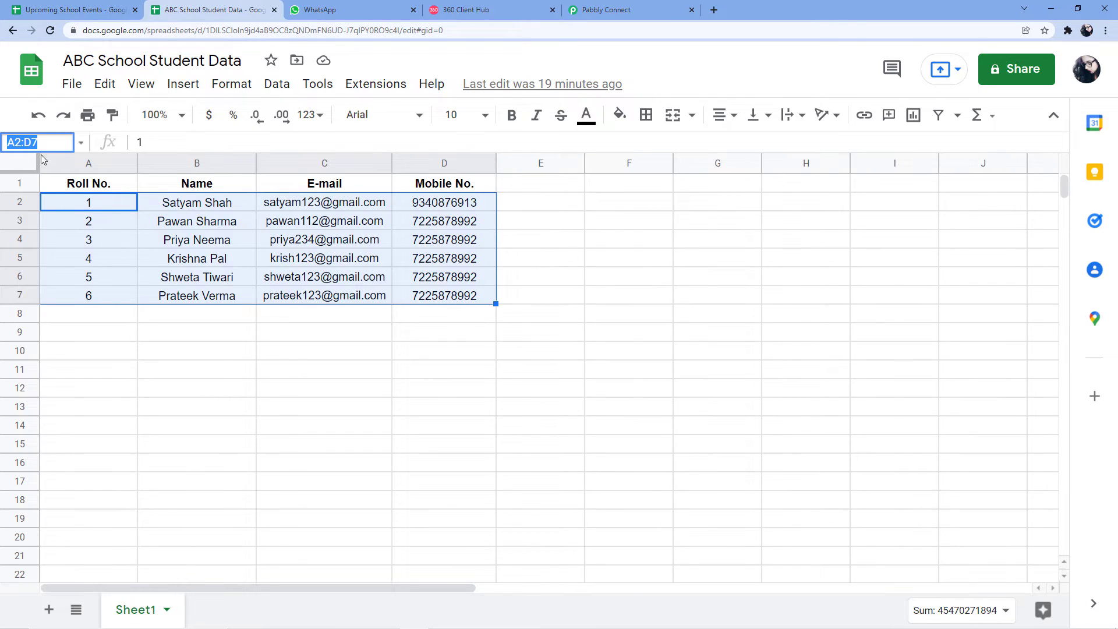
{"action": "right_click", "coordinate": [20, 142]}
{"action": "left_click", "coordinate": [52, 183]}
Paste A2:D7 as the range of the Get Row(s) action in Pabbly Connect
{"action": "left_click", "coordinate": [605, 10]}
{"action": "left_click", "coordinate": [279, 317]}
{"action": "right_click", "coordinate": [279, 318]}
{"action": "left_click", "coordinate": [304, 404]}
{"action": "left_click", "coordinate": [305, 283]}
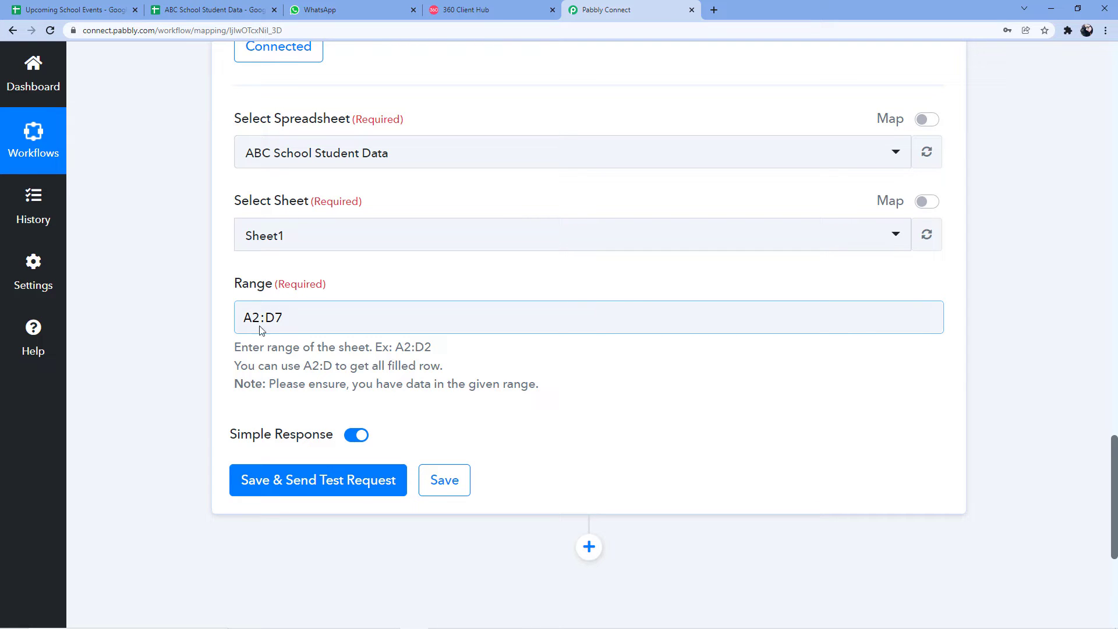
Check the first and last cells of the student data, and set the Get Row(s) range to A2:D
{"action": "left_click", "coordinate": [210, 10]}
{"action": "left_click", "coordinate": [116, 208]}
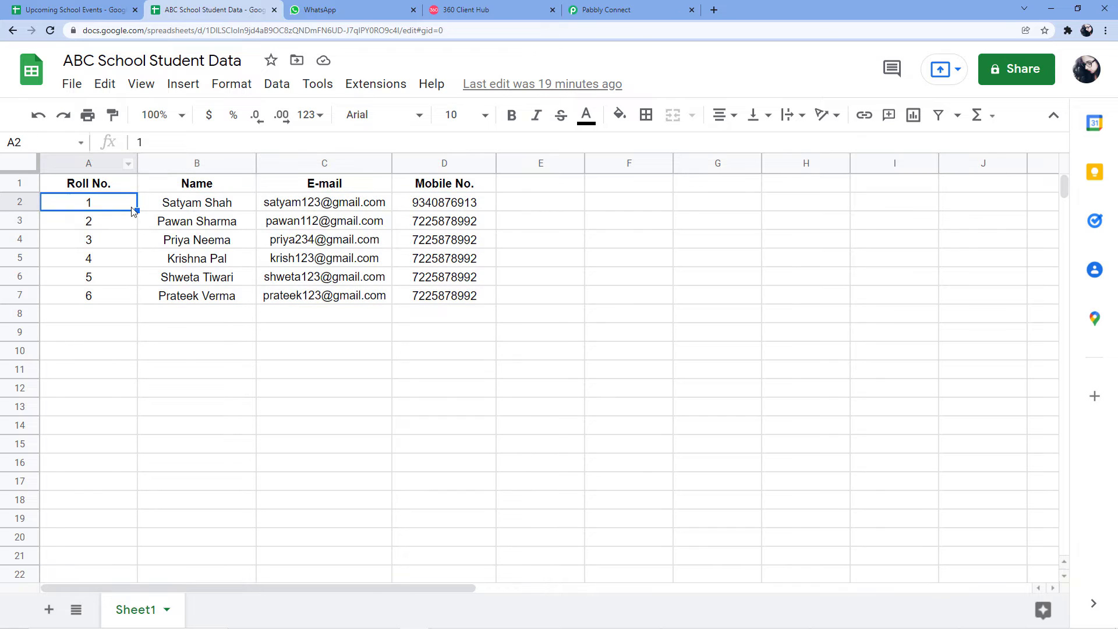
{"action": "left_click", "coordinate": [414, 302]}
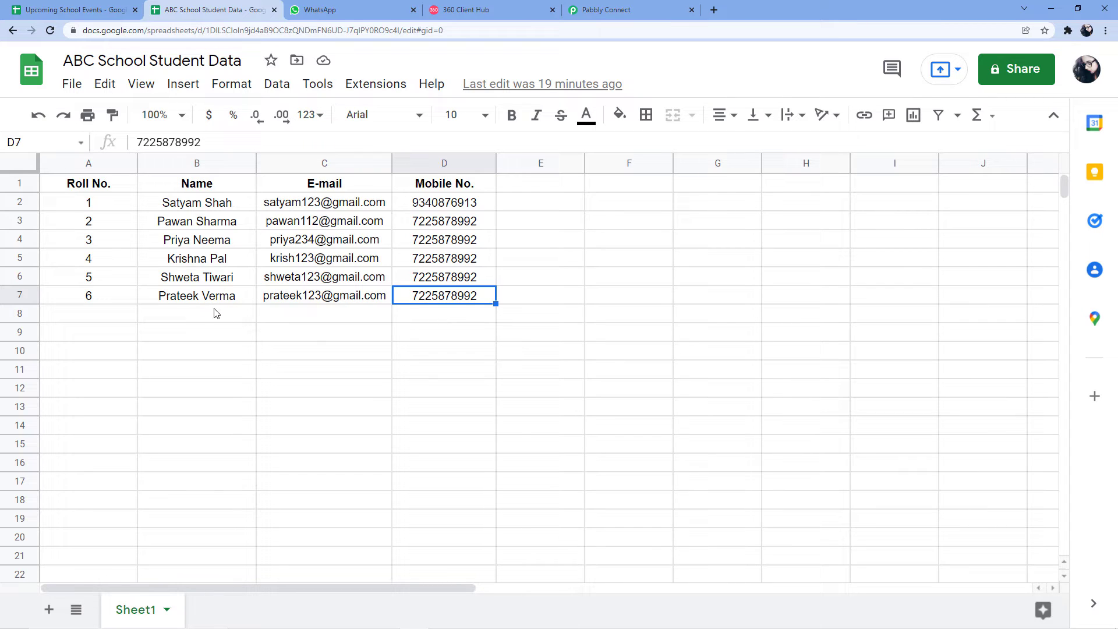
{"action": "left_click", "coordinate": [619, 9]}
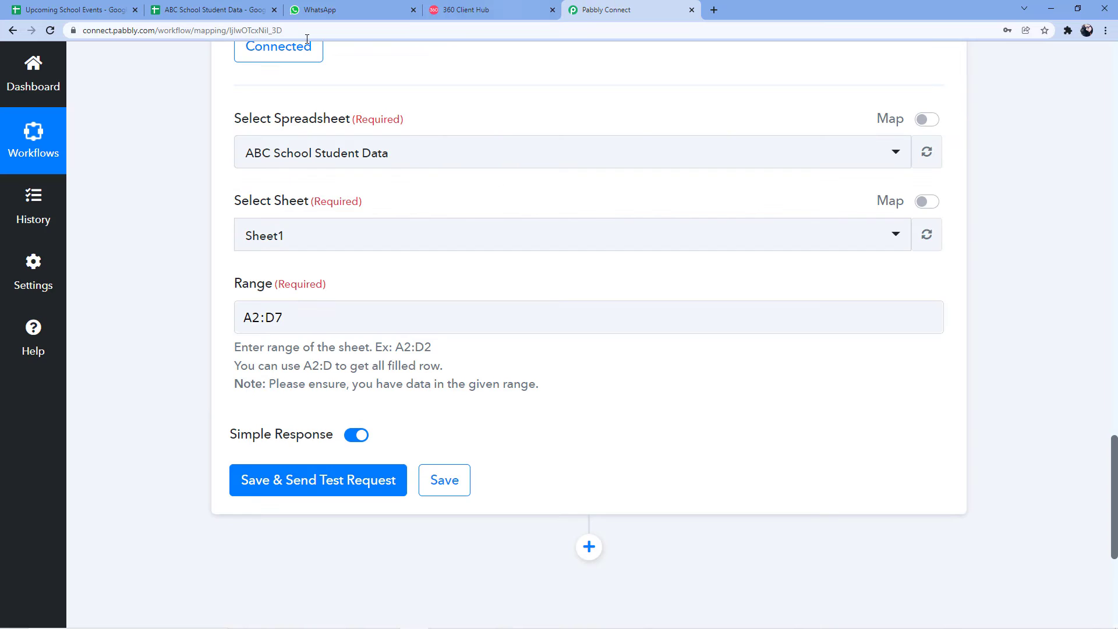
{"action": "left_click", "coordinate": [310, 310]}
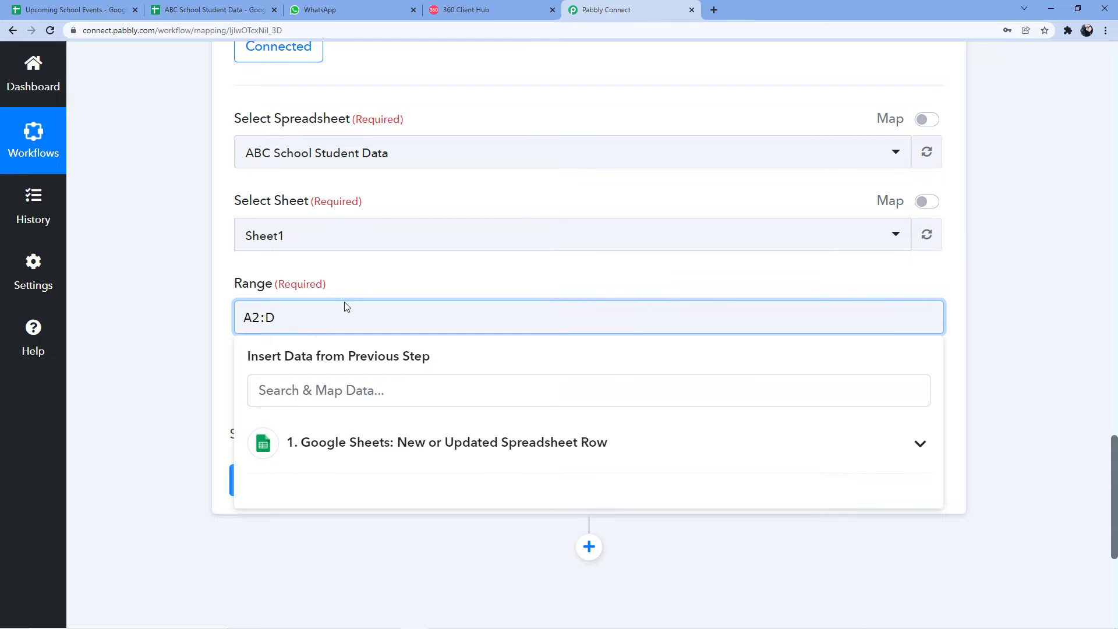
{"action": "left_click", "coordinate": [367, 287]}
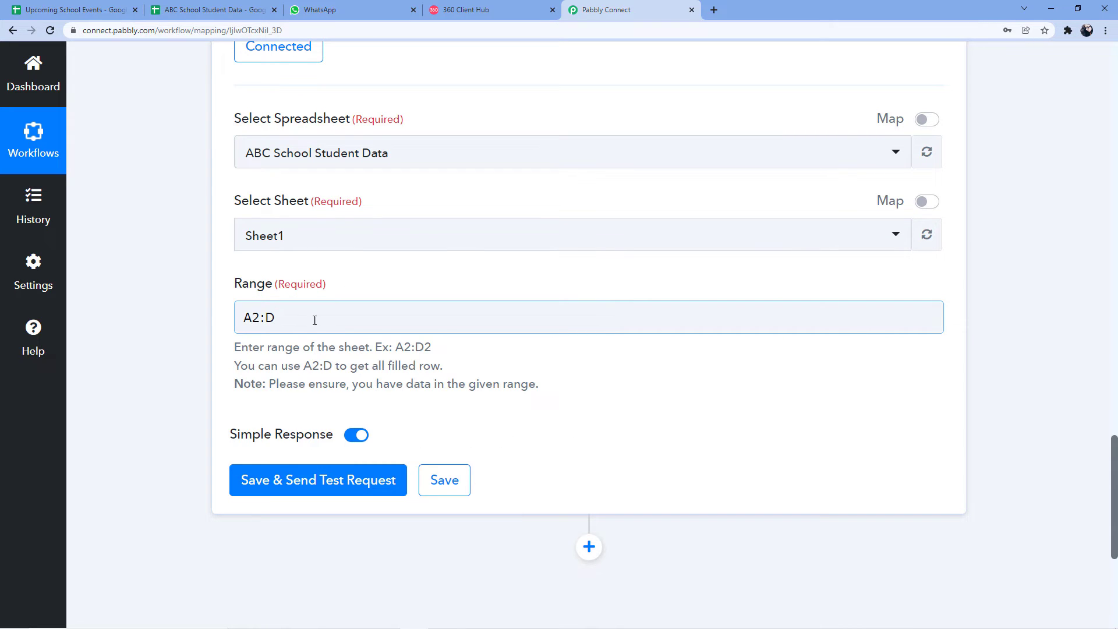
Check the first student row in the spreadsheet, and save the Get Row(s) action with a test request
{"action": "left_click", "coordinate": [203, 10]}
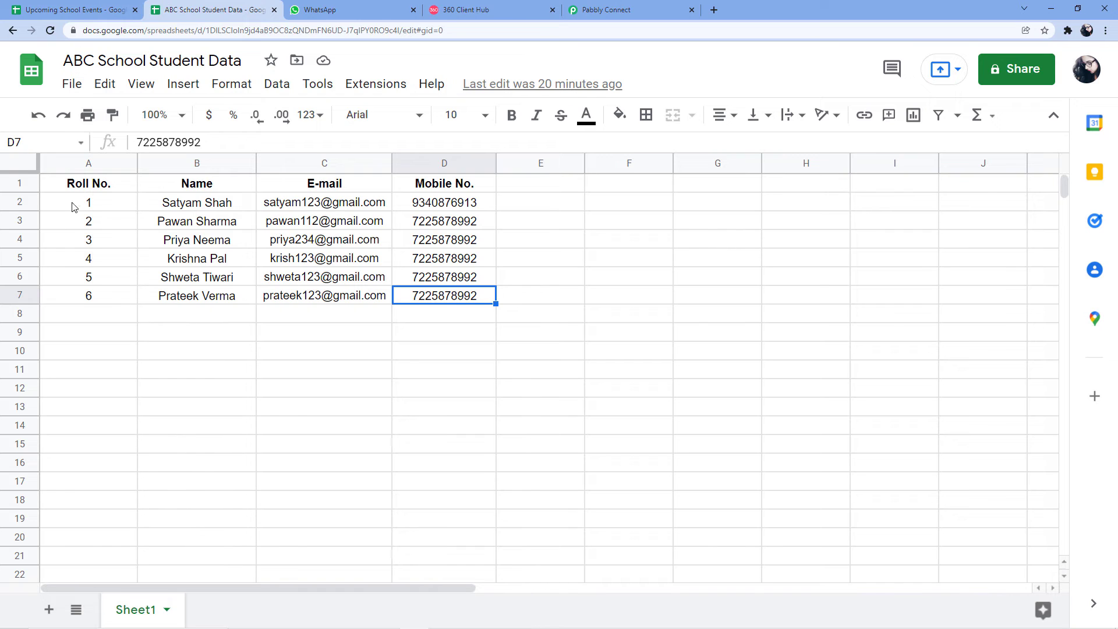
{"action": "left_click_drag", "start_coordinate": [68, 204], "coordinate": [408, 212]}
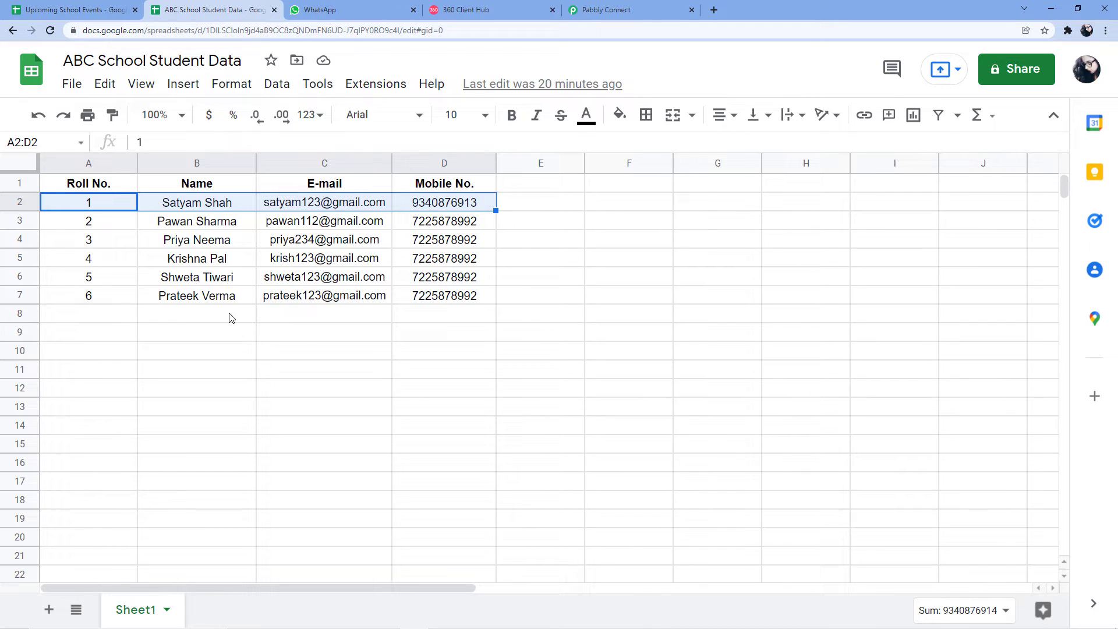
{"action": "left_click", "coordinate": [627, 12]}
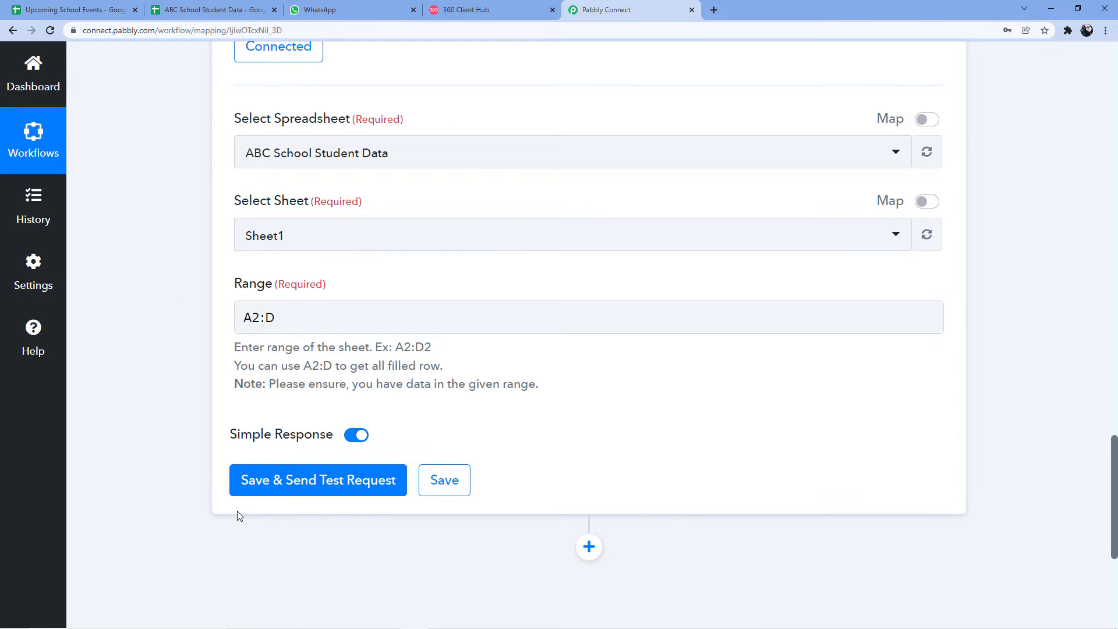
{"action": "left_click", "coordinate": [322, 486]}
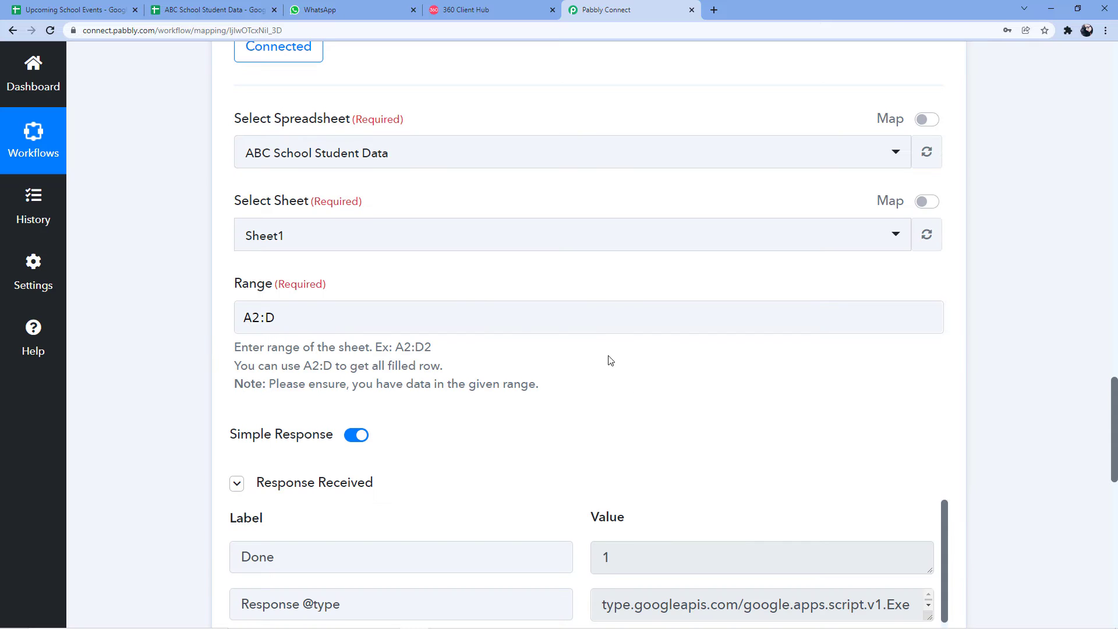
Examine the student records in the Get Row(s) response and compare them with the ABC School Student Data sheet
{"action": "scroll", "coordinate": [626, 368], "scroll_direction": "down", "scroll_amount": 5}
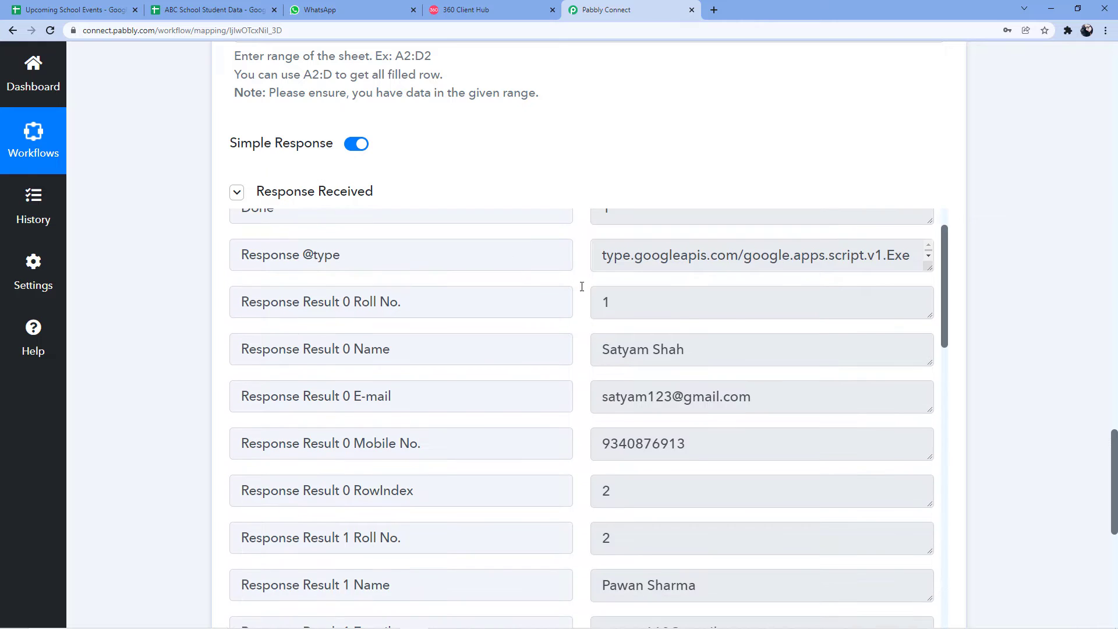
{"action": "scroll", "coordinate": [552, 292], "scroll_direction": "down", "scroll_amount": 4}
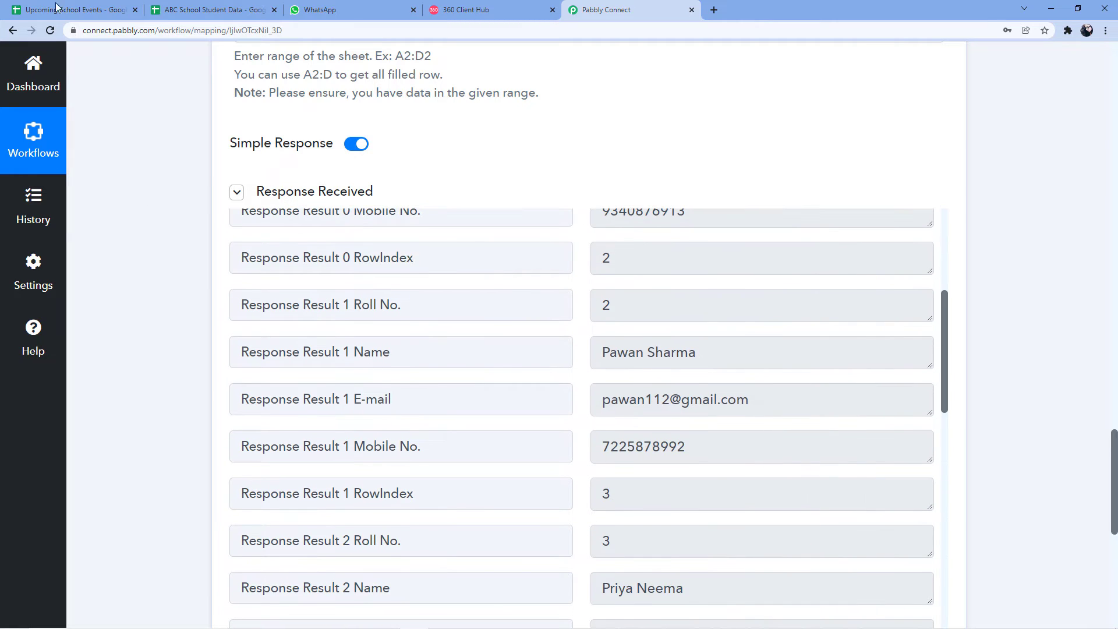
{"action": "left_click", "coordinate": [210, 10]}
{"action": "left_click", "coordinate": [107, 205]}
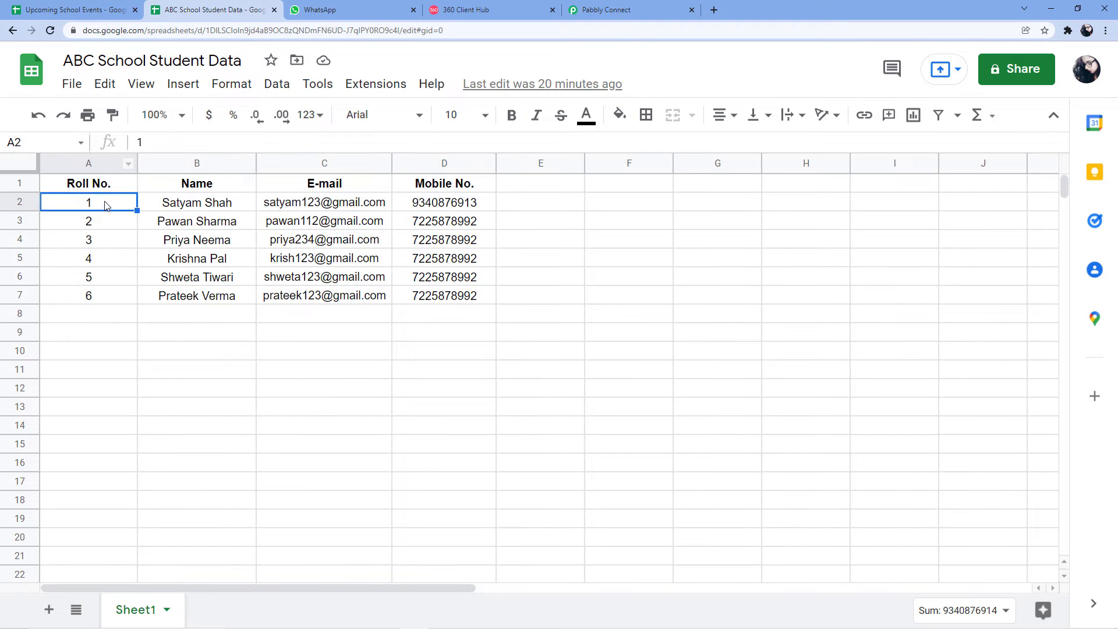
{"action": "left_click", "coordinate": [641, 10]}
{"action": "scroll", "coordinate": [522, 354], "scroll_direction": "down", "scroll_amount": 3}
{"action": "scroll", "coordinate": [565, 317], "scroll_direction": "up", "scroll_amount": 2}
{"action": "scroll", "coordinate": [566, 317], "scroll_direction": "up", "scroll_amount": 5}
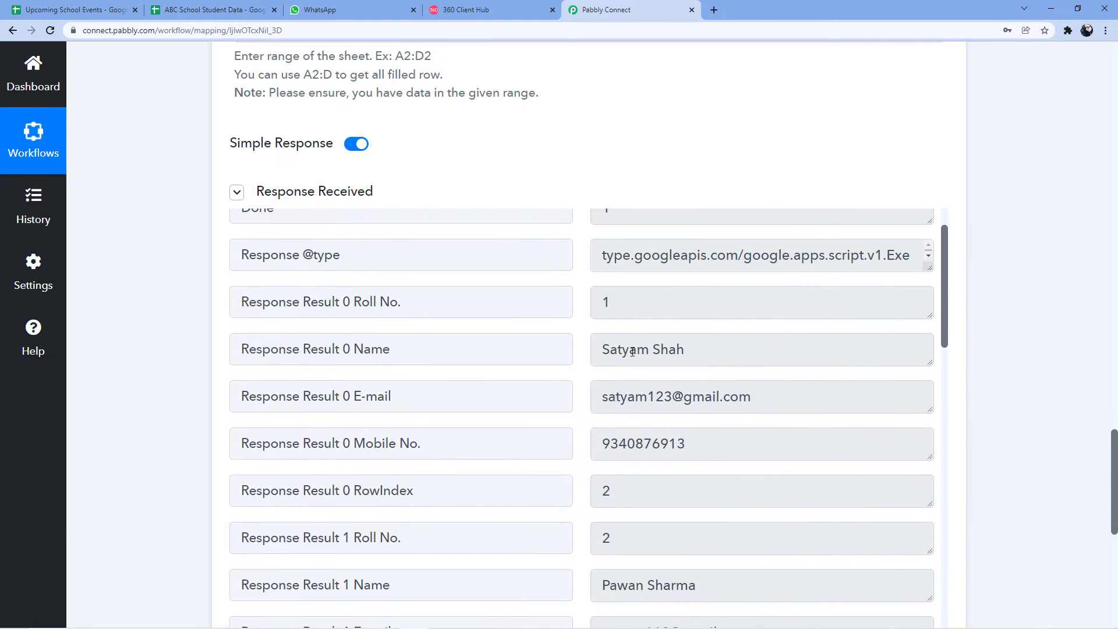
Compare the first student's name and e-mail in the response with row 2 of the student sheet
{"action": "left_click_drag", "start_coordinate": [696, 349], "coordinate": [580, 351]}
{"action": "left_click_drag", "start_coordinate": [754, 400], "coordinate": [578, 382]}
{"action": "left_click", "coordinate": [578, 382]}
{"action": "scroll", "coordinate": [579, 383], "scroll_direction": "down", "scroll_amount": 1}
{"action": "scroll", "coordinate": [578, 382], "scroll_direction": "up", "scroll_amount": 1}
{"action": "left_click", "coordinate": [211, 10]}
{"action": "left_click_drag", "start_coordinate": [90, 205], "coordinate": [458, 208]}
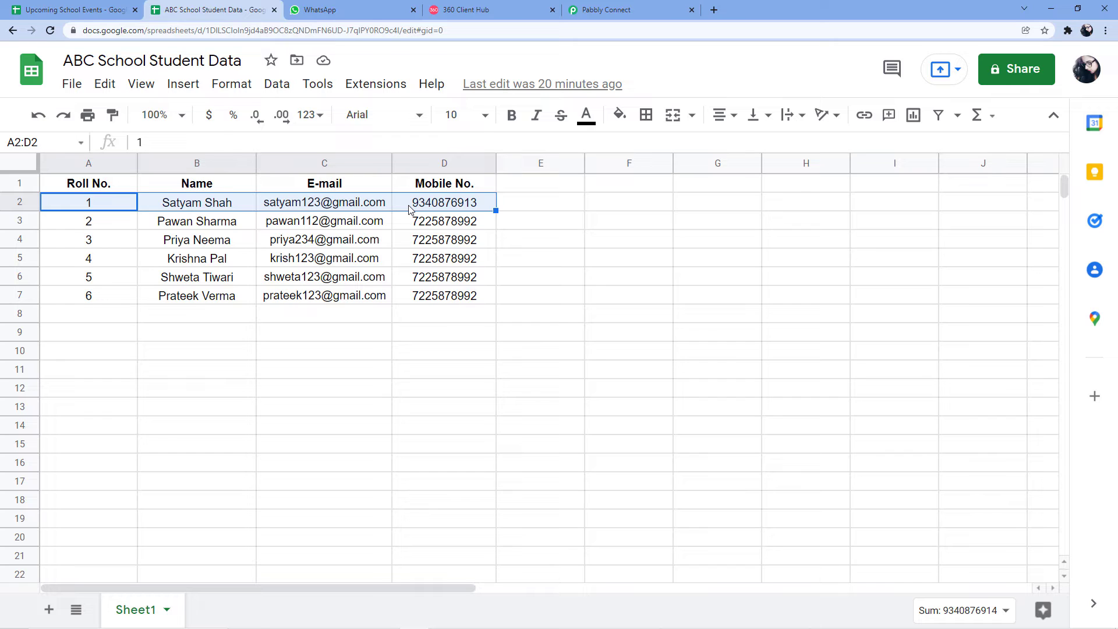
{"action": "left_click", "coordinate": [578, 5]}
{"action": "scroll", "coordinate": [495, 353], "scroll_direction": "down", "scroll_amount": 3}
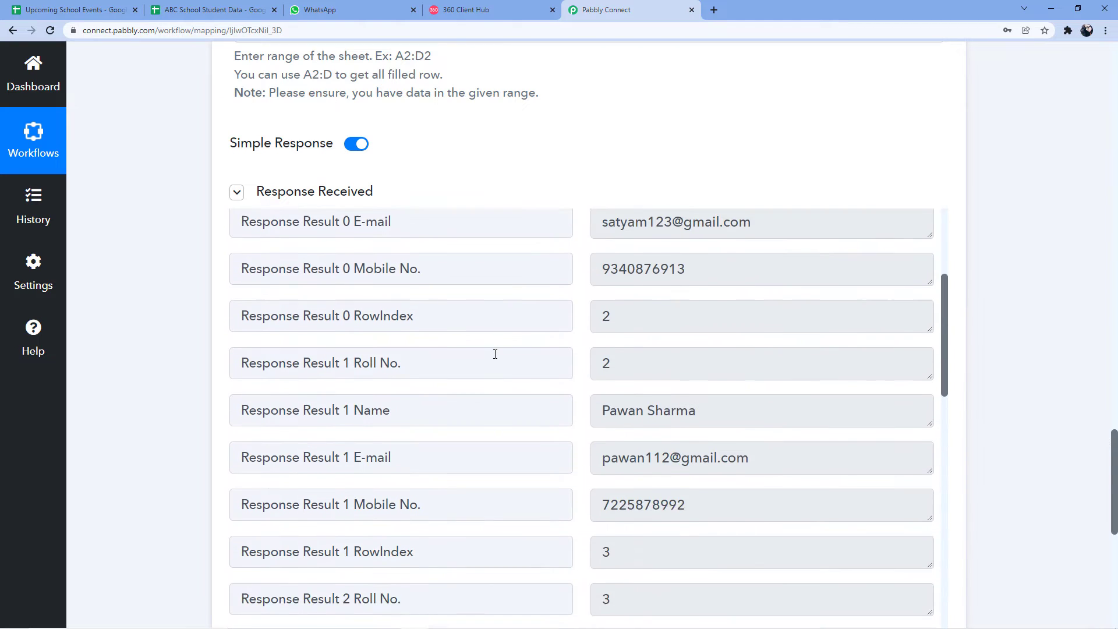
Turn off Simple Response for the Get Row(s) action and send the test request again
{"action": "scroll", "coordinate": [585, 349], "scroll_direction": "up", "scroll_amount": 5}
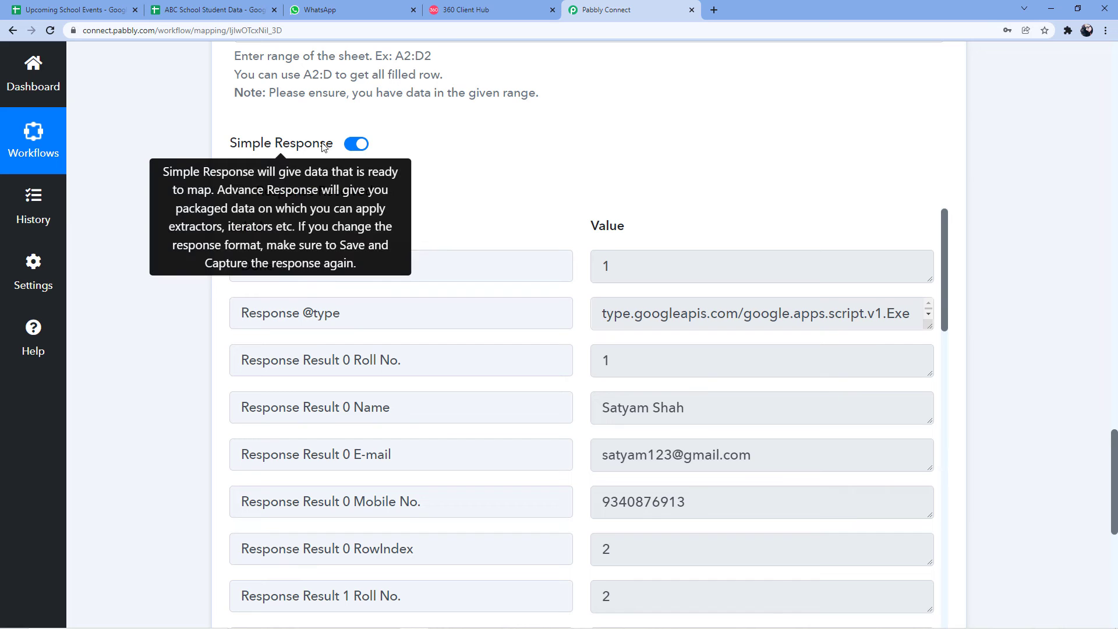
{"action": "left_click", "coordinate": [359, 144]}
{"action": "scroll", "coordinate": [429, 174], "scroll_direction": "down", "scroll_amount": 5}
{"action": "left_click", "coordinate": [312, 321]}
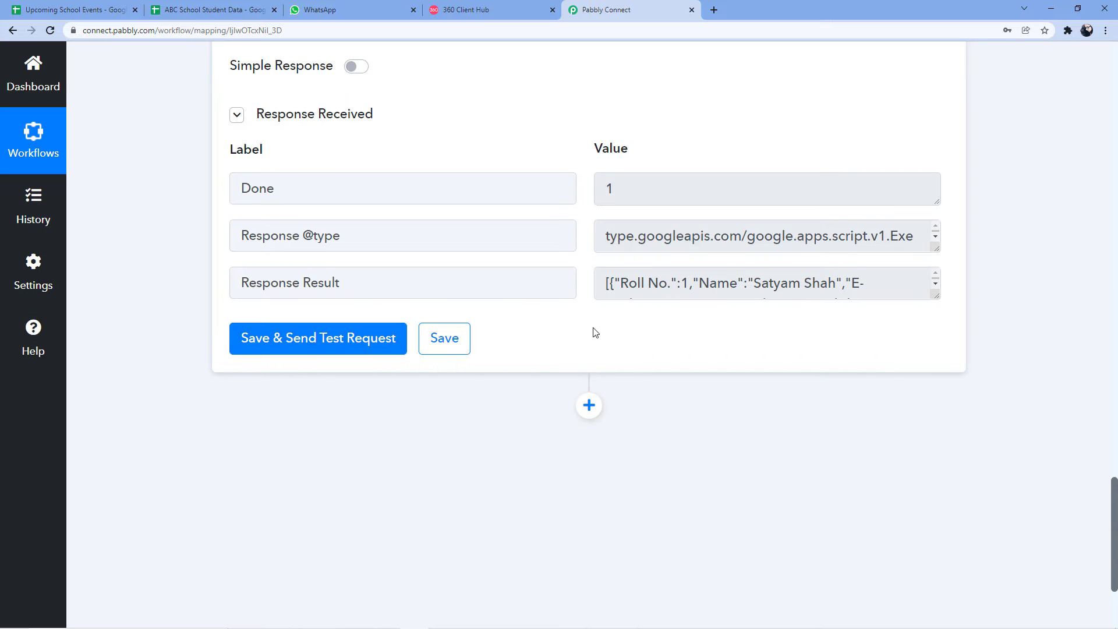
Enlarge the Response Result value and read through the student data array
{"action": "scroll", "coordinate": [594, 332], "scroll_direction": "up", "scroll_amount": 2}
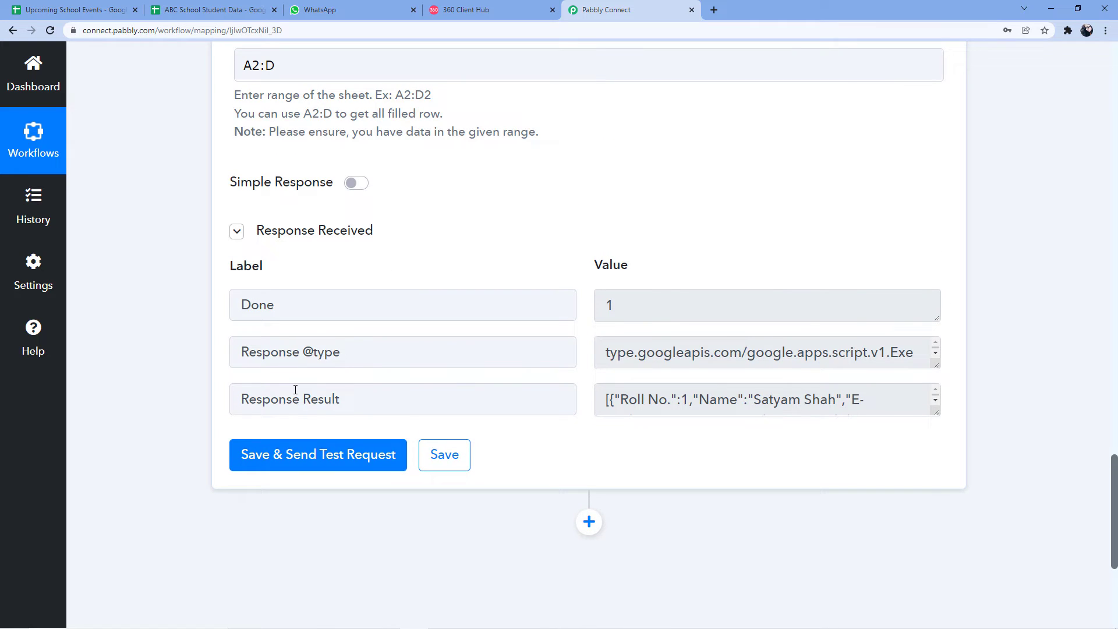
{"action": "left_click_drag", "start_coordinate": [936, 411], "coordinate": [937, 619]}
{"action": "scroll", "coordinate": [757, 207], "scroll_direction": "down", "scroll_amount": 3}
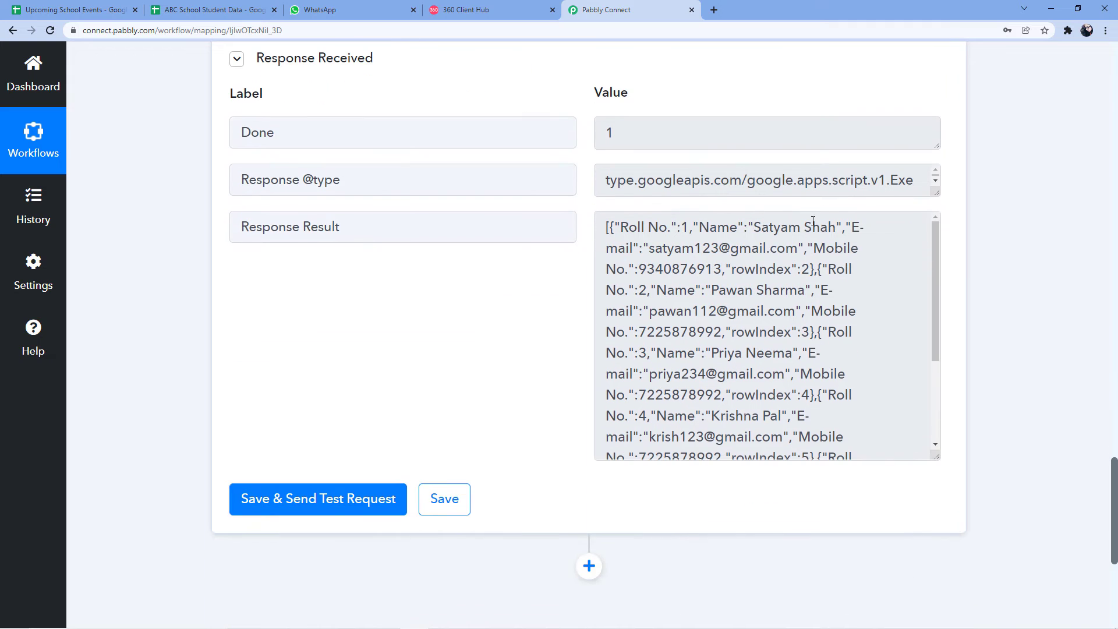
{"action": "scroll", "coordinate": [694, 300], "scroll_direction": "down", "scroll_amount": 2}
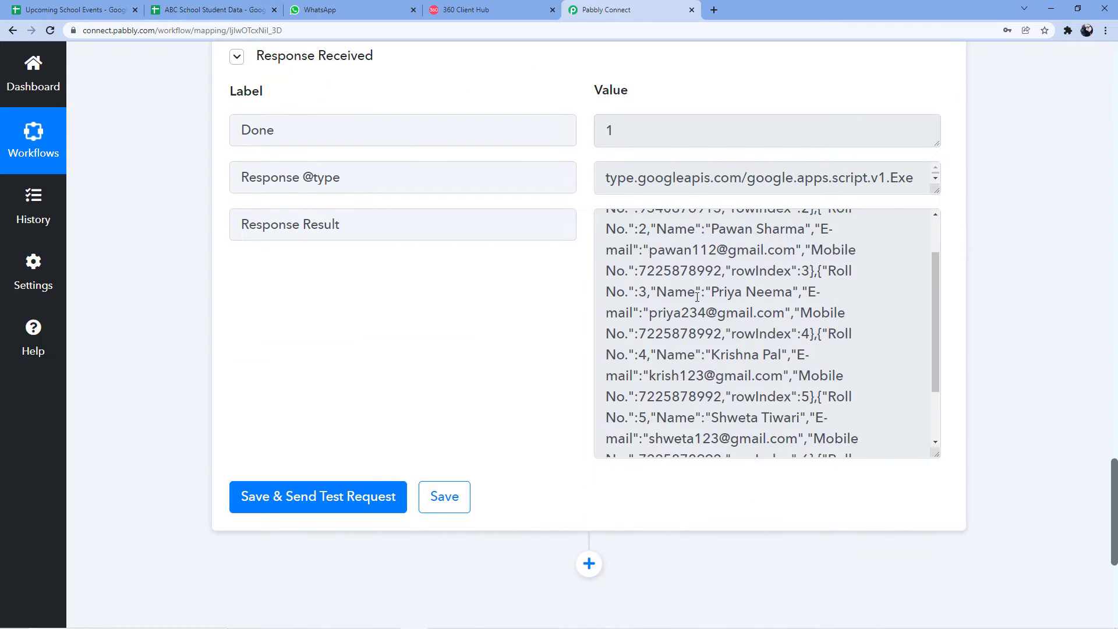
{"action": "scroll", "coordinate": [694, 300], "scroll_direction": "up", "scroll_amount": 2}
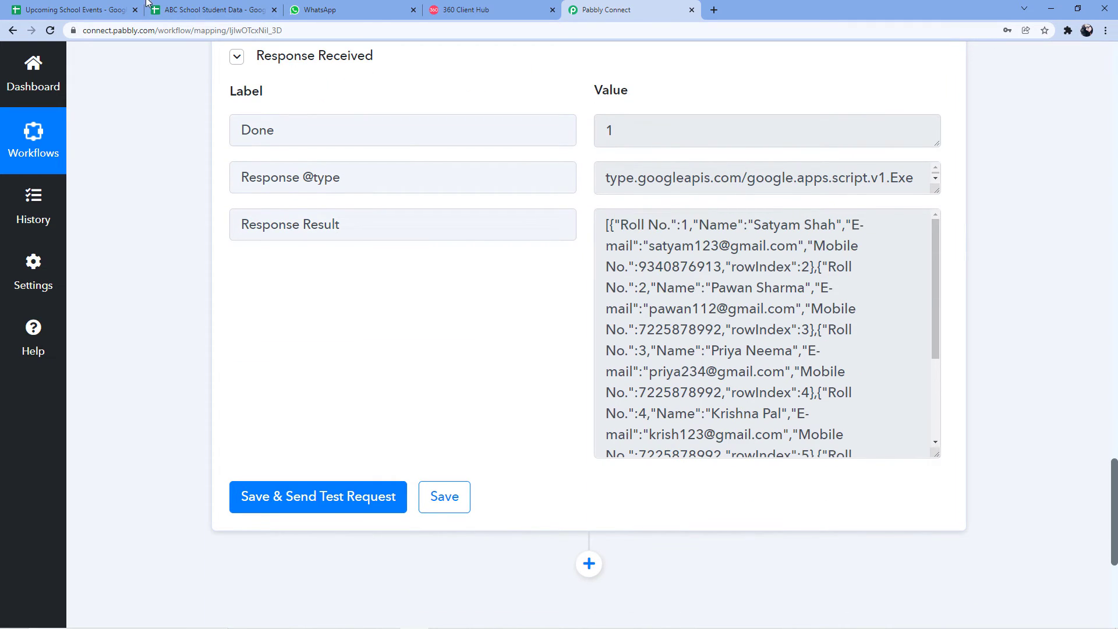
Compare the Response Result array with the student sheet's rows, highlighting the first record in the array
{"action": "left_click", "coordinate": [195, 9]}
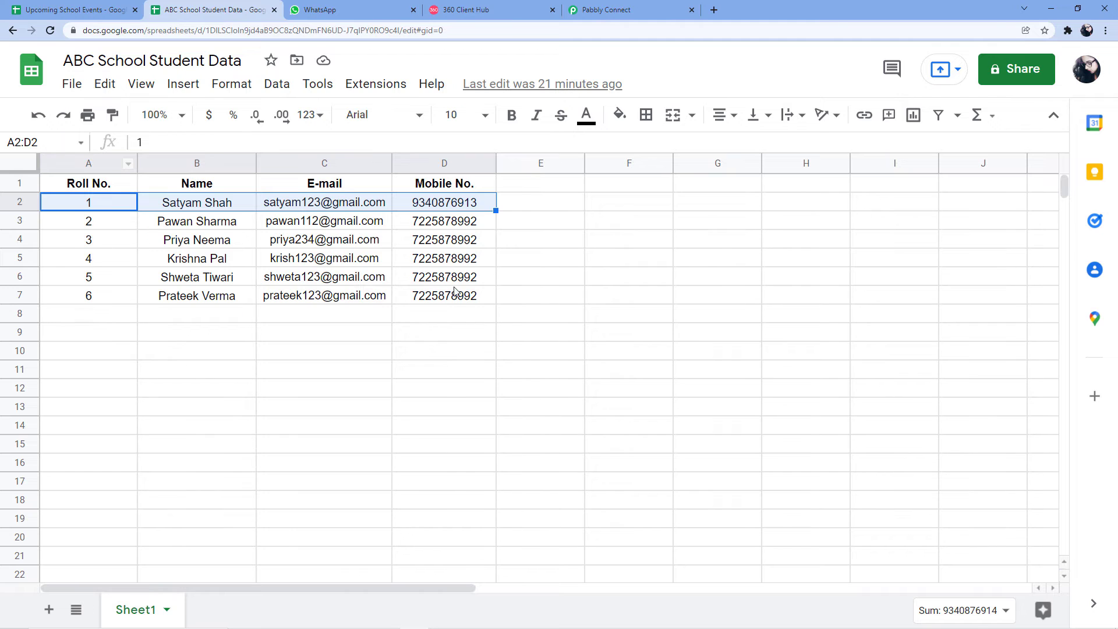
{"action": "left_click", "coordinate": [630, 8]}
{"action": "left_click", "coordinate": [655, 259]}
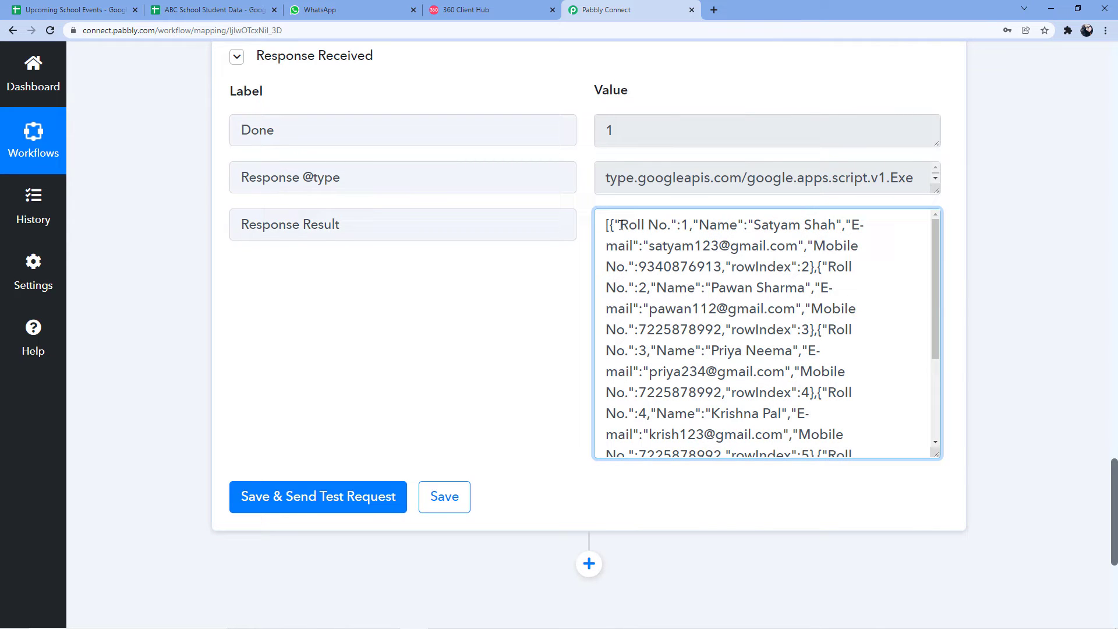
{"action": "left_click", "coordinate": [180, 10]}
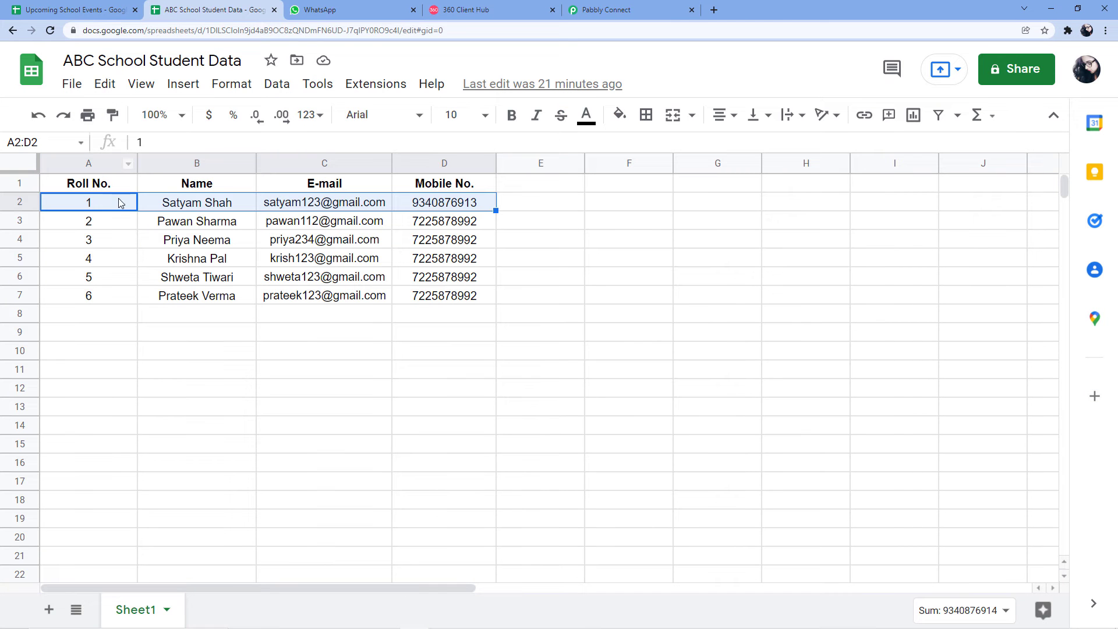
{"action": "left_click", "coordinate": [652, 9]}
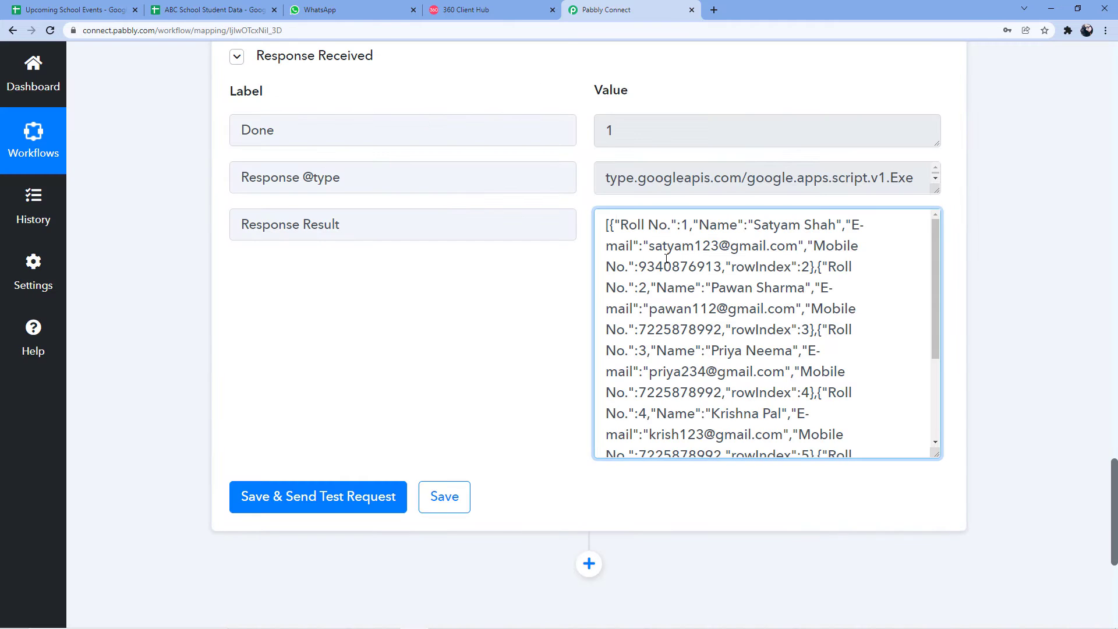
{"action": "left_click_drag", "start_coordinate": [619, 225], "coordinate": [750, 285]}
{"action": "left_click", "coordinate": [547, 309]}
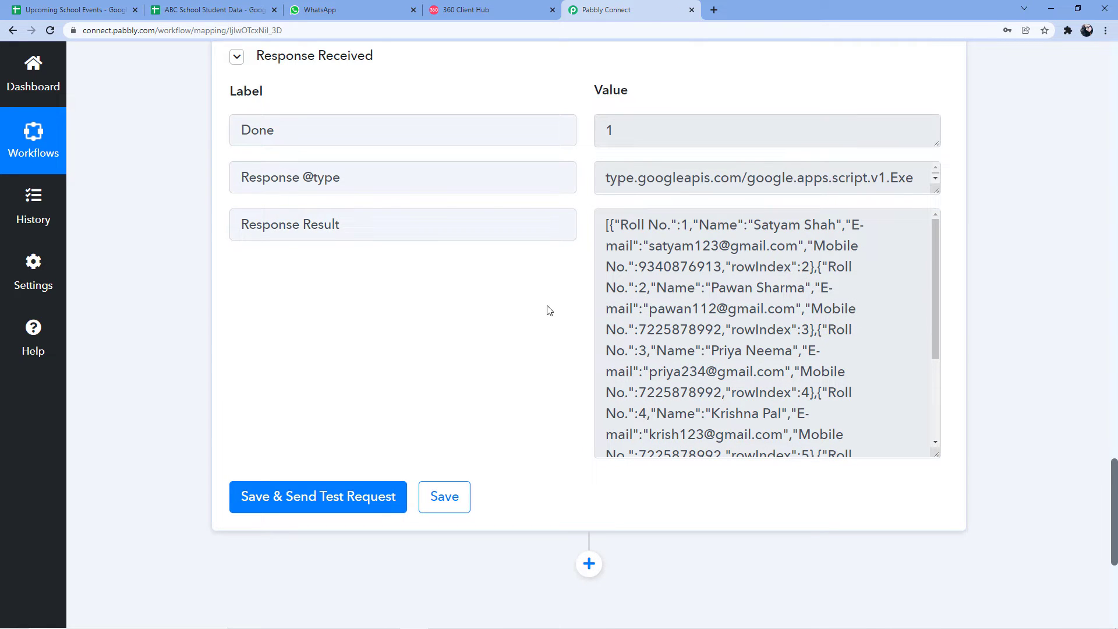
Add an Iterator by Pabbly action after the Get Row(s) action
{"action": "scroll", "coordinate": [547, 310], "scroll_direction": "down", "scroll_amount": 3}
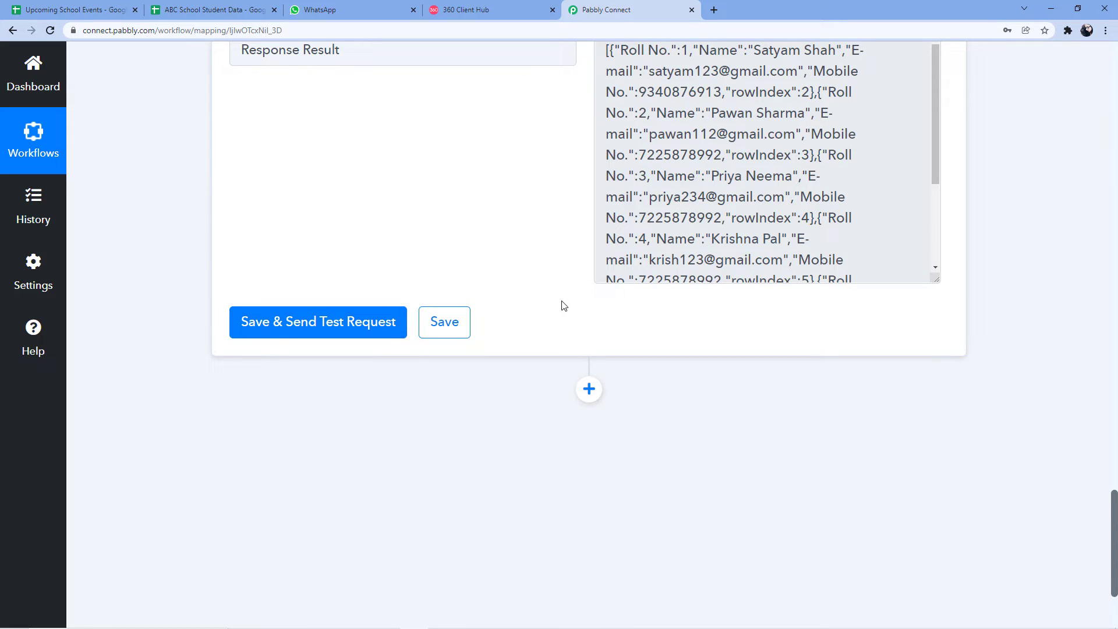
{"action": "scroll", "coordinate": [546, 297], "scroll_direction": "down", "scroll_amount": 2}
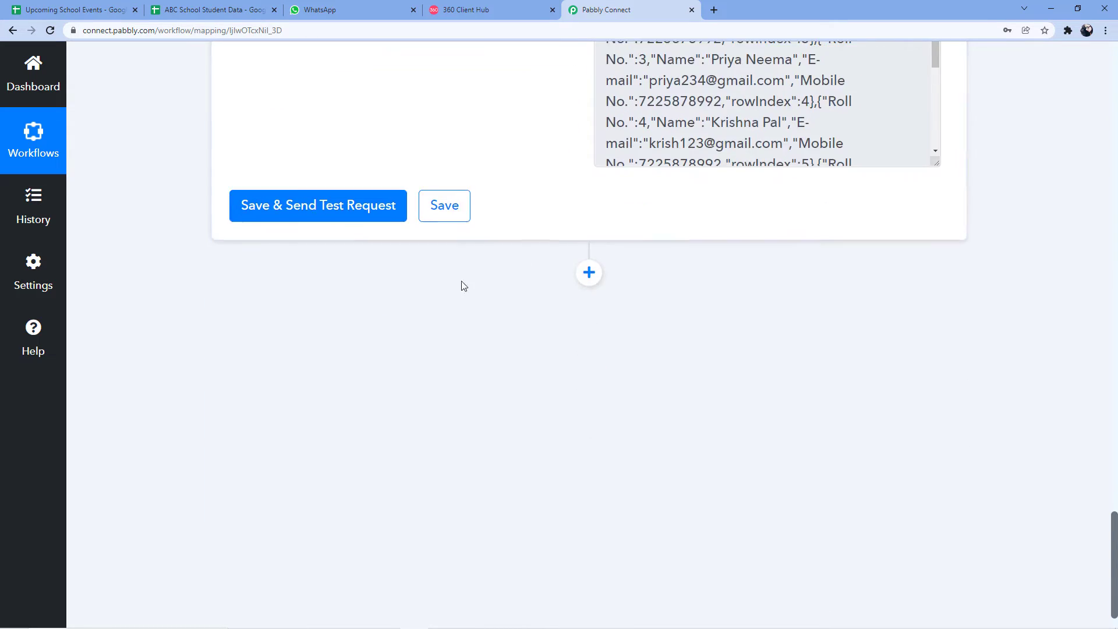
{"action": "left_click", "coordinate": [588, 272]}
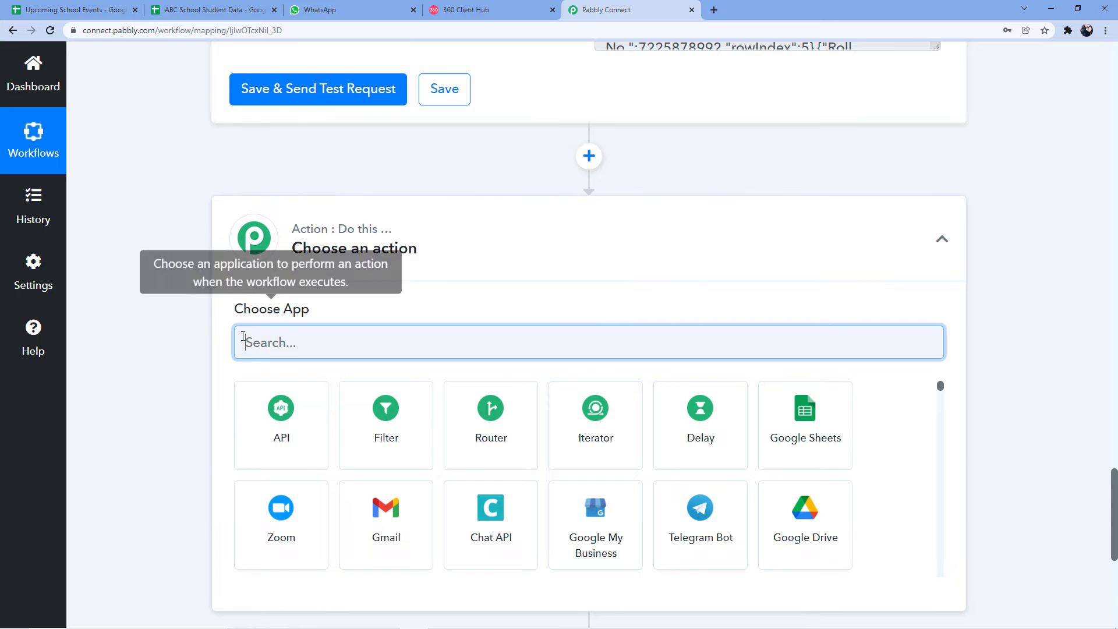
{"action": "type", "text": "Ite"}
{"action": "left_click", "coordinate": [255, 389]}
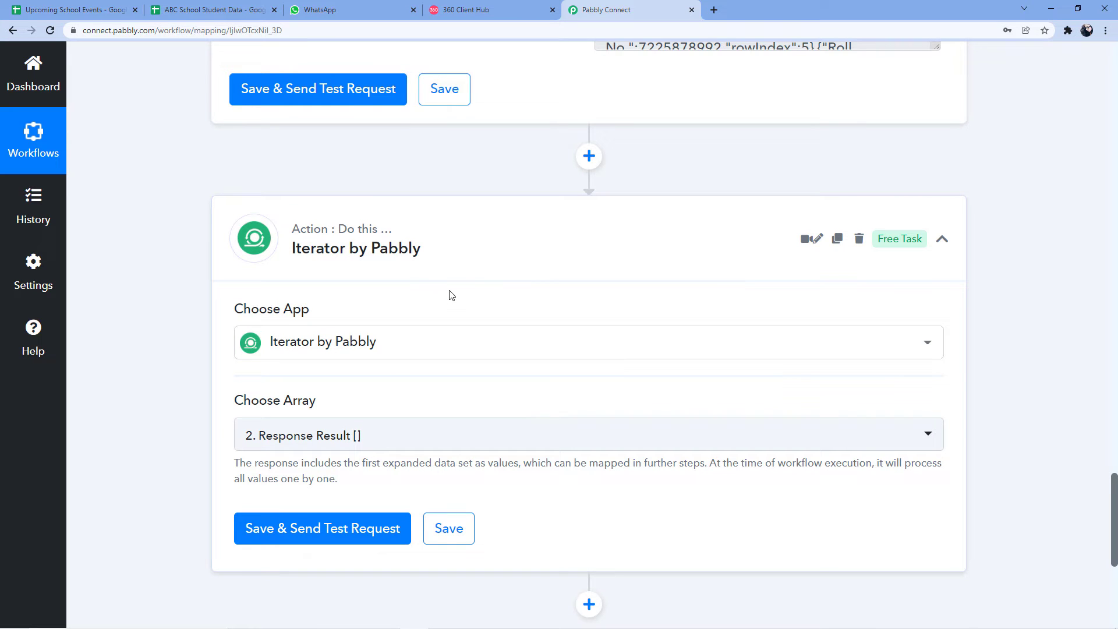
Compare the Response Result array with the student sheet, highlighting the first student's row A2:D2
{"action": "scroll", "coordinate": [507, 303], "scroll_direction": "up", "scroll_amount": 6}
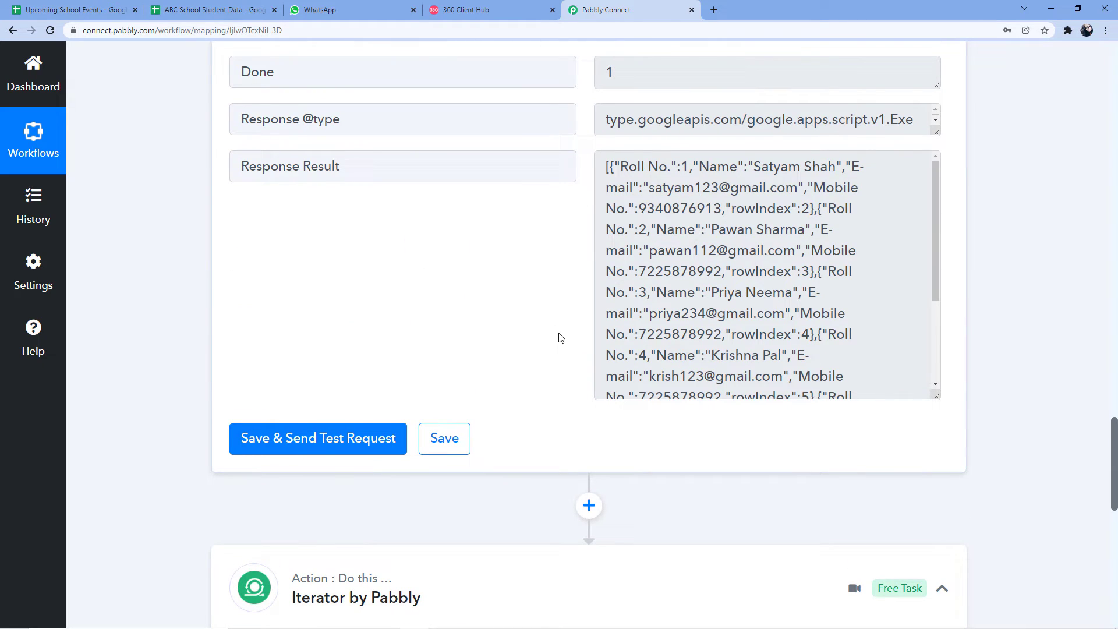
{"action": "left_click", "coordinate": [233, 10]}
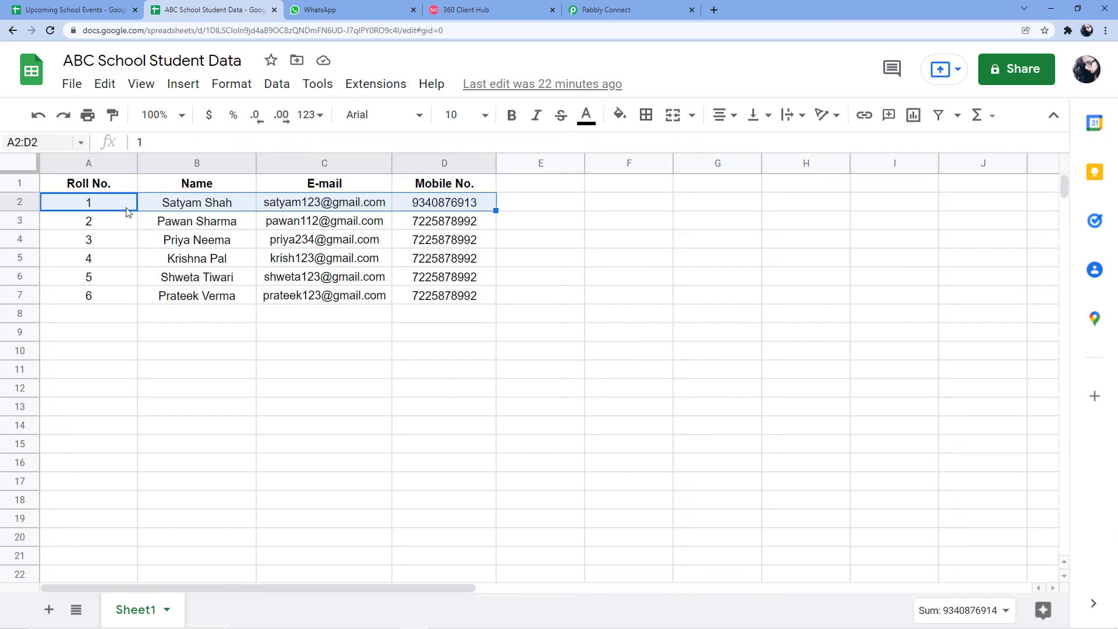
{"action": "left_click", "coordinate": [94, 204]}
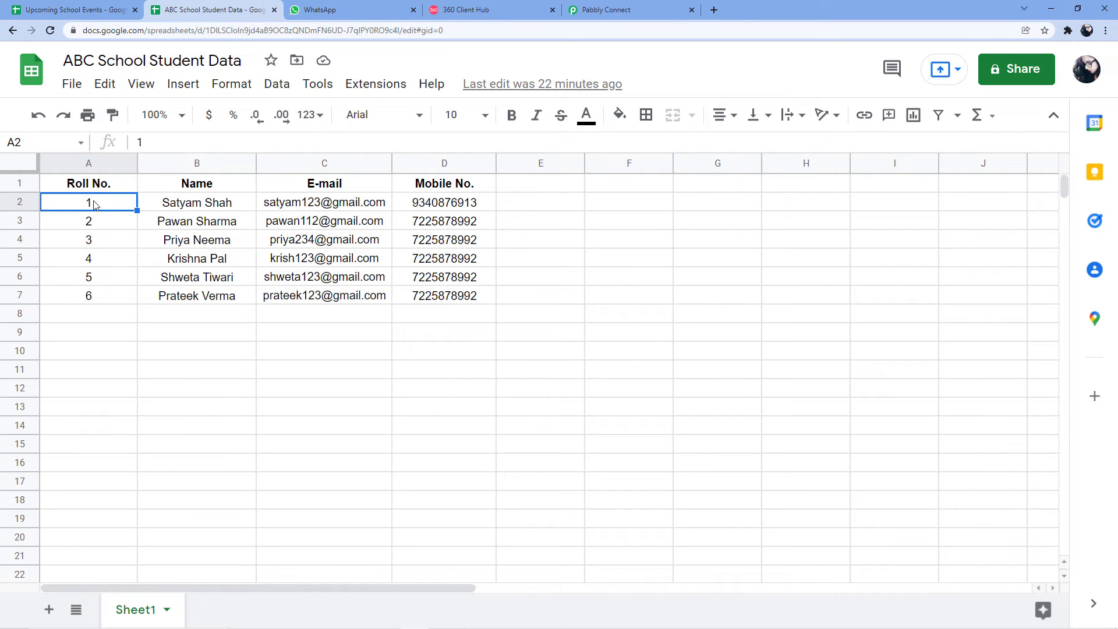
{"action": "key", "text": "shift+Right"}
{"action": "key", "text": "shift+Right"}
{"action": "key", "text": "shift+Right"}
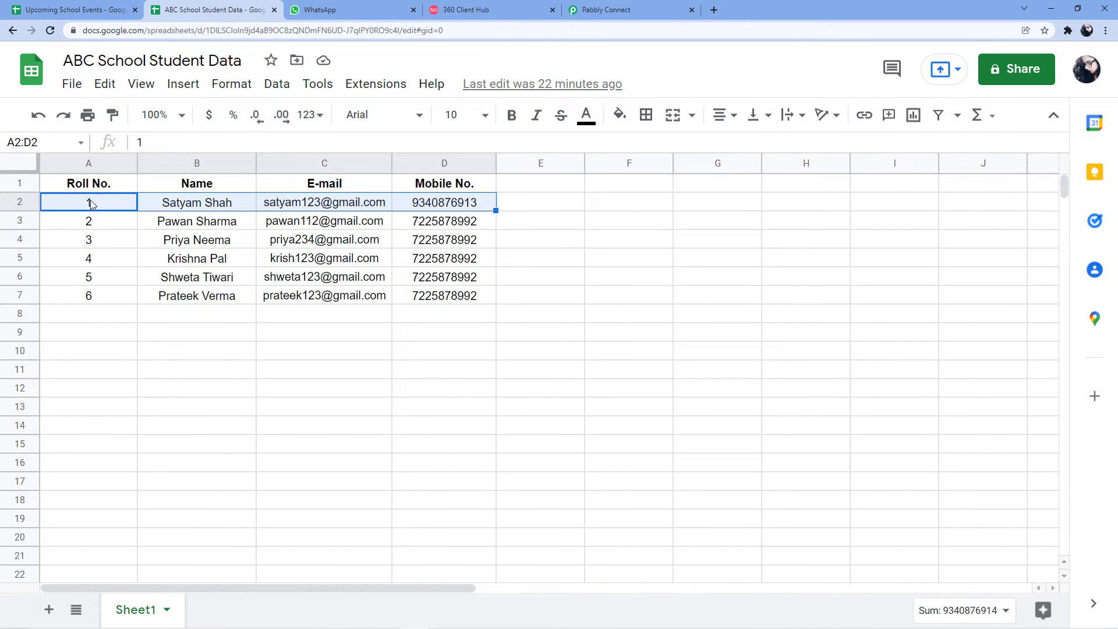
{"action": "left_click", "coordinate": [629, 7]}
{"action": "scroll", "coordinate": [499, 209], "scroll_direction": "down", "scroll_amount": 5}
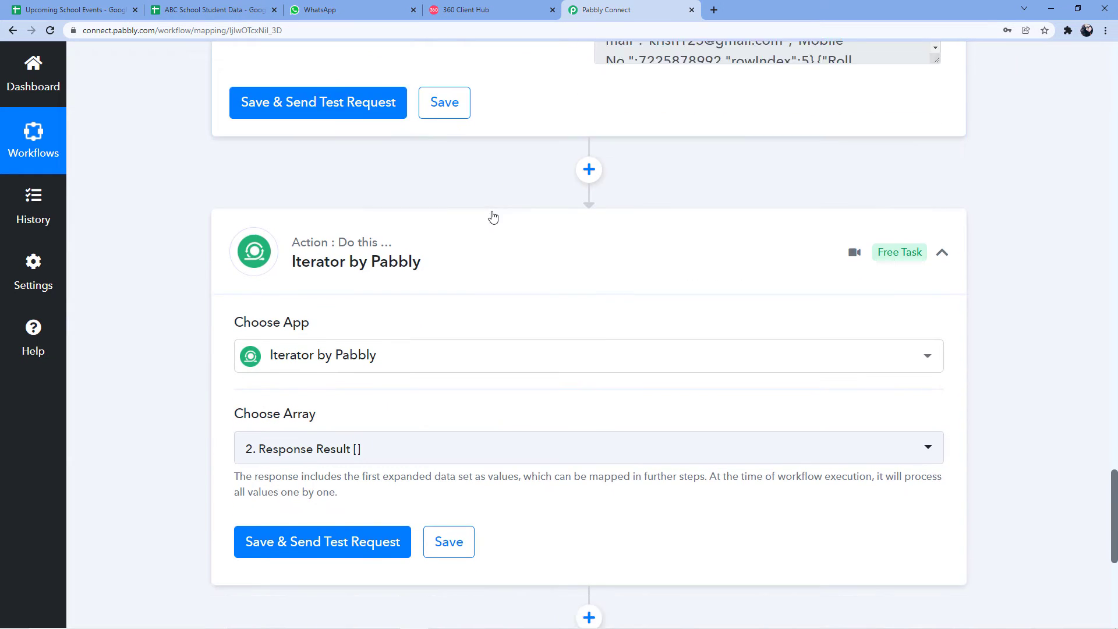
Recheck the Response Result array, and send the Iterator's test request with 2. Response Result [] as its array
{"action": "scroll", "coordinate": [493, 214], "scroll_direction": "down", "scroll_amount": 2}
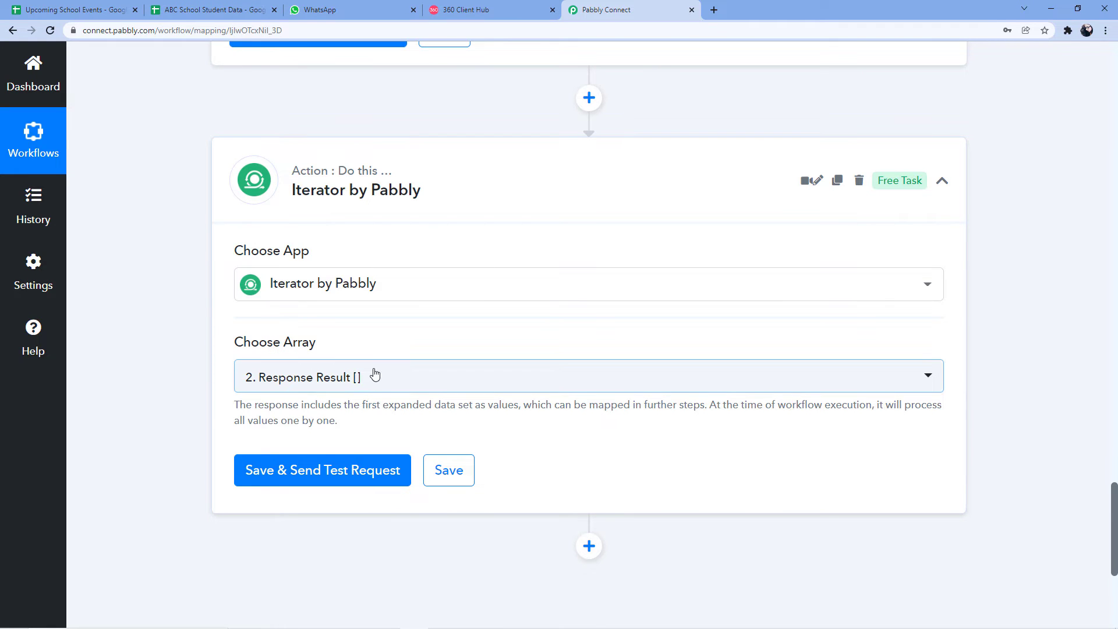
{"action": "scroll", "coordinate": [506, 333], "scroll_direction": "up", "scroll_amount": 4}
{"action": "scroll", "coordinate": [546, 332], "scroll_direction": "up", "scroll_amount": 3}
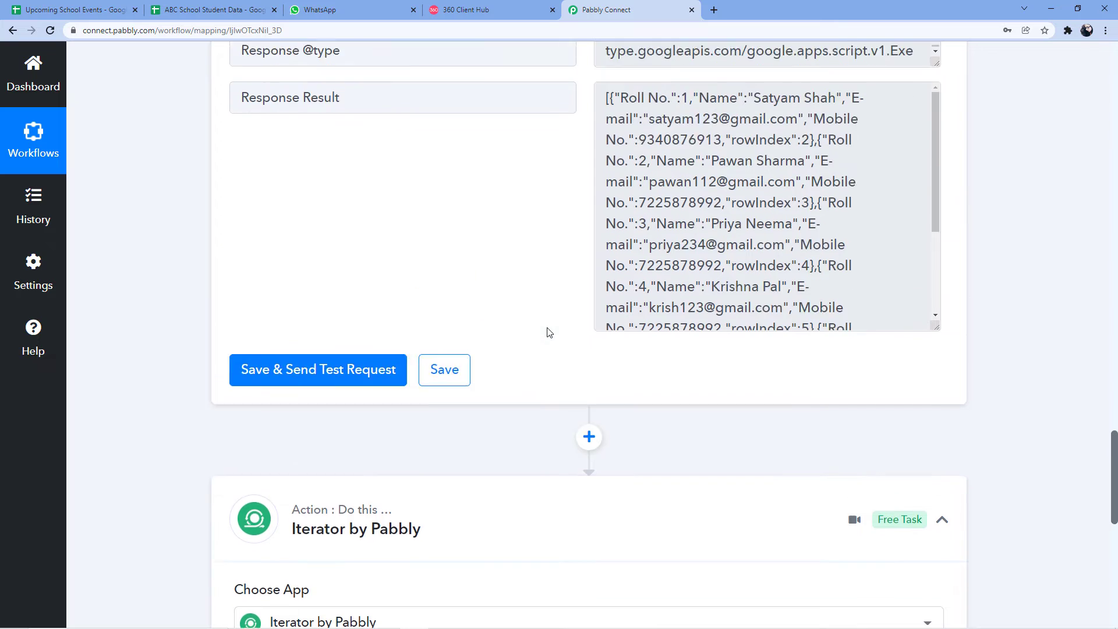
{"action": "scroll", "coordinate": [599, 172], "scroll_direction": "up", "scroll_amount": 1}
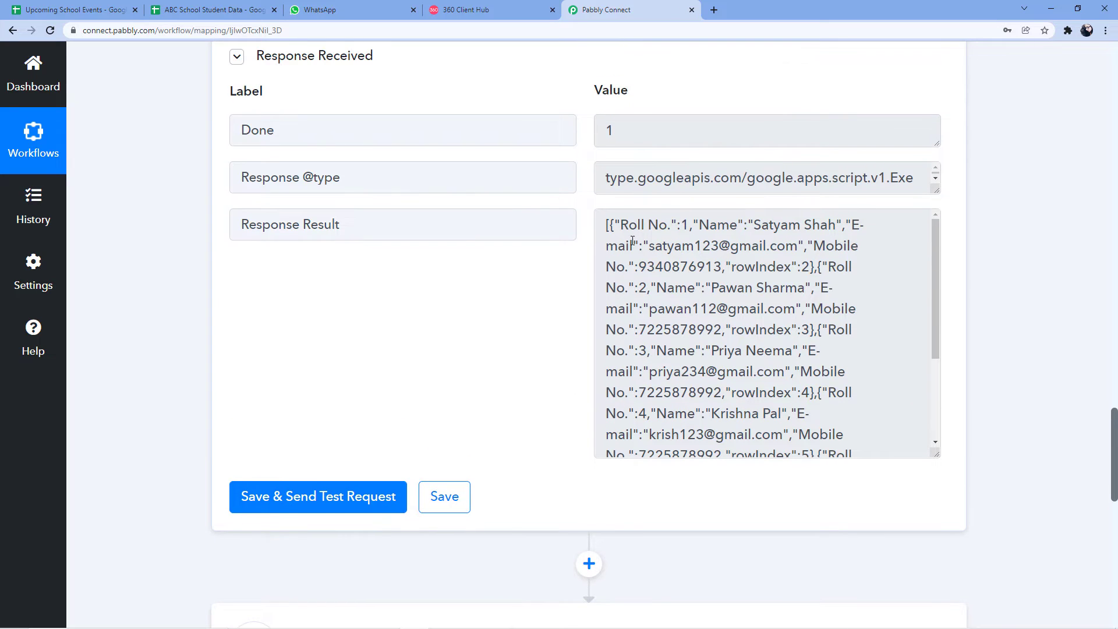
{"action": "left_click_drag", "start_coordinate": [399, 221], "coordinate": [287, 282]}
{"action": "left_click", "coordinate": [287, 281]}
{"action": "scroll", "coordinate": [291, 274], "scroll_direction": "down", "scroll_amount": 5}
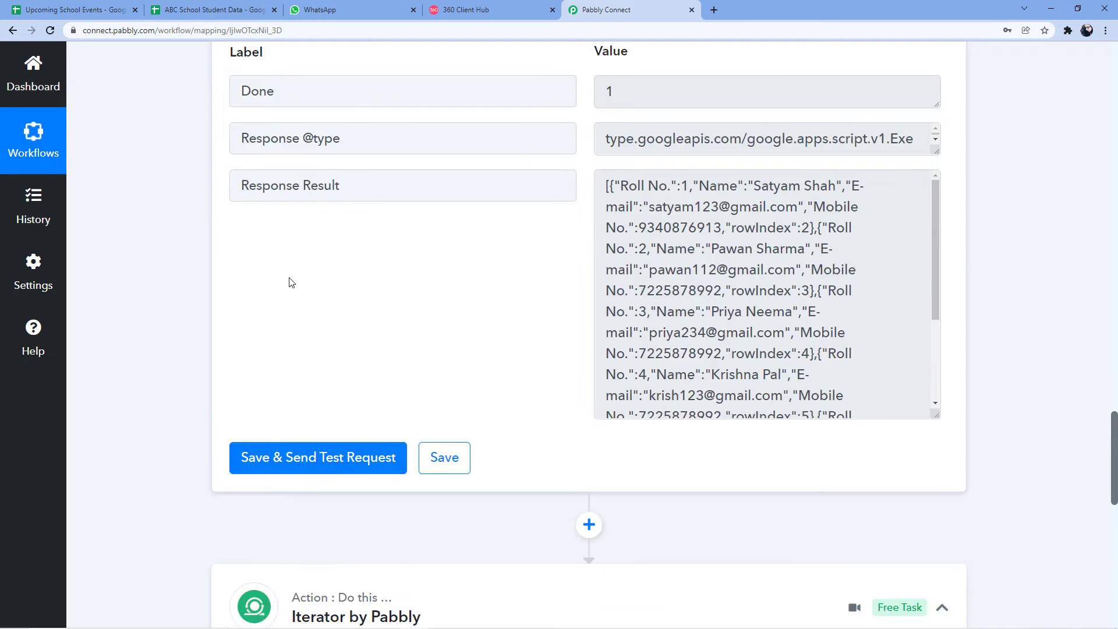
{"action": "scroll", "coordinate": [294, 267], "scroll_direction": "down", "scroll_amount": 3}
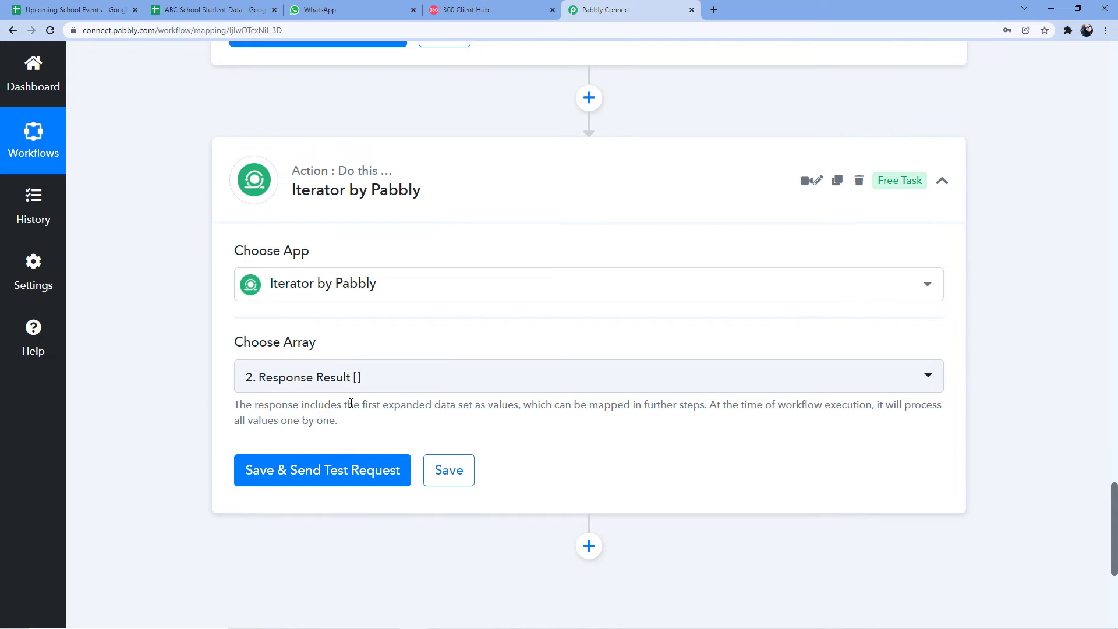
{"action": "left_click", "coordinate": [327, 470]}
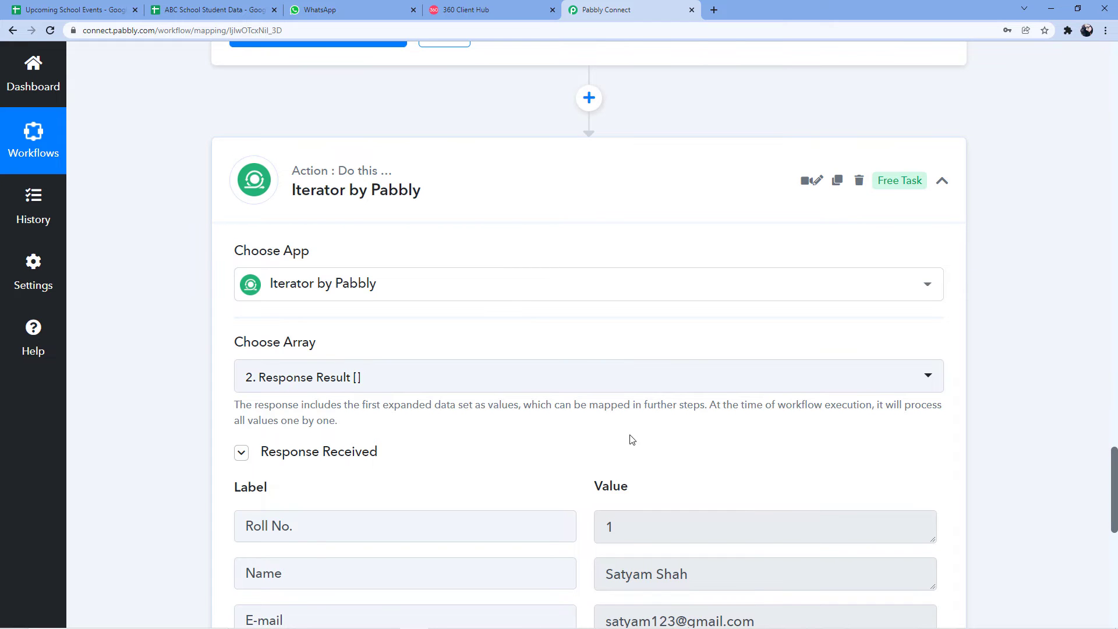
{"action": "scroll", "coordinate": [631, 459], "scroll_direction": "down", "scroll_amount": 4}
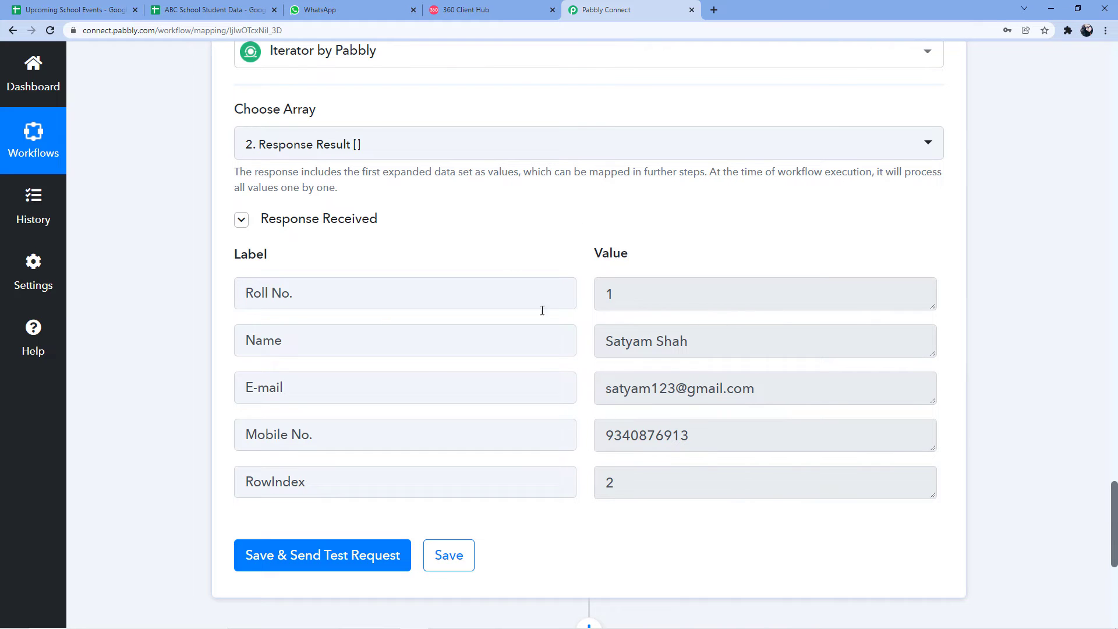
Compare the Iterator's response with the student sheet, highlighting the second and third students' rows there
{"action": "left_click", "coordinate": [194, 8]}
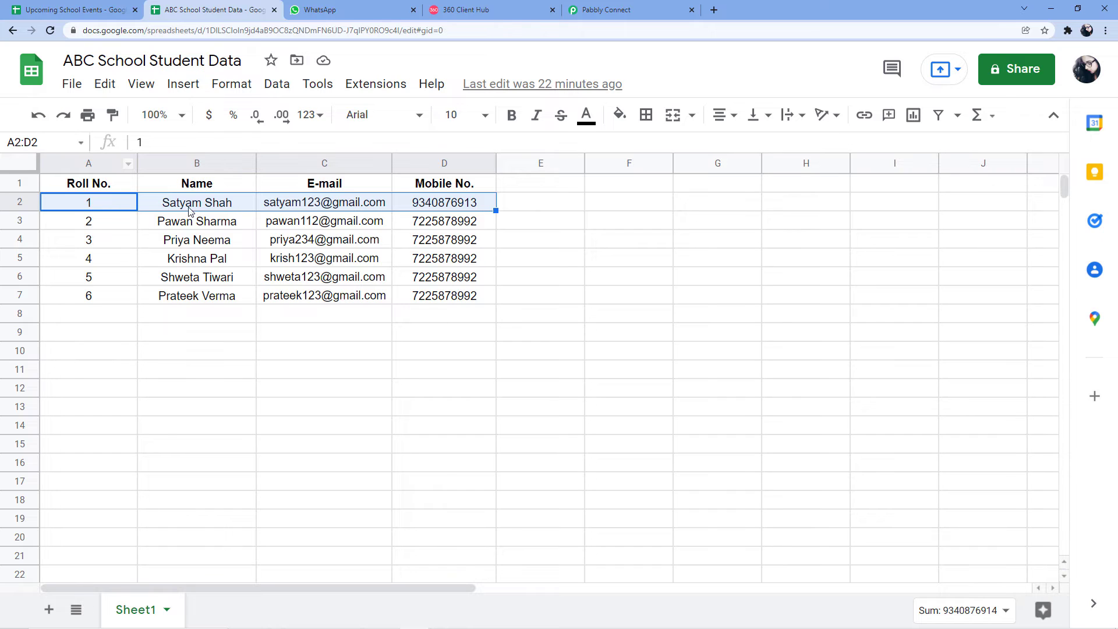
{"action": "left_click", "coordinate": [610, 8]}
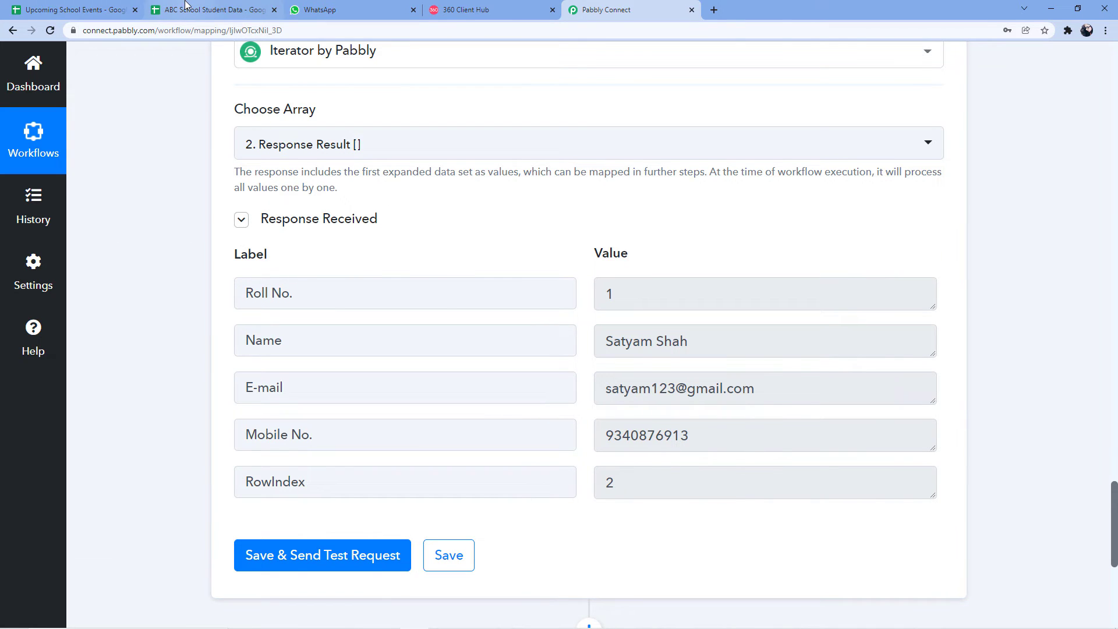
{"action": "left_click", "coordinate": [186, 7]}
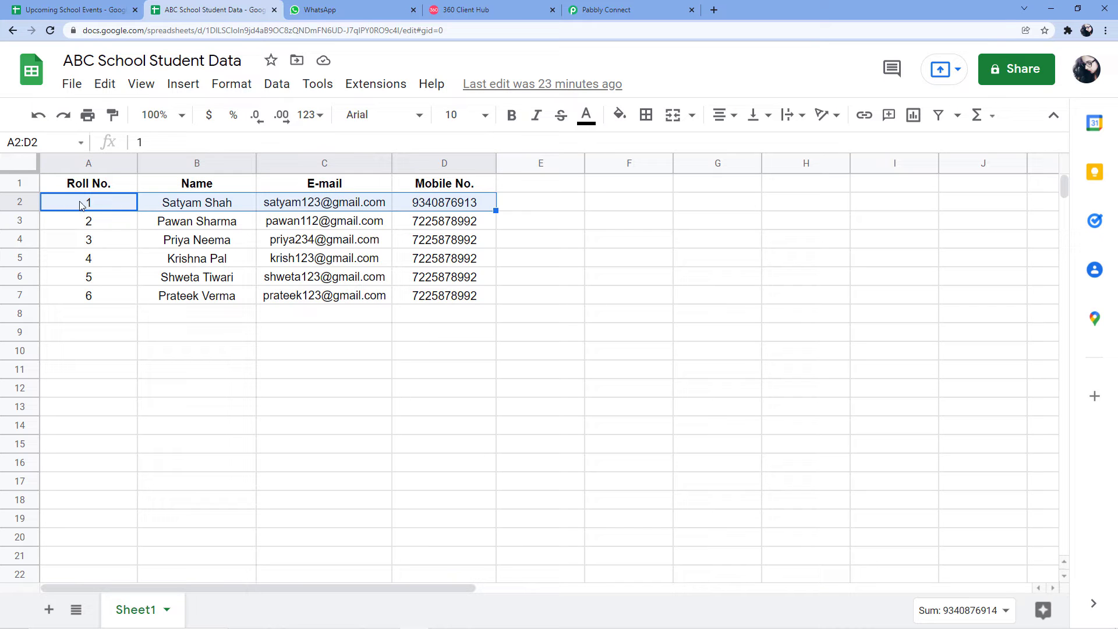
{"action": "left_click", "coordinate": [612, 10]}
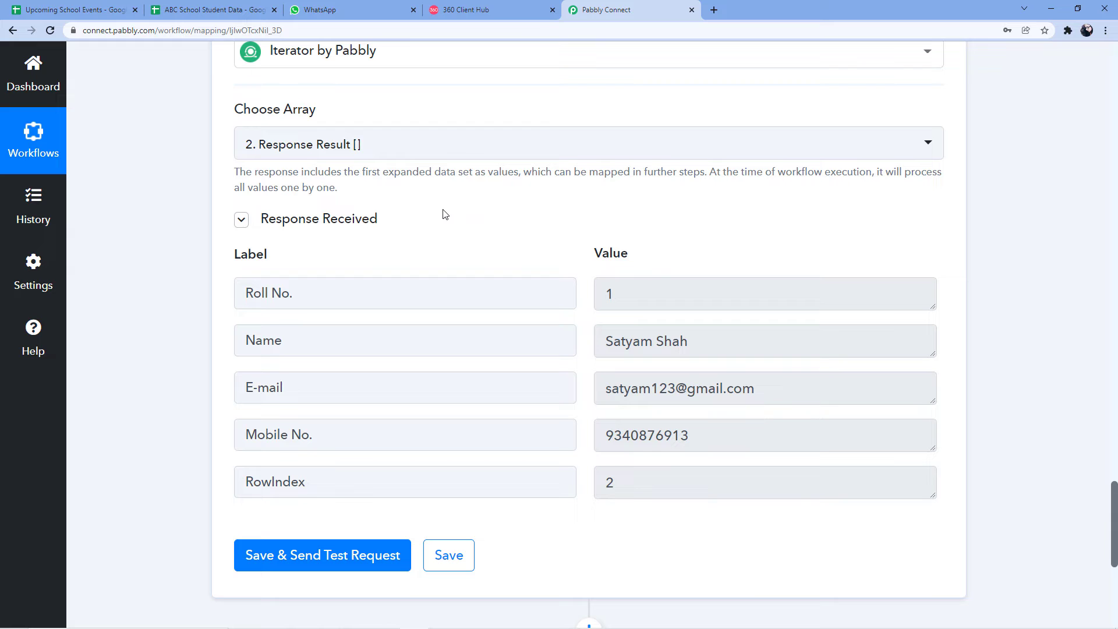
{"action": "left_click", "coordinate": [210, 10]}
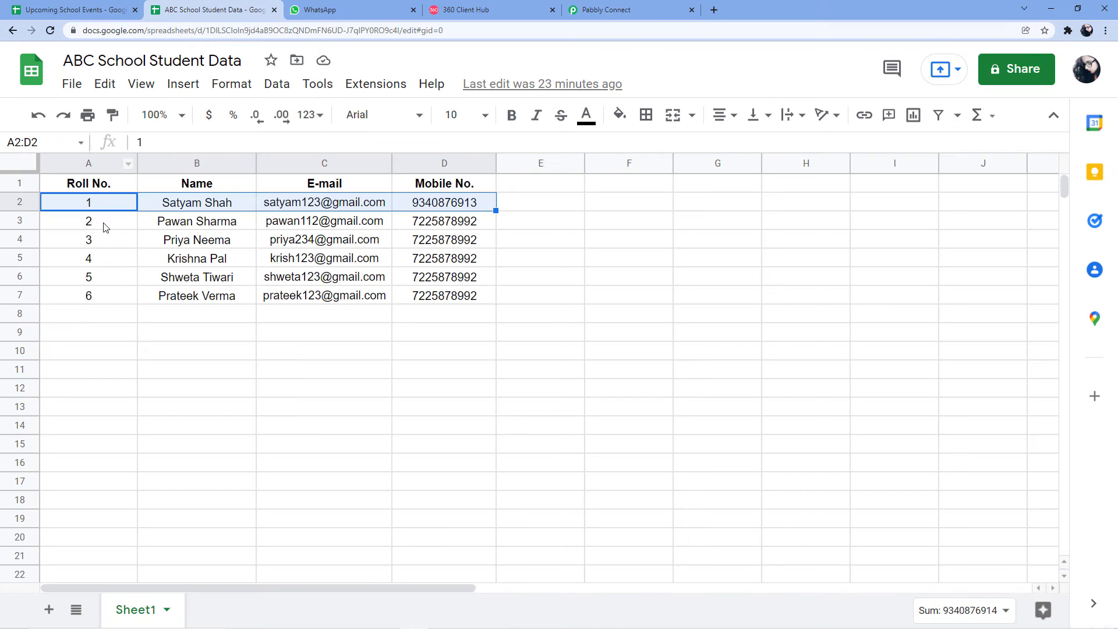
{"action": "left_click_drag", "start_coordinate": [85, 223], "coordinate": [407, 229]}
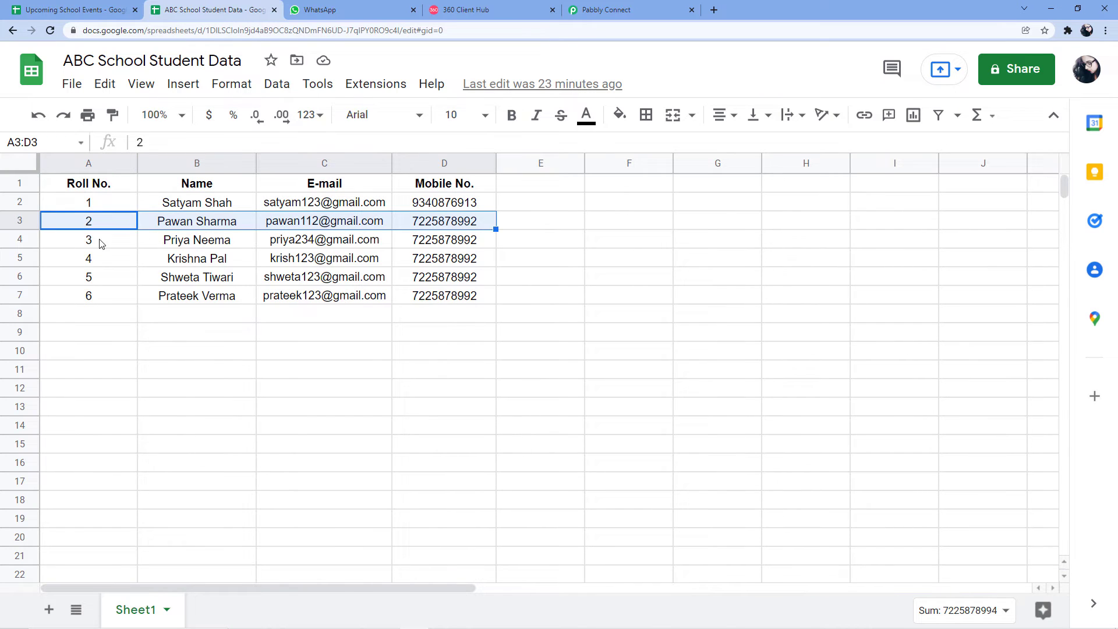
{"action": "left_click_drag", "start_coordinate": [96, 242], "coordinate": [416, 238]}
{"action": "left_click", "coordinate": [602, 11]}
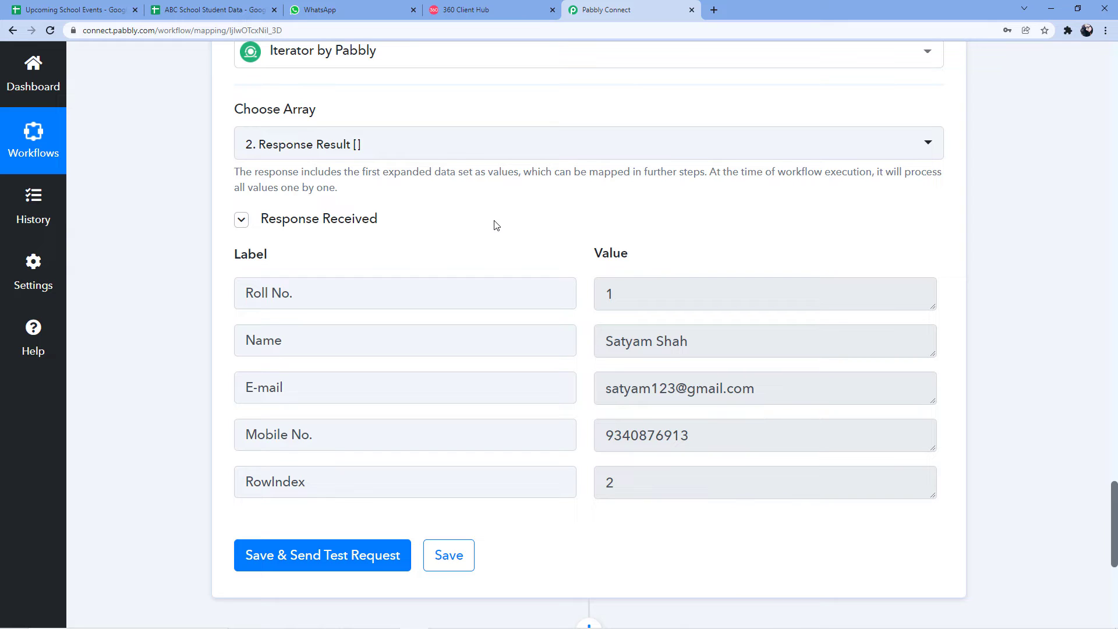
Add a WhatsApp by 360Dialog action with the Send Template Message event after the Iterator and open its connection setup
{"action": "scroll", "coordinate": [957, 218], "scroll_direction": "down", "scroll_amount": 2}
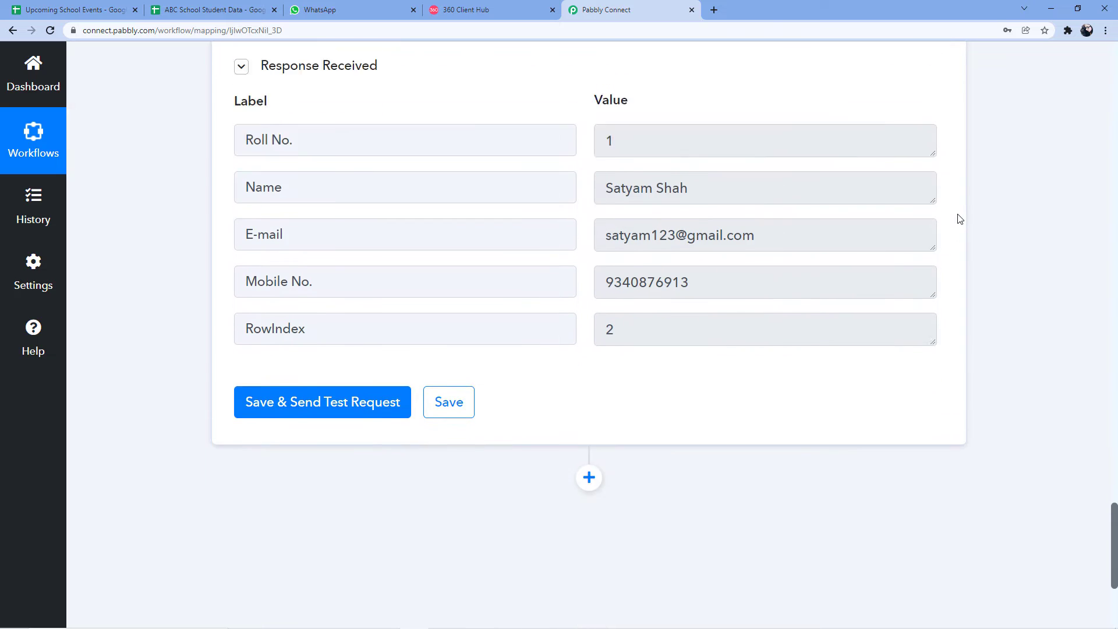
{"action": "scroll", "coordinate": [958, 217], "scroll_direction": "down", "scroll_amount": 4}
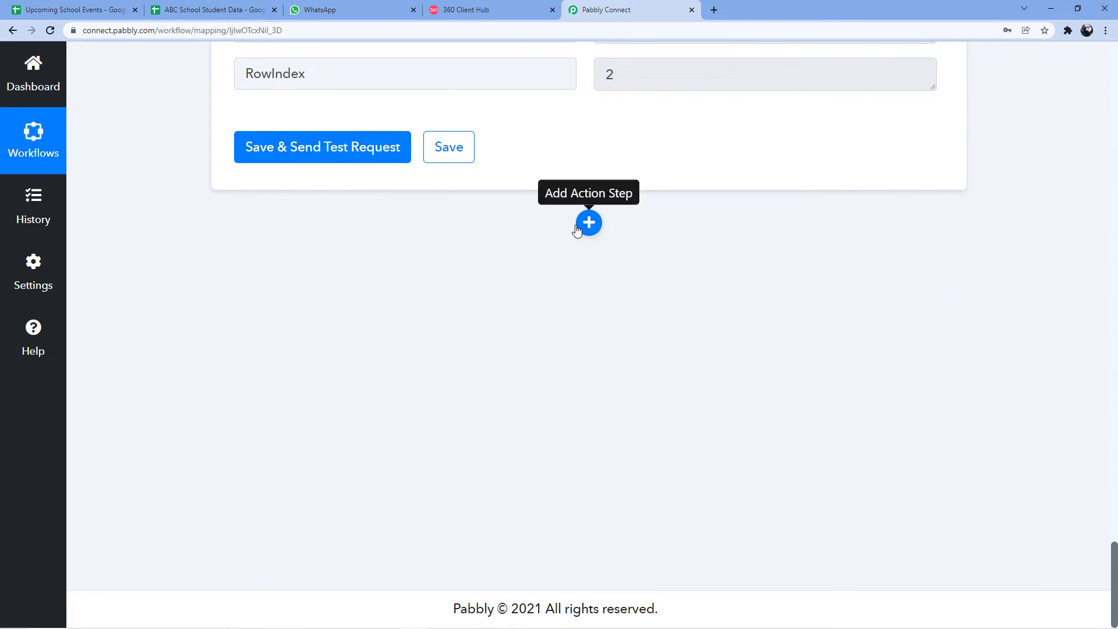
{"action": "left_click", "coordinate": [579, 225]}
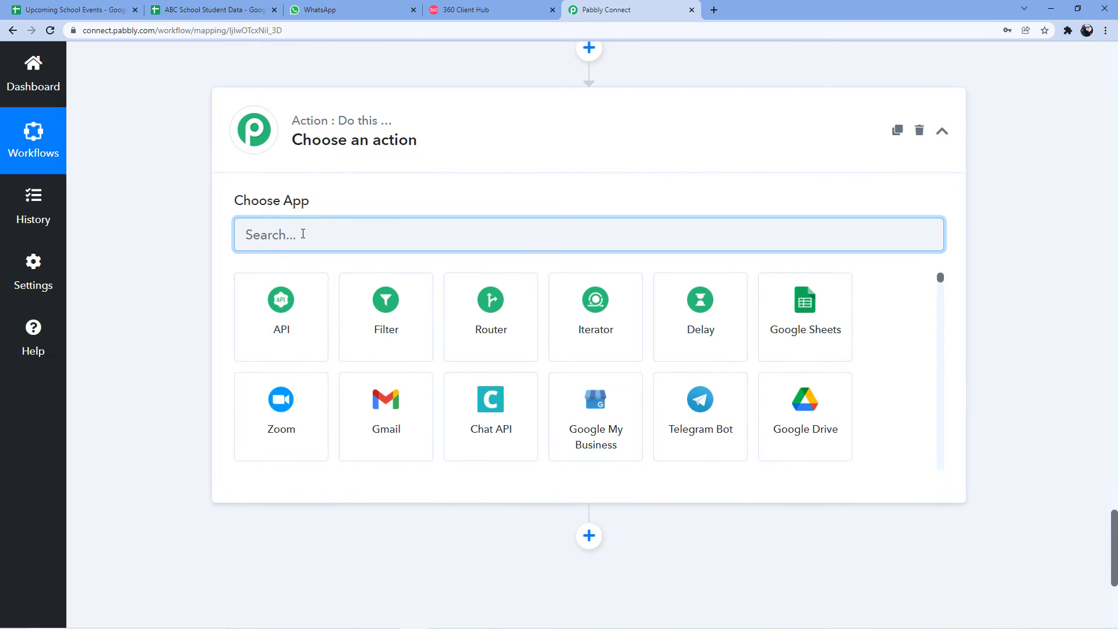
{"action": "type", "text": "360"}
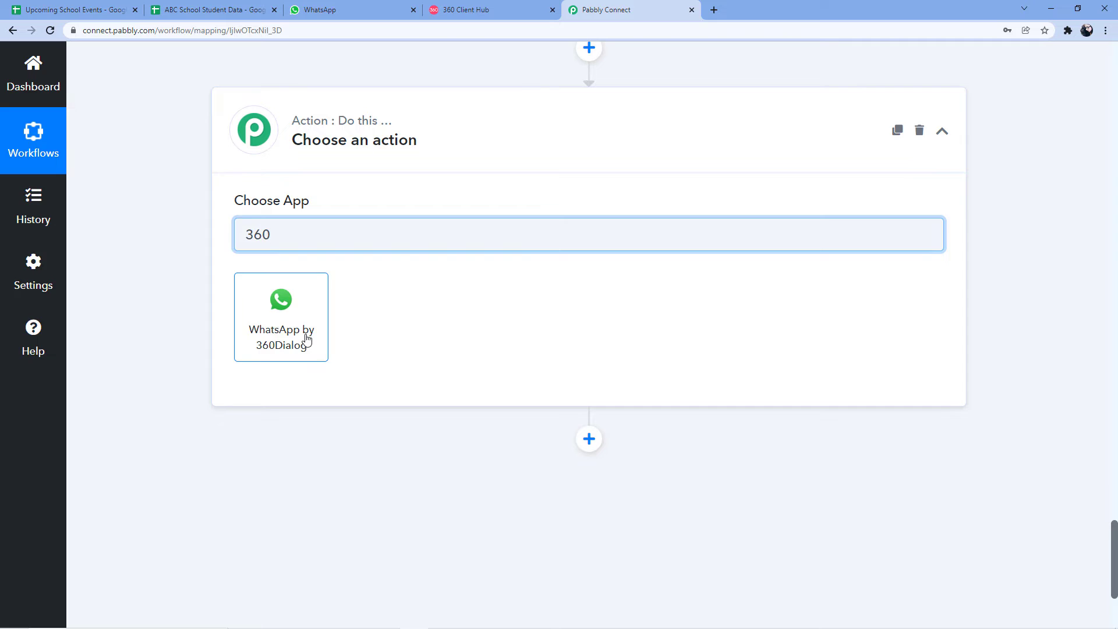
{"action": "left_click", "coordinate": [304, 344]}
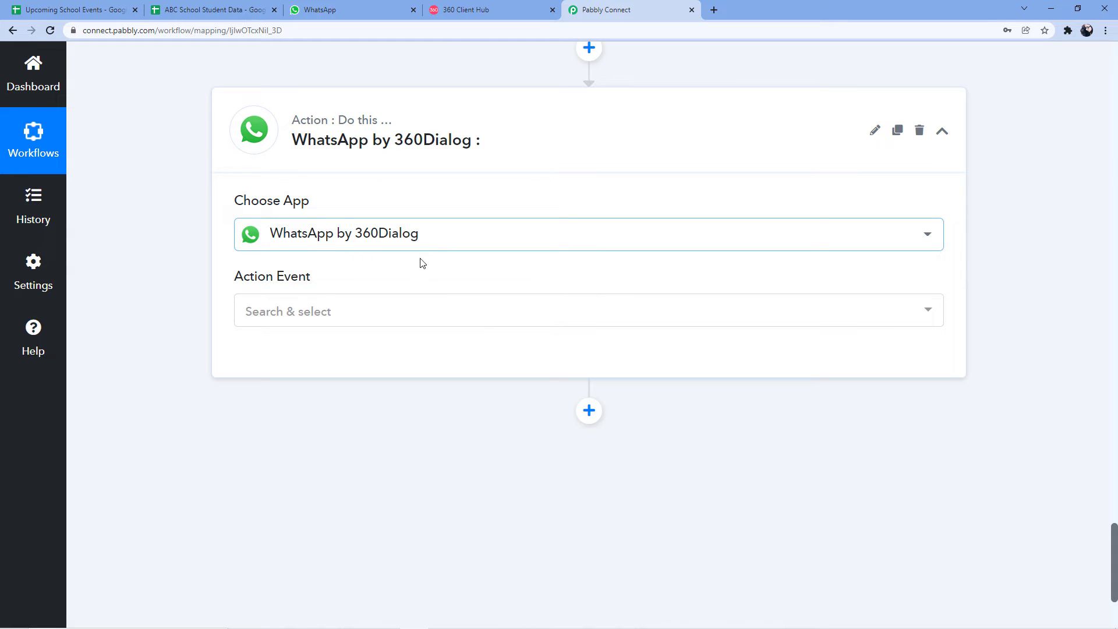
{"action": "left_click", "coordinate": [358, 311]}
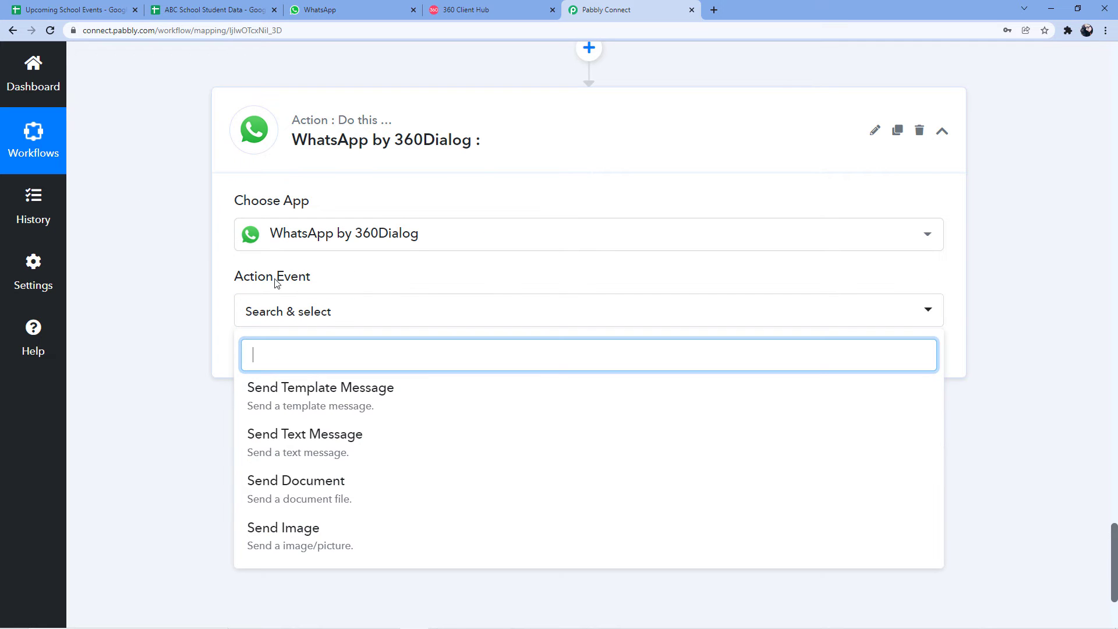
{"action": "left_click", "coordinate": [358, 393]}
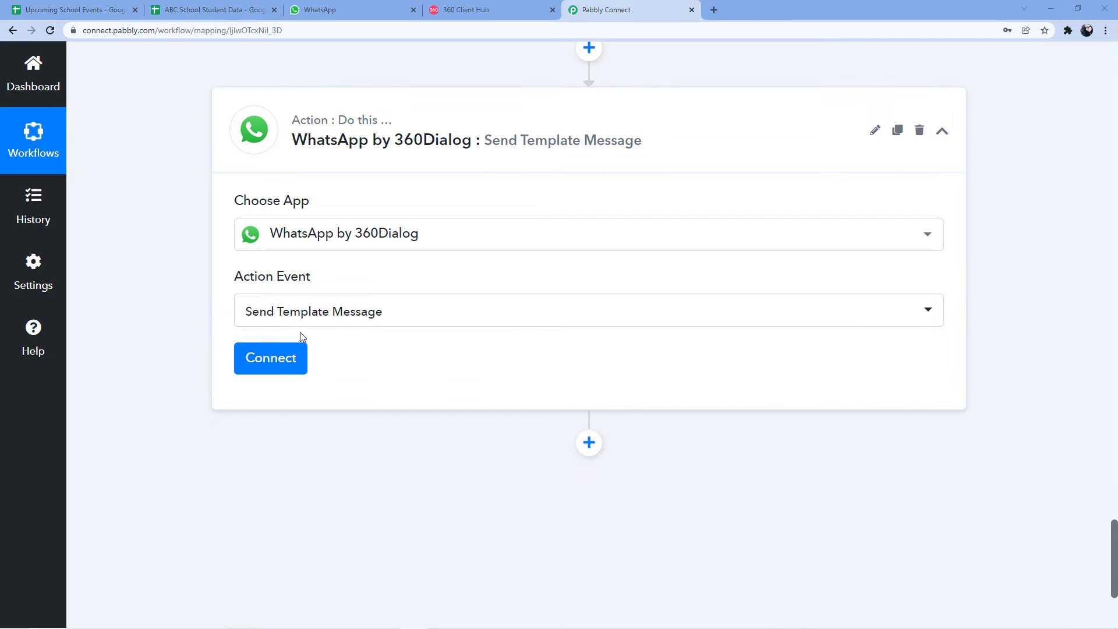
{"action": "left_click", "coordinate": [284, 356]}
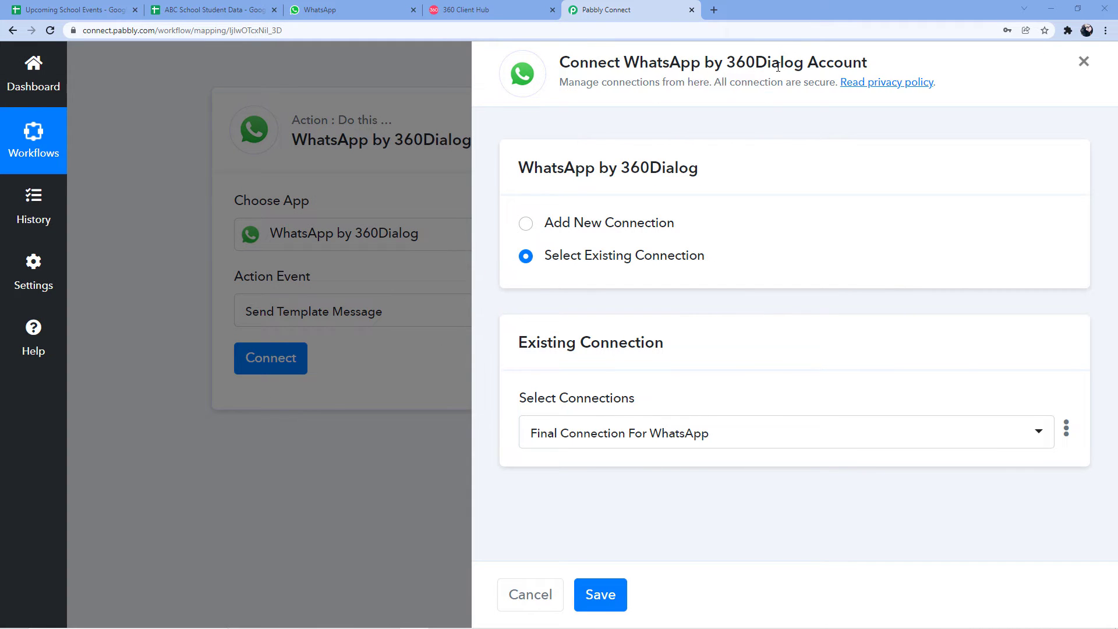
Examine the new-connection API key and domain fields, and the WhatsApp Accounts page in 360 Client Hub where the key is generated
{"action": "left_click", "coordinate": [526, 224]}
{"action": "scroll", "coordinate": [632, 265], "scroll_direction": "down", "scroll_amount": 3}
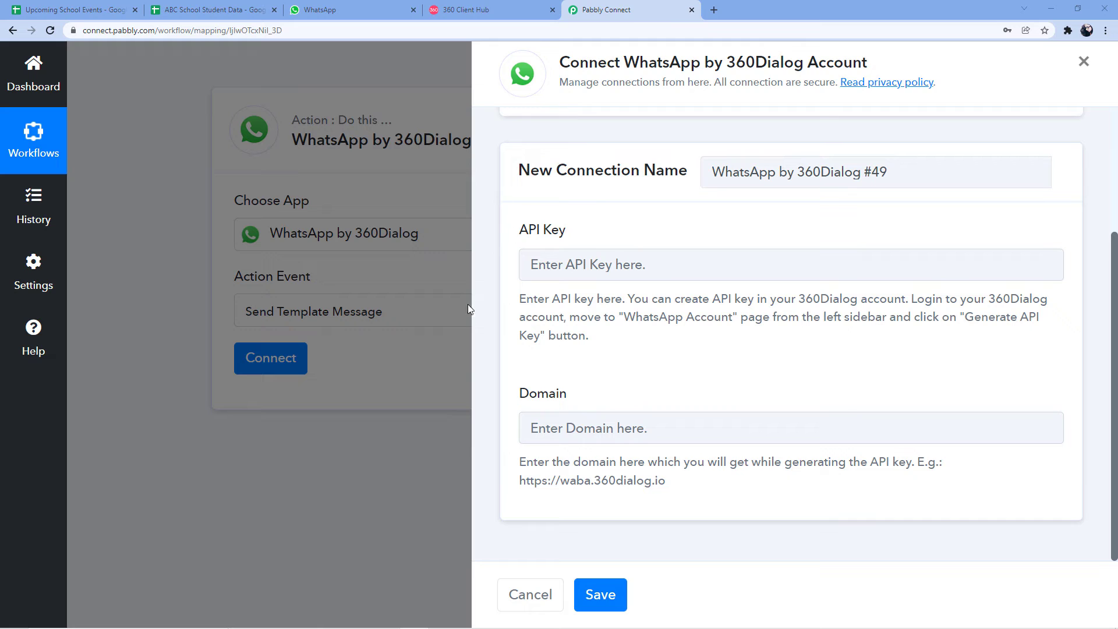
{"action": "left_click", "coordinate": [502, 10]}
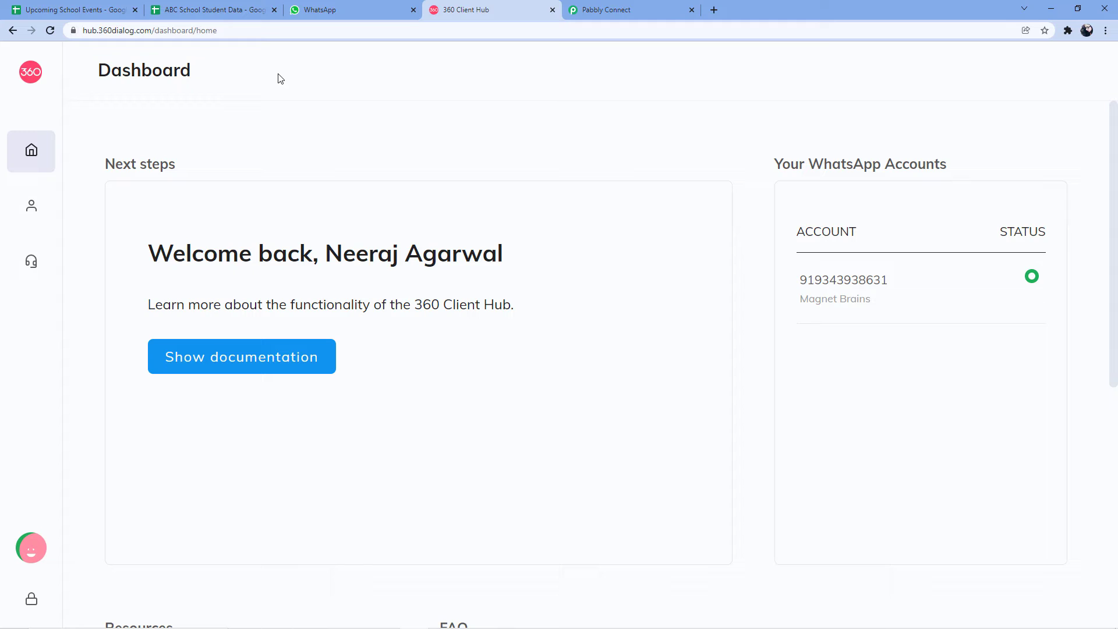
{"action": "mouse_move", "coordinate": [43, 208]}
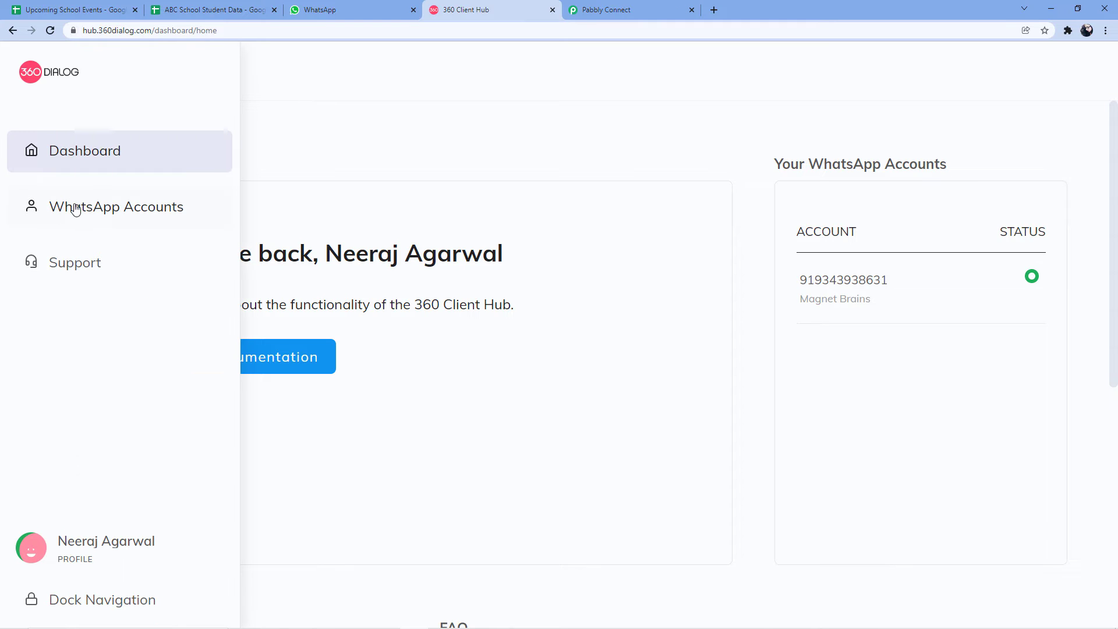
{"action": "left_click", "coordinate": [131, 213]}
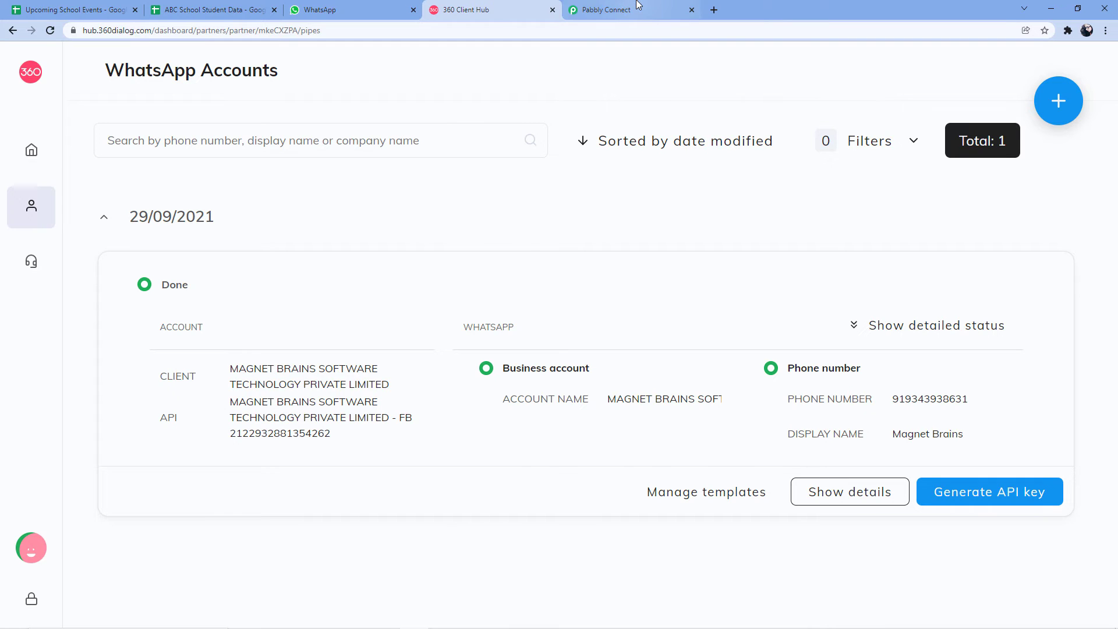
{"action": "left_click", "coordinate": [617, 10]}
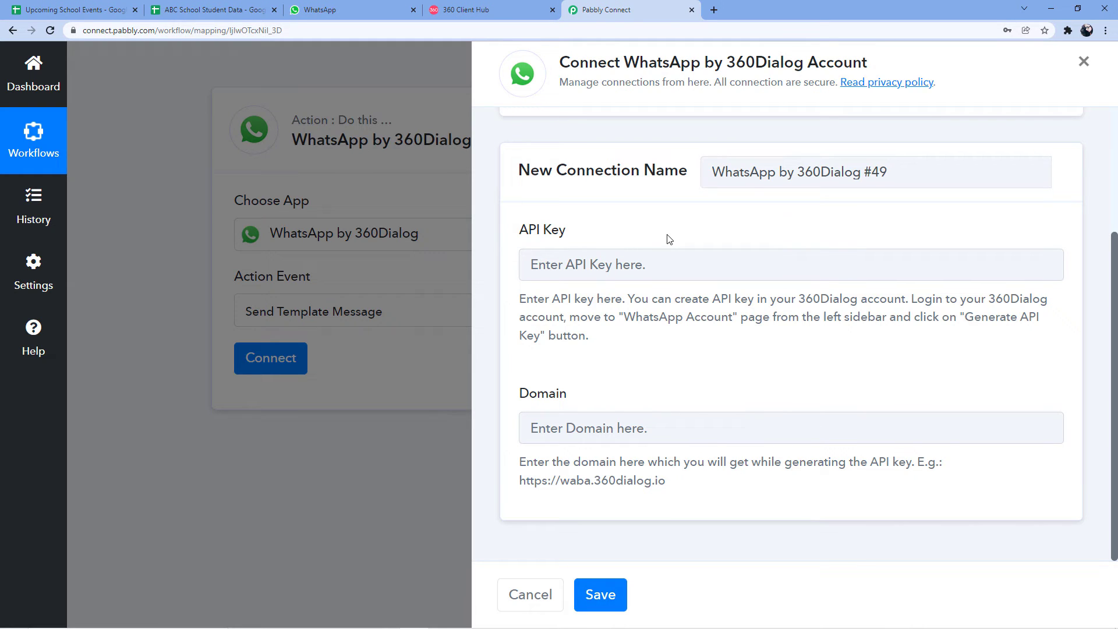
Connect the WhatsApp action through the existing connection Final Connection For WhatsApp and save it
{"action": "scroll", "coordinate": [669, 239], "scroll_direction": "up", "scroll_amount": 1}
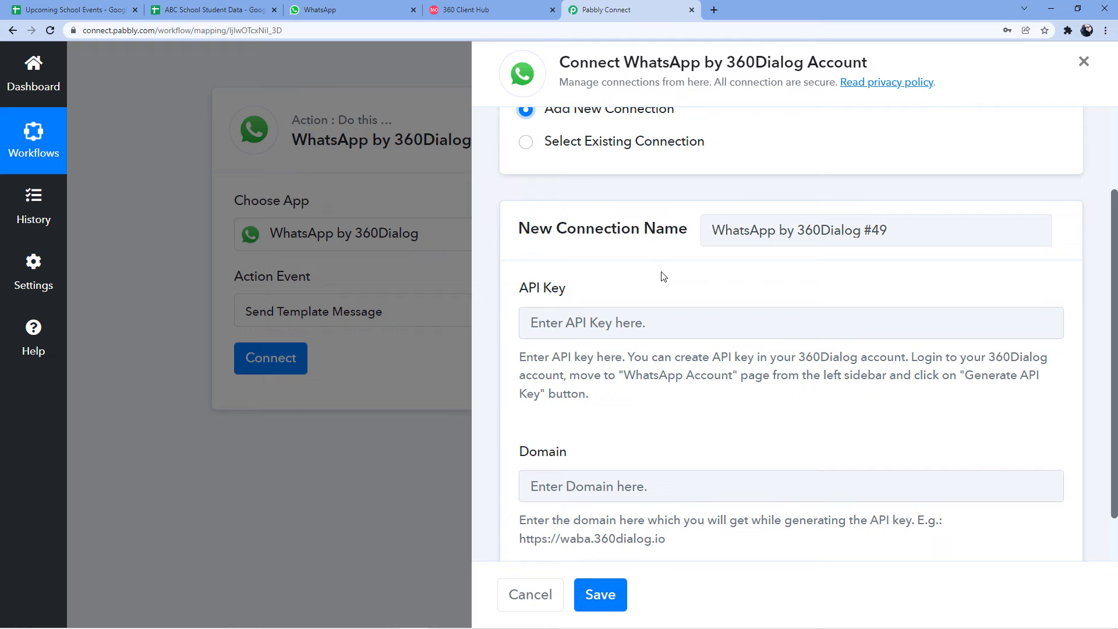
{"action": "left_click", "coordinate": [519, 146]}
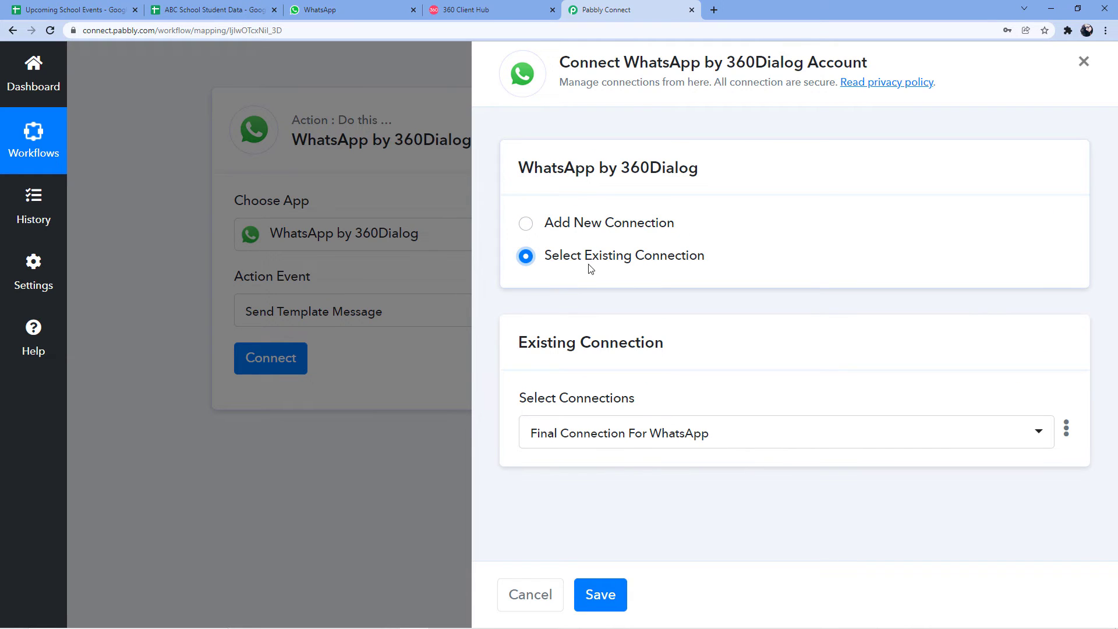
{"action": "left_click", "coordinate": [615, 592]}
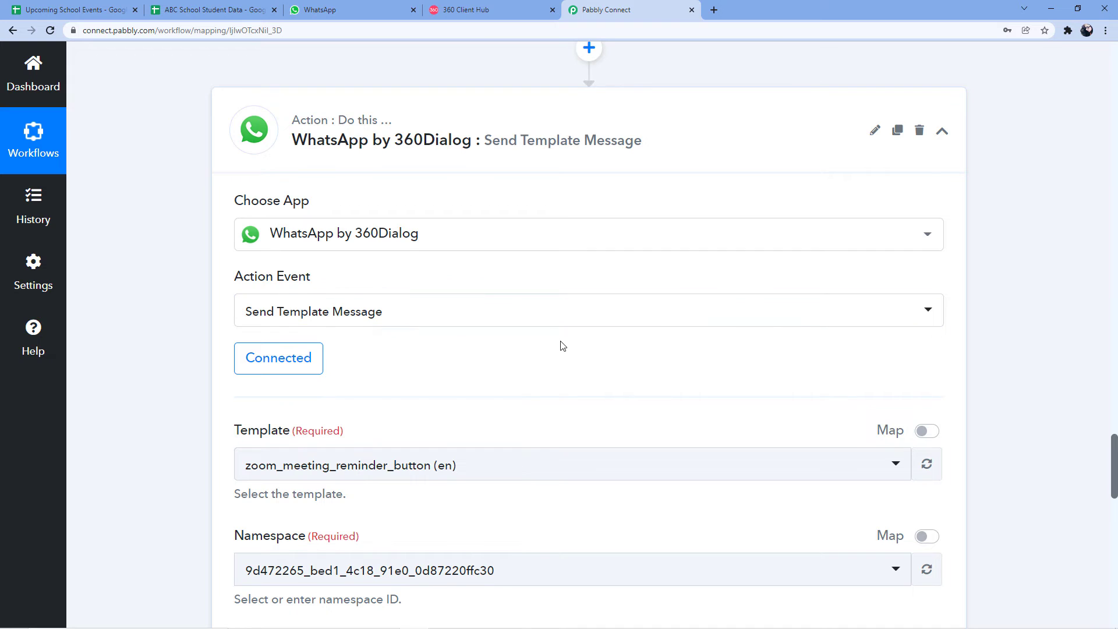
Browse the message templates available for the WhatsApp action's Template field
{"action": "scroll", "coordinate": [558, 341], "scroll_direction": "down", "scroll_amount": 3}
{"action": "scroll", "coordinate": [530, 201], "scroll_direction": "down", "scroll_amount": 1}
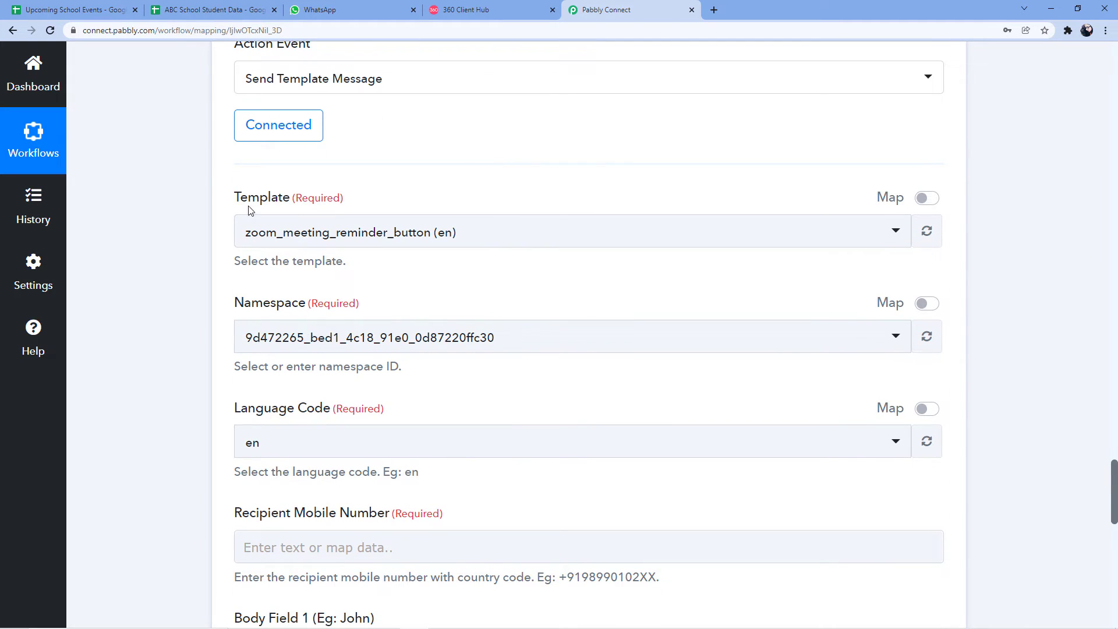
{"action": "left_click", "coordinate": [529, 247]}
{"action": "scroll", "coordinate": [342, 357], "scroll_direction": "down", "scroll_amount": 6}
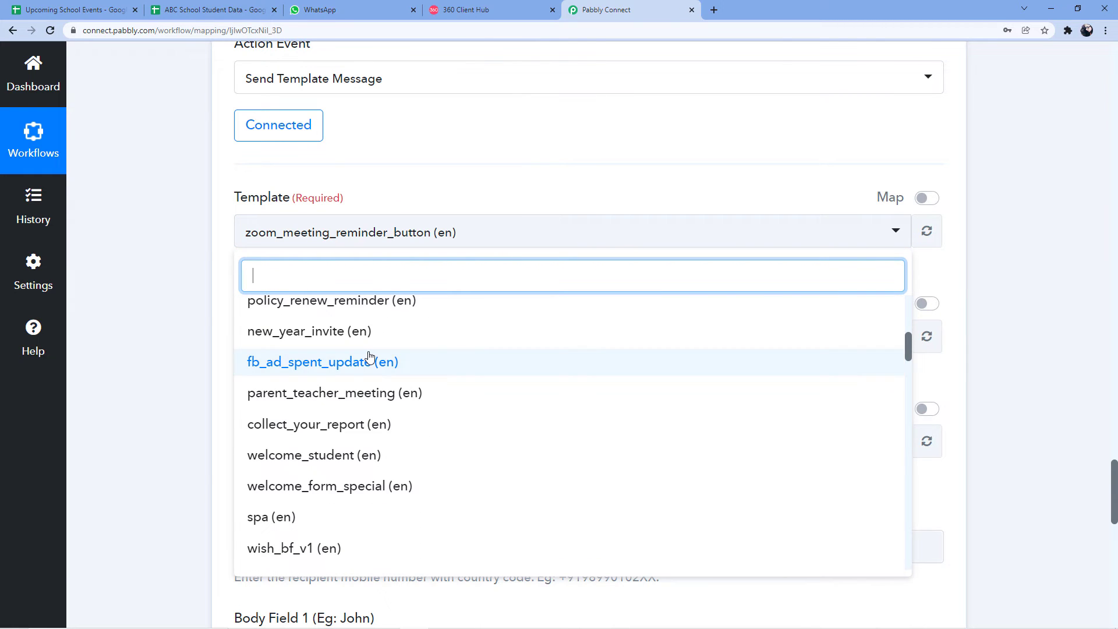
{"action": "scroll", "coordinate": [370, 356], "scroll_direction": "up", "scroll_amount": 5}
{"action": "left_click", "coordinate": [453, 185]}
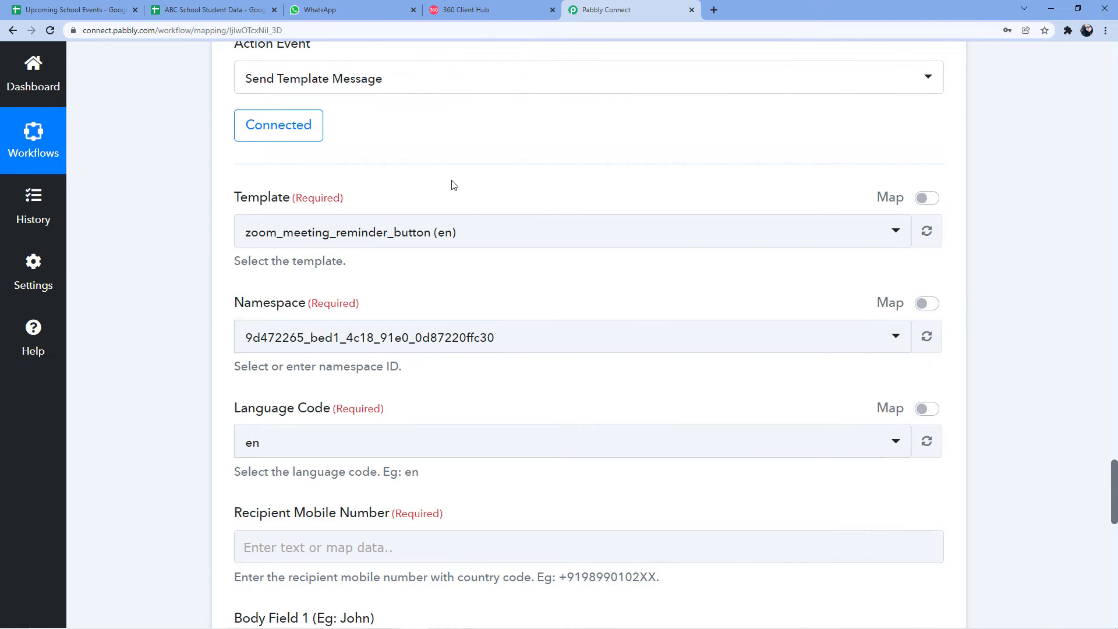
{"action": "left_click", "coordinate": [447, 231]}
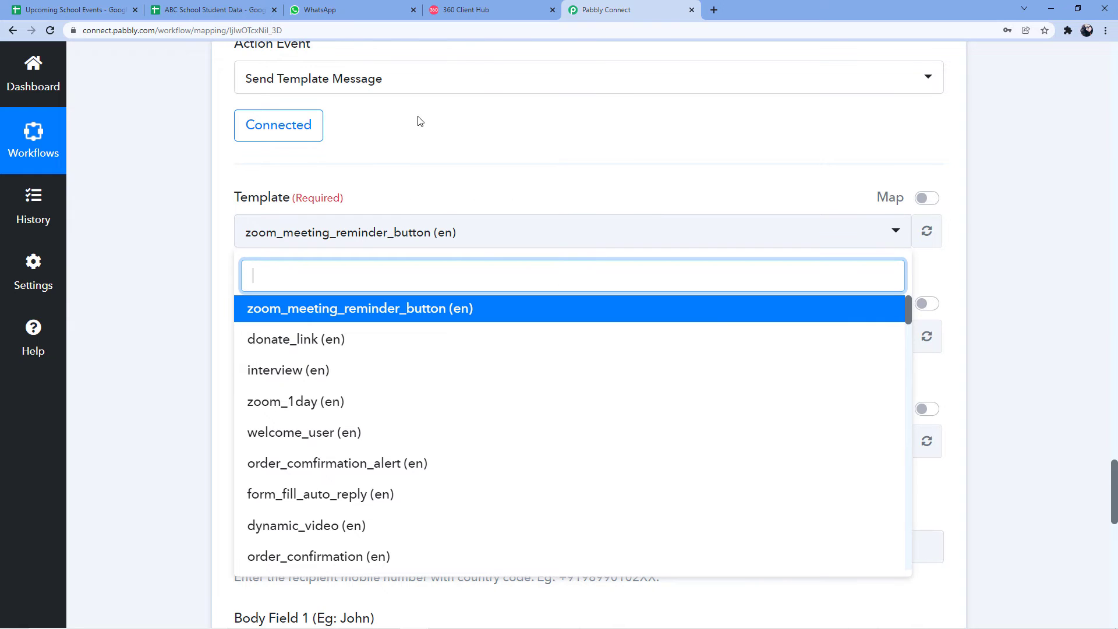
Switch to 360 Client Hub, view the WhatsApp account's templates, and compare them with the template options in Pabbly Connect
{"action": "left_click", "coordinate": [513, 10]}
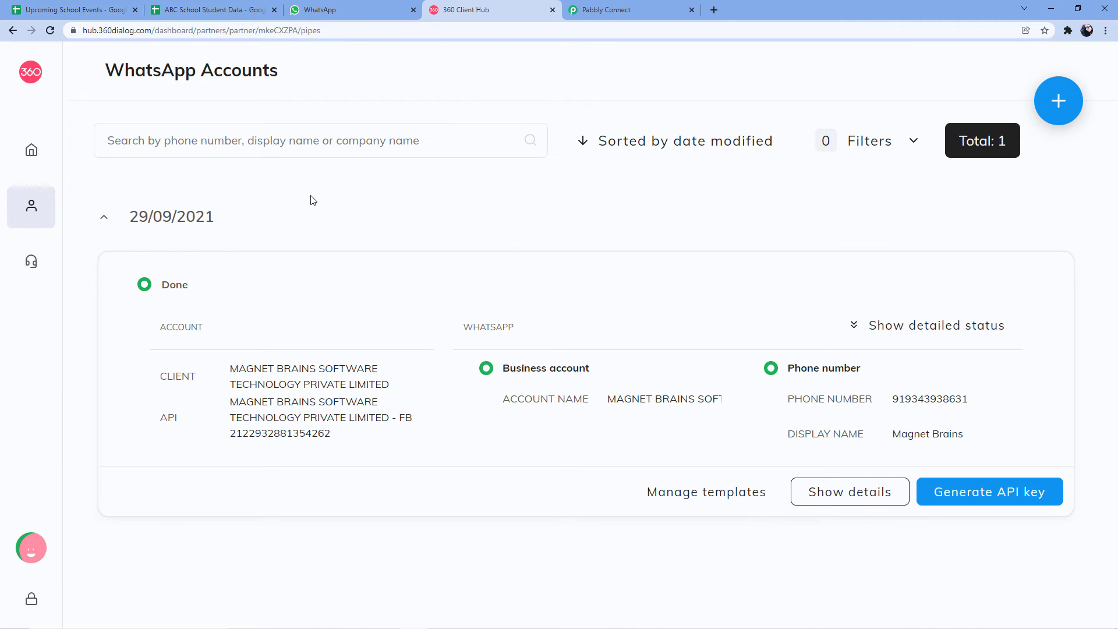
{"action": "left_click", "coordinate": [683, 493]}
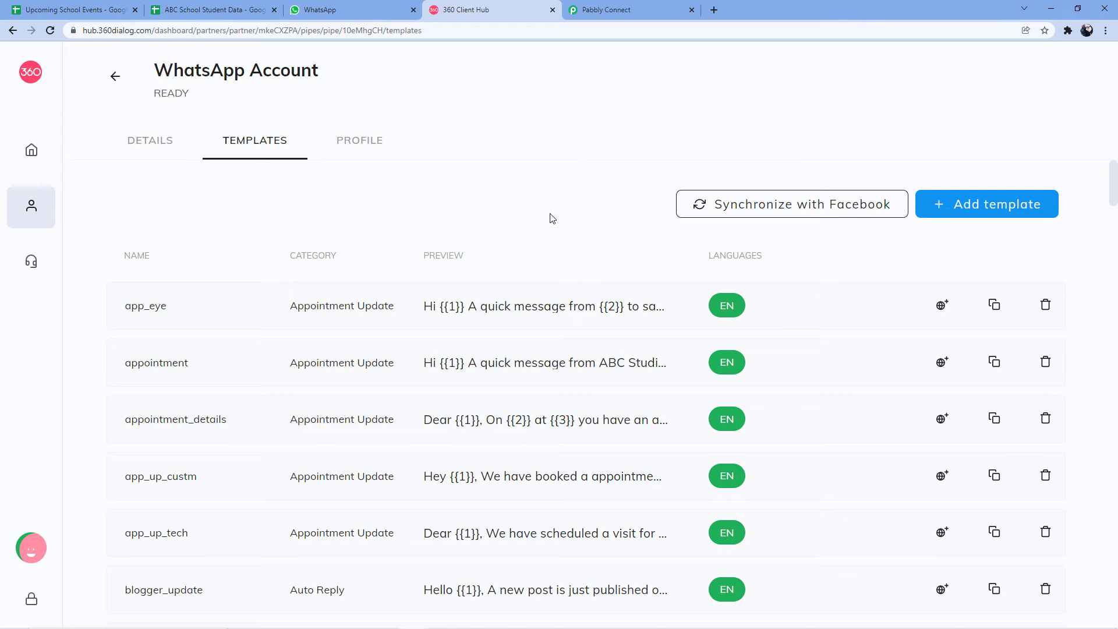
{"action": "scroll", "coordinate": [275, 194], "scroll_direction": "down", "scroll_amount": 4}
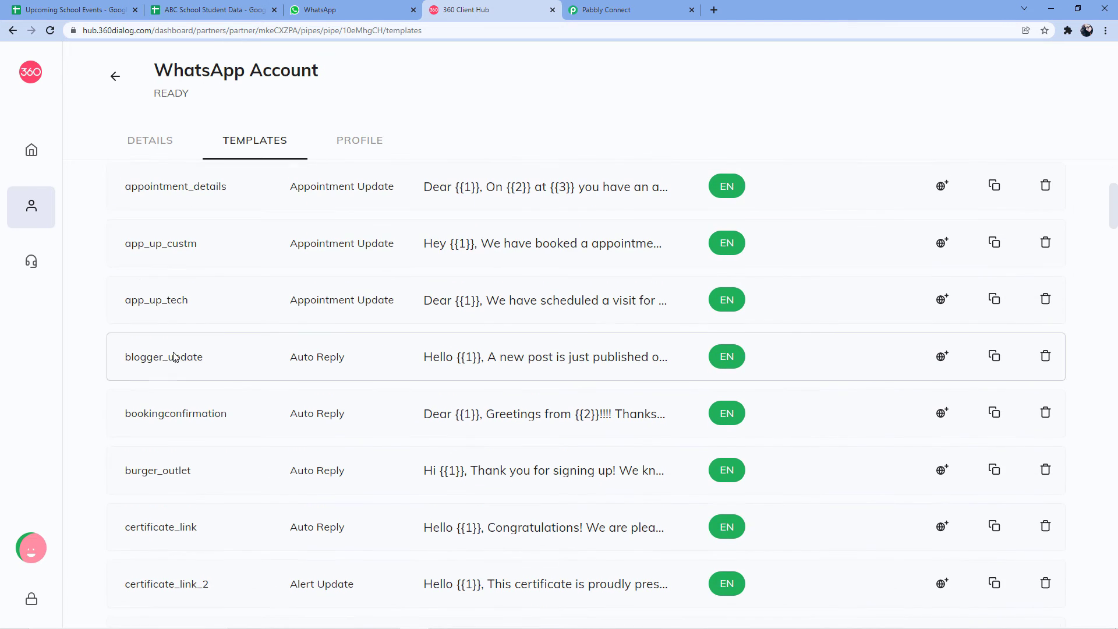
{"action": "scroll", "coordinate": [90, 445], "scroll_direction": "down", "scroll_amount": 4}
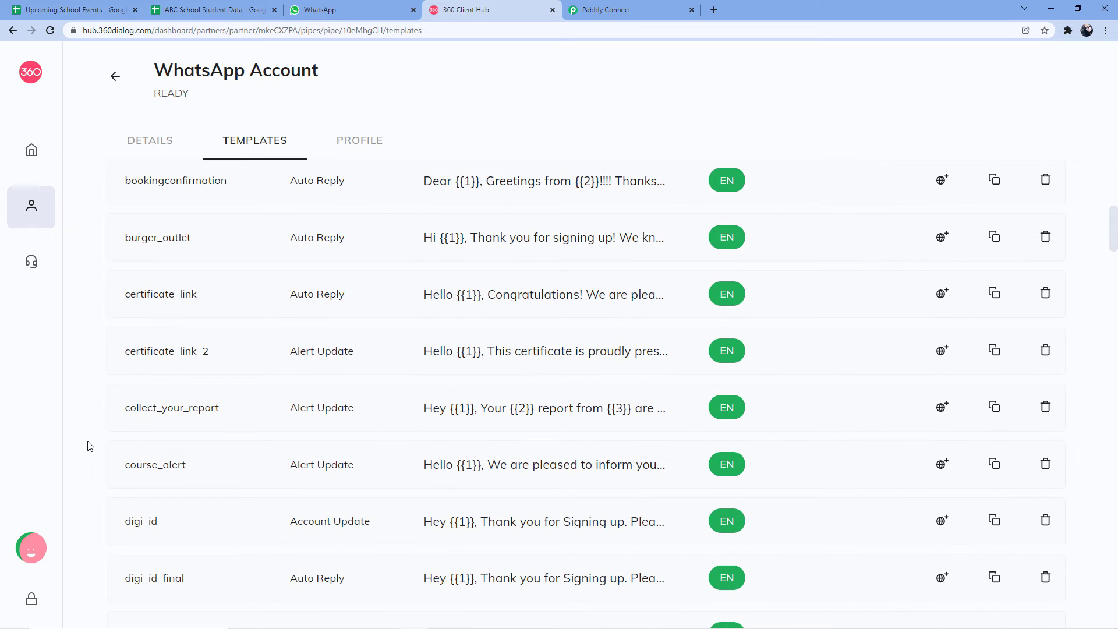
{"action": "scroll", "coordinate": [95, 377], "scroll_direction": "down", "scroll_amount": 2}
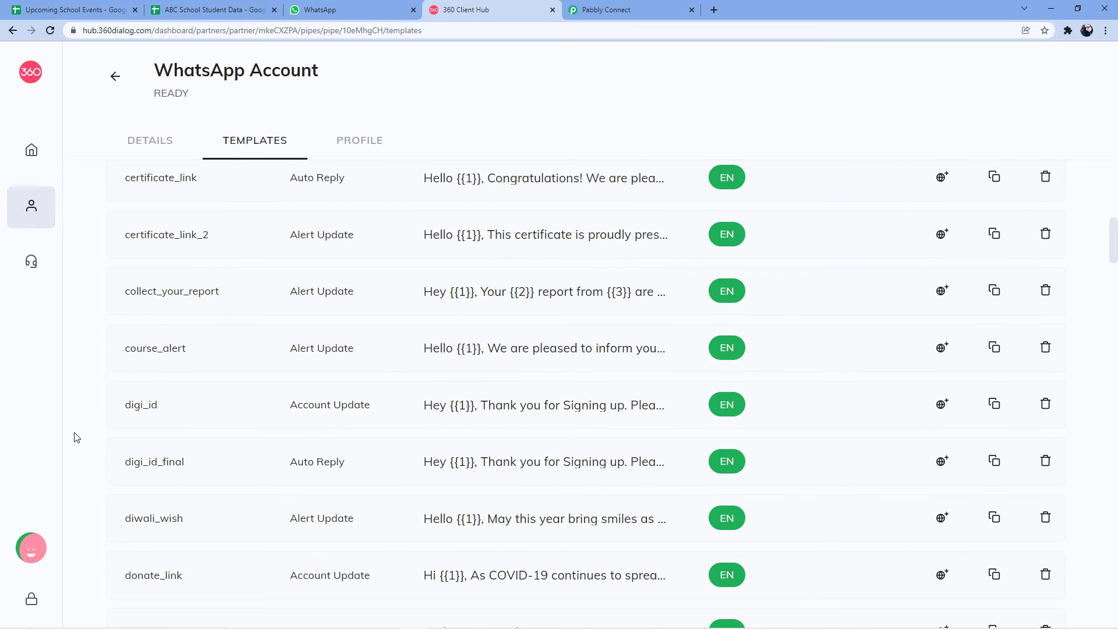
{"action": "left_click", "coordinate": [606, 10]}
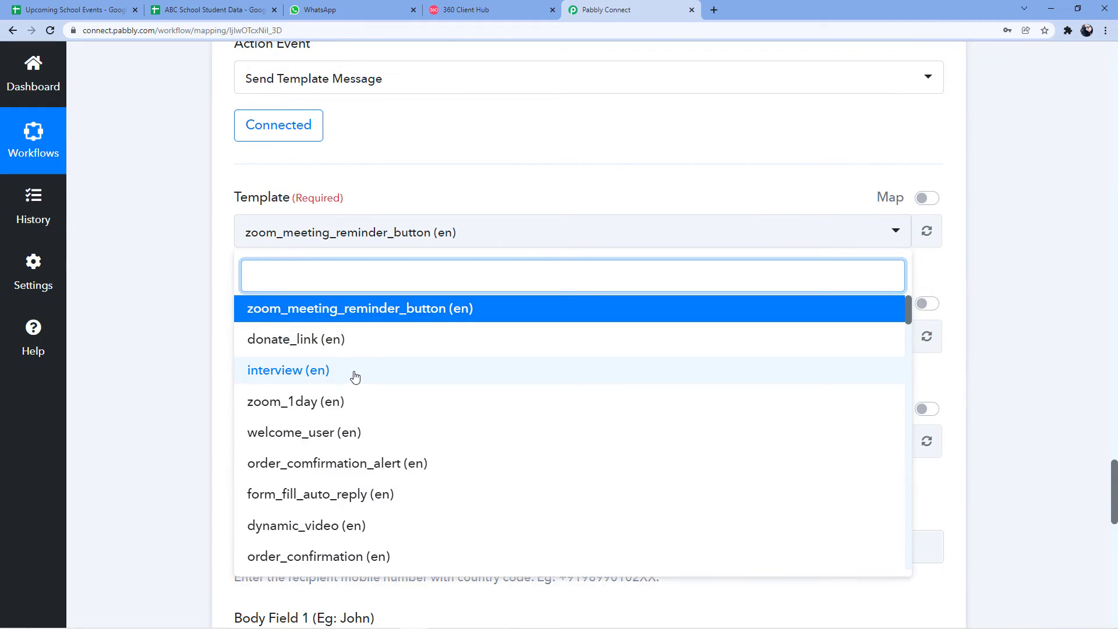
{"action": "scroll", "coordinate": [356, 378], "scroll_direction": "down", "scroll_amount": 3}
{"action": "scroll", "coordinate": [357, 377], "scroll_direction": "down", "scroll_amount": 2}
{"action": "scroll", "coordinate": [355, 378], "scroll_direction": "up", "scroll_amount": 5}
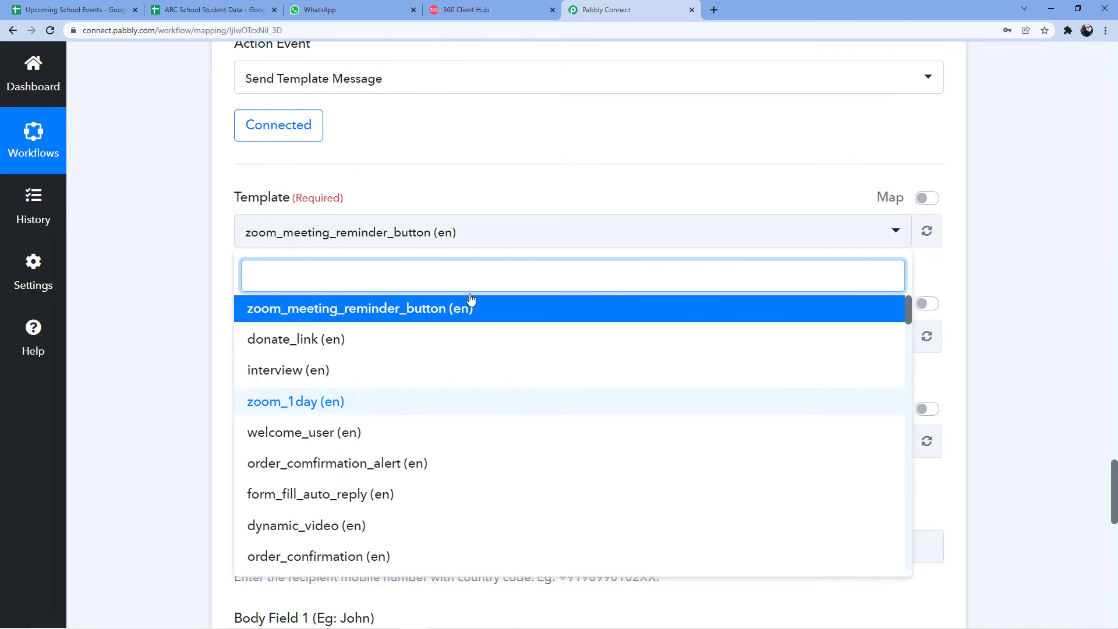
Find the school_events template in 360 Client Hub and open its message preview
{"action": "left_click", "coordinate": [516, 7]}
{"action": "scroll", "coordinate": [648, 299], "scroll_direction": "up", "scroll_amount": 8}
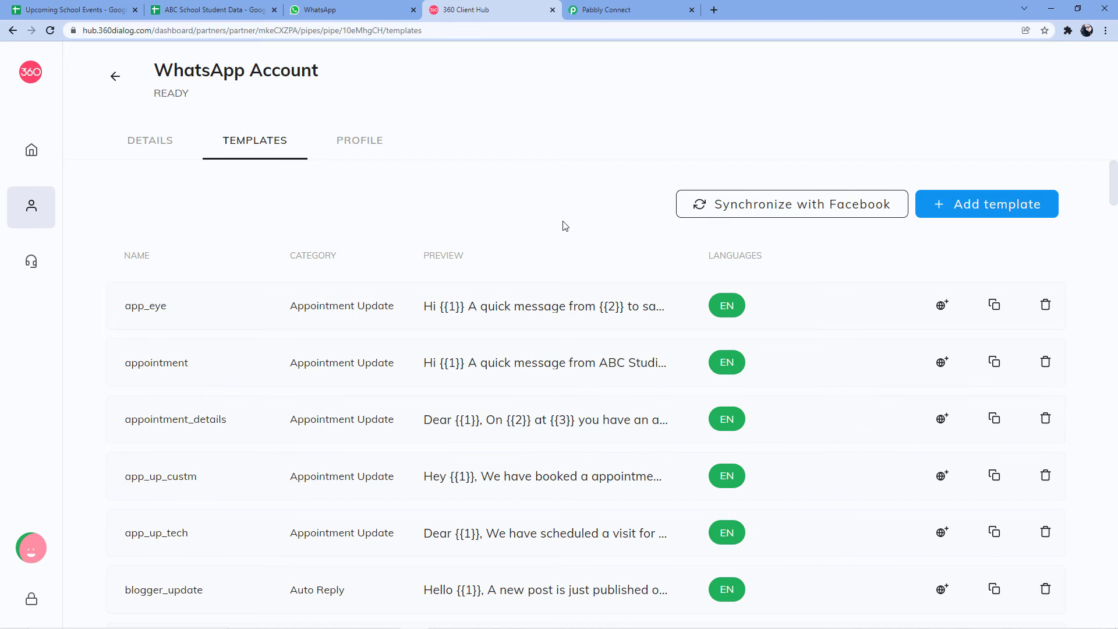
{"action": "scroll", "coordinate": [482, 307], "scroll_direction": "down", "scroll_amount": 9}
{"action": "scroll", "coordinate": [454, 230], "scroll_direction": "down", "scroll_amount": 13}
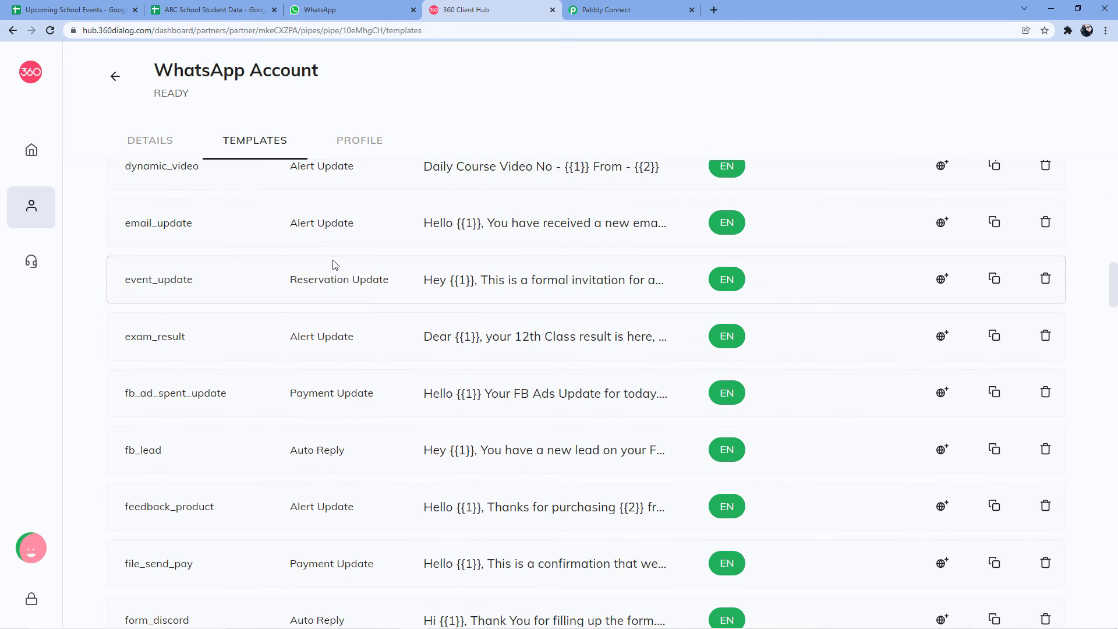
{"action": "scroll", "coordinate": [417, 248], "scroll_direction": "down", "scroll_amount": 10}
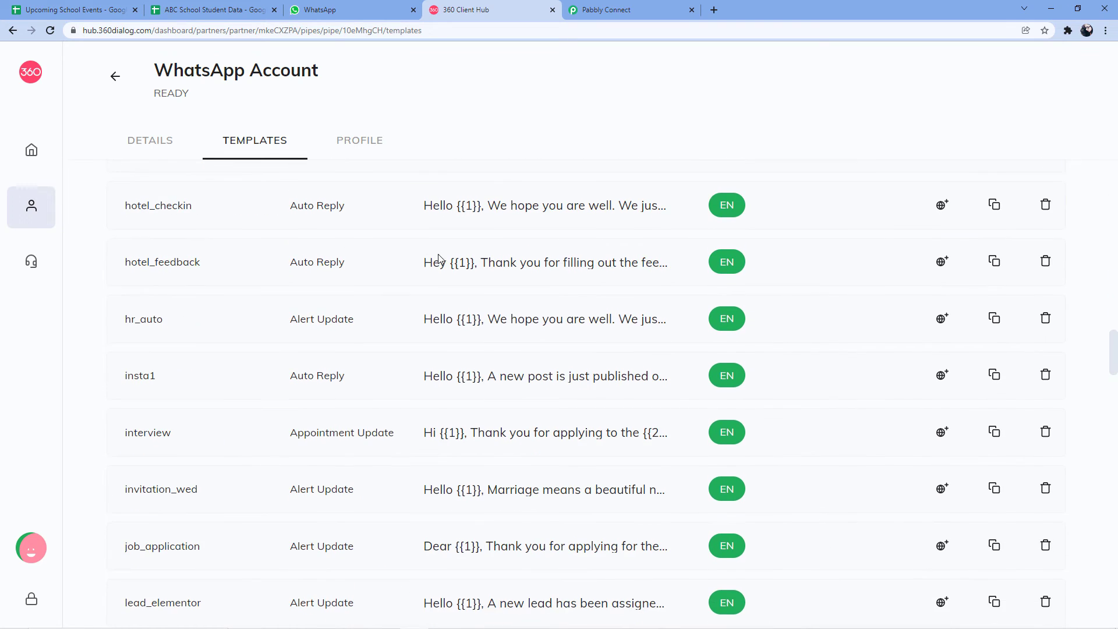
{"action": "scroll", "coordinate": [400, 271], "scroll_direction": "down", "scroll_amount": 14}
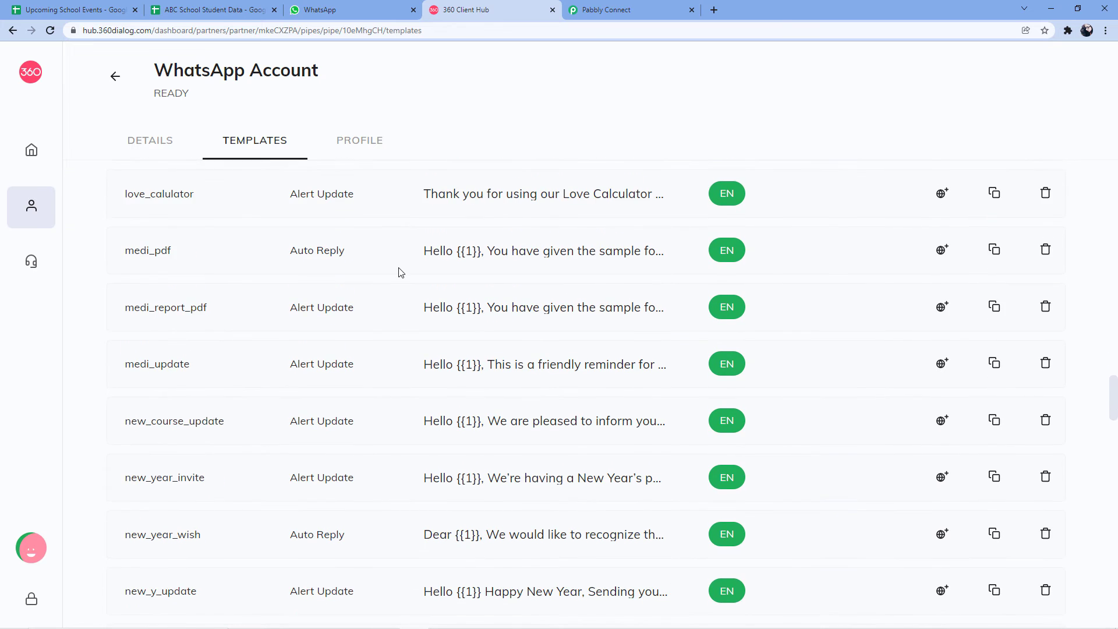
{"action": "scroll", "coordinate": [401, 271], "scroll_direction": "down", "scroll_amount": 9}
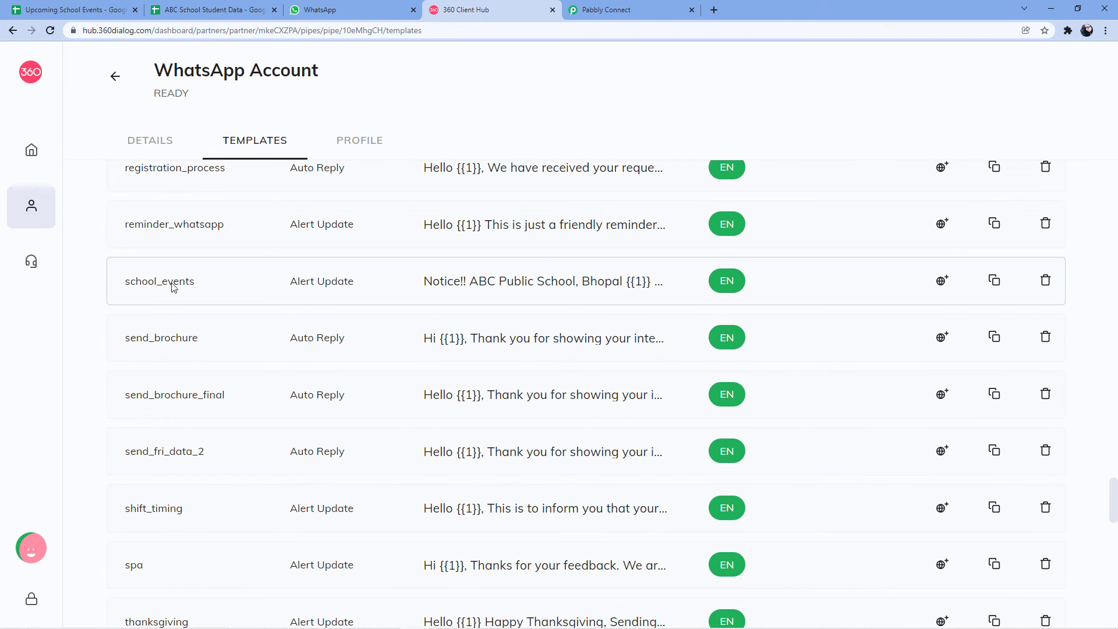
{"action": "left_click", "coordinate": [534, 280]}
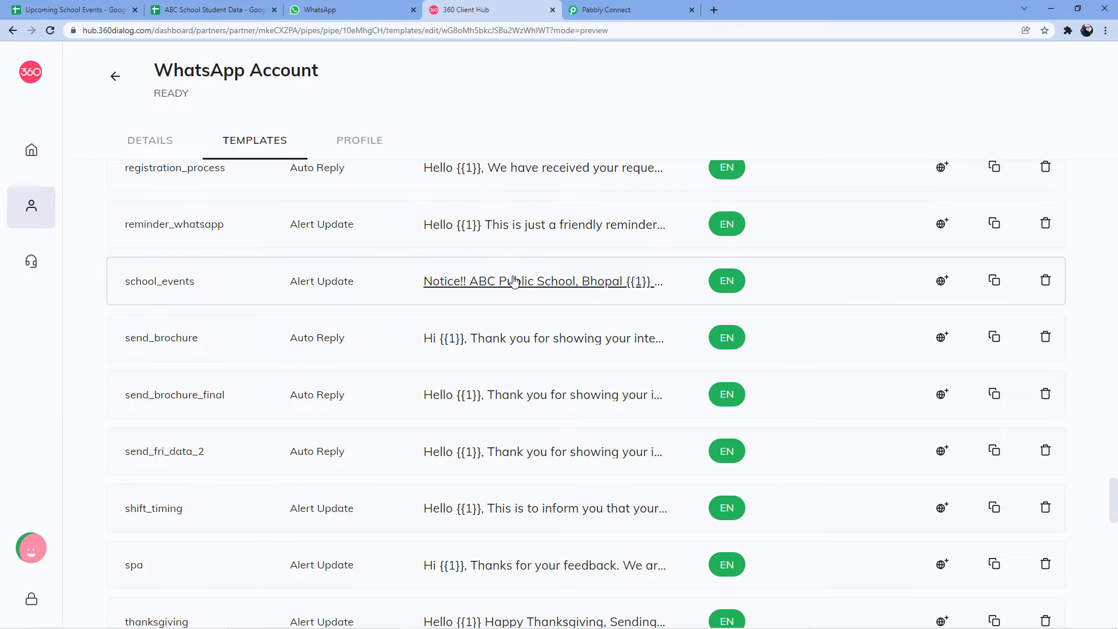
{"action": "scroll", "coordinate": [545, 265], "scroll_direction": "down", "scroll_amount": 1}
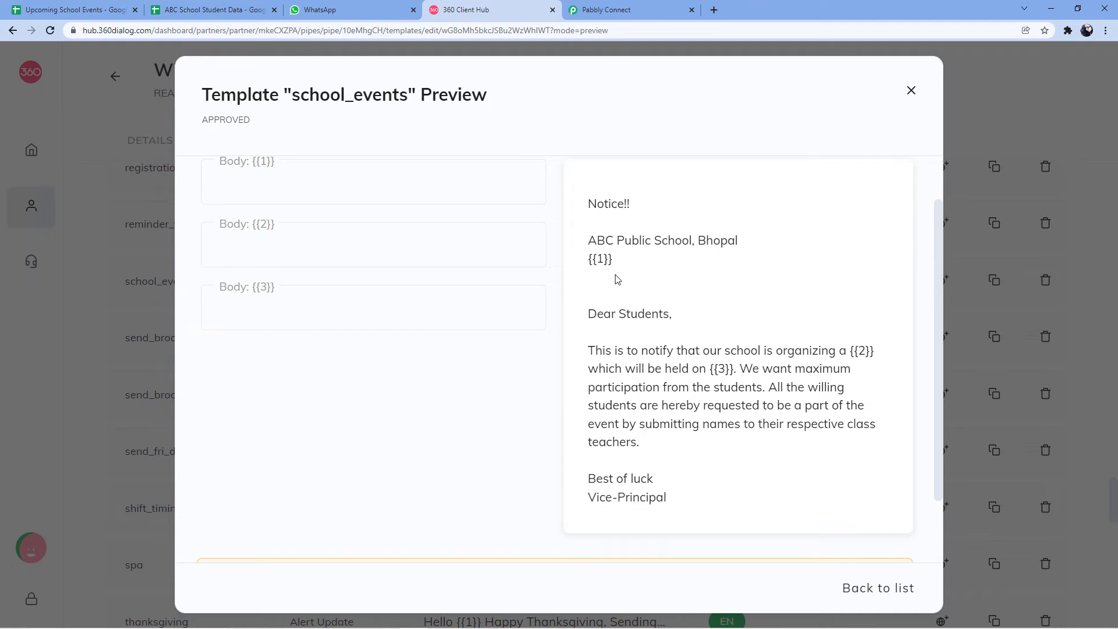
Examine the school_events message body, highlighting the variables {{1}}, {{2}} and {{3}}
{"action": "double_click", "coordinate": [598, 260]}
{"action": "left_click_drag", "start_coordinate": [866, 351], "coordinate": [853, 351]}
{"action": "left_click", "coordinate": [727, 370]}
{"action": "double_click", "coordinate": [604, 258]}
{"action": "scroll", "coordinate": [634, 261], "scroll_direction": "down", "scroll_amount": 1}
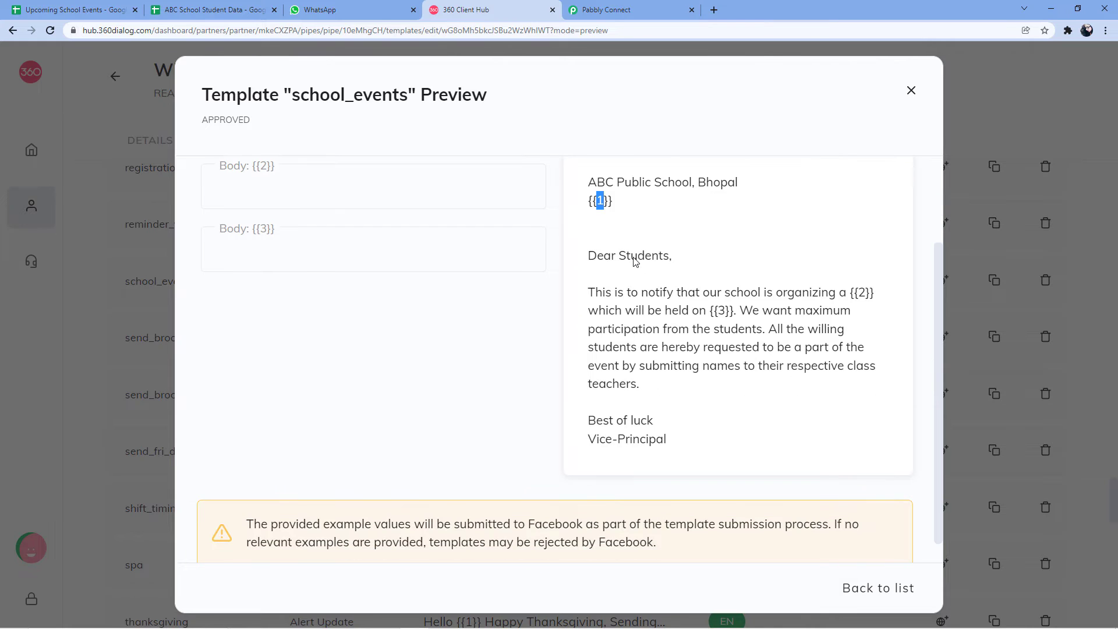
{"action": "left_click", "coordinate": [602, 255]}
{"action": "double_click", "coordinate": [862, 293]}
{"action": "double_click", "coordinate": [721, 310]}
{"action": "scroll", "coordinate": [600, 302], "scroll_direction": "up", "scroll_amount": 1}
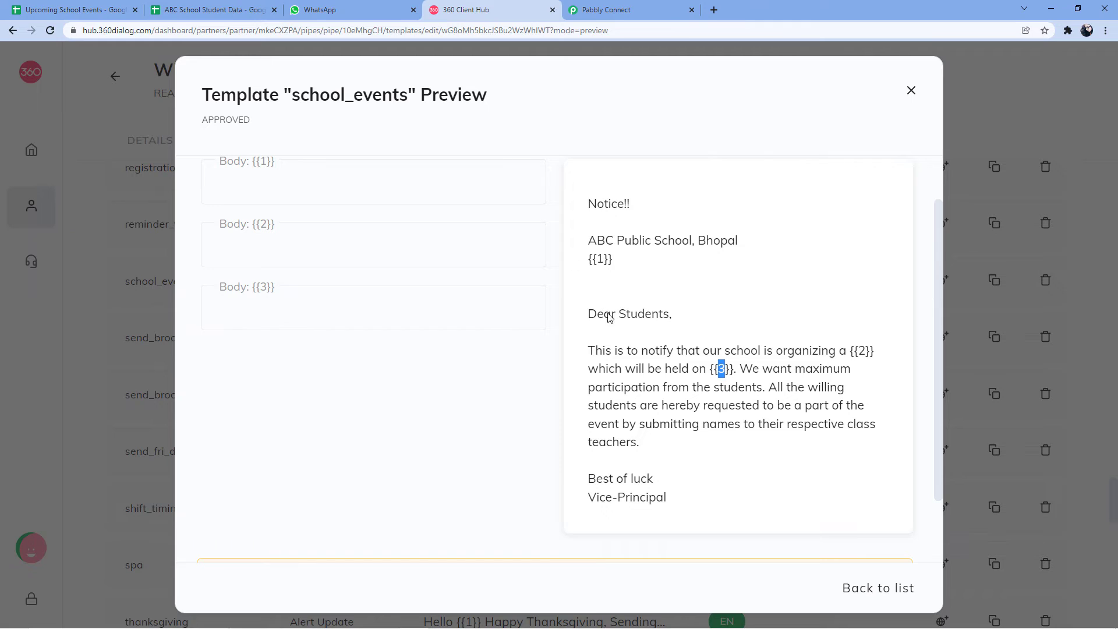
{"action": "left_click", "coordinate": [608, 339]}
{"action": "double_click", "coordinate": [722, 369]}
{"action": "left_click", "coordinate": [654, 327]}
Switch back to Pabbly Connect and select school_events (en) as the WhatsApp message template
{"action": "key", "text": "ctrl+Tab"}
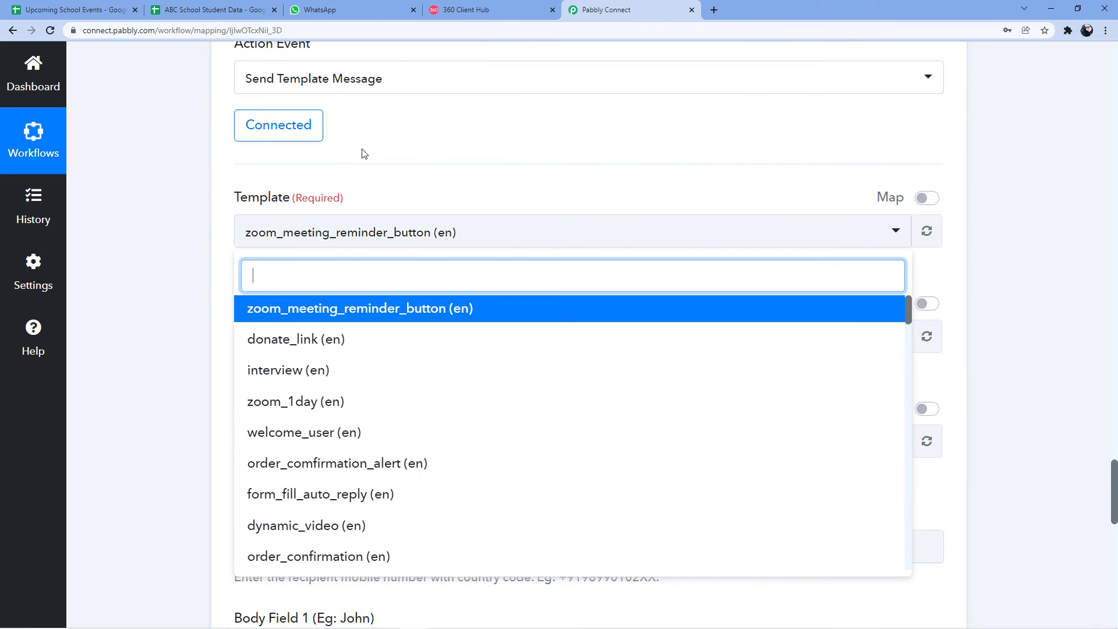
{"action": "left_click", "coordinate": [449, 188]}
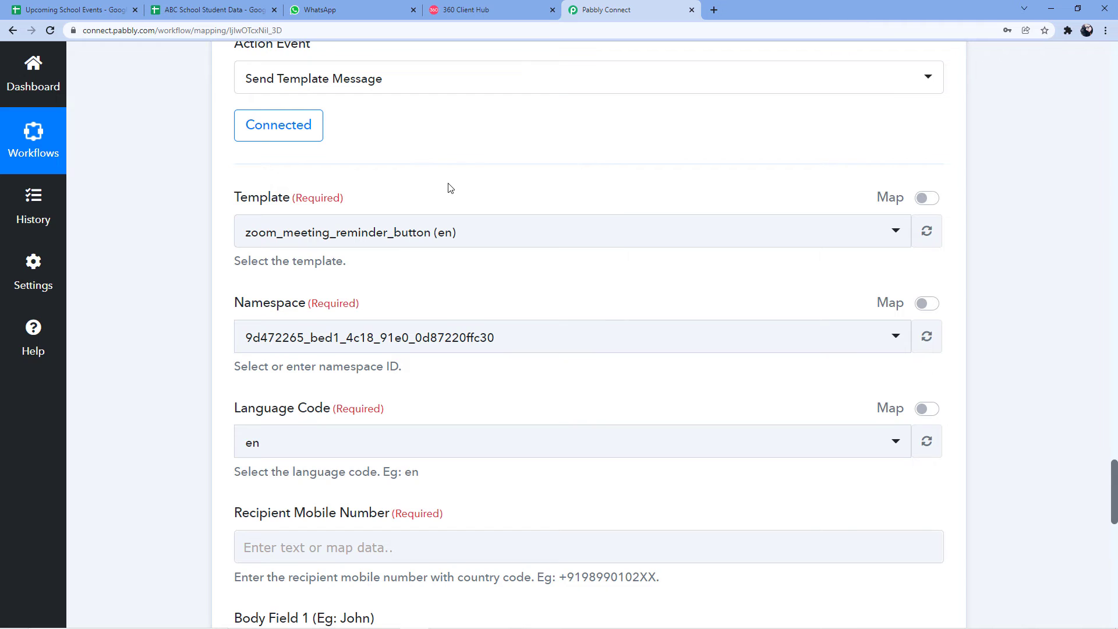
{"action": "left_click", "coordinate": [419, 230]}
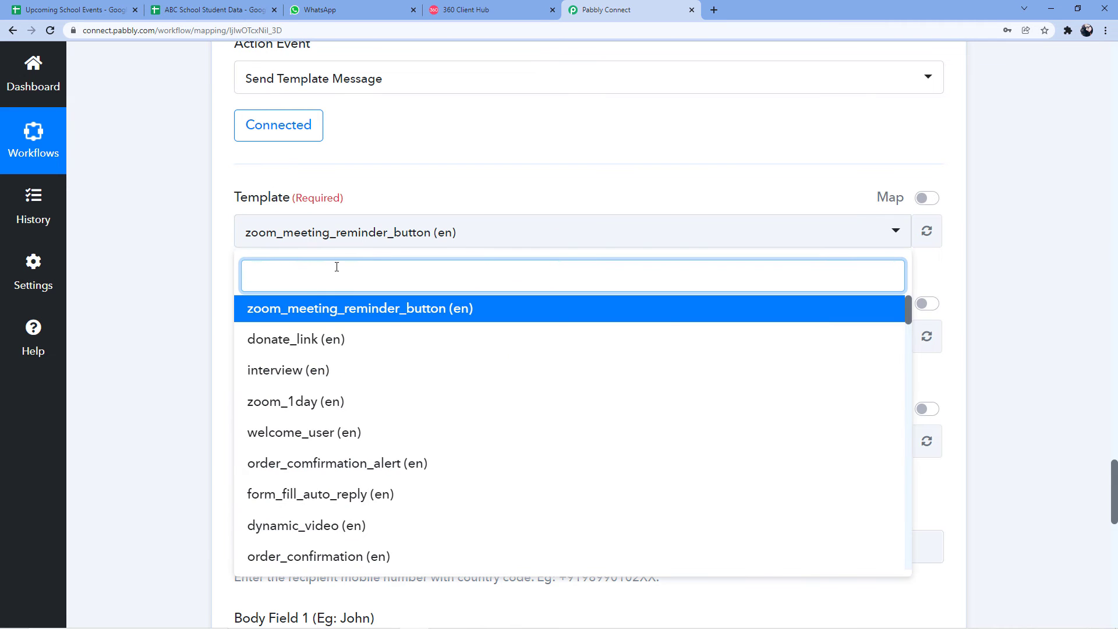
{"action": "type", "text": "Sch"}
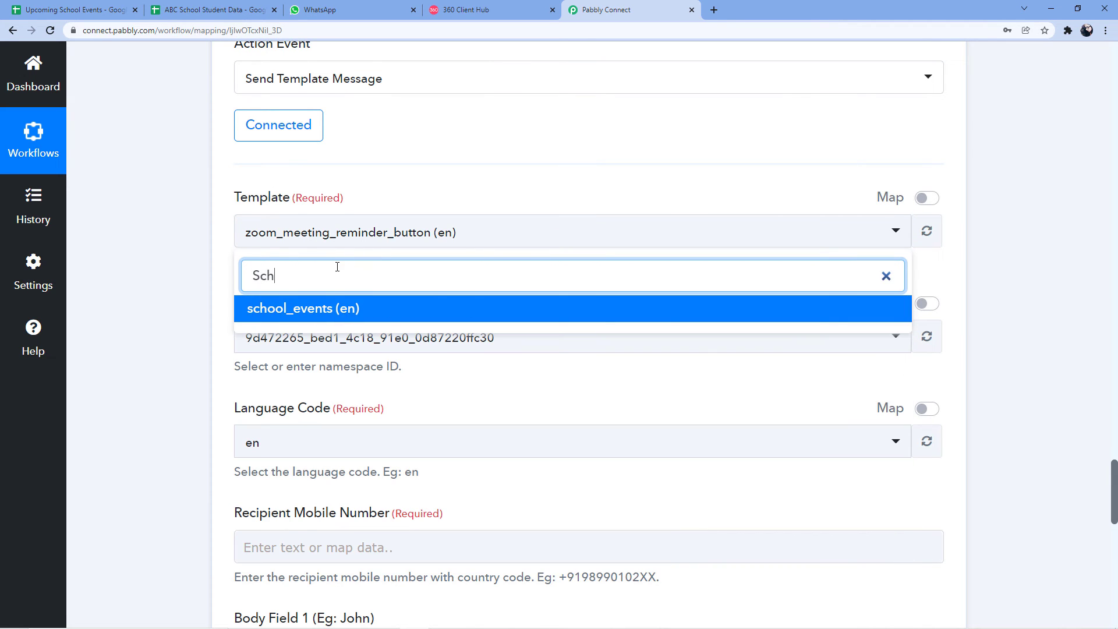
{"action": "left_click", "coordinate": [334, 313]}
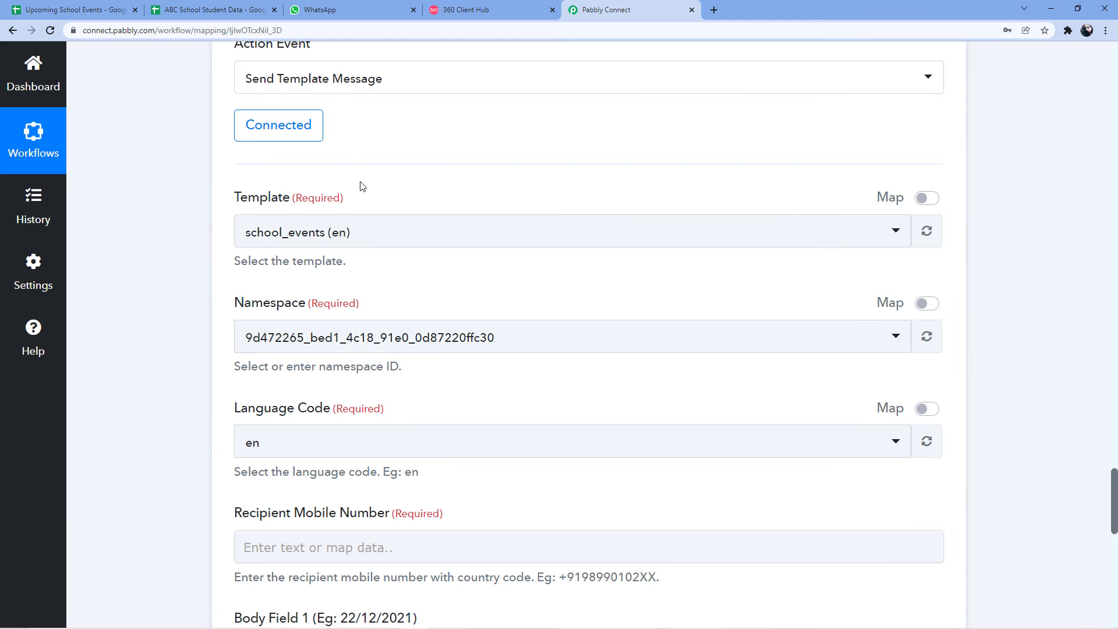
Check the template message fields, the first student's row in the ABC School Student Data sheet, and the mobile number in the Iterator's response
{"action": "scroll", "coordinate": [367, 256], "scroll_direction": "down", "scroll_amount": 1}
{"action": "scroll", "coordinate": [367, 227], "scroll_direction": "down", "scroll_amount": 2}
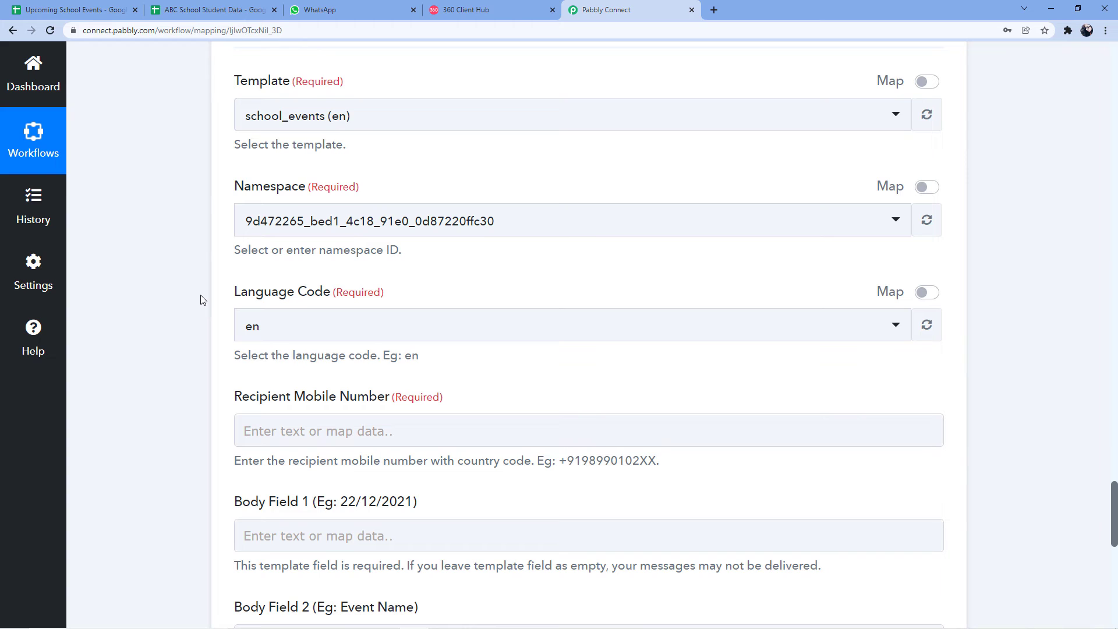
{"action": "scroll", "coordinate": [200, 300], "scroll_direction": "down", "scroll_amount": 3}
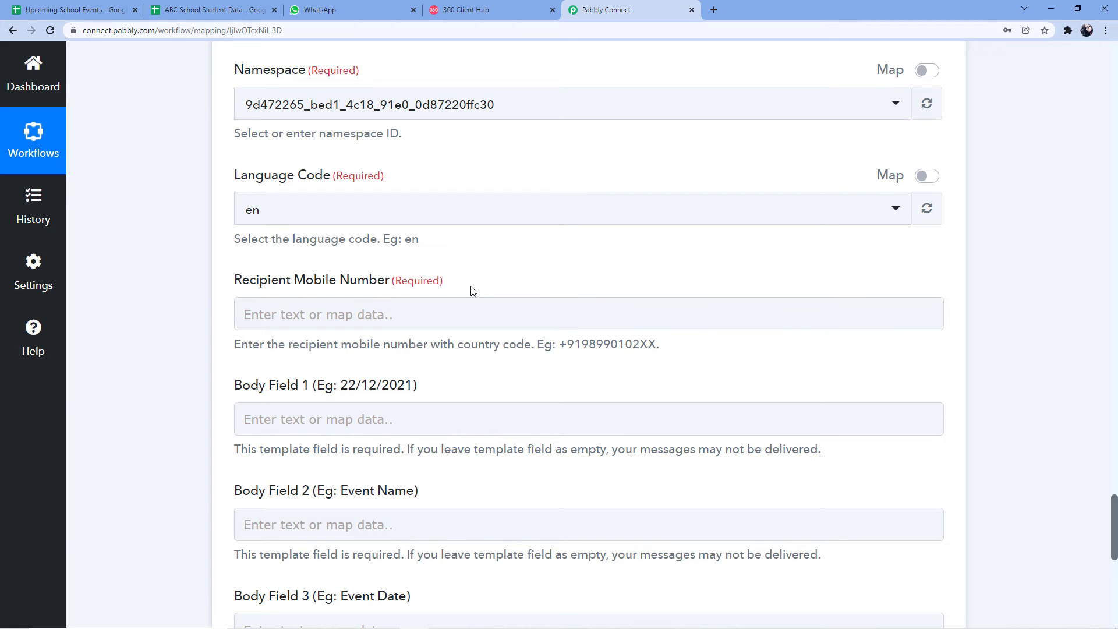
{"action": "left_click", "coordinate": [207, 9]}
{"action": "left_click", "coordinate": [160, 208]}
{"action": "left_click", "coordinate": [103, 206]}
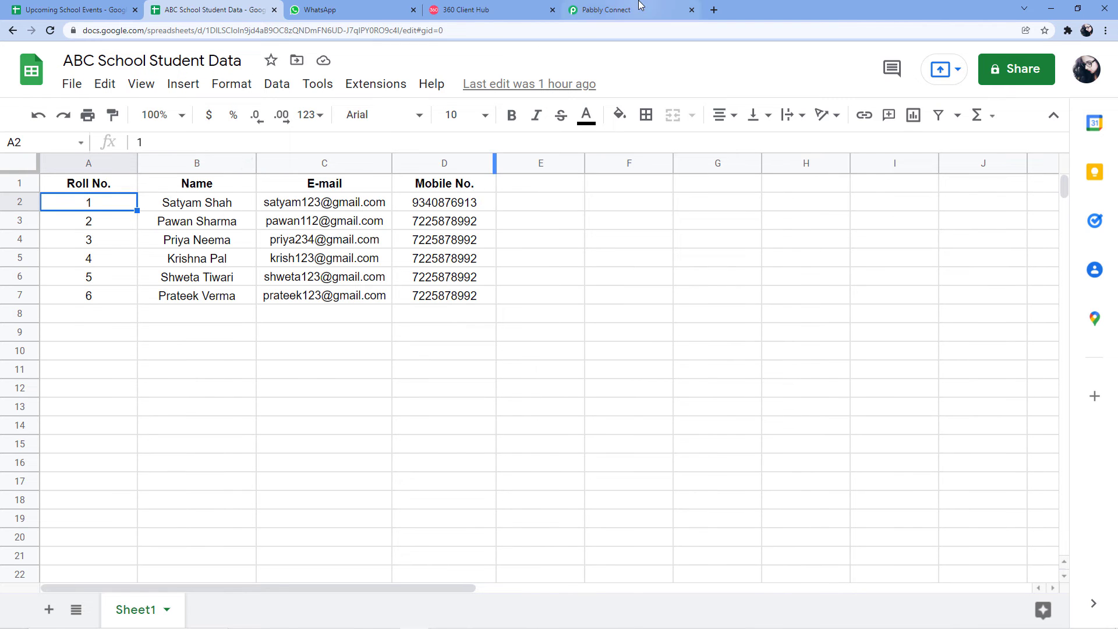
{"action": "left_click", "coordinate": [617, 9]}
{"action": "scroll", "coordinate": [654, 229], "scroll_direction": "up", "scroll_amount": 15}
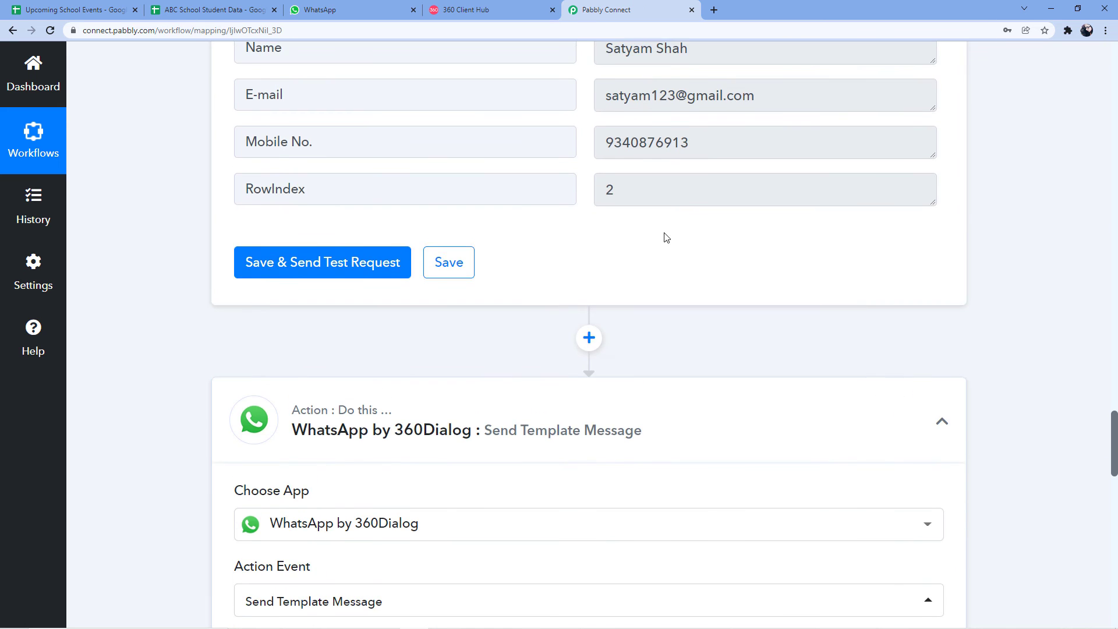
{"action": "scroll", "coordinate": [705, 261], "scroll_direction": "up", "scroll_amount": 1}
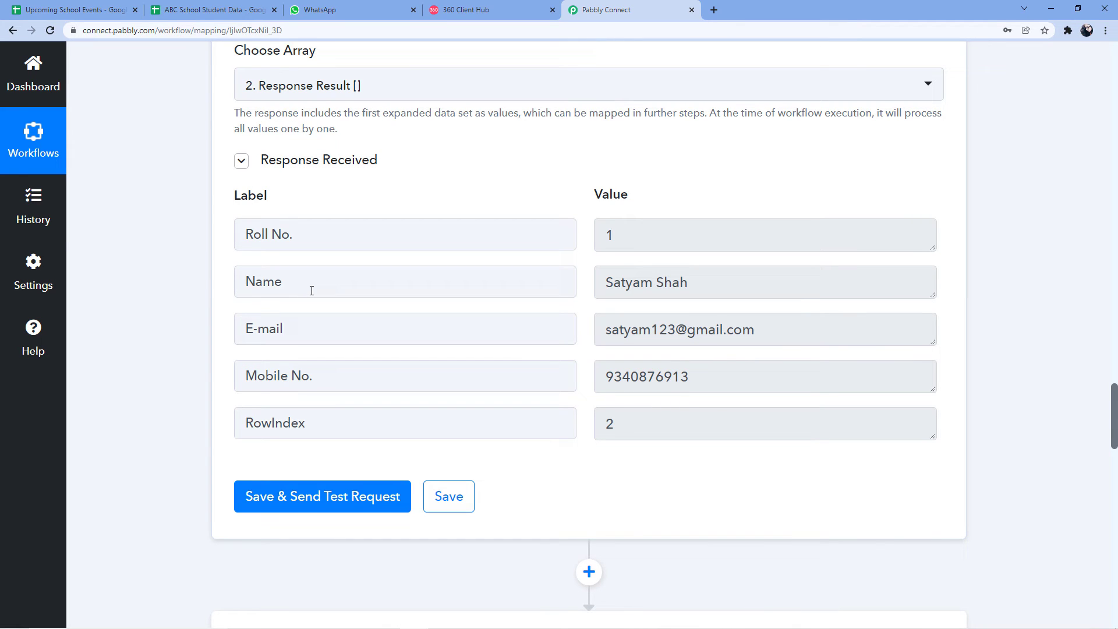
{"action": "left_click_drag", "start_coordinate": [606, 370], "coordinate": [711, 379]}
{"action": "left_click", "coordinate": [676, 377]}
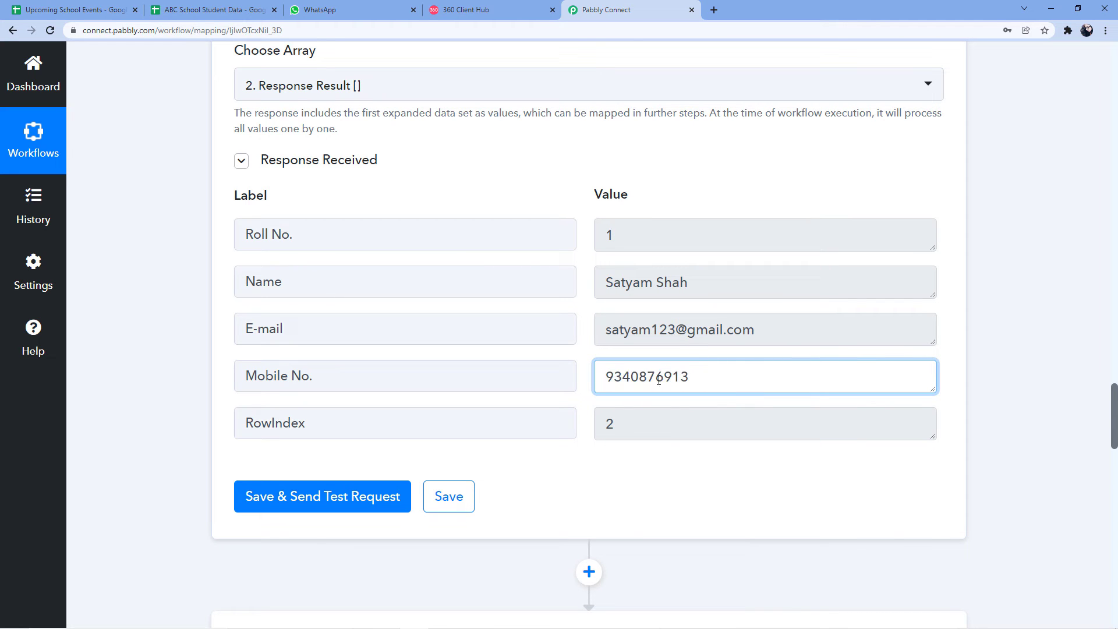
{"action": "scroll", "coordinate": [990, 351], "scroll_direction": "down", "scroll_amount": 15}
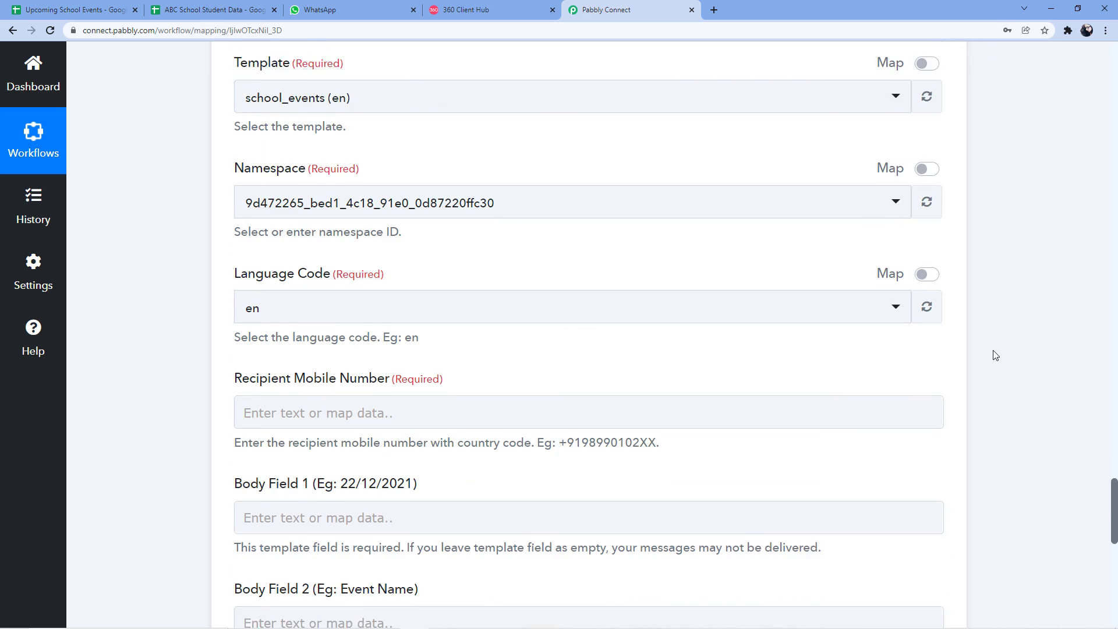
Map the Iterator's Mobile No. value to the Recipient Mobile Number field of the WhatsApp template message
{"action": "left_click", "coordinate": [363, 254]}
{"action": "left_click", "coordinate": [318, 235]}
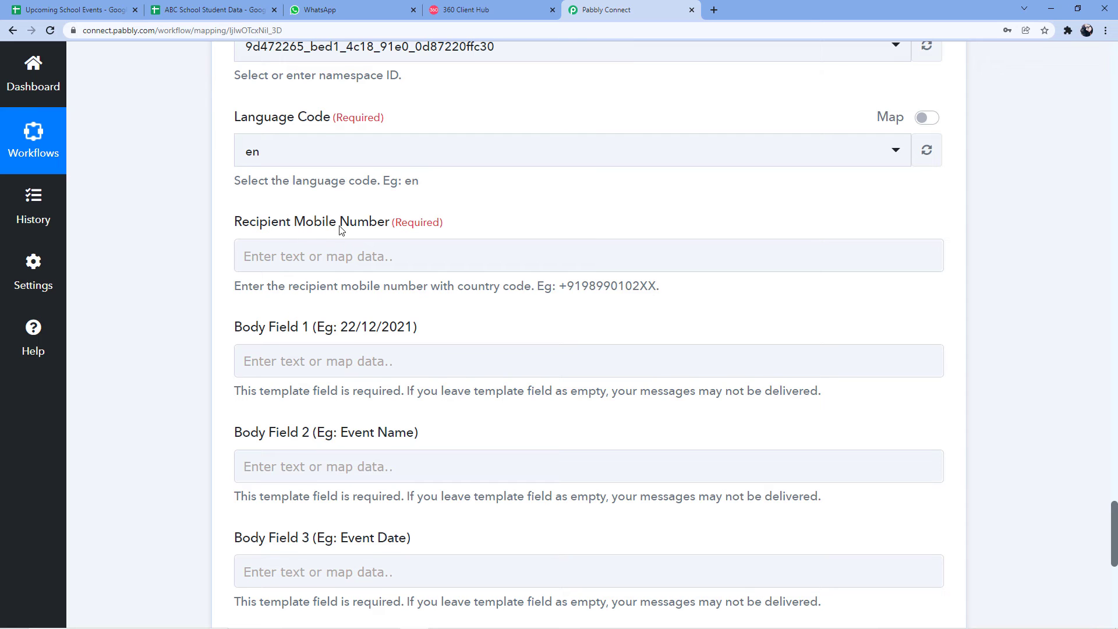
{"action": "left_click", "coordinate": [246, 254]}
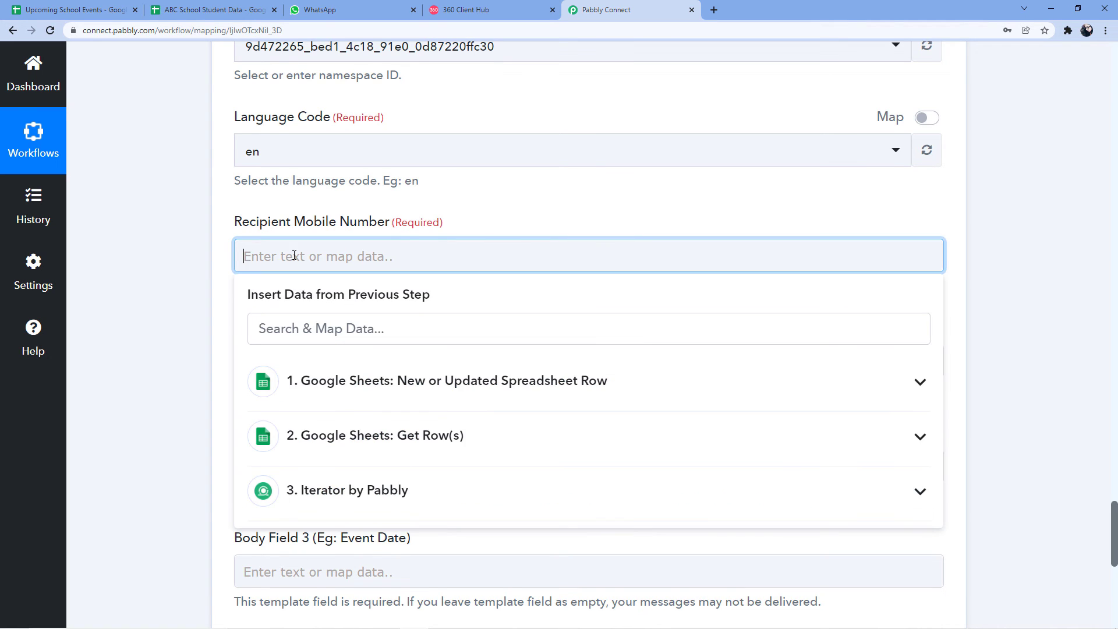
{"action": "scroll", "coordinate": [287, 232], "scroll_direction": "down", "scroll_amount": 1}
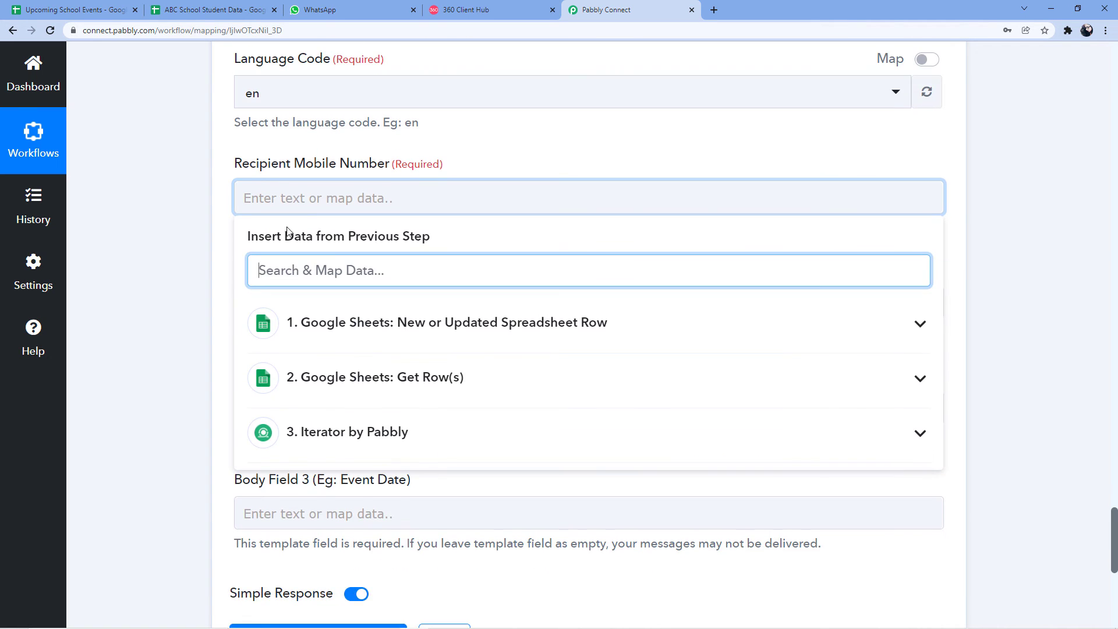
{"action": "left_click", "coordinate": [404, 432]}
{"action": "scroll", "coordinate": [402, 430], "scroll_direction": "down", "scroll_amount": 1}
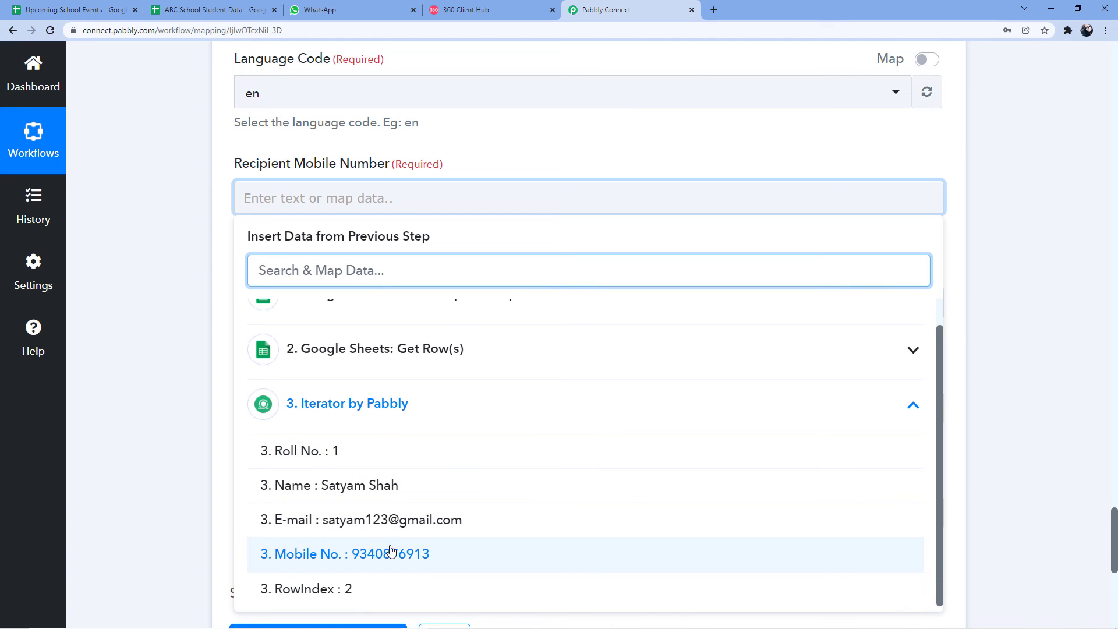
{"action": "left_click", "coordinate": [348, 554]}
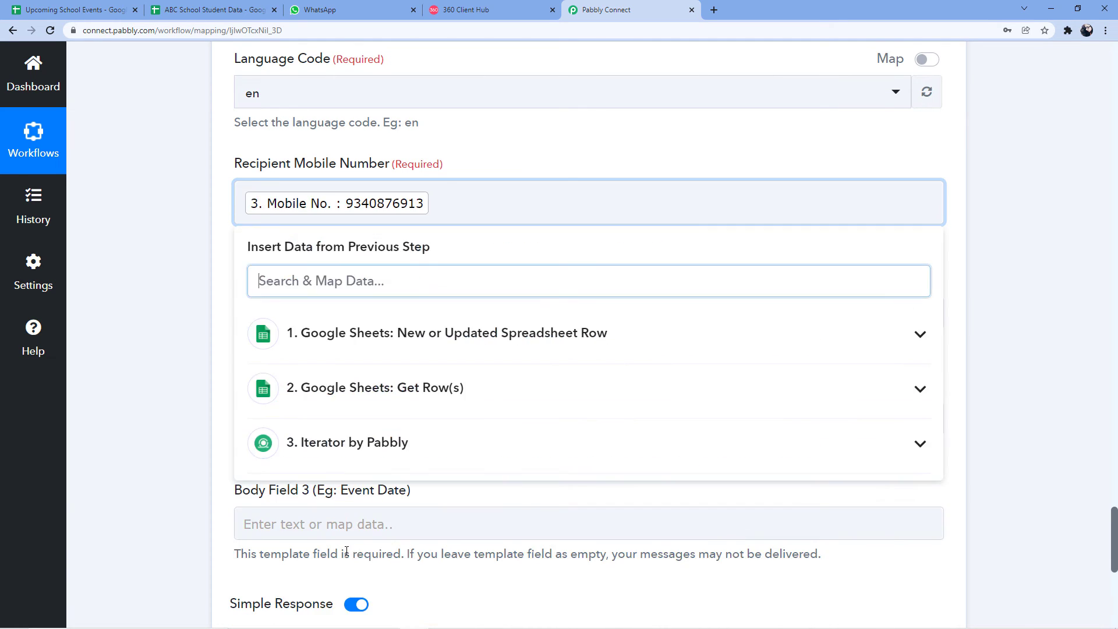
{"action": "left_click", "coordinate": [494, 155]}
{"action": "left_click", "coordinate": [201, 237]}
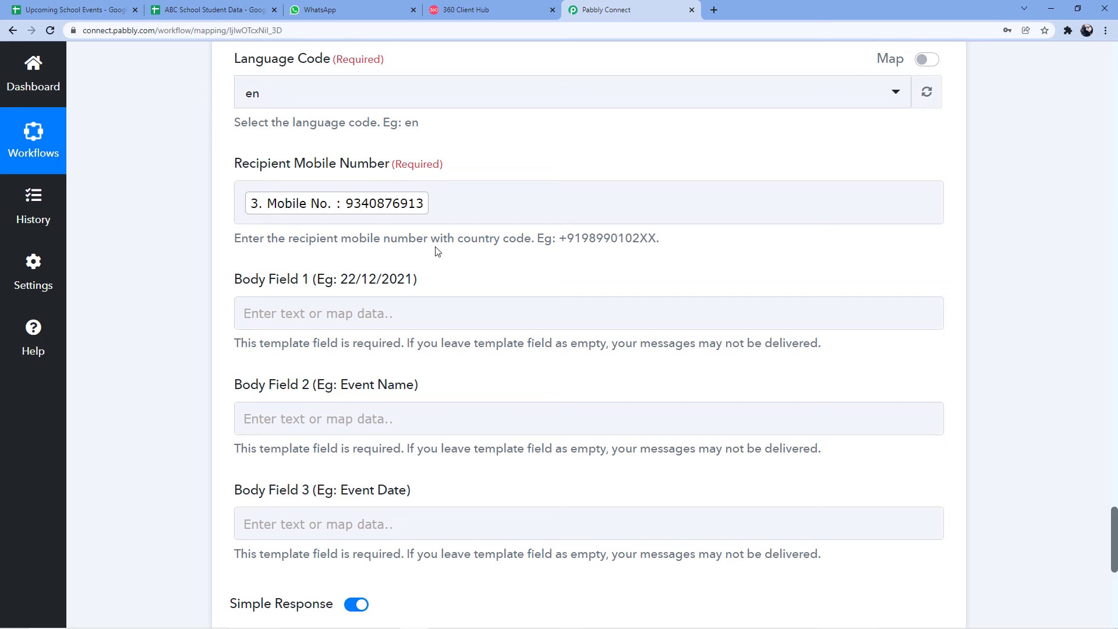
Compare the example number format with the student sheet's mobile numbers, and prefix the mapped recipient number with the country code +91
{"action": "left_click_drag", "start_coordinate": [563, 238], "coordinate": [658, 243]}
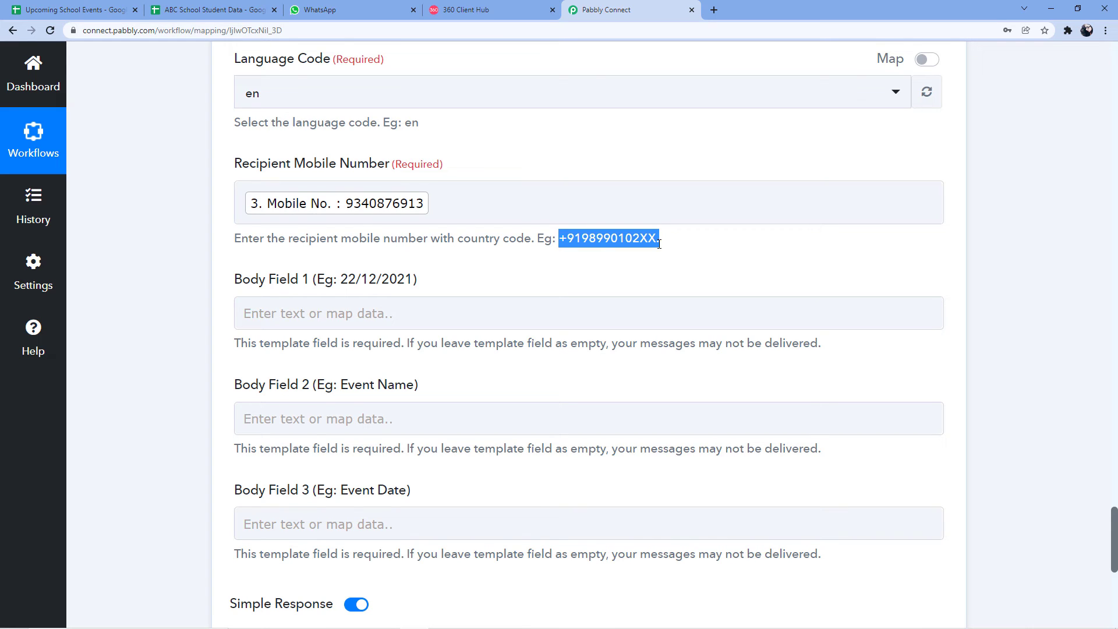
{"action": "left_click", "coordinate": [530, 265]}
{"action": "left_click_drag", "start_coordinate": [560, 238], "coordinate": [580, 242]}
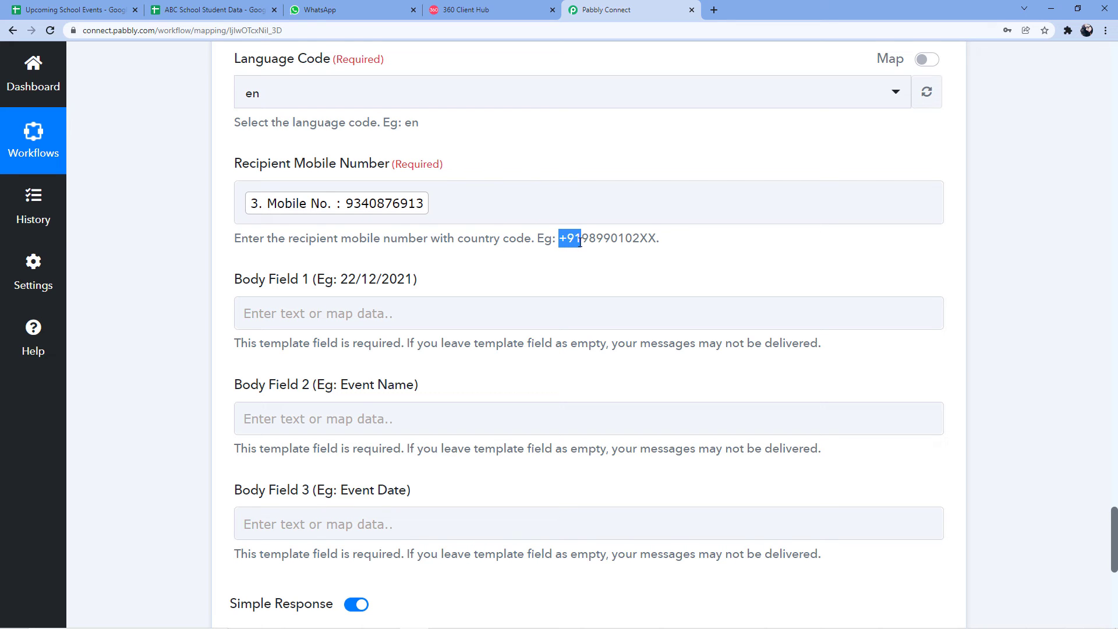
{"action": "left_click", "coordinate": [245, 10]}
{"action": "left_click", "coordinate": [419, 207]}
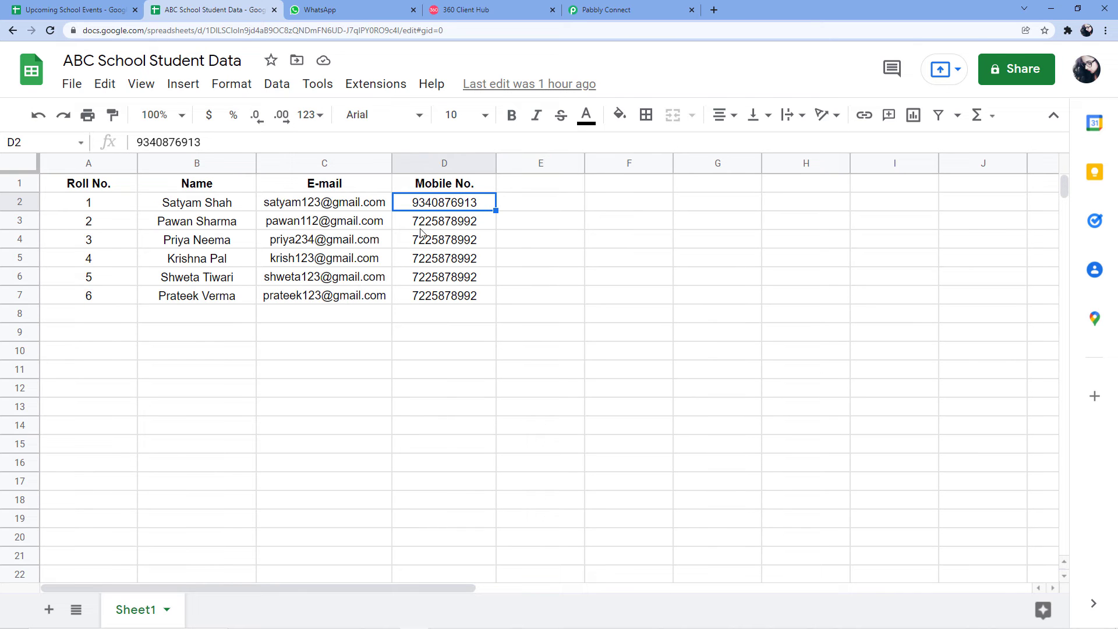
{"action": "left_click", "coordinate": [617, 10]}
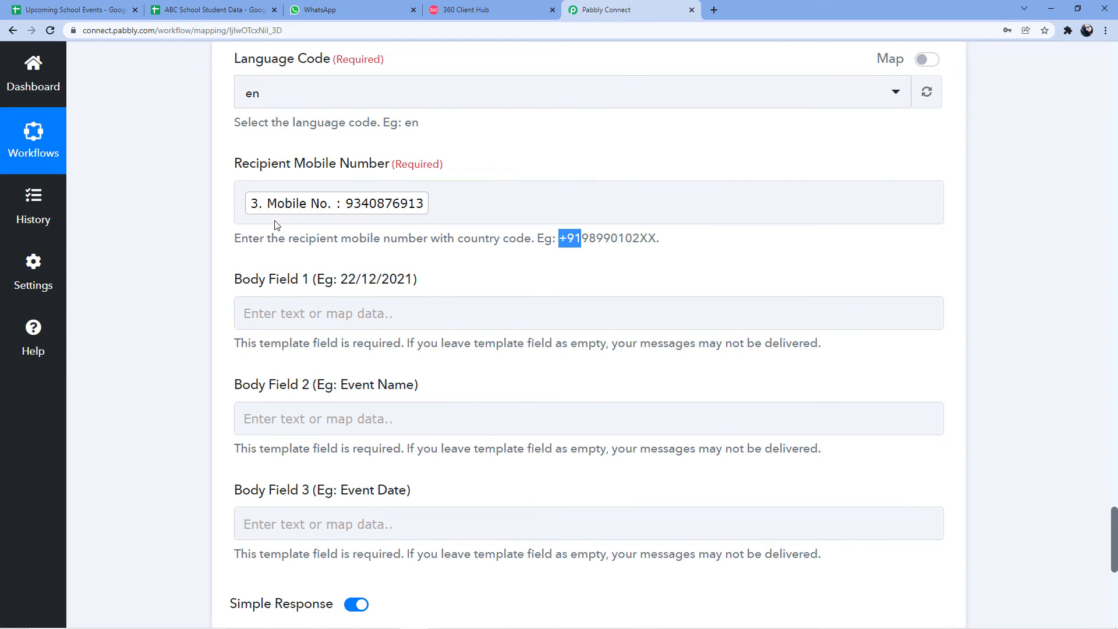
{"action": "left_click", "coordinate": [245, 203]}
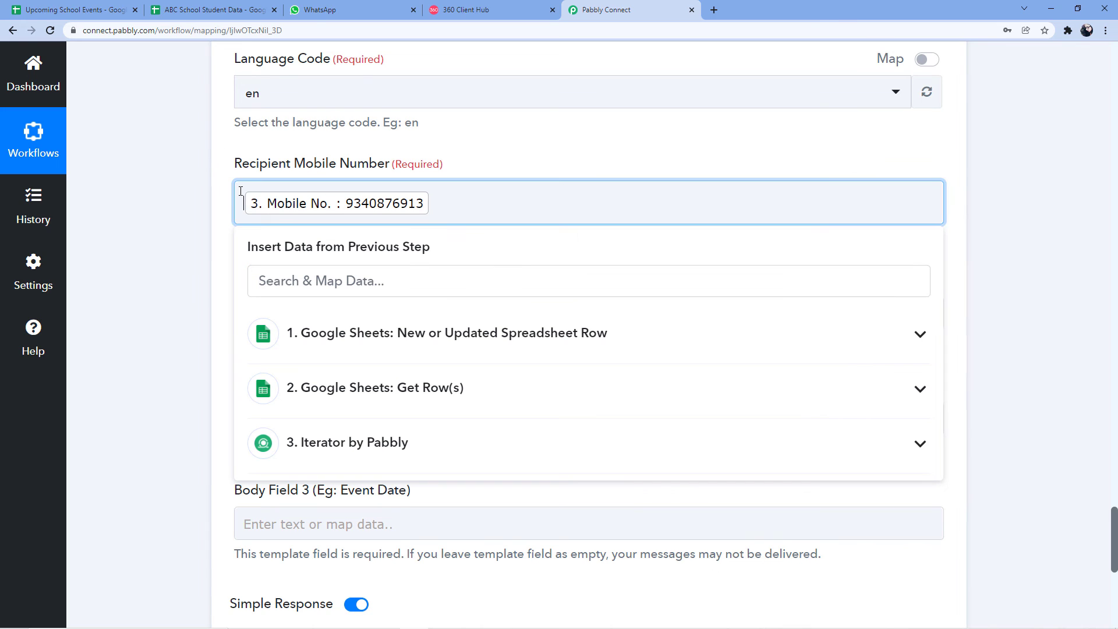
{"action": "type", "text": "+9"}
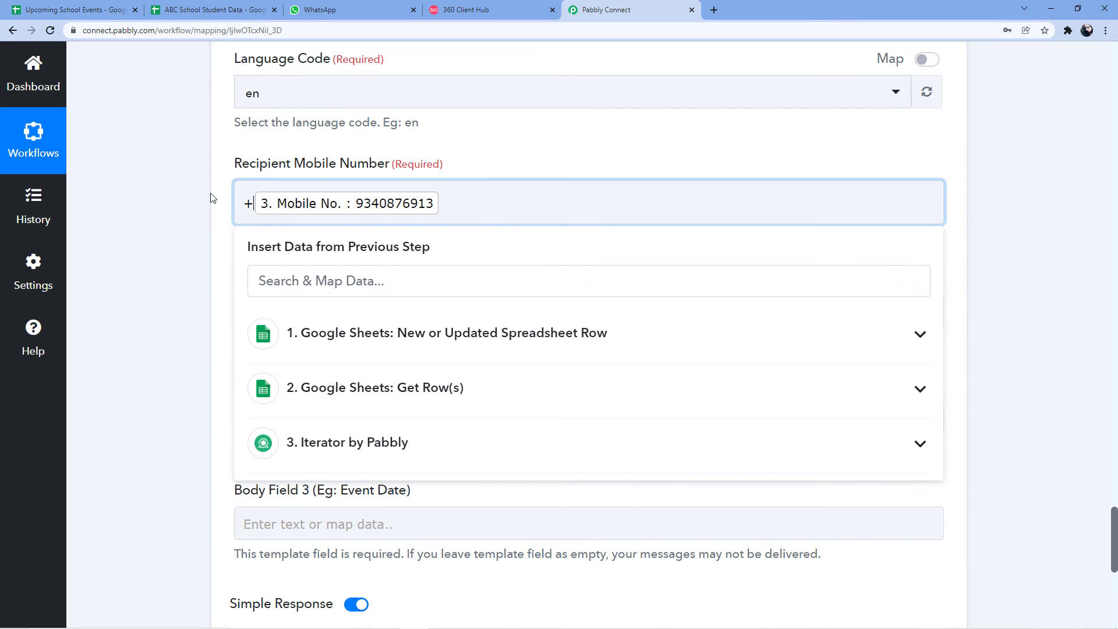
{"action": "type", "text": "1"}
{"action": "left_click", "coordinate": [212, 198]}
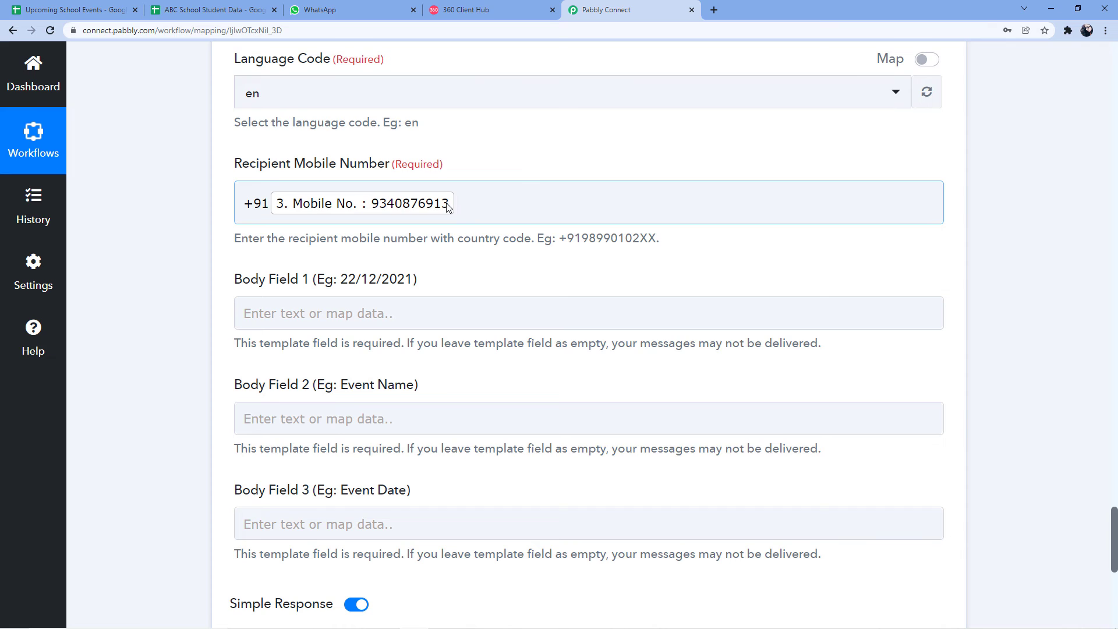
Check variable {{1}} in the school_events template preview in 360 Client Hub and the Notice Date in the Upcoming School Events sheet
{"action": "scroll", "coordinate": [215, 203], "scroll_direction": "down", "scroll_amount": 1}
{"action": "scroll", "coordinate": [215, 204], "scroll_direction": "down", "scroll_amount": 2}
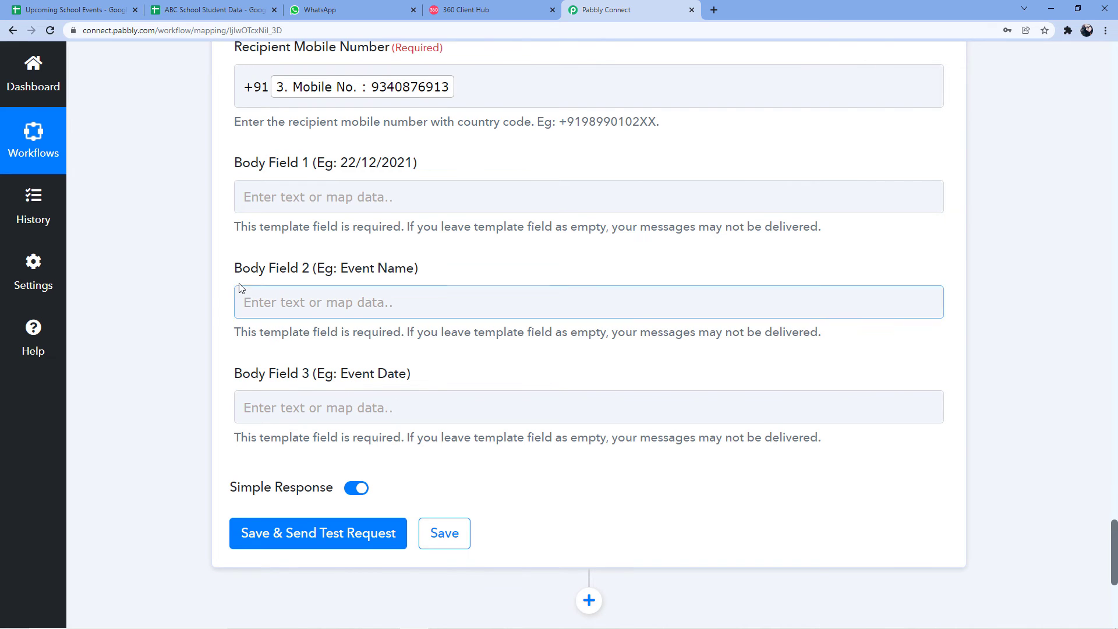
{"action": "left_click", "coordinate": [451, 7]}
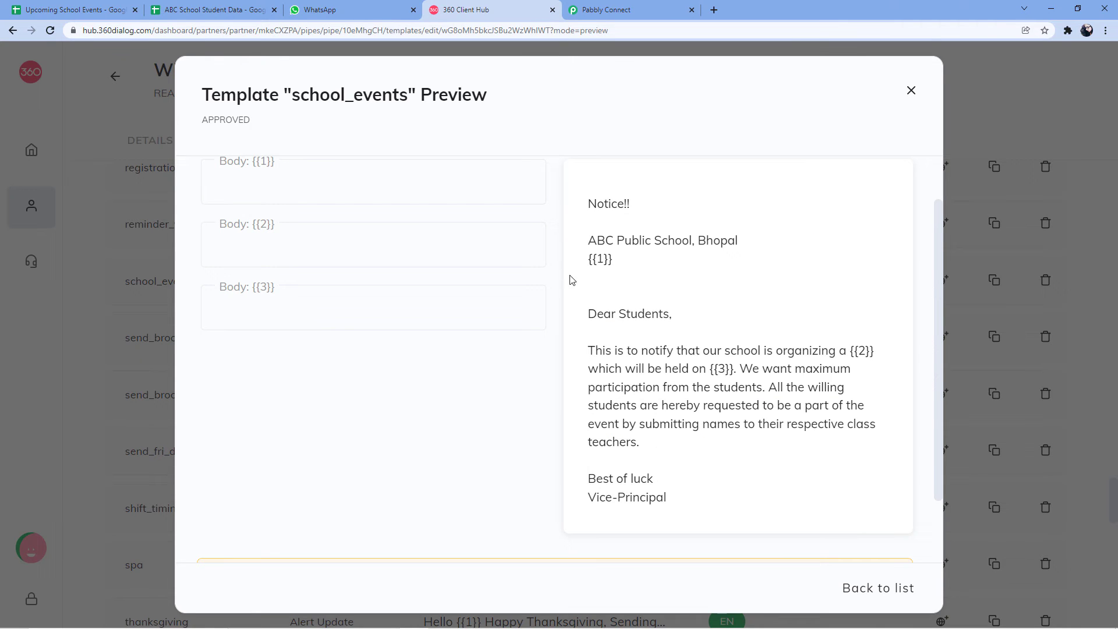
{"action": "left_click_drag", "start_coordinate": [606, 258], "coordinate": [593, 258]}
{"action": "left_click", "coordinate": [600, 259]}
{"action": "double_click", "coordinate": [600, 259]}
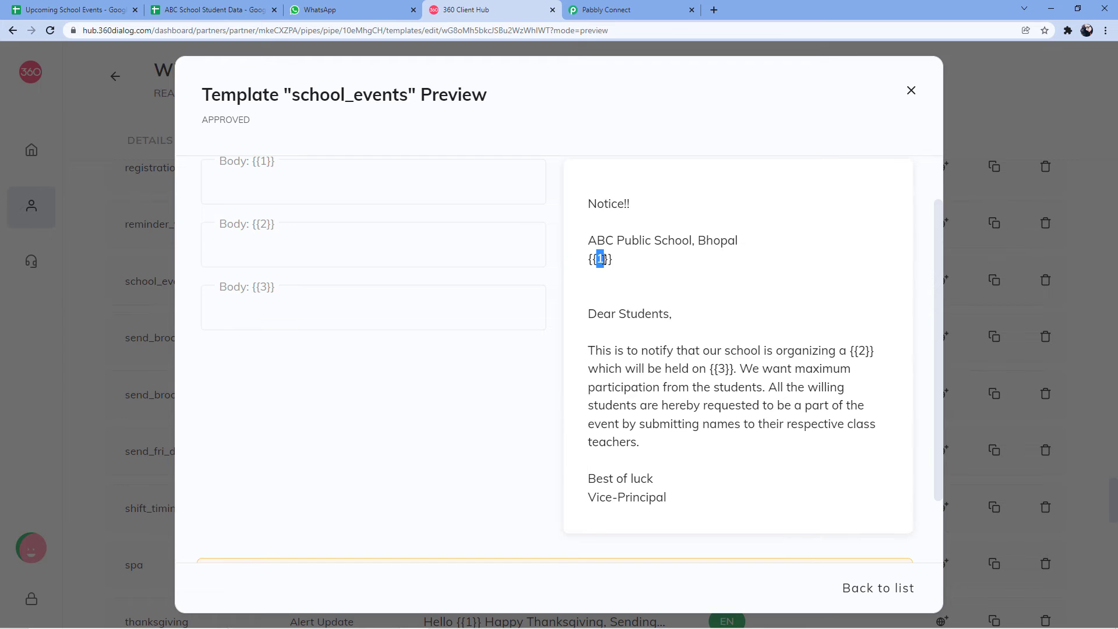
{"action": "left_click", "coordinate": [626, 257]}
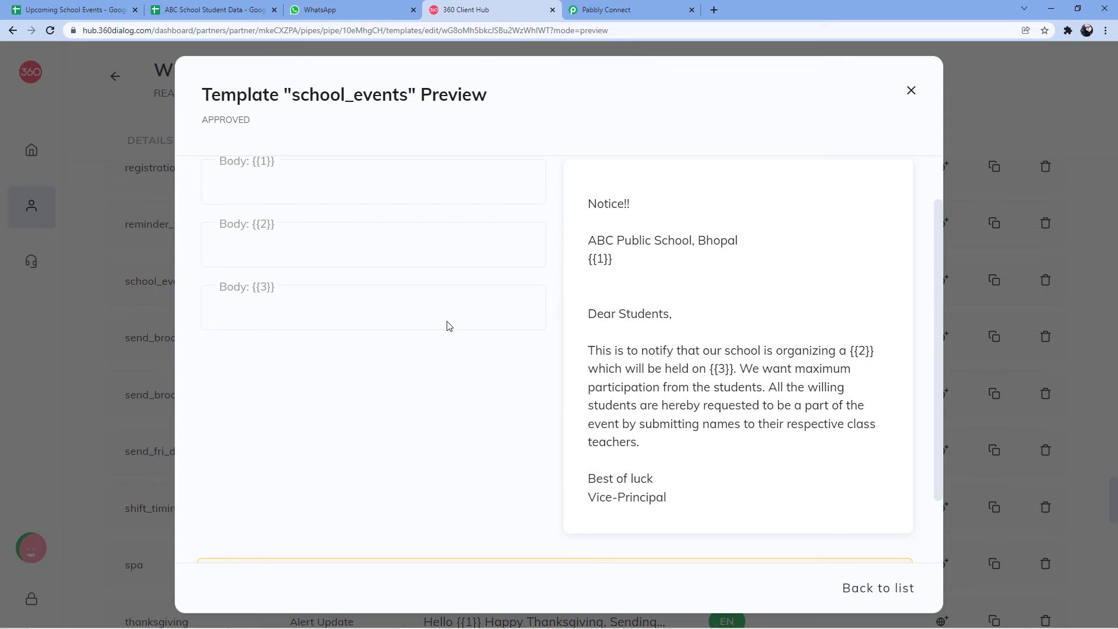
{"action": "left_click", "coordinate": [73, 10]}
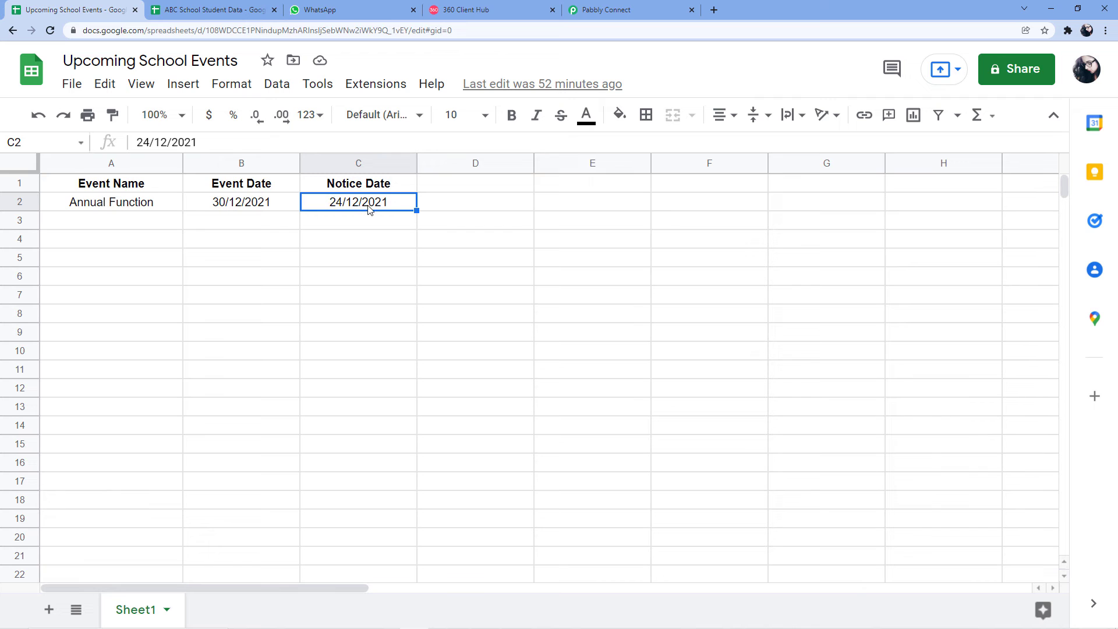
{"action": "left_click", "coordinate": [626, 9]}
{"action": "scroll", "coordinate": [636, 176], "scroll_direction": "up", "scroll_amount": 5}
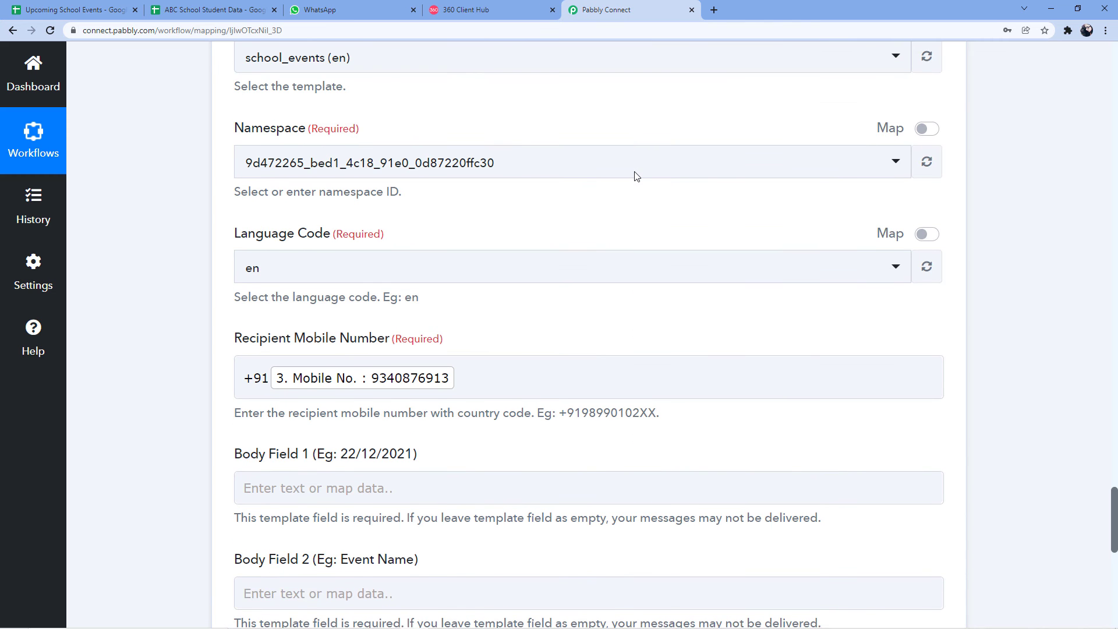
{"action": "scroll", "coordinate": [636, 176], "scroll_direction": "down", "scroll_amount": 2}
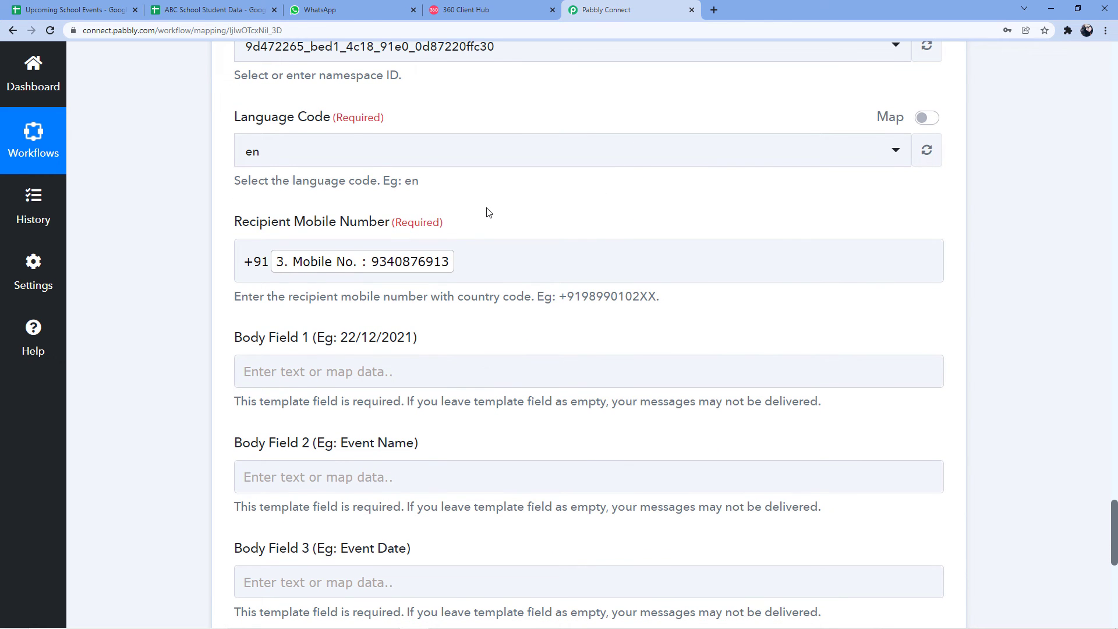
{"action": "scroll", "coordinate": [488, 212], "scroll_direction": "down", "scroll_amount": 2}
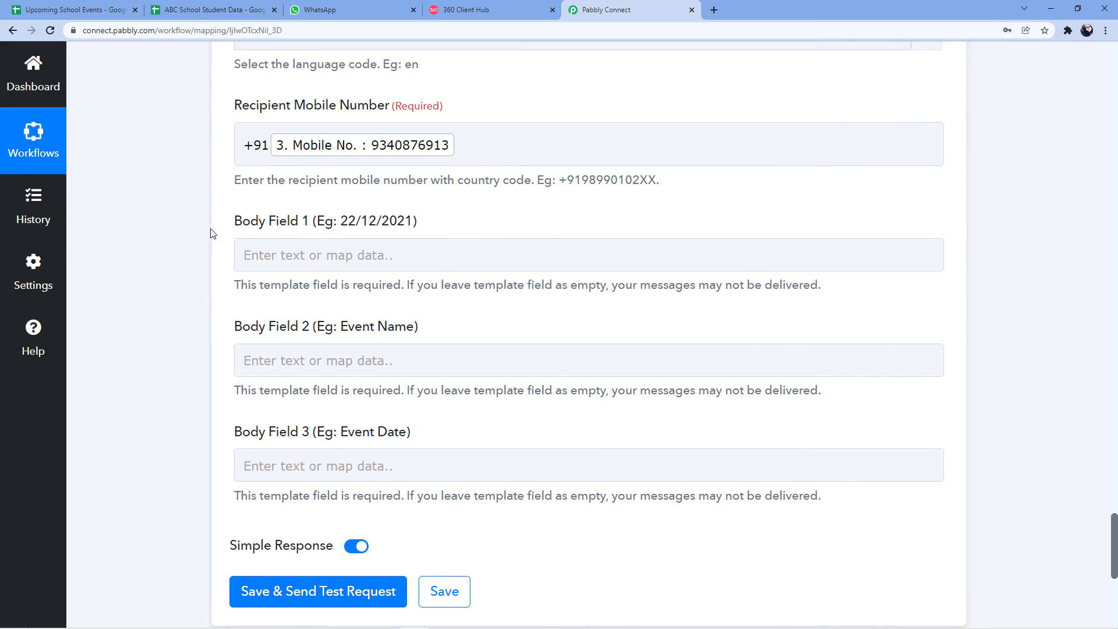
{"action": "left_click", "coordinate": [122, 6]}
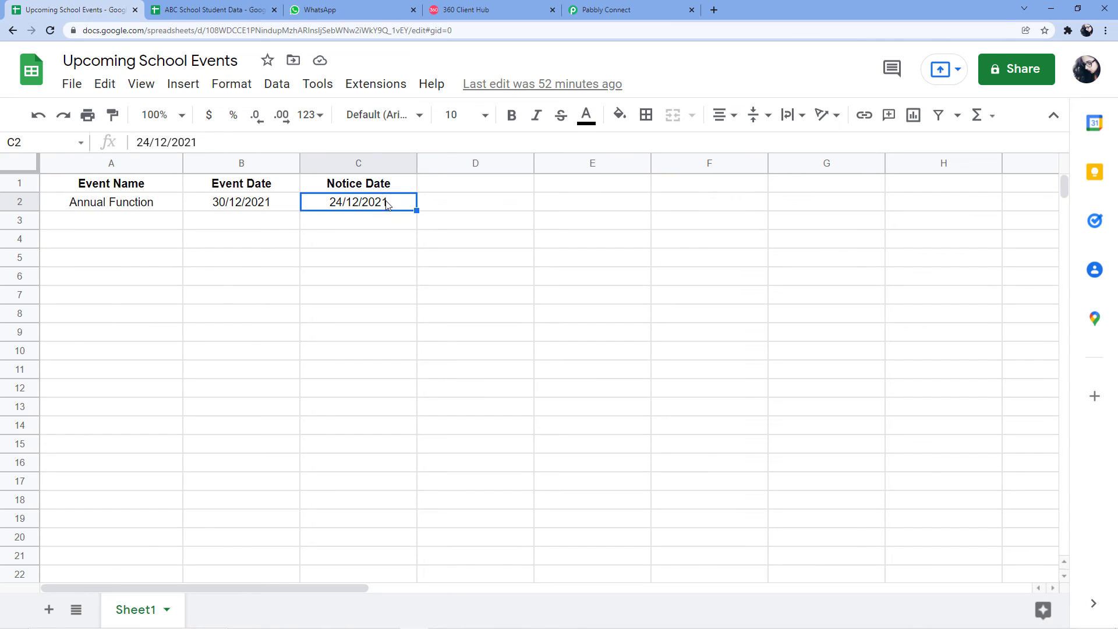
{"action": "left_click", "coordinate": [598, 7]}
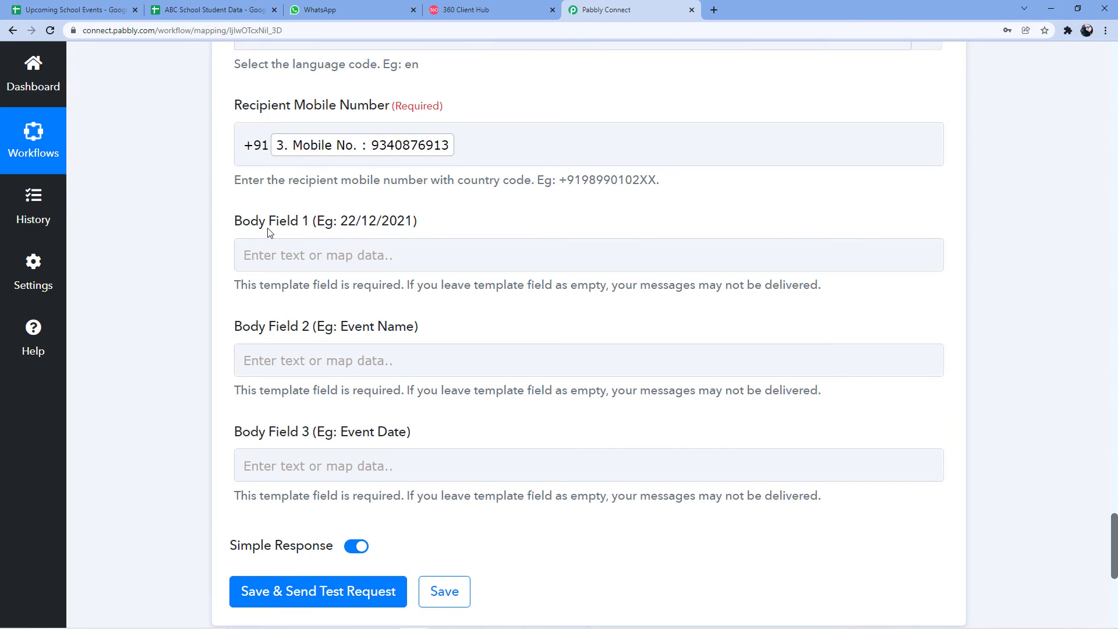
Map Notice Date from the New or Updated Spreadsheet Row step to Body Field 1
{"action": "left_click", "coordinate": [272, 255]}
{"action": "scroll", "coordinate": [240, 285], "scroll_direction": "down", "scroll_amount": 1}
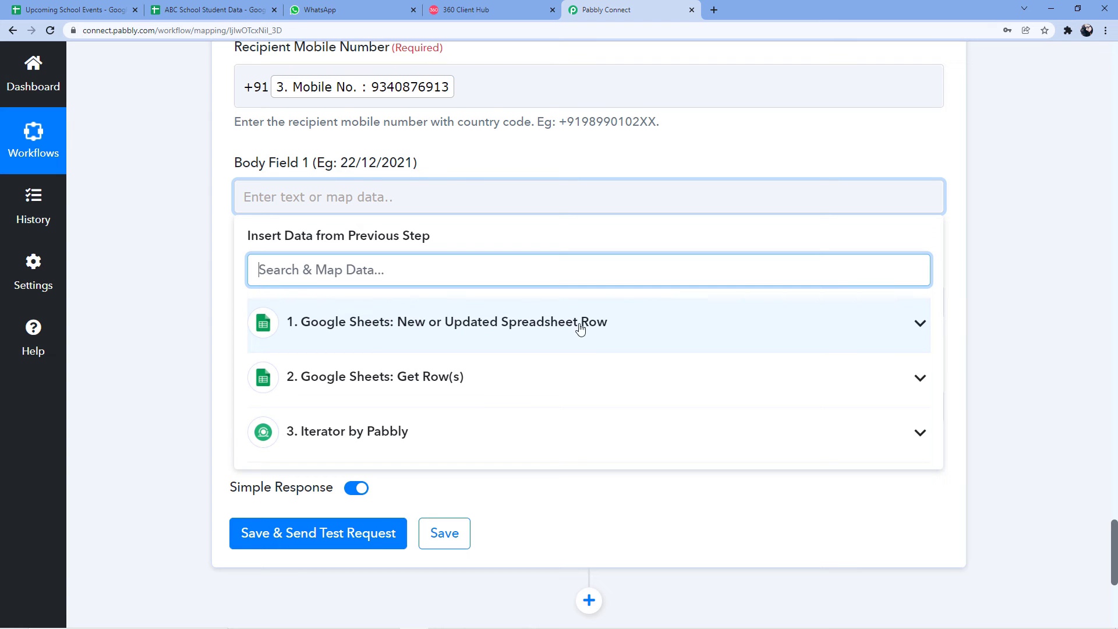
{"action": "key", "text": "ctrl+1"}
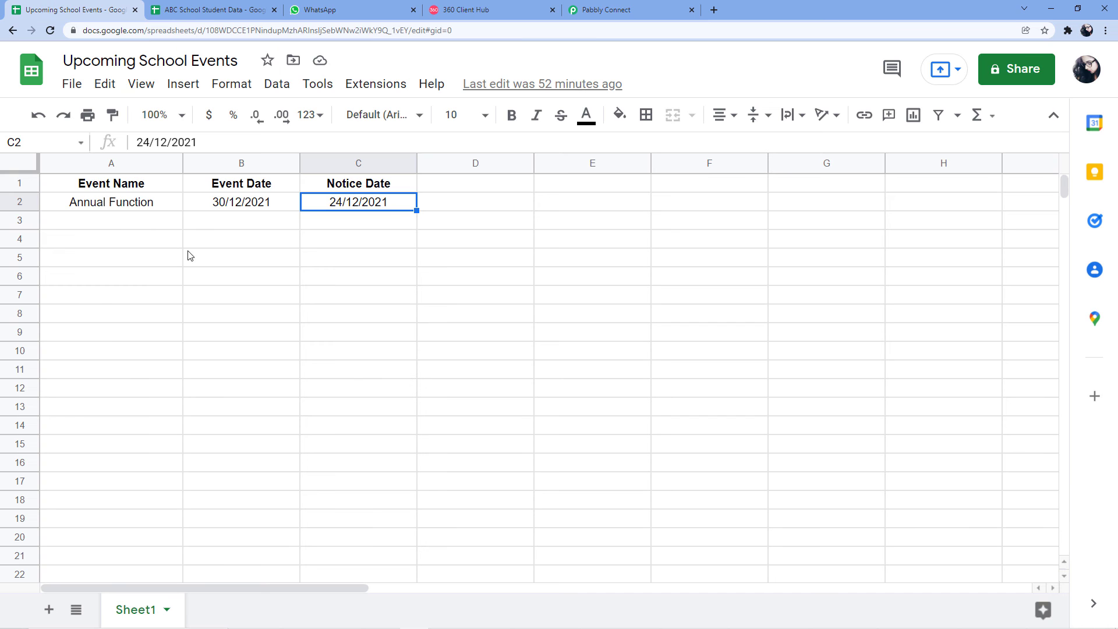
{"action": "left_click", "coordinate": [589, 6]}
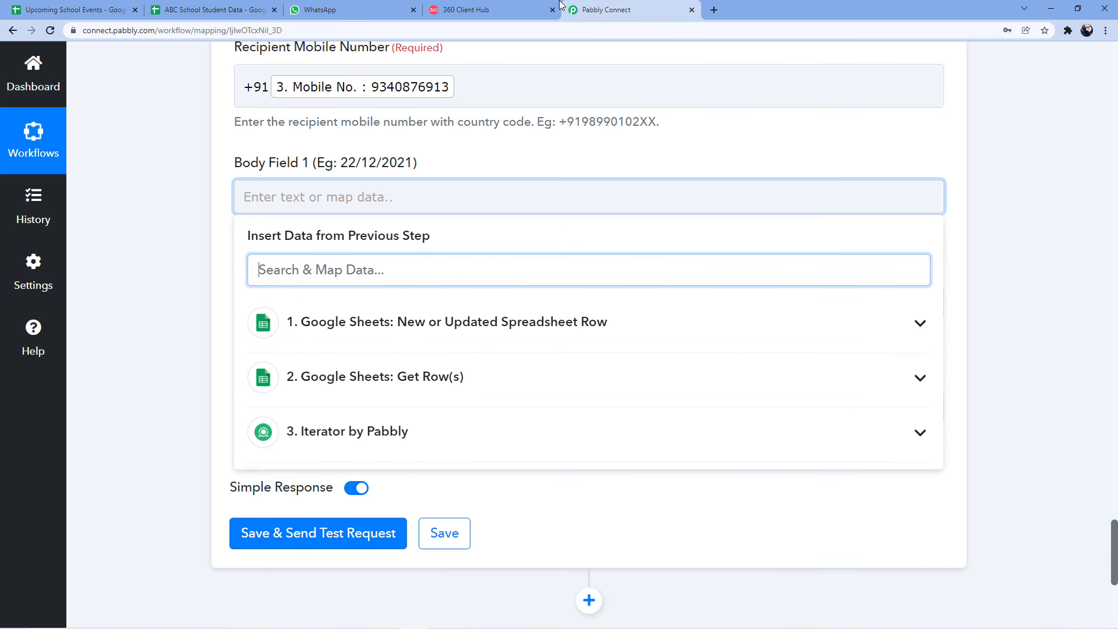
{"action": "left_click", "coordinate": [378, 322]}
{"action": "scroll", "coordinate": [344, 390], "scroll_direction": "down", "scroll_amount": 1}
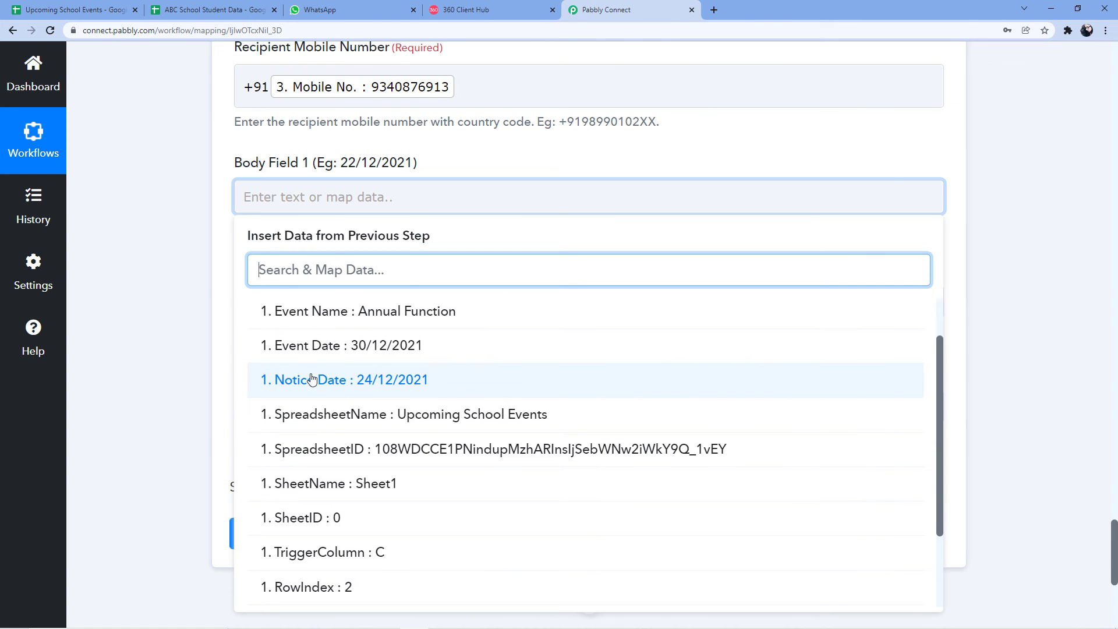
{"action": "left_click", "coordinate": [340, 381]}
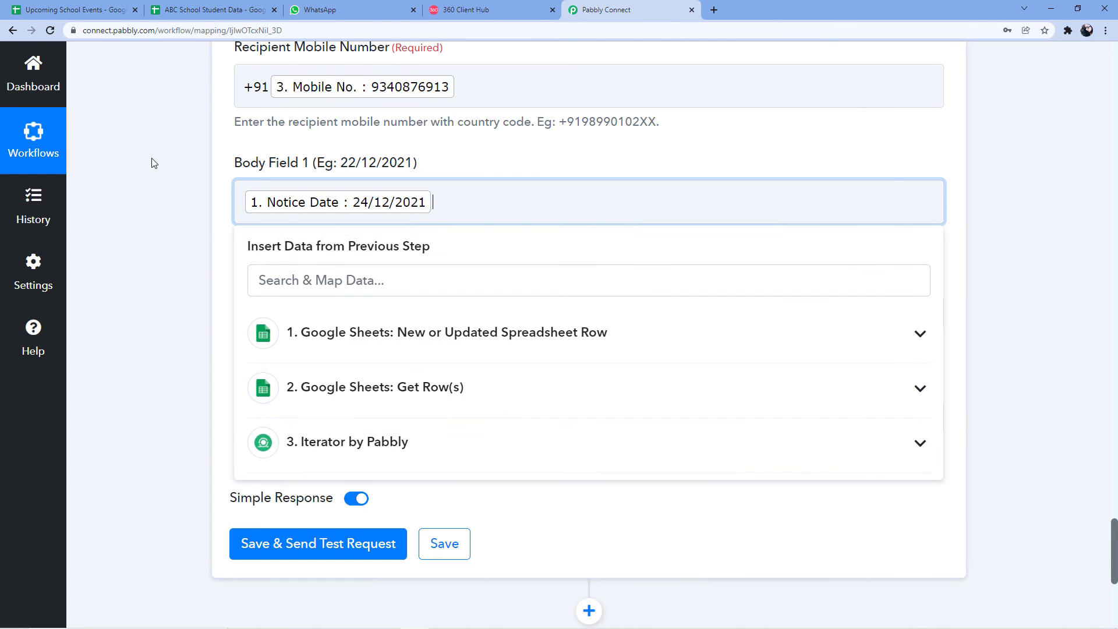
{"action": "left_click", "coordinate": [216, 185]}
Check variable {{2}} in the 360 Client Hub preview, and map Event Name from the New or Updated Spreadsheet Row step to Body Field 2
{"action": "scroll", "coordinate": [203, 209], "scroll_direction": "down", "scroll_amount": 1}
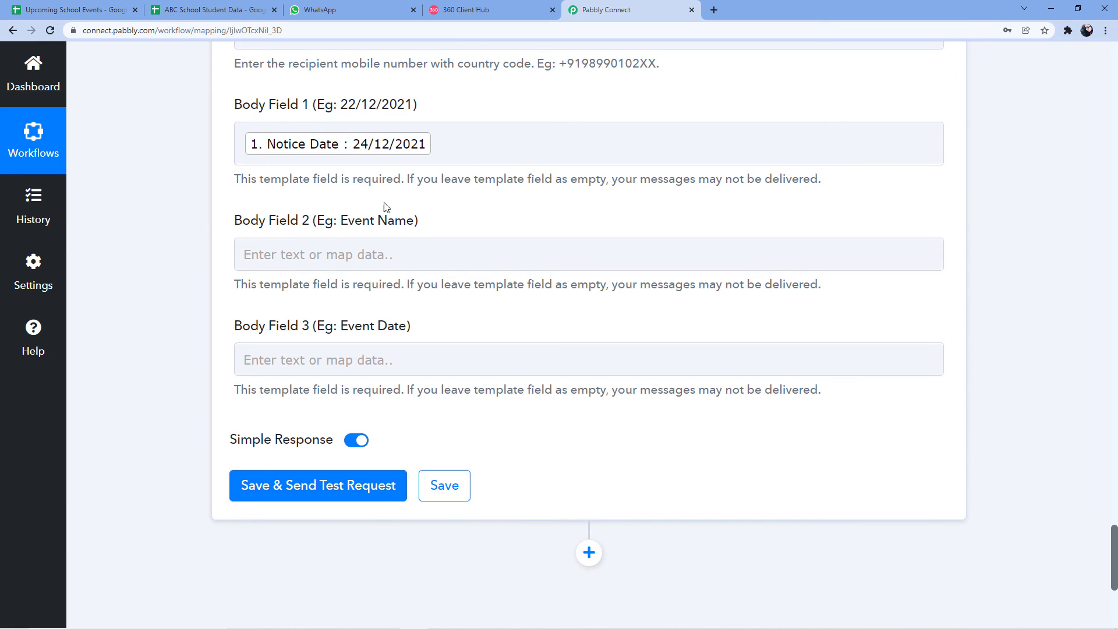
{"action": "left_click", "coordinate": [466, 10]}
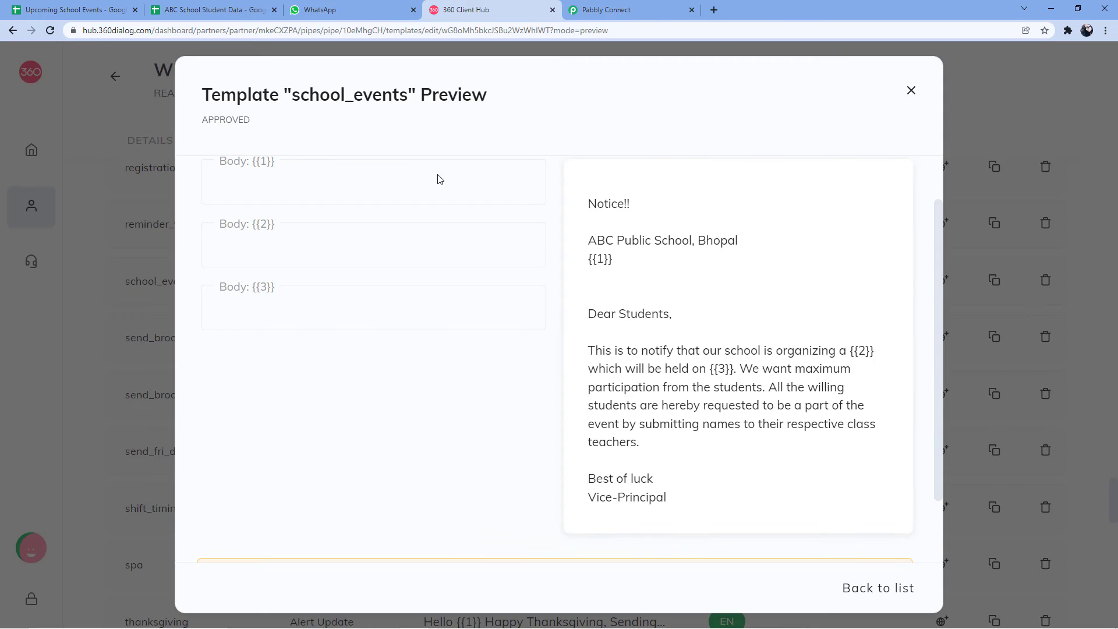
{"action": "double_click", "coordinate": [862, 350]}
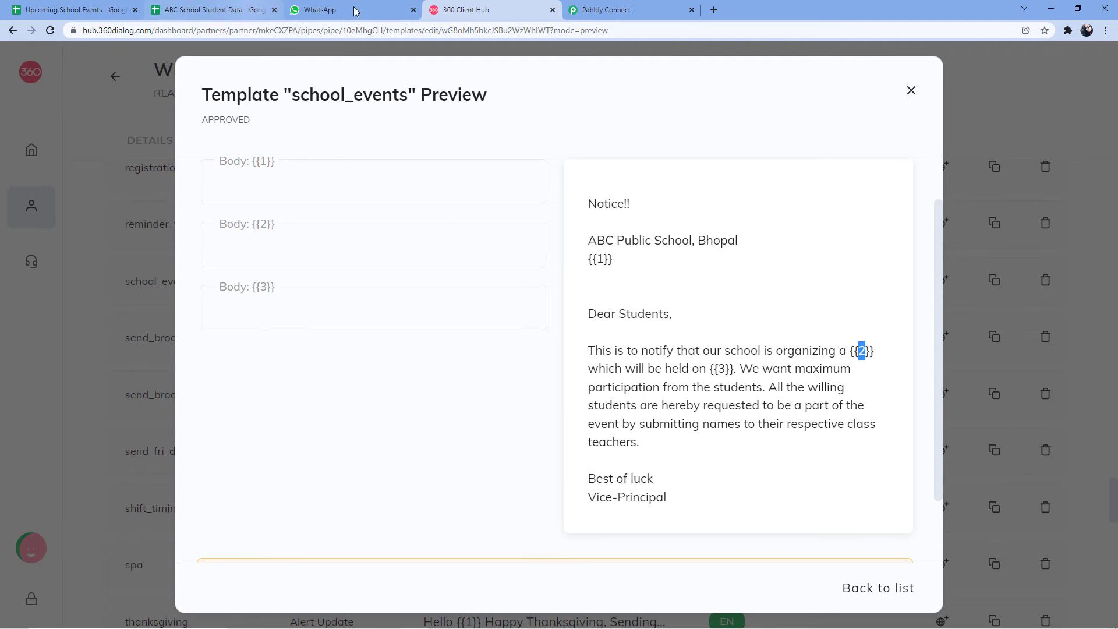
{"action": "left_click", "coordinate": [575, 10]}
{"action": "left_click", "coordinate": [258, 252]}
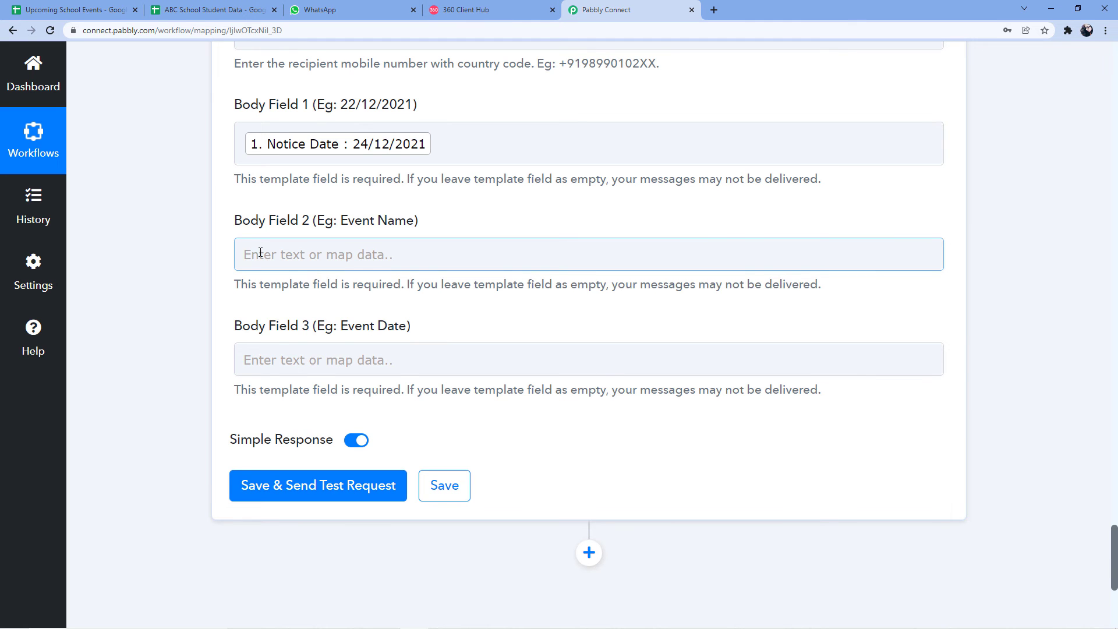
{"action": "left_click", "coordinate": [260, 252]}
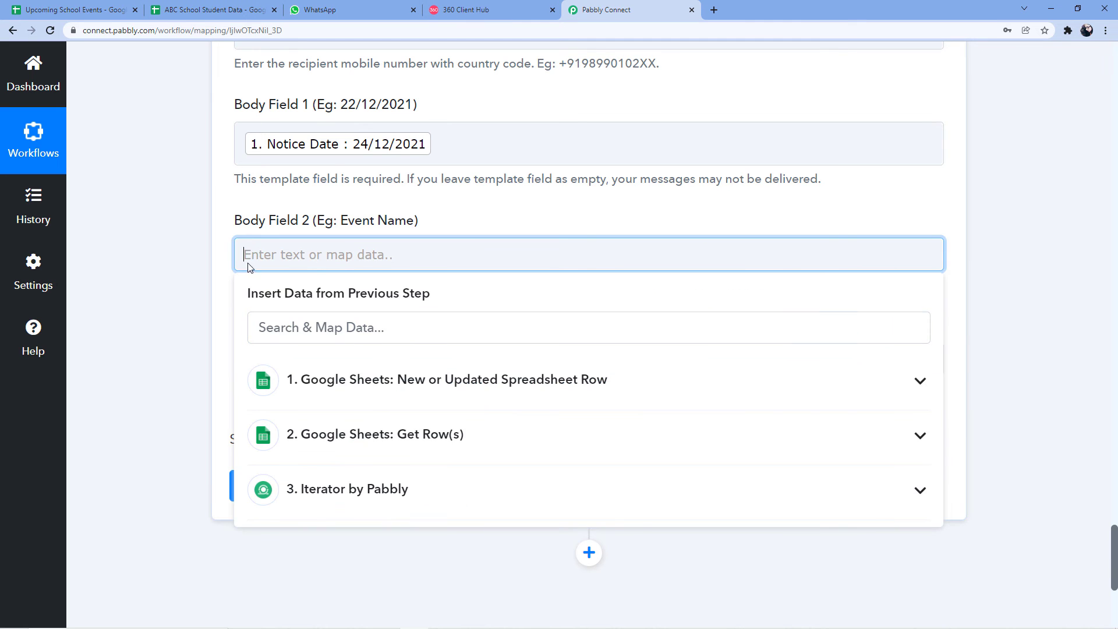
{"action": "left_click", "coordinate": [355, 386]}
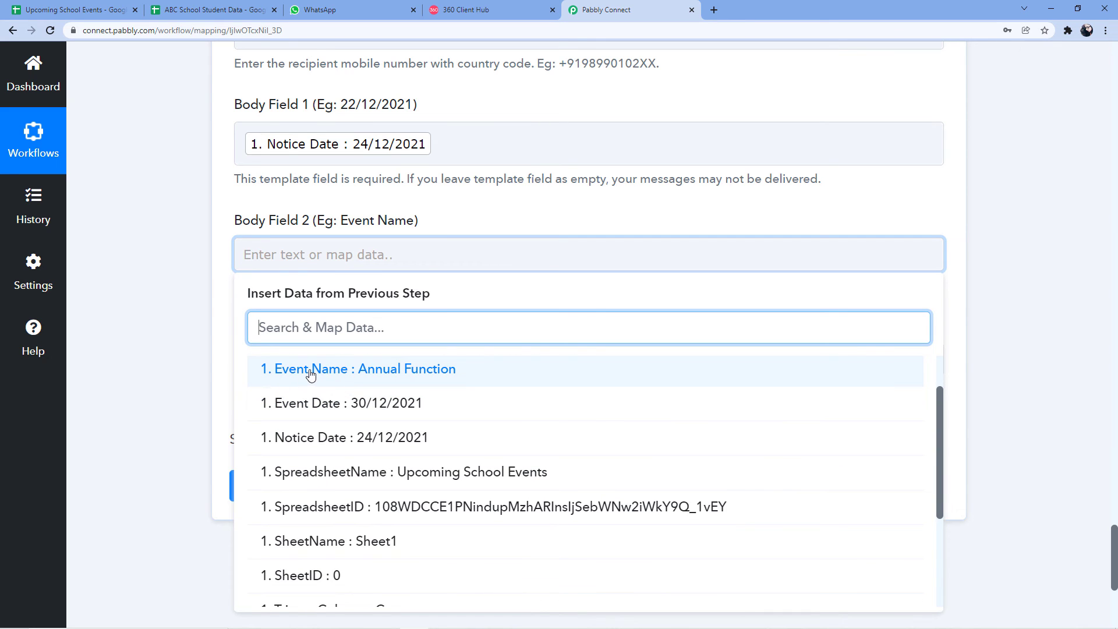
{"action": "left_click", "coordinate": [349, 375]}
{"action": "left_click", "coordinate": [349, 376]}
{"action": "left_click", "coordinate": [308, 213]}
{"action": "scroll", "coordinate": [314, 268], "scroll_direction": "down", "scroll_amount": 1}
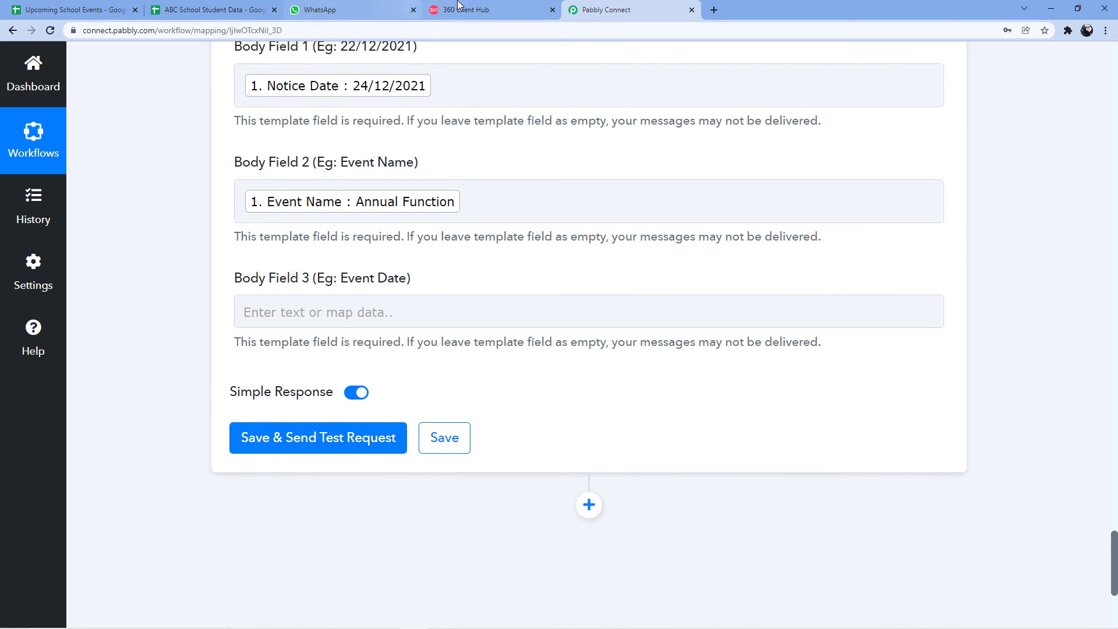
Check variable {{3}} in the 360 Client Hub preview, and map Event Date from the New or Updated Spreadsheet Row step to Body Field 3
{"action": "left_click", "coordinate": [504, 8]}
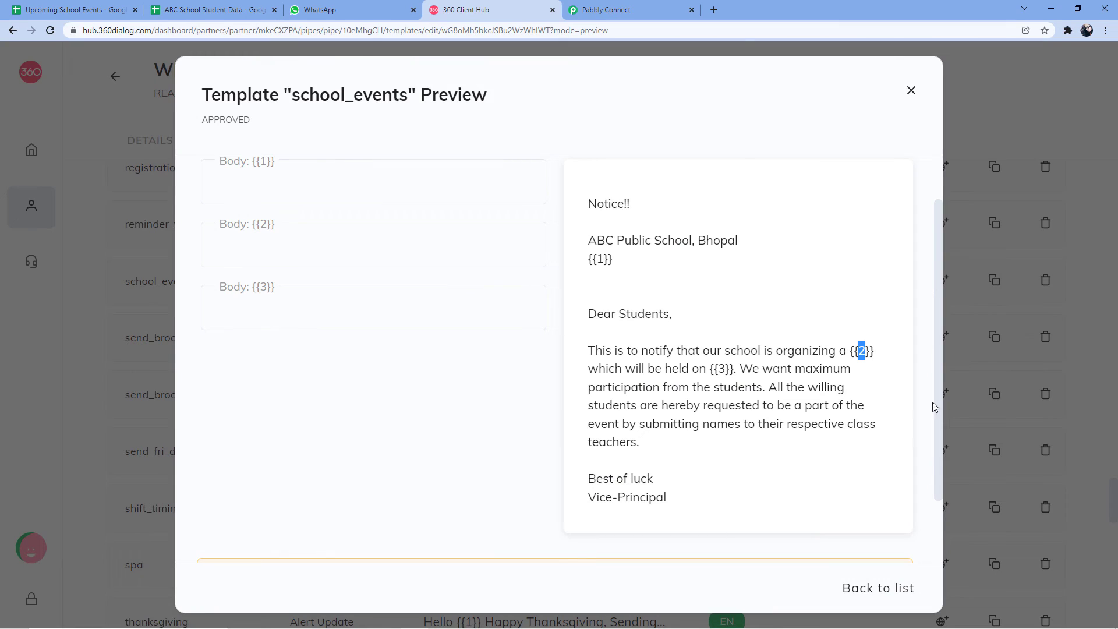
{"action": "left_click", "coordinate": [724, 369]}
{"action": "key", "text": "ctrl+Tab"}
{"action": "left_click", "coordinate": [297, 314]}
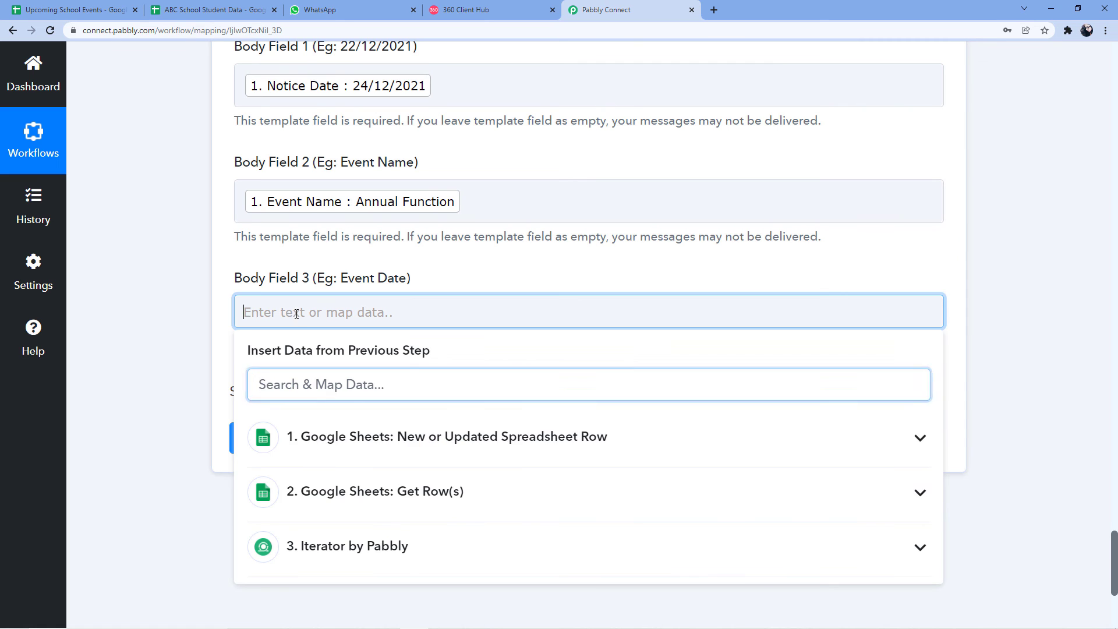
{"action": "left_click", "coordinate": [370, 438]}
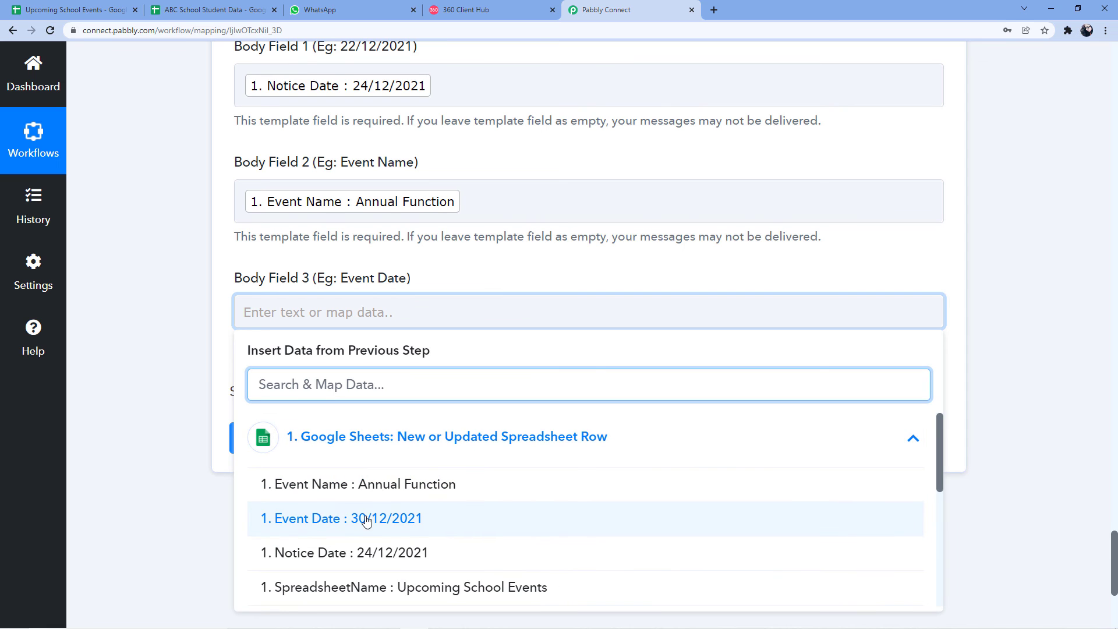
{"action": "left_click", "coordinate": [323, 518]}
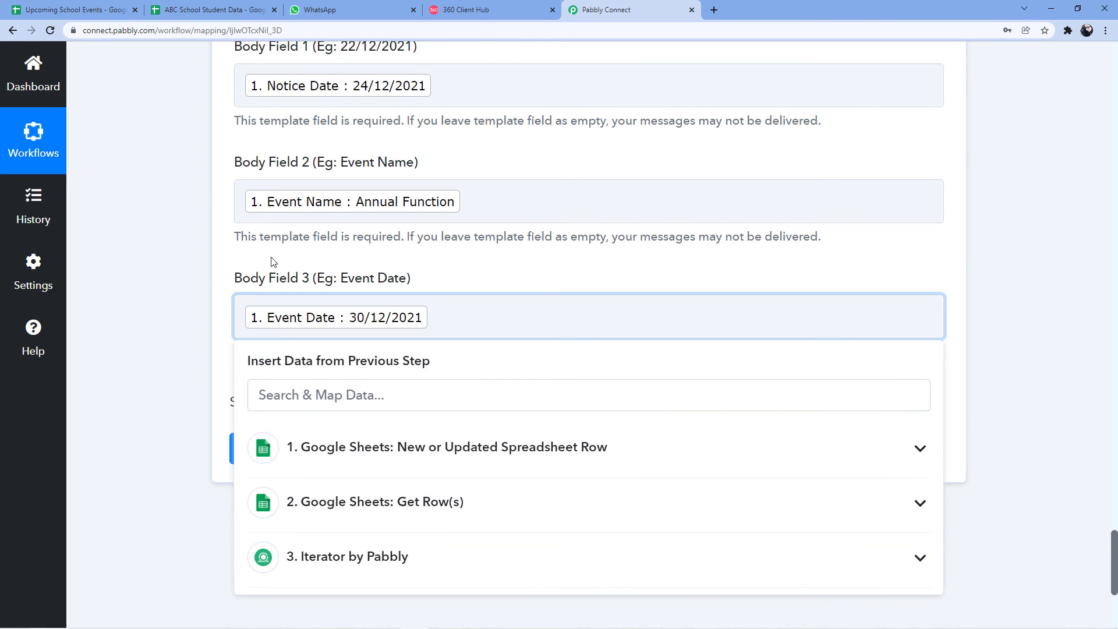
{"action": "left_click", "coordinate": [273, 262]}
Review the mapped recipient and body fields, then save the 360Dialog step and send a test request
{"action": "scroll", "coordinate": [278, 271], "scroll_direction": "up", "scroll_amount": 1}
{"action": "scroll", "coordinate": [274, 267], "scroll_direction": "up", "scroll_amount": 6}
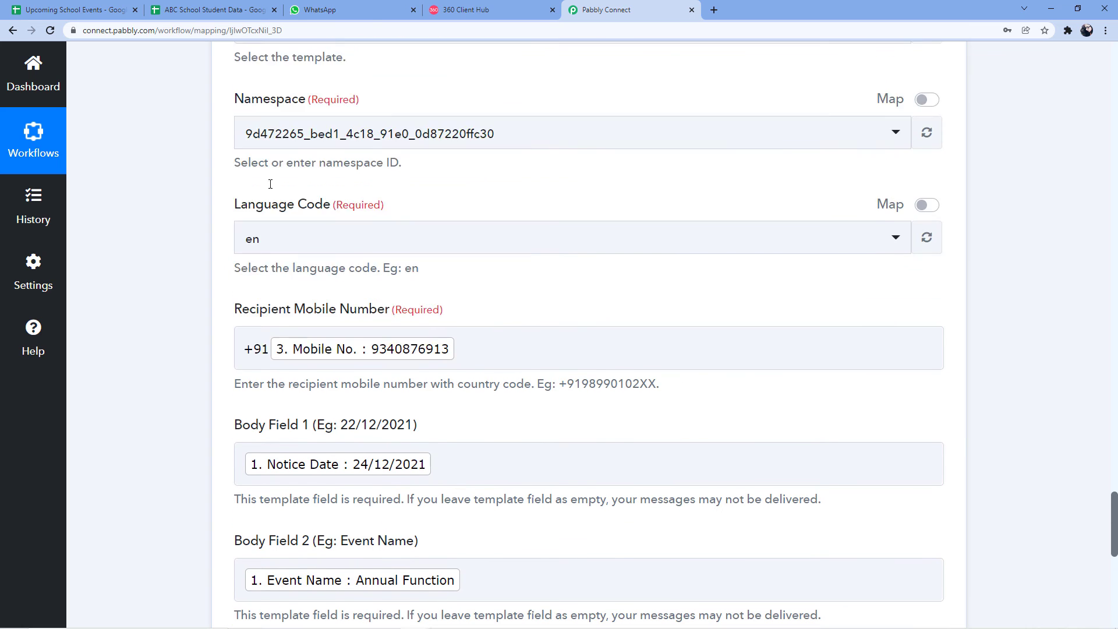
{"action": "scroll", "coordinate": [227, 184], "scroll_direction": "down", "scroll_amount": 3}
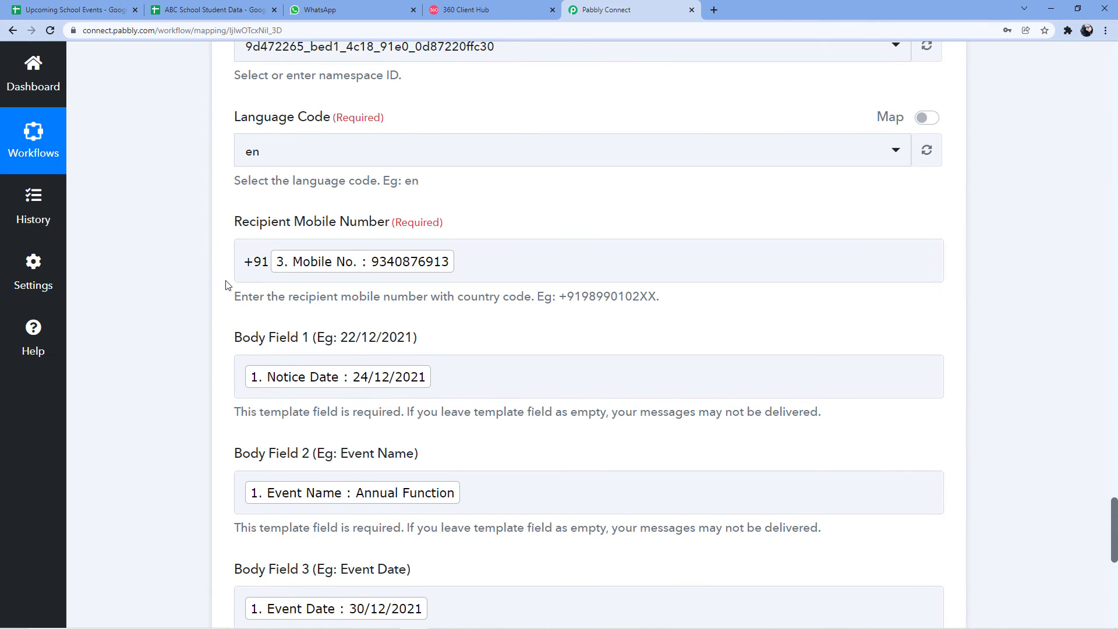
{"action": "scroll", "coordinate": [224, 282], "scroll_direction": "down", "scroll_amount": 4}
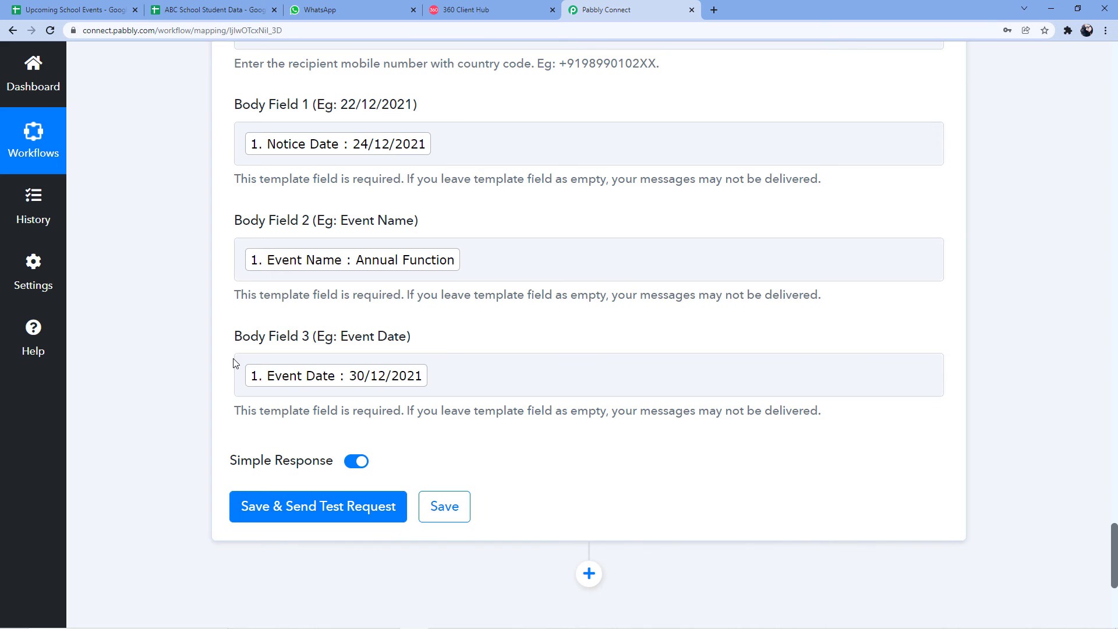
{"action": "left_click", "coordinate": [329, 508]}
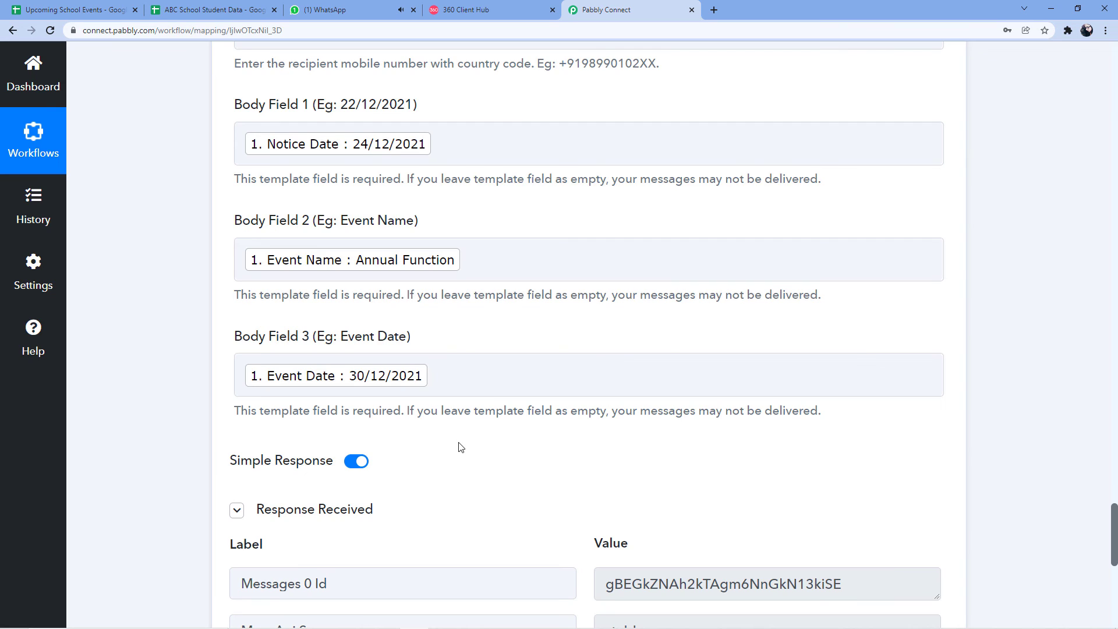
{"action": "scroll", "coordinate": [460, 447], "scroll_direction": "down", "scroll_amount": 4}
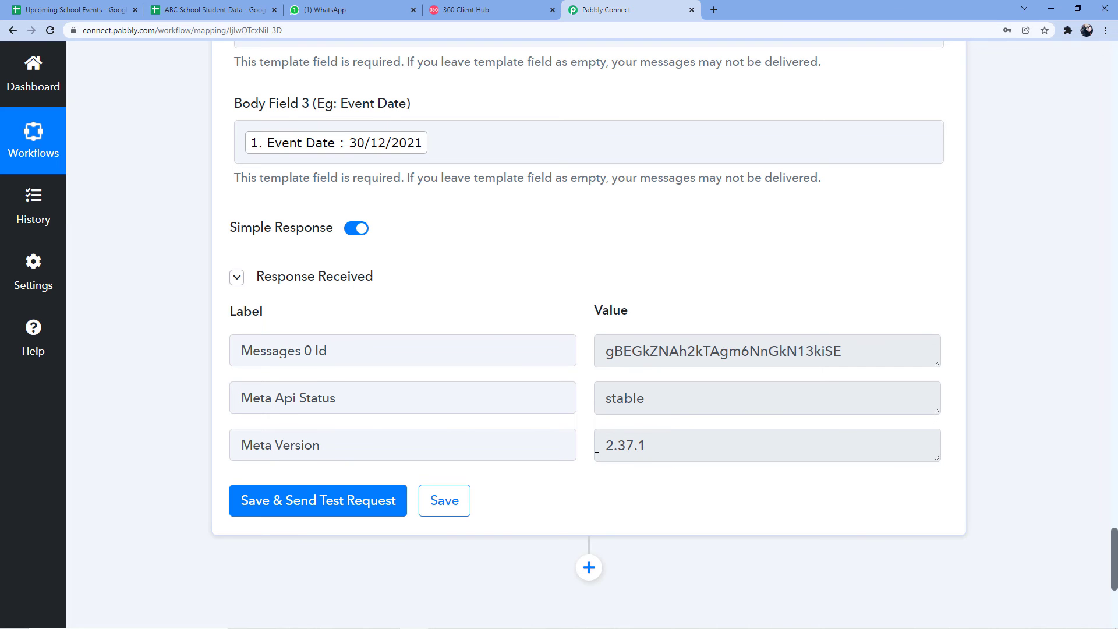
Recheck the template, namespace, language and recipient settings, and open the received school notice in WhatsApp Web
{"action": "scroll", "coordinate": [504, 315], "scroll_direction": "up", "scroll_amount": 9}
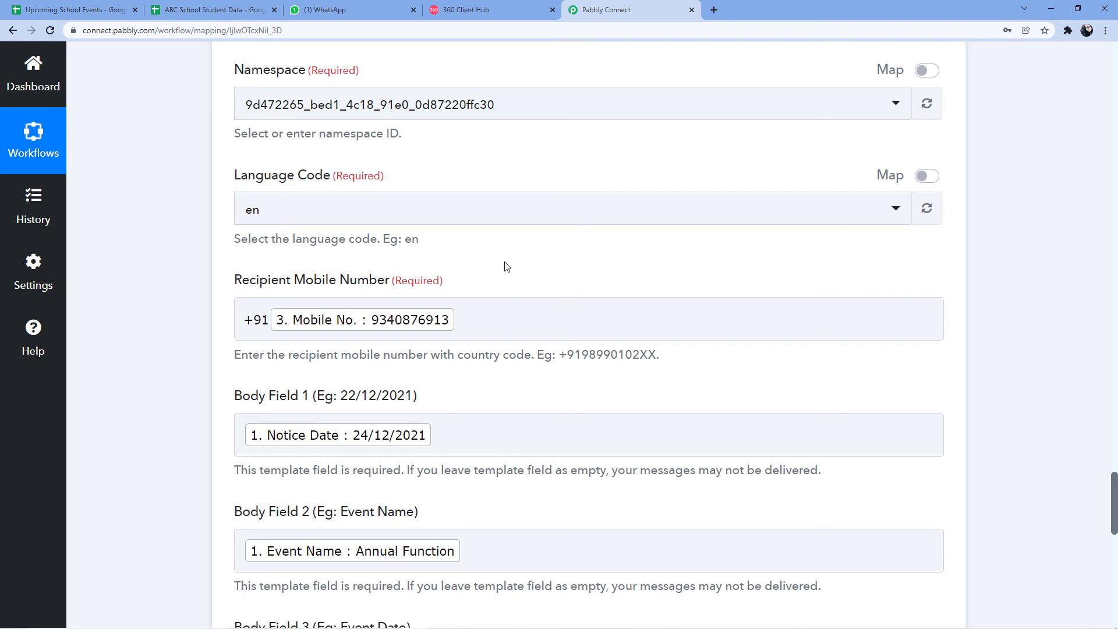
{"action": "scroll", "coordinate": [488, 282], "scroll_direction": "up", "scroll_amount": 3}
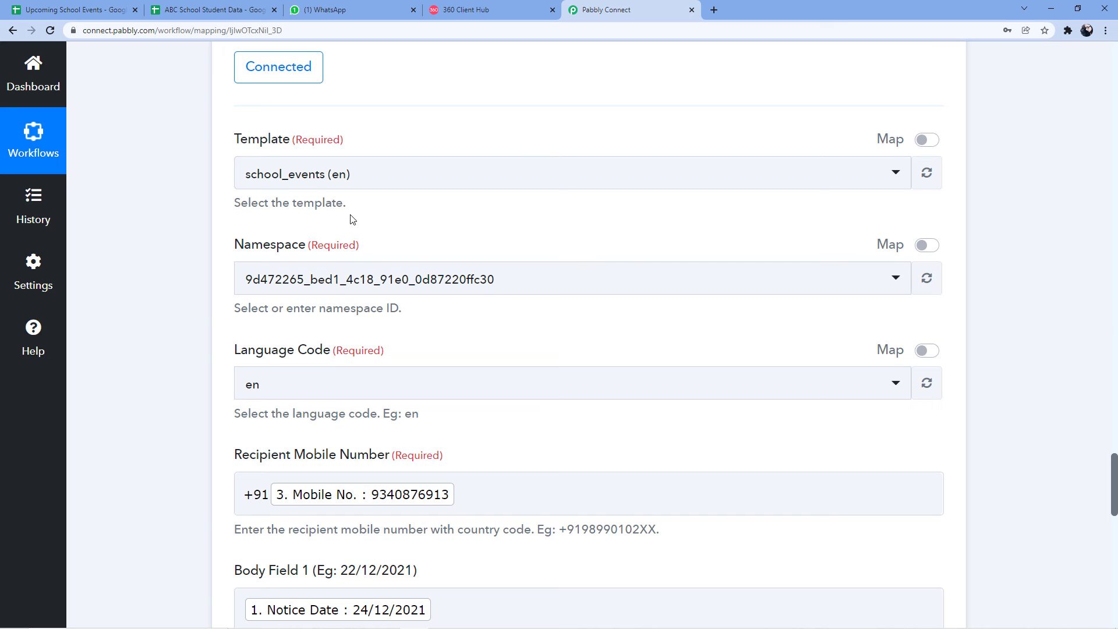
{"action": "scroll", "coordinate": [352, 218], "scroll_direction": "down", "scroll_amount": 3}
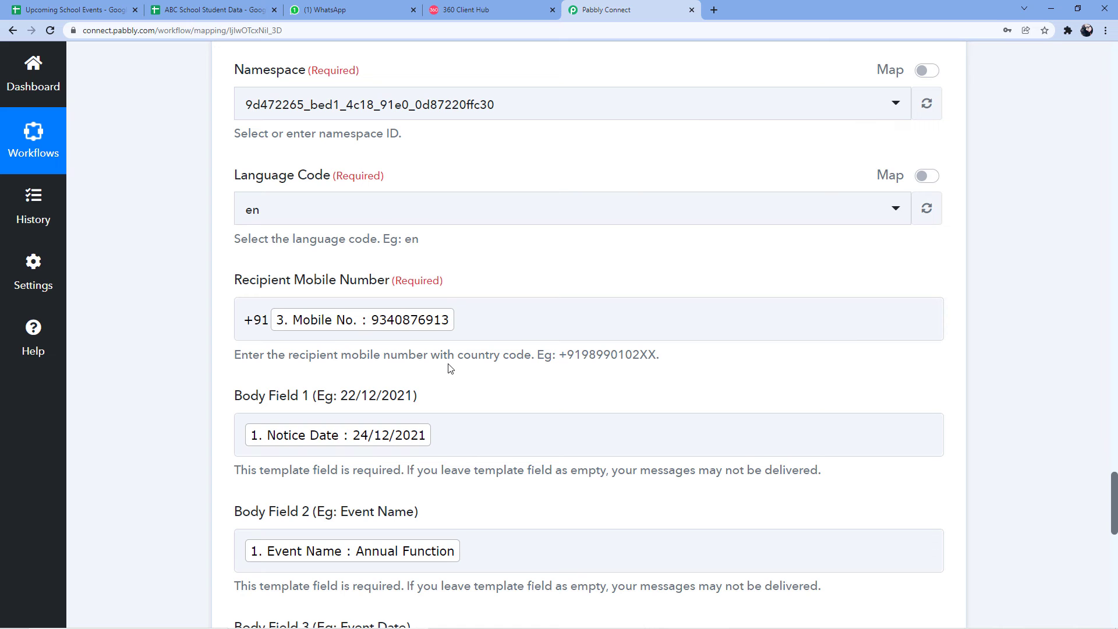
{"action": "left_click", "coordinate": [382, 6]}
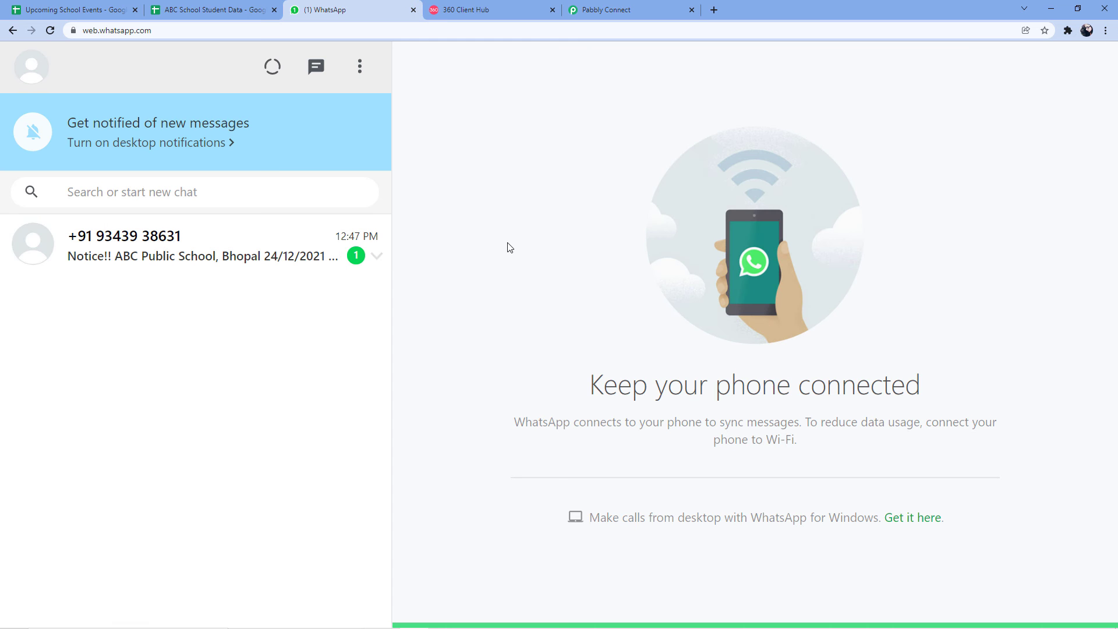
{"action": "left_click", "coordinate": [248, 236]}
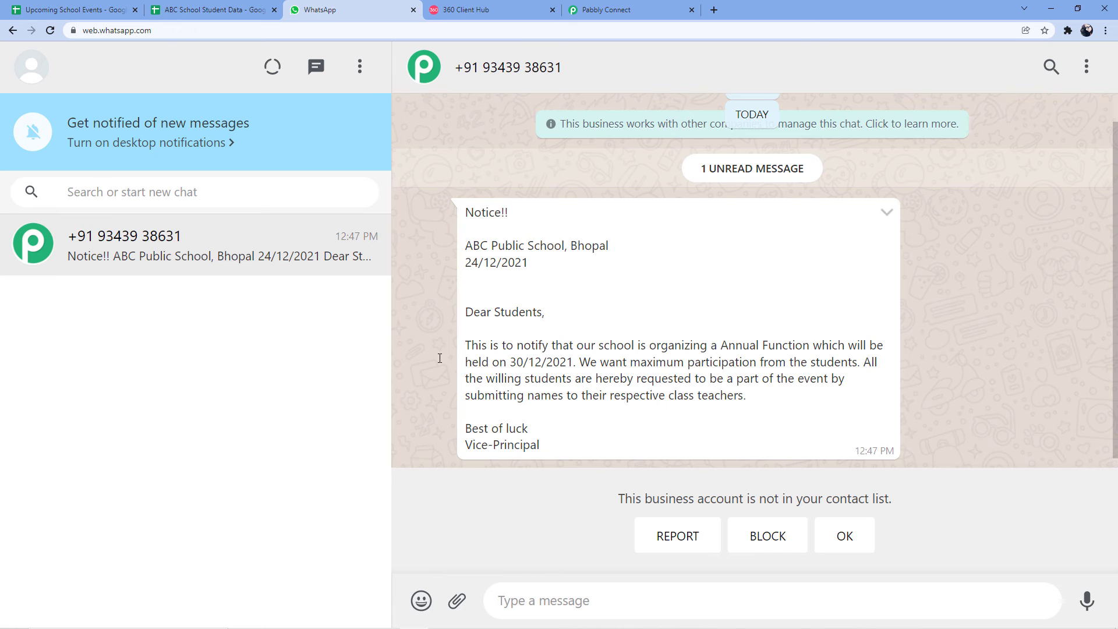
Check the first student's name and mobile number in ABC School Student Data against the recipient of the WhatsApp notice
{"action": "left_click", "coordinate": [221, 7]}
{"action": "left_click_drag", "start_coordinate": [103, 205], "coordinate": [440, 208]}
{"action": "left_click", "coordinate": [231, 206]}
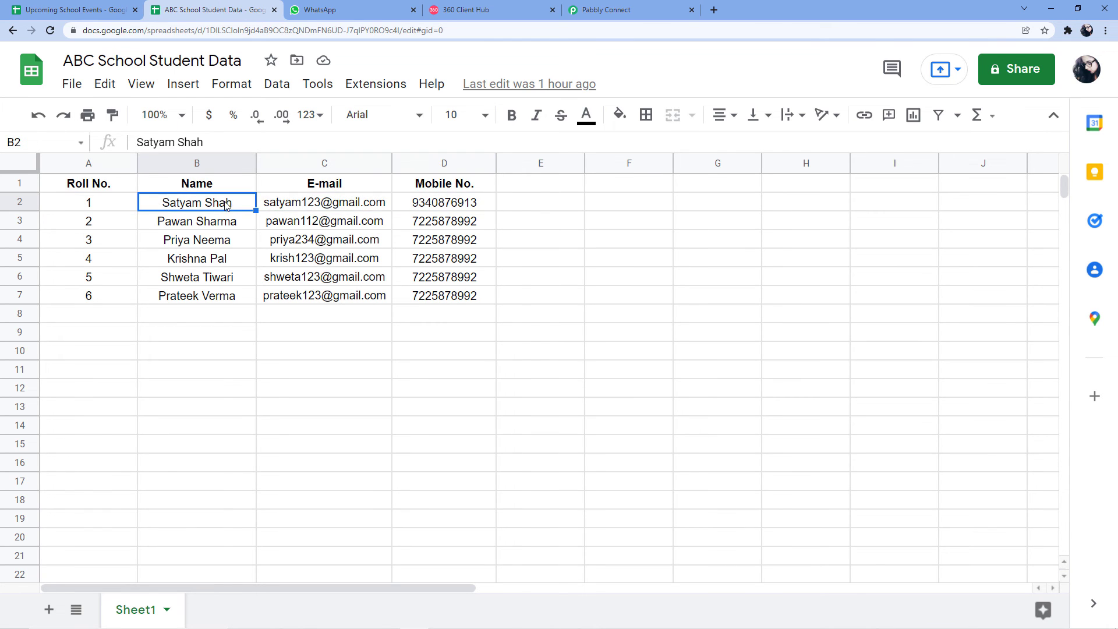
{"action": "left_click", "coordinate": [421, 205]}
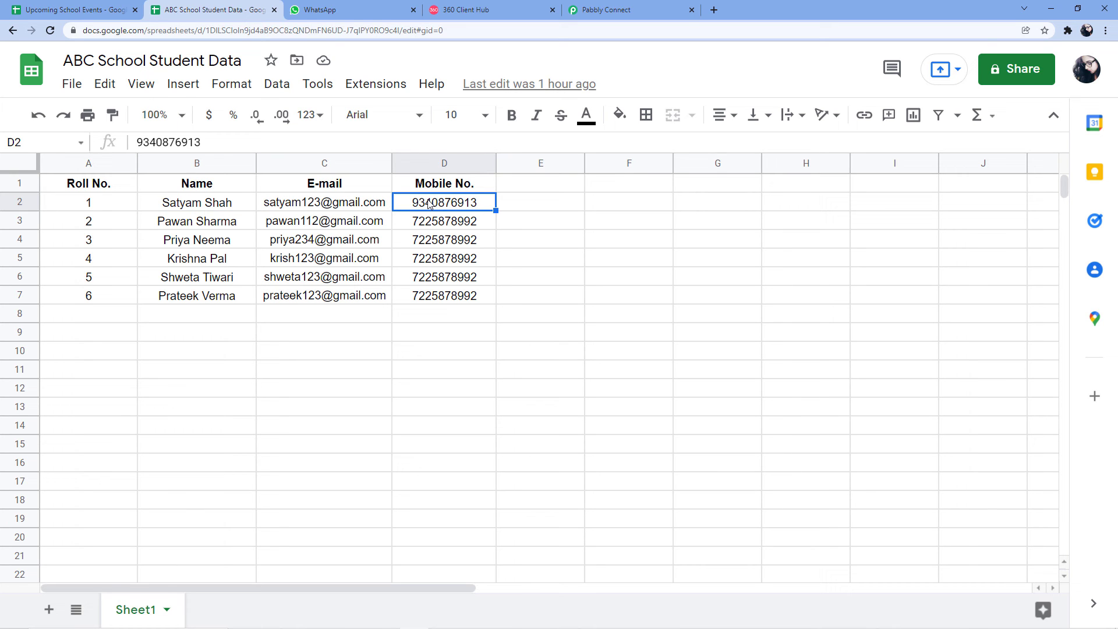
{"action": "left_click", "coordinate": [349, 10]}
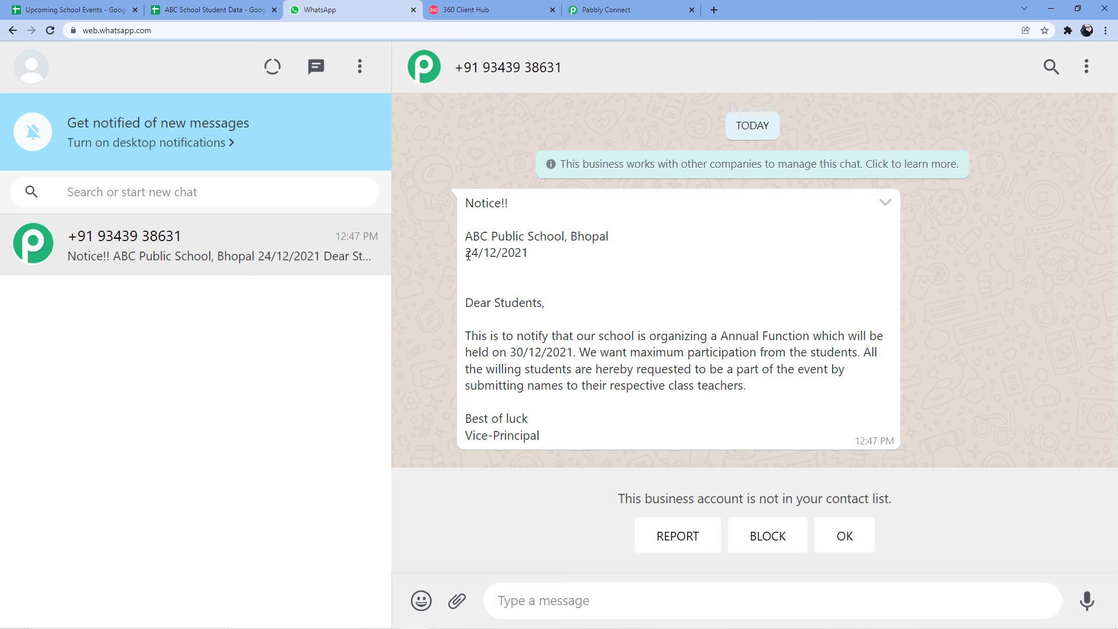
Compare the notice date, event name and event date in the WhatsApp message with the Annual Function row in Upcoming School Events
{"action": "left_click", "coordinate": [96, 9]}
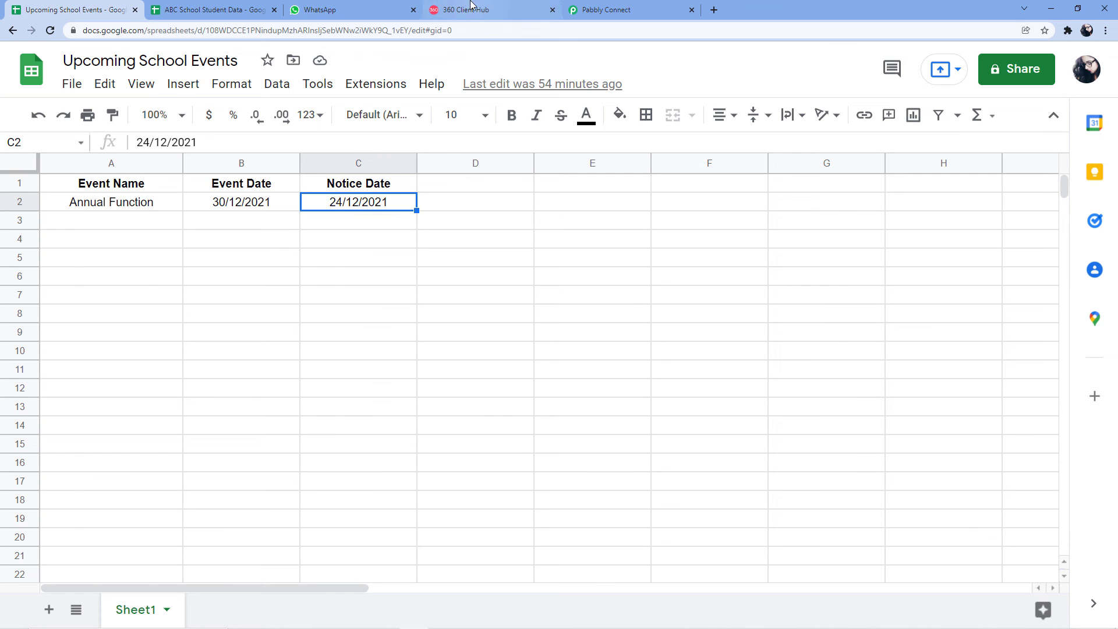
{"action": "left_click", "coordinate": [321, 10]}
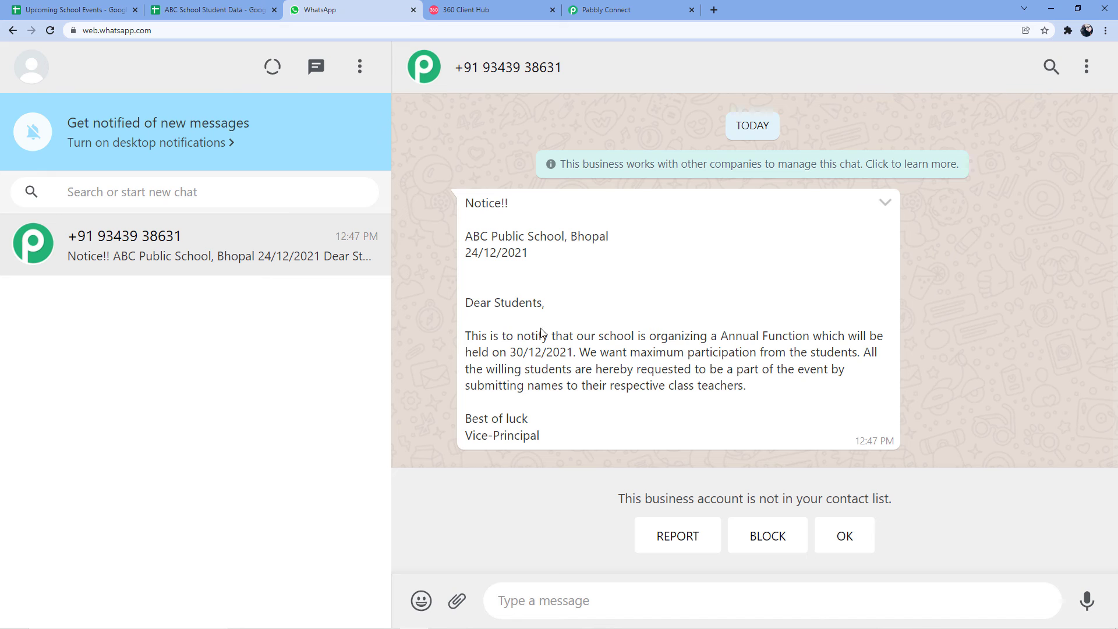
{"action": "left_click_drag", "start_coordinate": [570, 350], "coordinate": [517, 335]}
{"action": "left_click", "coordinate": [517, 335]}
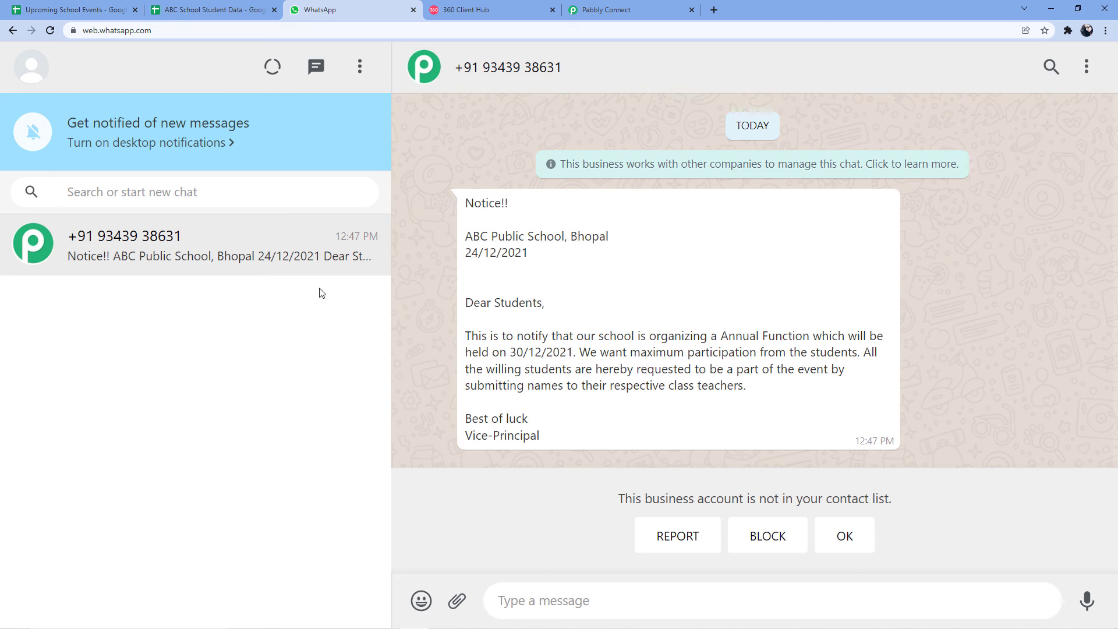
{"action": "left_click", "coordinate": [65, 7]}
{"action": "left_click", "coordinate": [242, 202]}
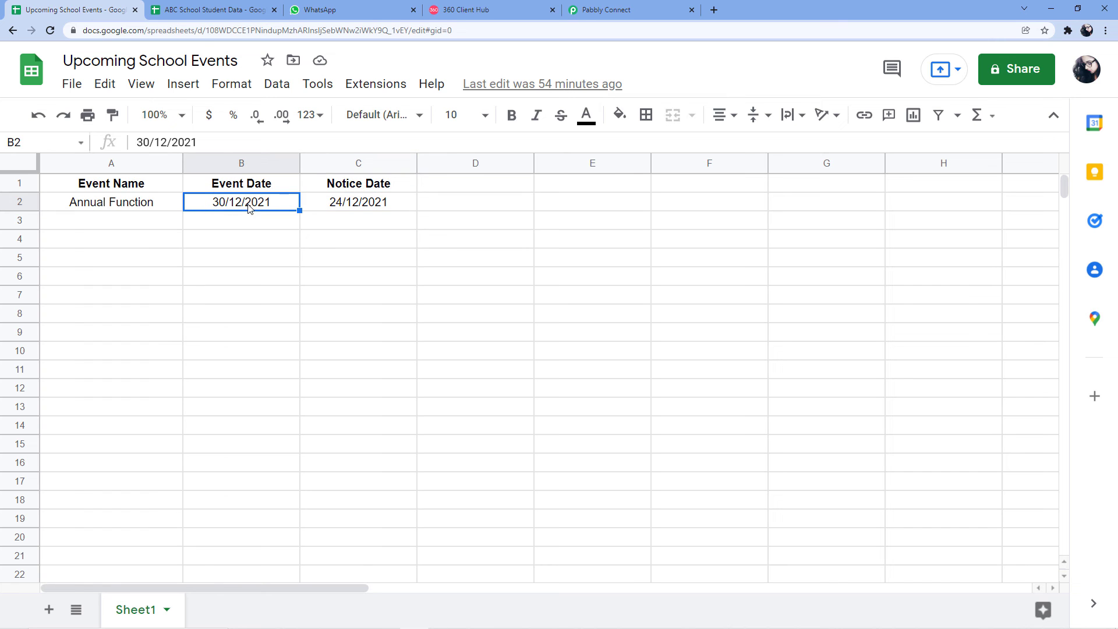
{"action": "left_click", "coordinate": [312, 8]}
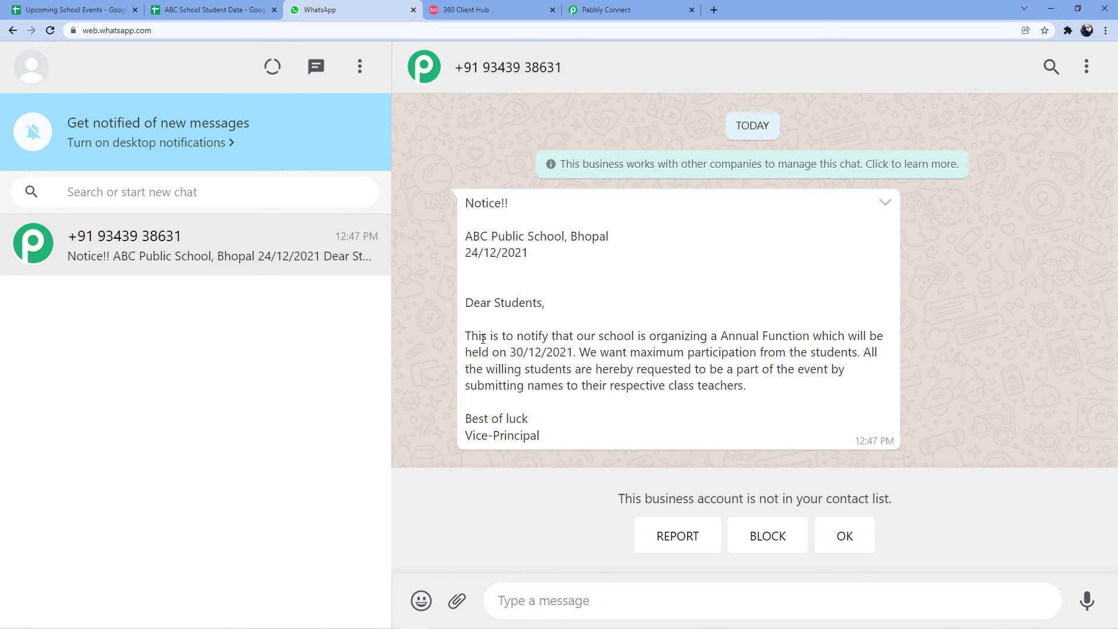
Compare the school_events template preview in 360 Client Hub and the student list with the received WhatsApp notice
{"action": "left_click", "coordinate": [488, 7]}
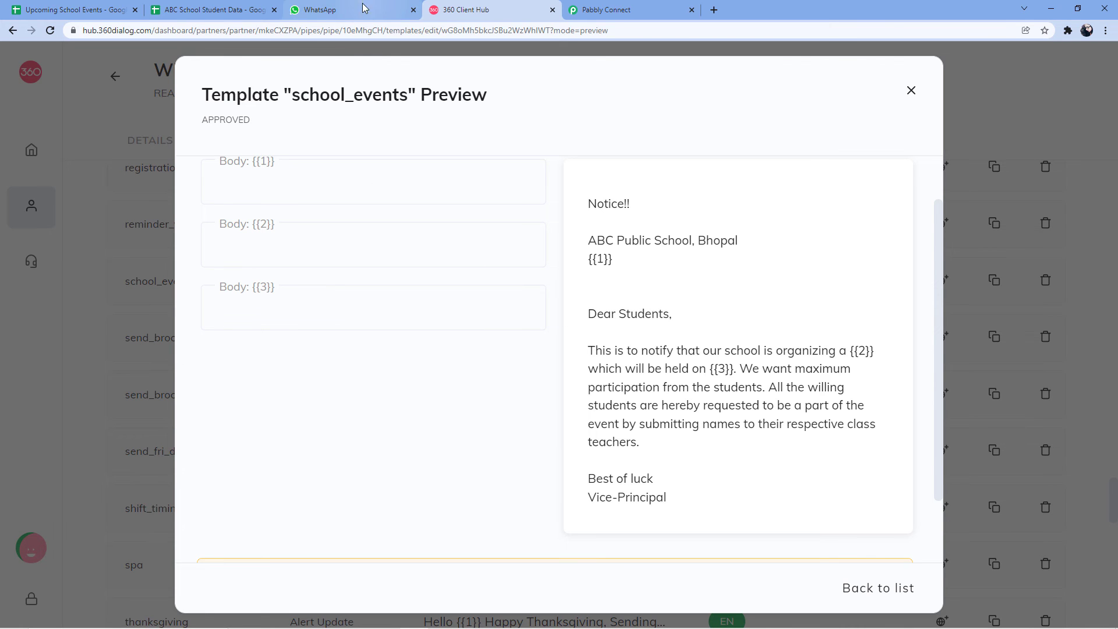
{"action": "left_click", "coordinate": [259, 7]}
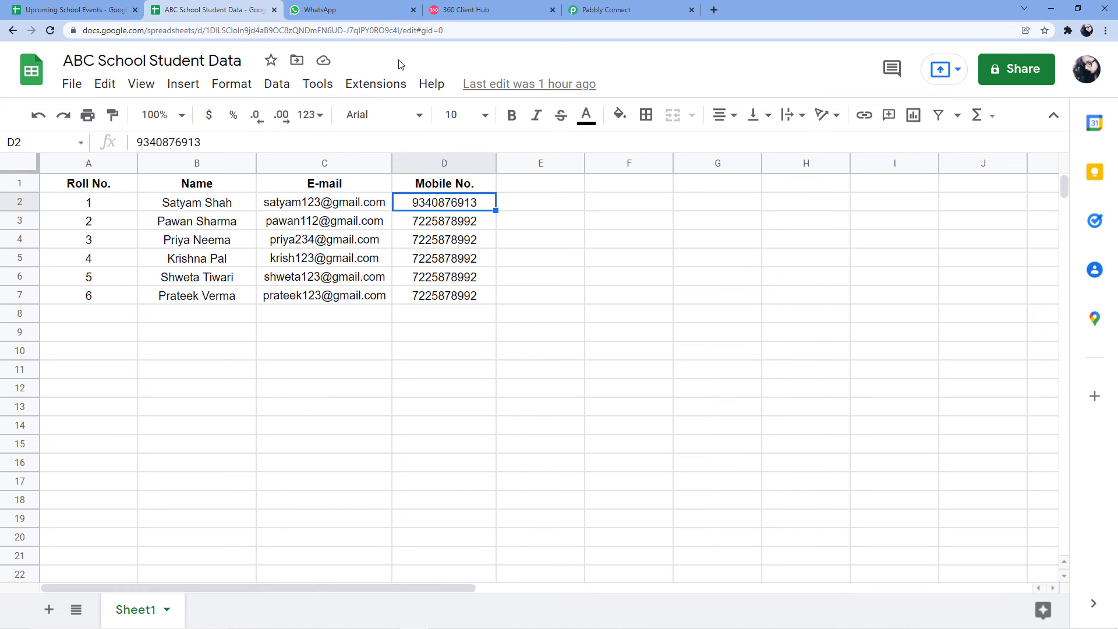
{"action": "left_click", "coordinate": [356, 9]}
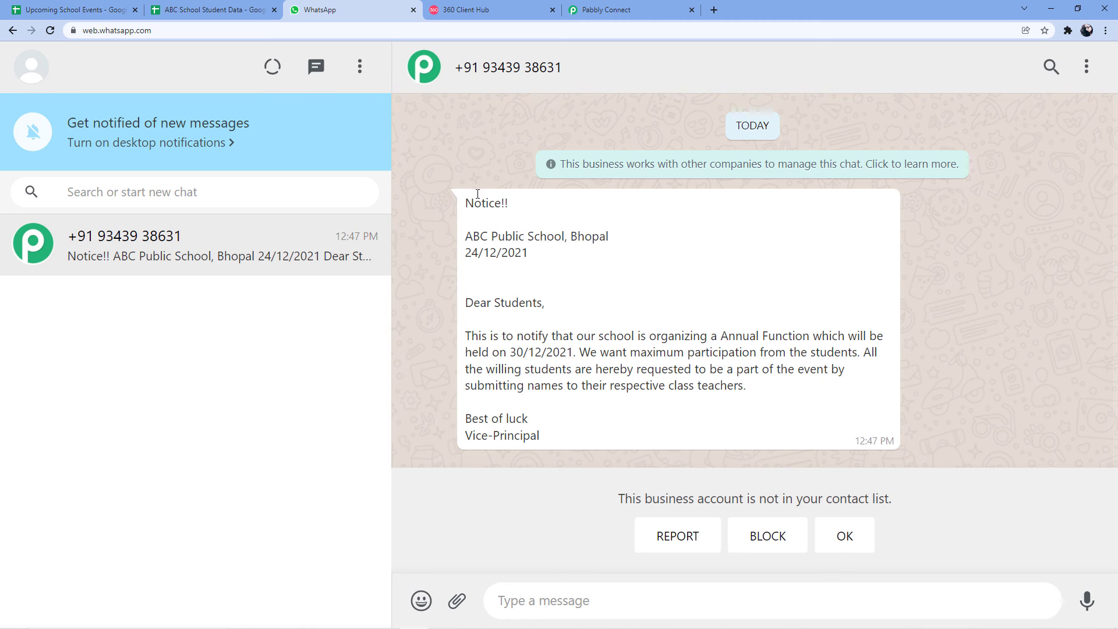
Add a Sports Day row to Upcoming School Events with event date 05/01/2022 and notice date 25/12/2021
{"action": "left_click", "coordinate": [70, 6]}
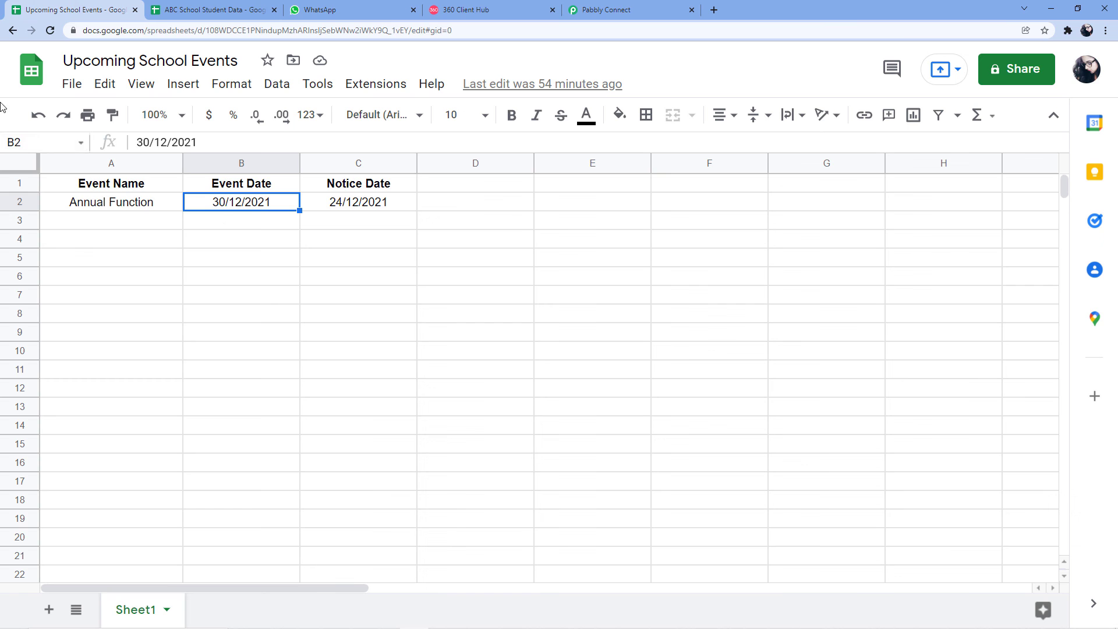
{"action": "left_click", "coordinate": [137, 220]}
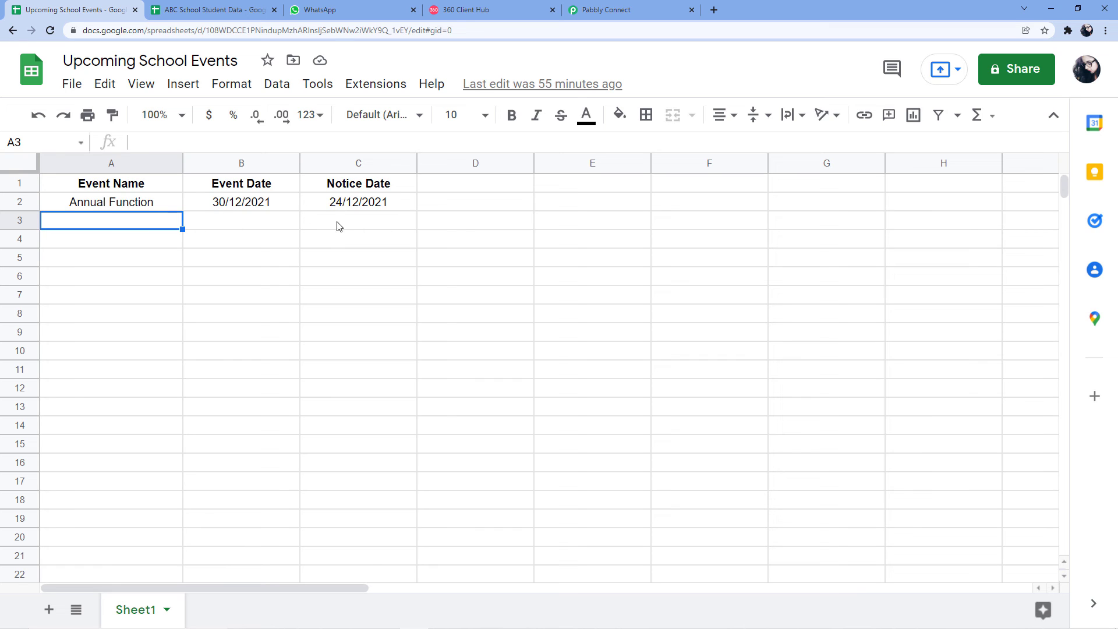
{"action": "left_click", "coordinate": [178, 7]}
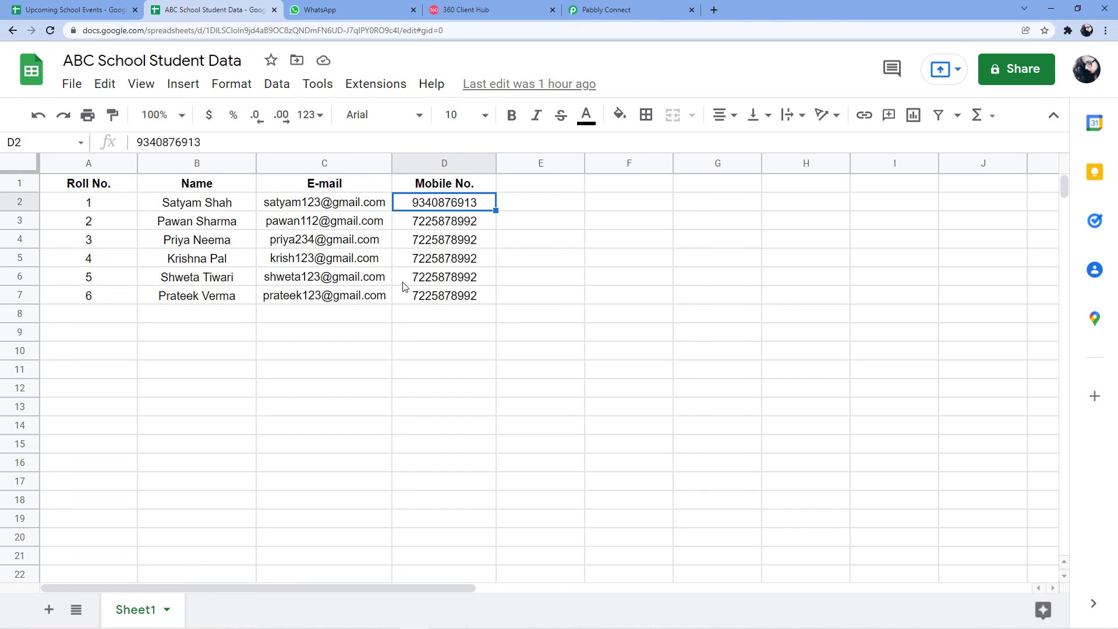
{"action": "left_click", "coordinate": [67, 9]}
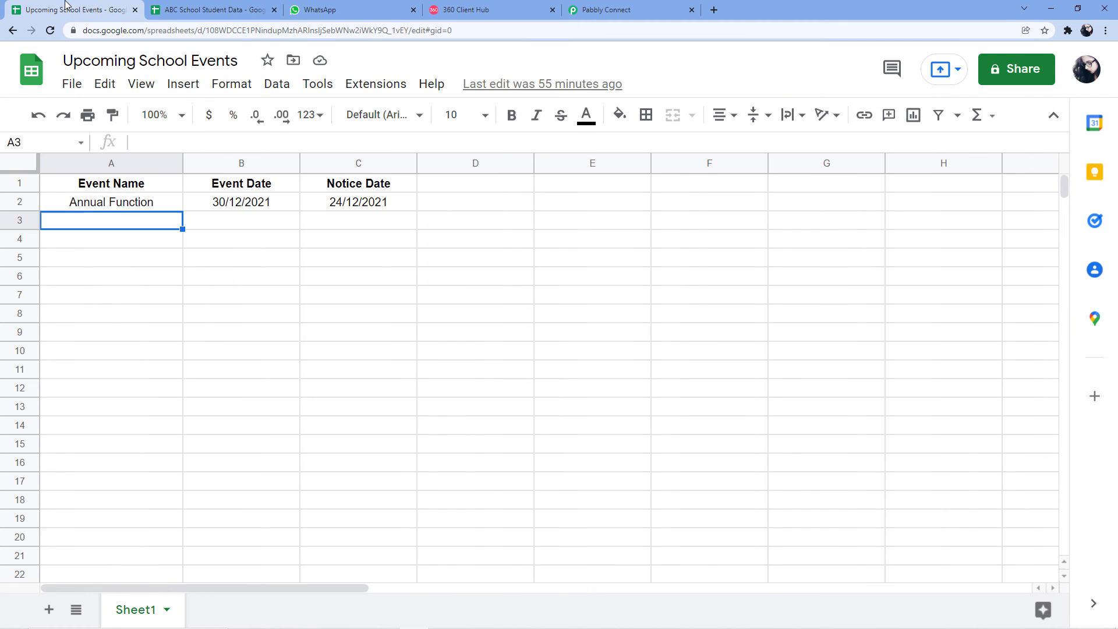
{"action": "double_click", "coordinate": [119, 225]}
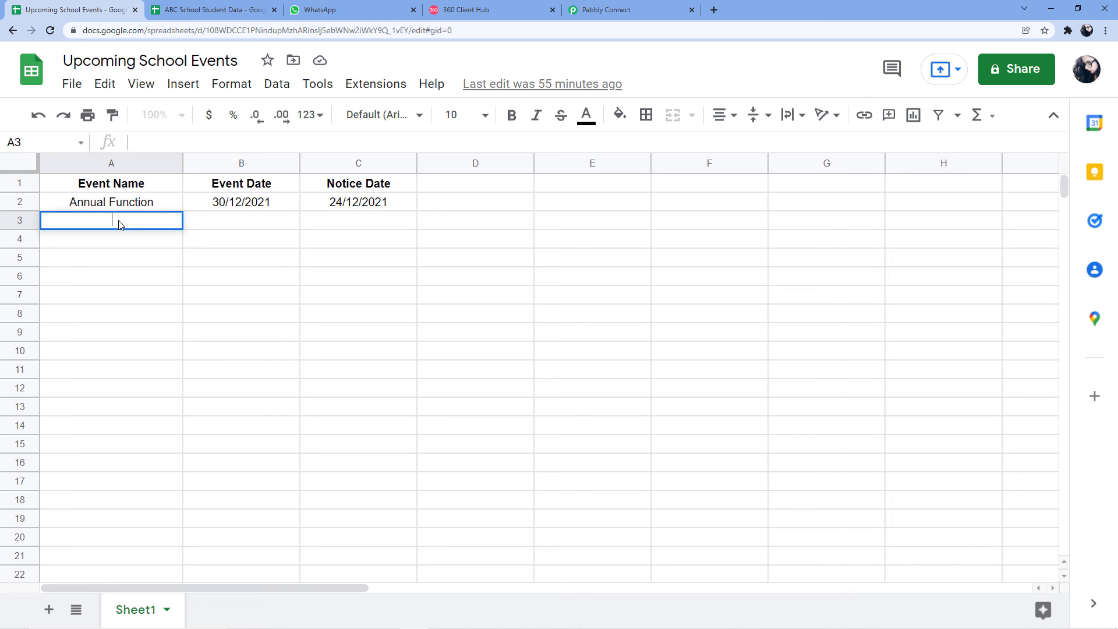
{"action": "type", "text": "Sports Day"}
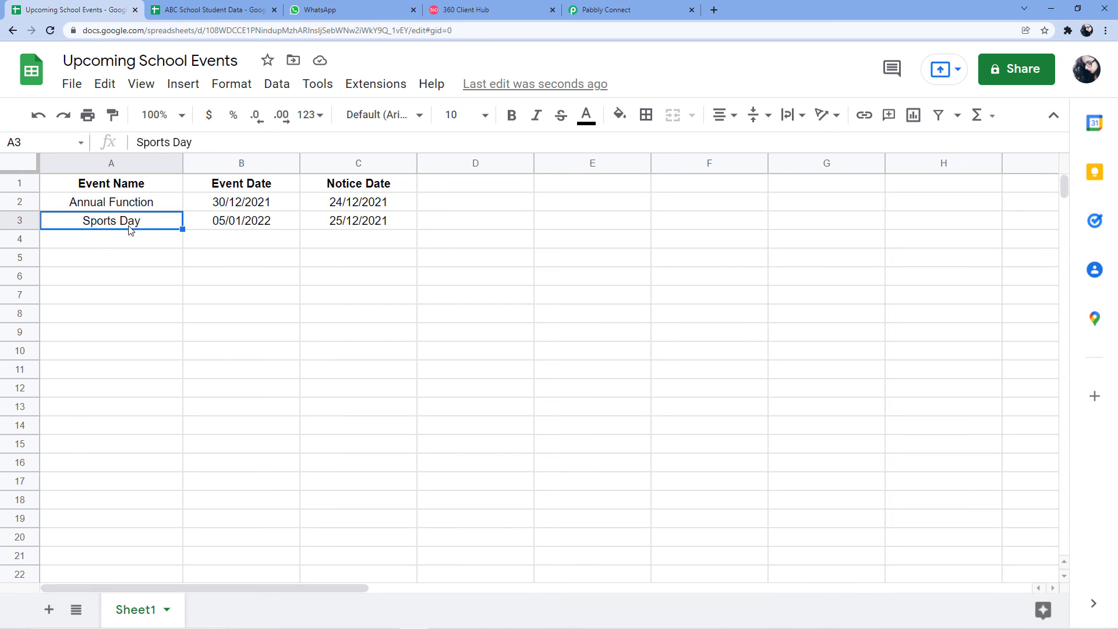
{"action": "left_click", "coordinate": [220, 228]}
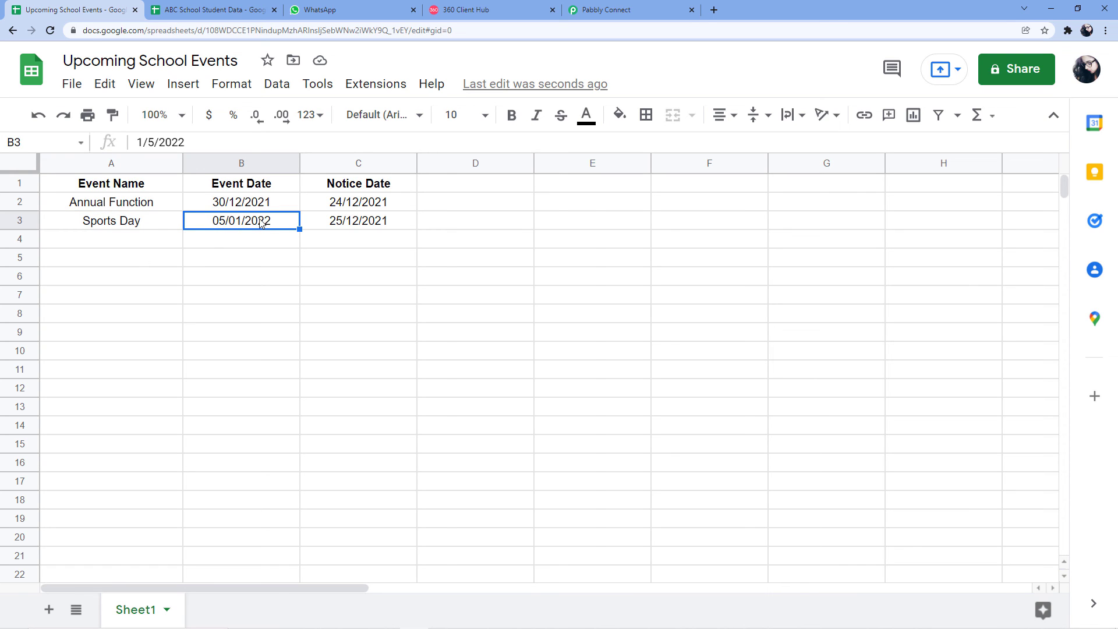
{"action": "left_click", "coordinate": [319, 230]}
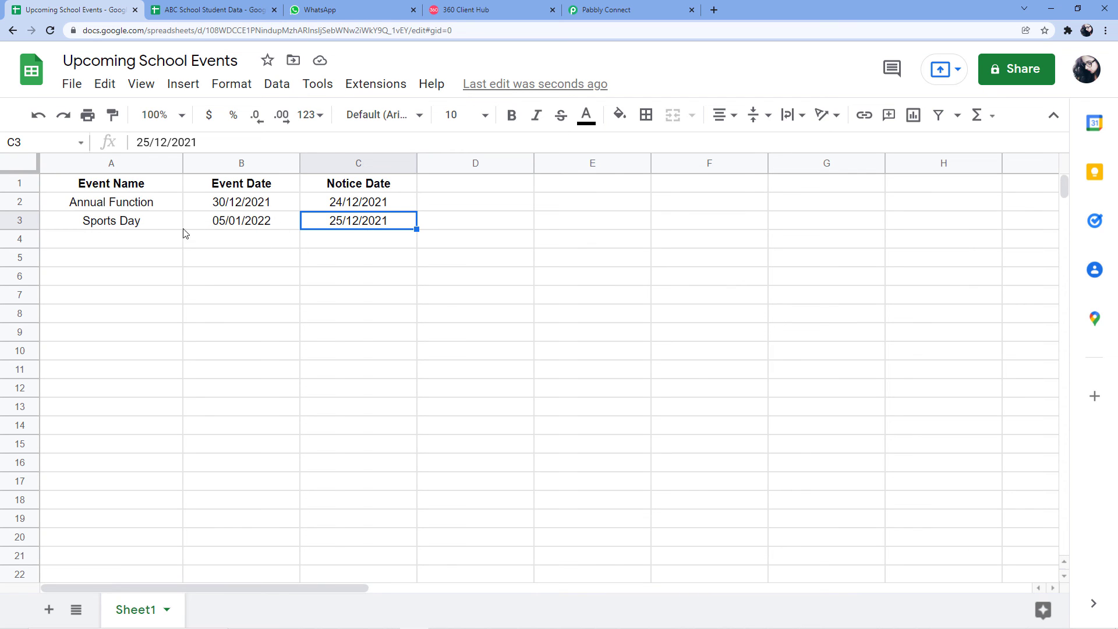
Check the first student's name, e-mail and mobile number in ABC School Student Data against the new Sports Day notice in WhatsApp
{"action": "left_click", "coordinate": [220, 8]}
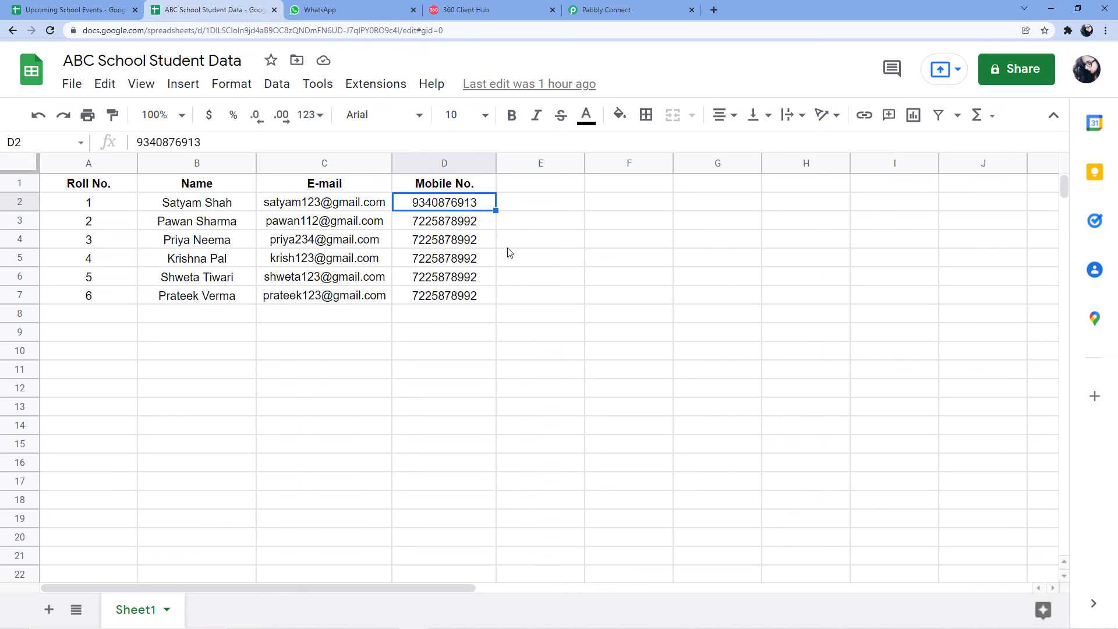
{"action": "left_click", "coordinate": [199, 204]}
{"action": "left_click", "coordinate": [295, 205]}
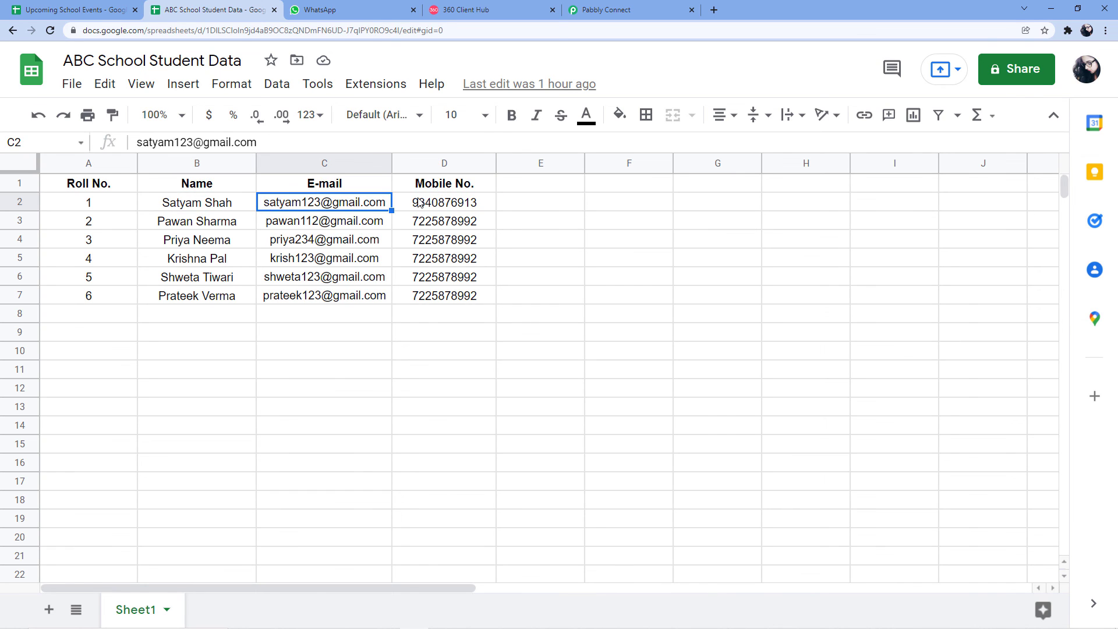
{"action": "left_click", "coordinate": [460, 204]}
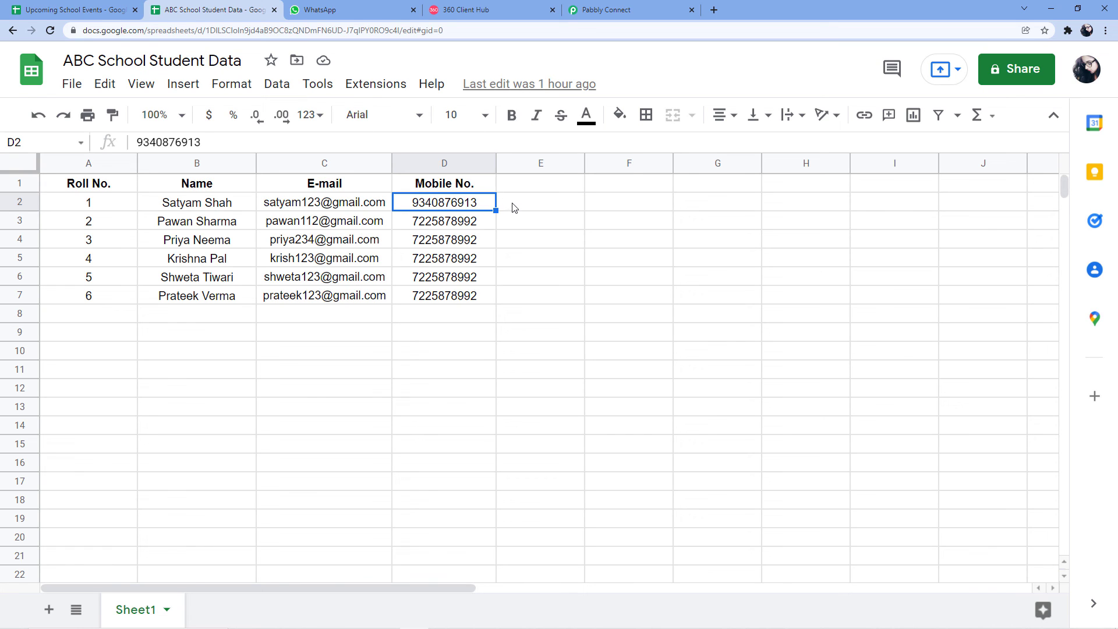
{"action": "left_click", "coordinate": [355, 11]}
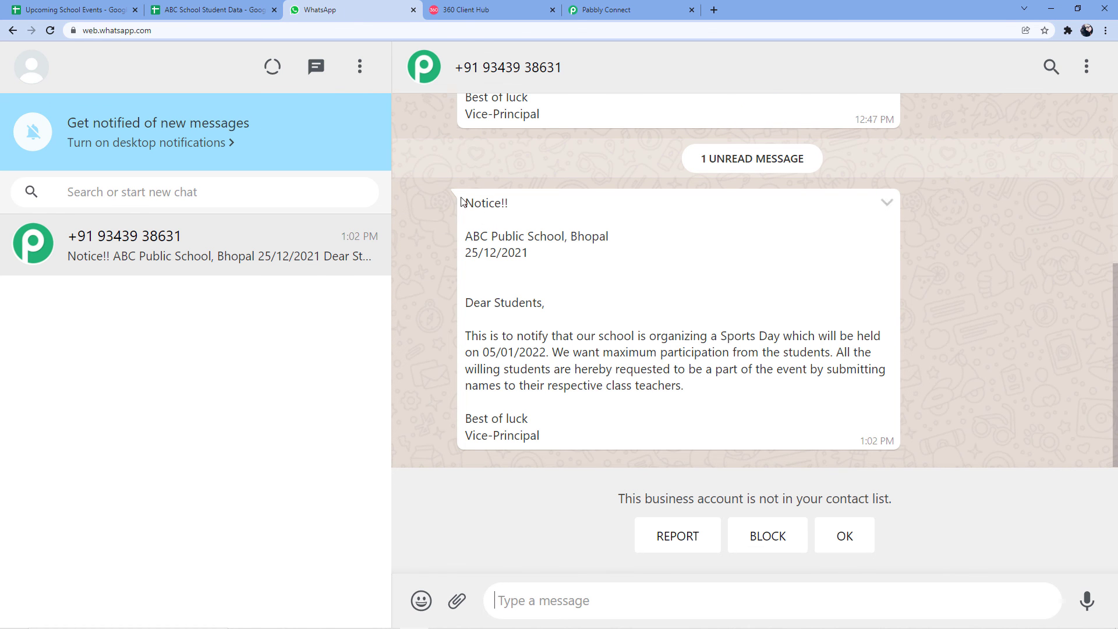
{"action": "left_click", "coordinate": [198, 10]}
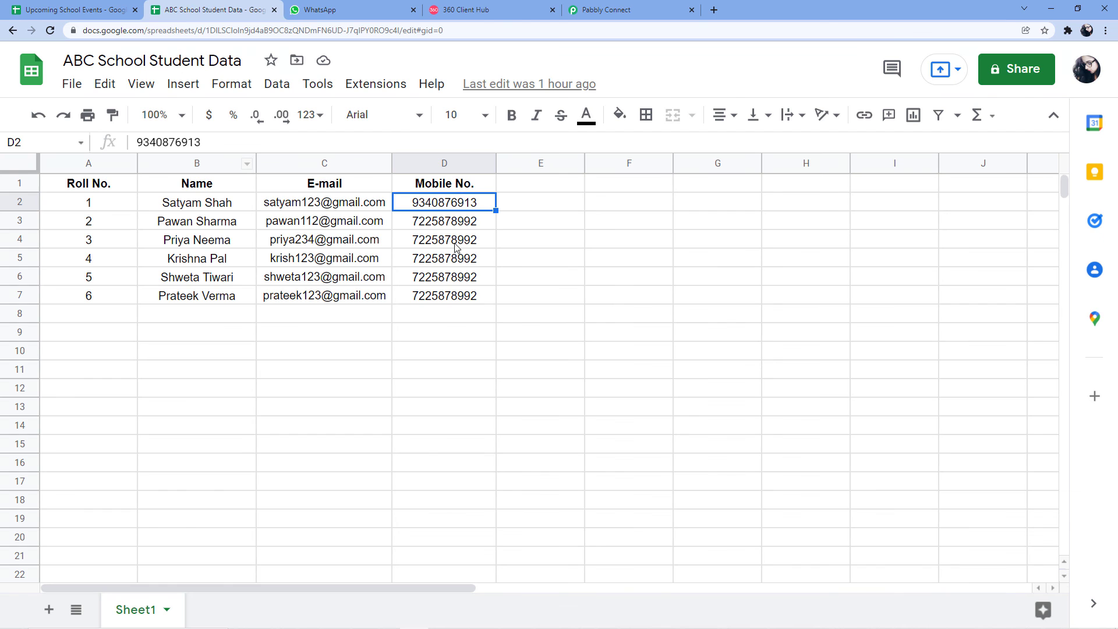
{"action": "left_click", "coordinate": [314, 8]}
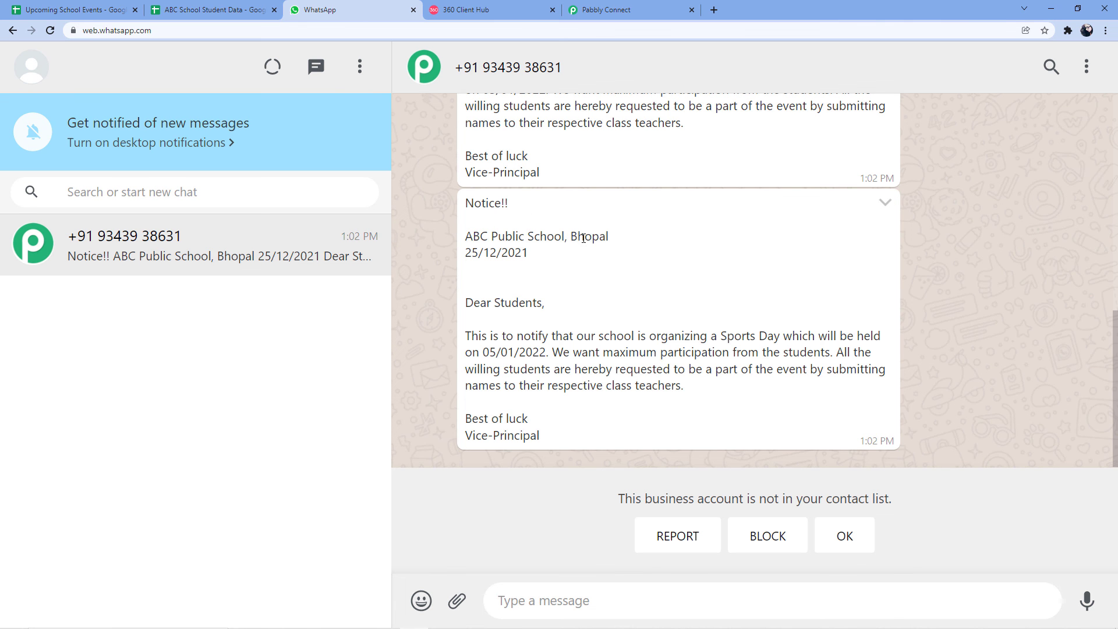
Compare the notice date, event name and event date in the WhatsApp message with the Sports Day row in Upcoming School Events
{"action": "left_click_drag", "start_coordinate": [532, 256], "coordinate": [466, 256]}
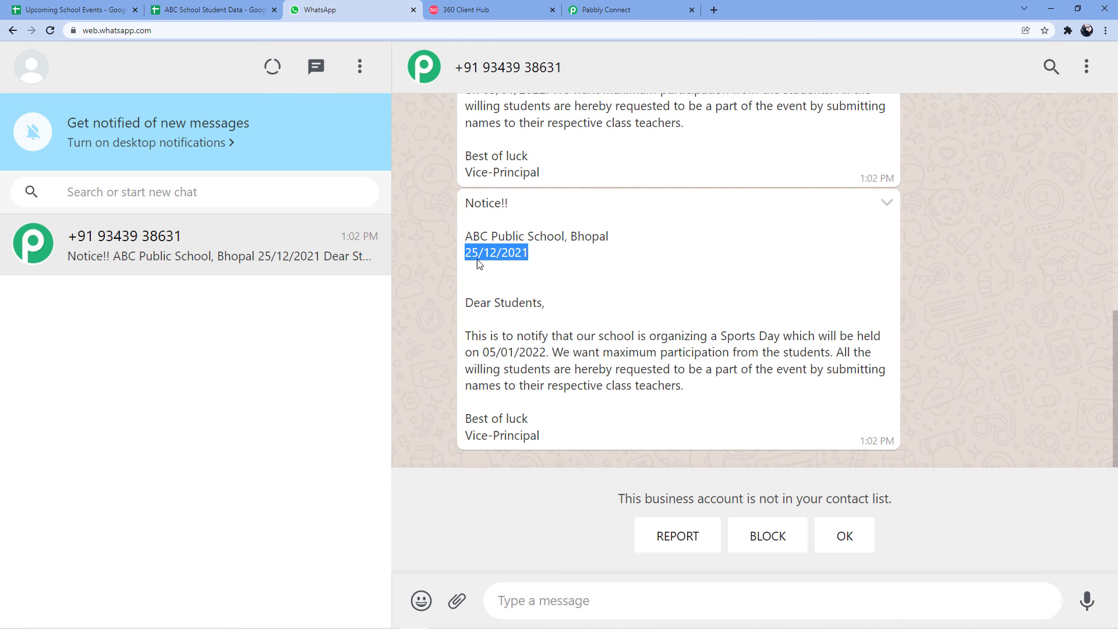
{"action": "left_click", "coordinate": [470, 255]}
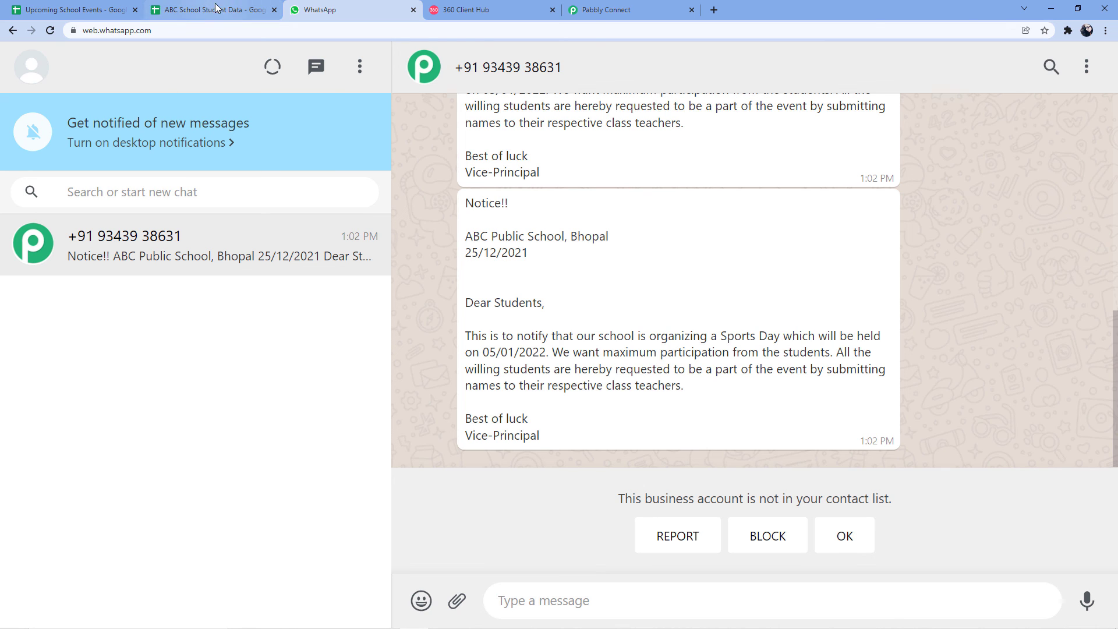
{"action": "left_click", "coordinate": [76, 10]}
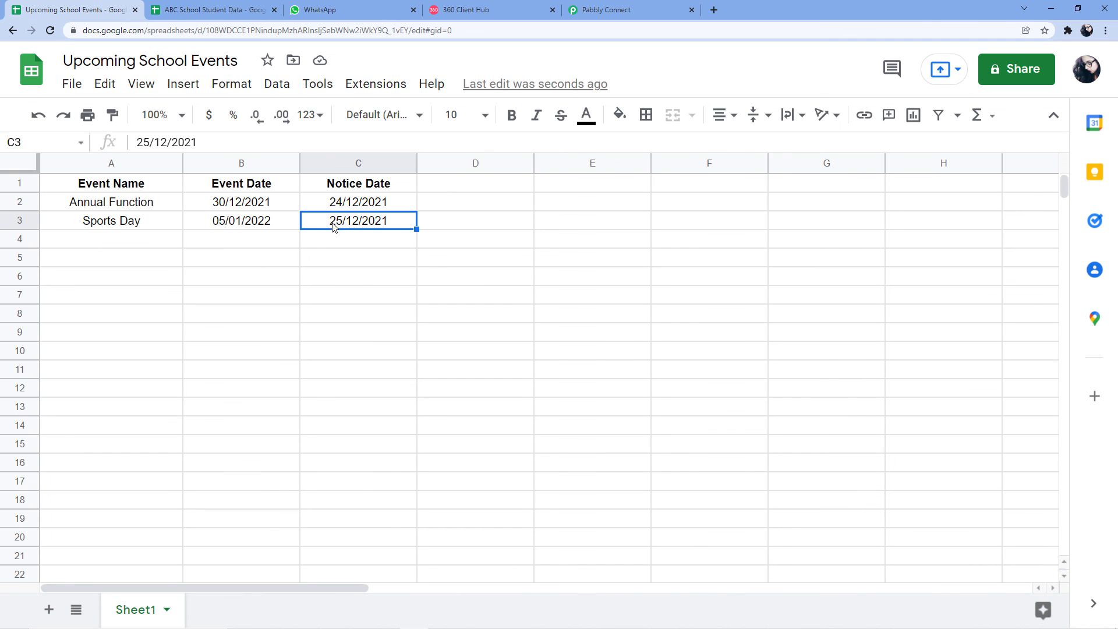
{"action": "left_click", "coordinate": [334, 10]}
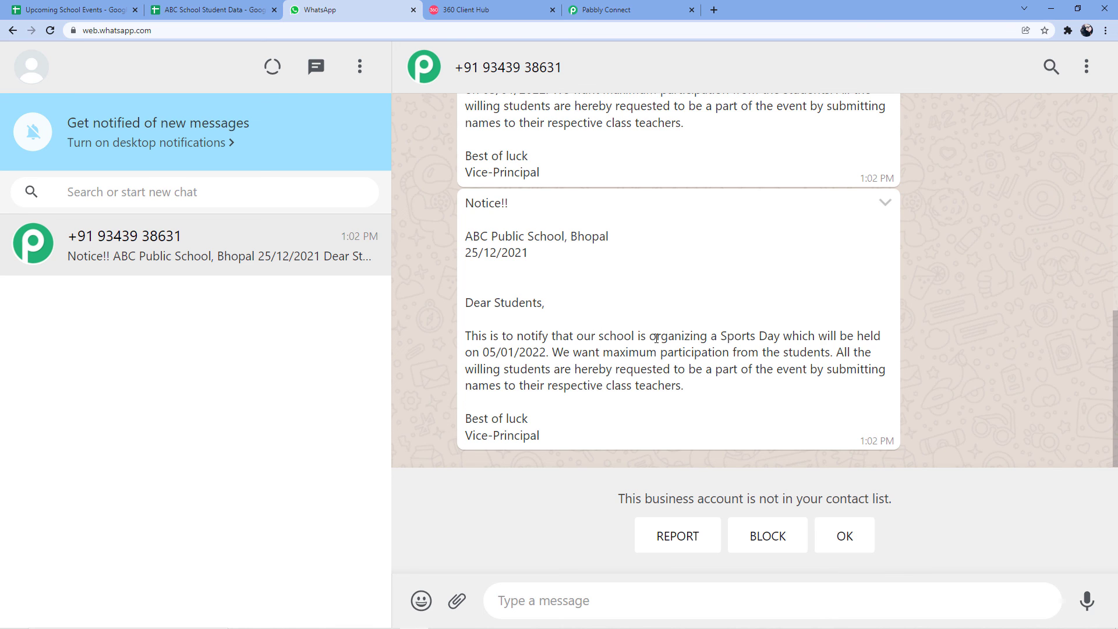
{"action": "left_click_drag", "start_coordinate": [722, 337], "coordinate": [780, 337]}
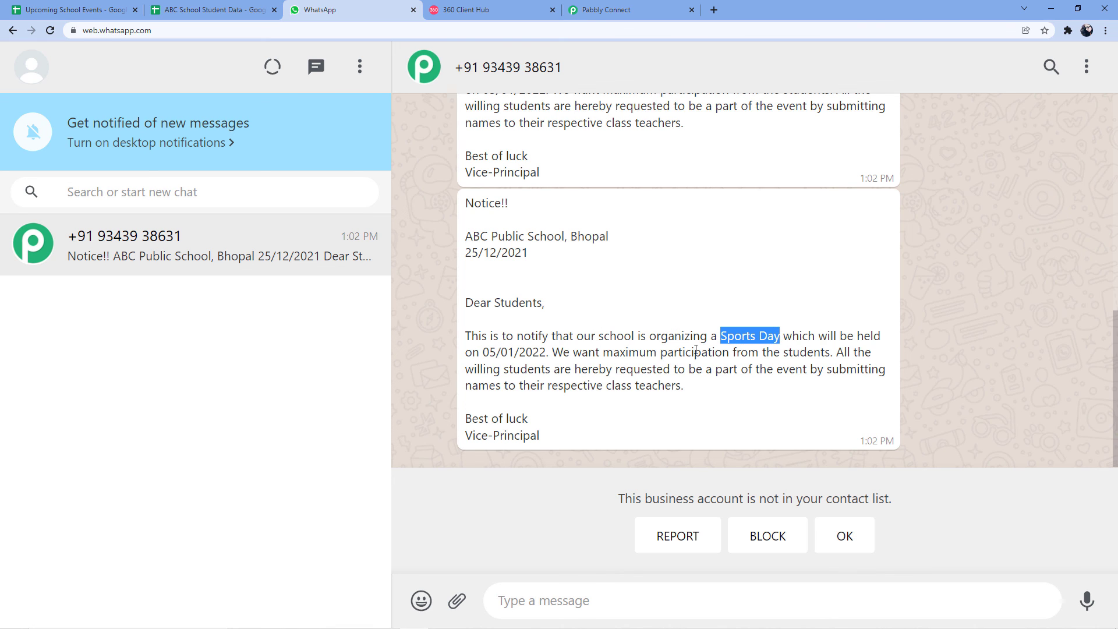
{"action": "left_click", "coordinate": [70, 10]}
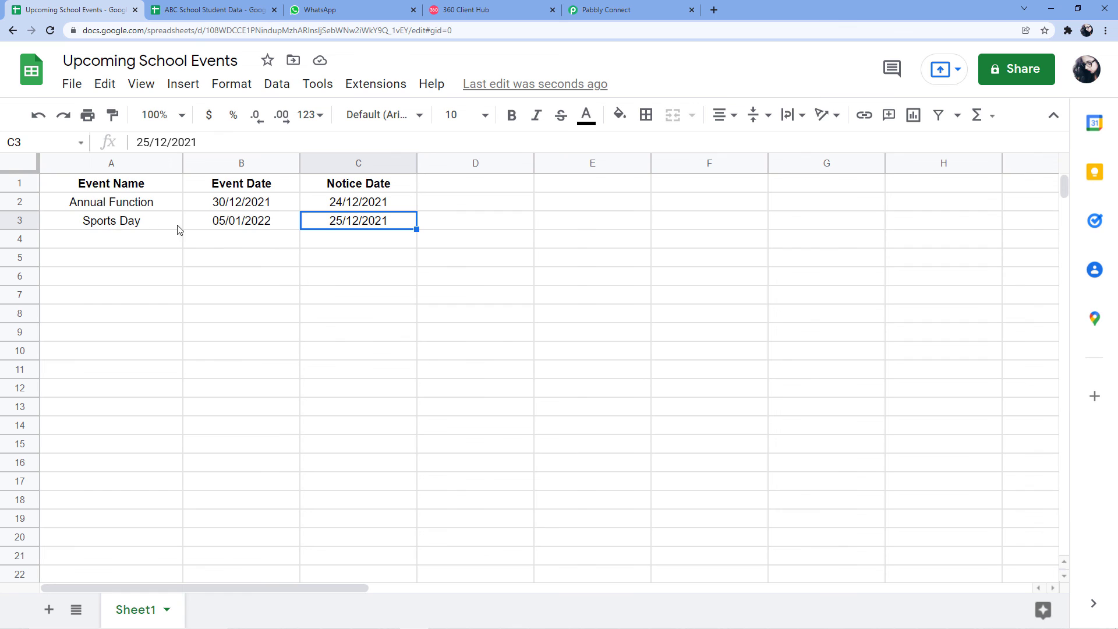
{"action": "left_click", "coordinate": [305, 10]}
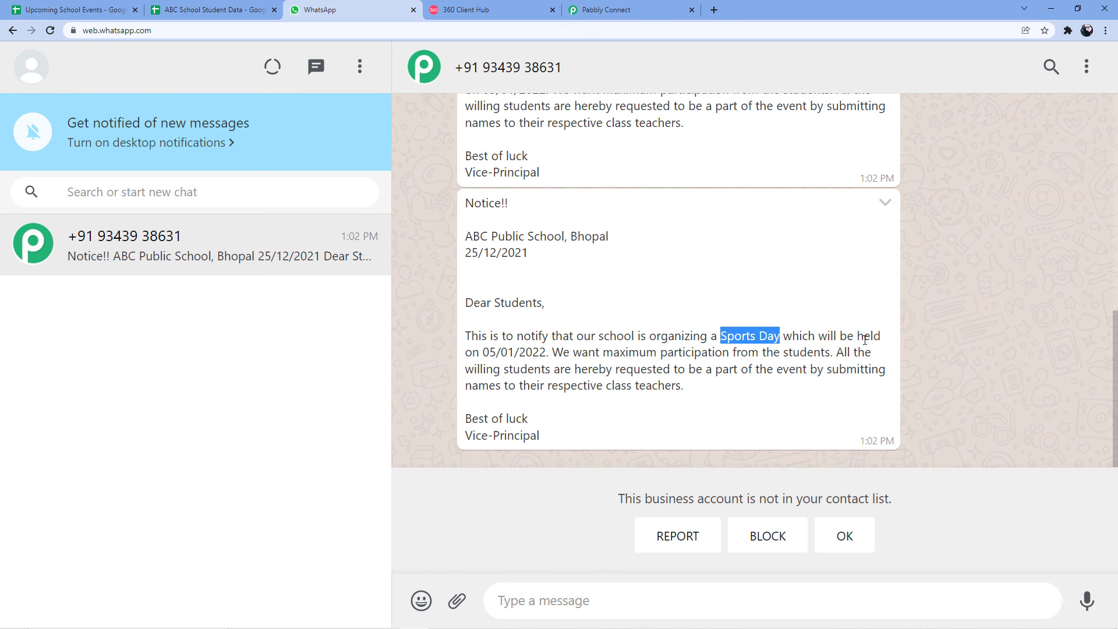
{"action": "left_click_drag", "start_coordinate": [486, 353], "coordinate": [546, 353]}
{"action": "left_click", "coordinate": [70, 10]}
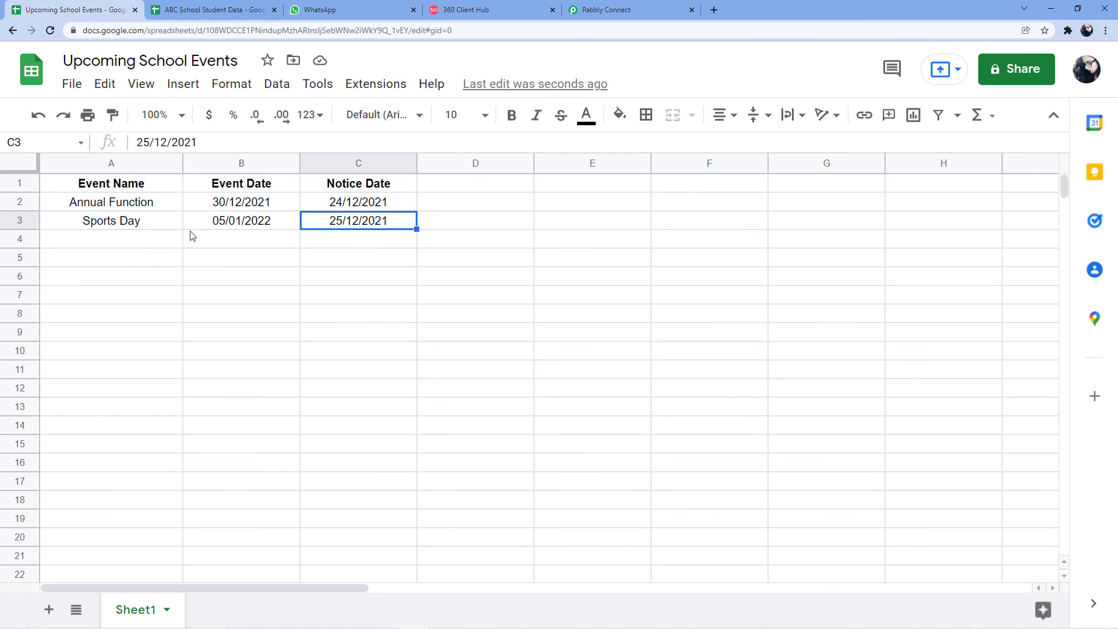
{"action": "left_click", "coordinate": [326, 10]}
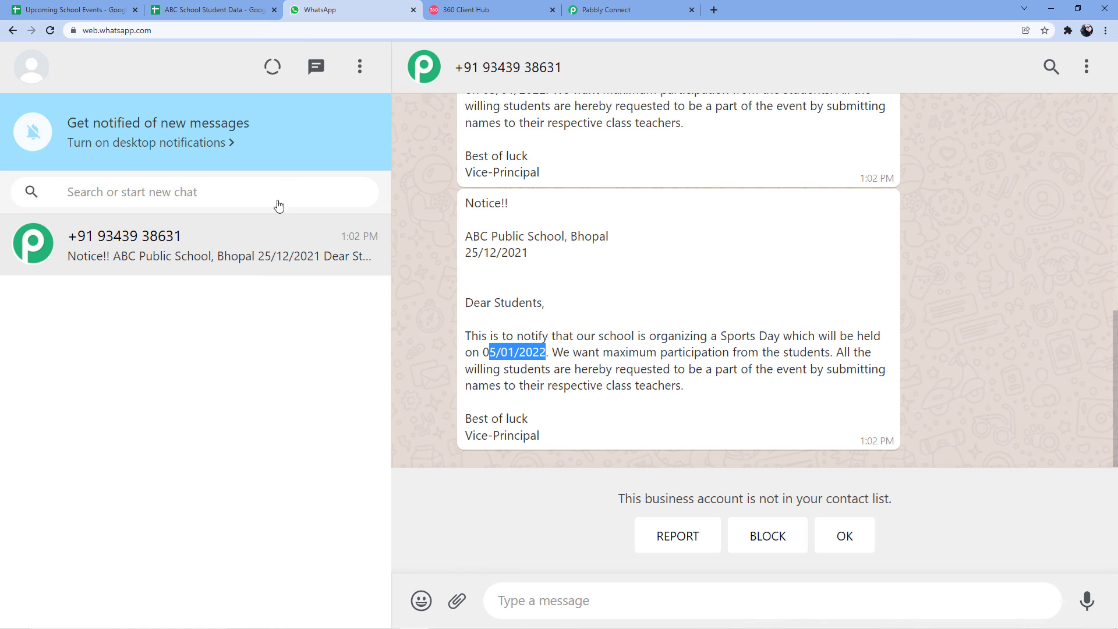
Compare the school_events template preview in 360 Client Hub with the Sports Day notice in WhatsApp
{"action": "left_click", "coordinate": [553, 354]}
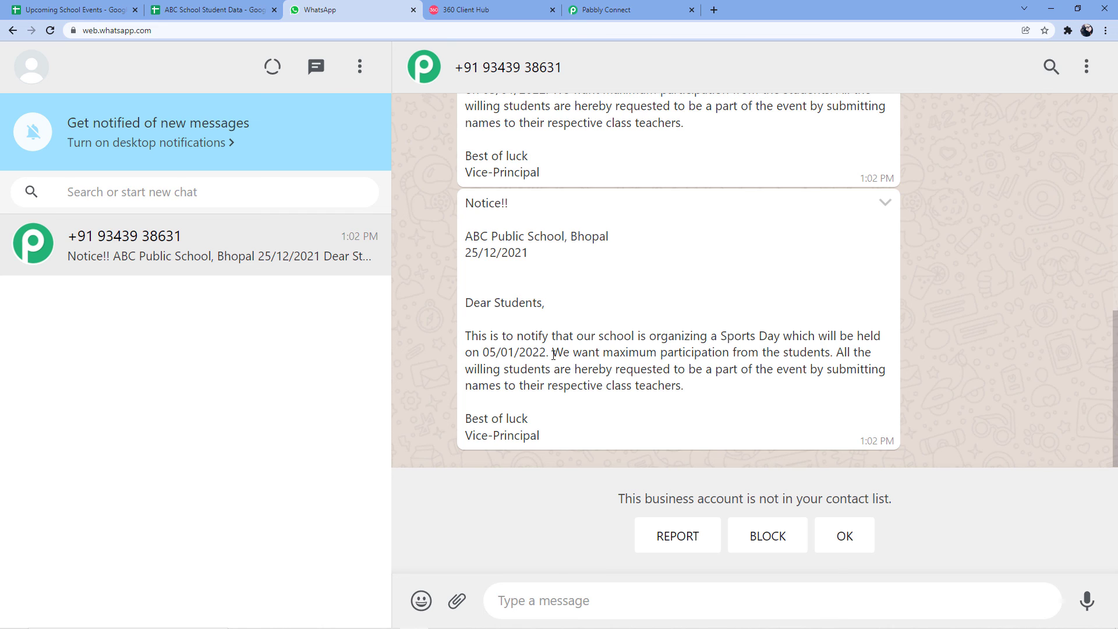
{"action": "left_click", "coordinate": [517, 7]}
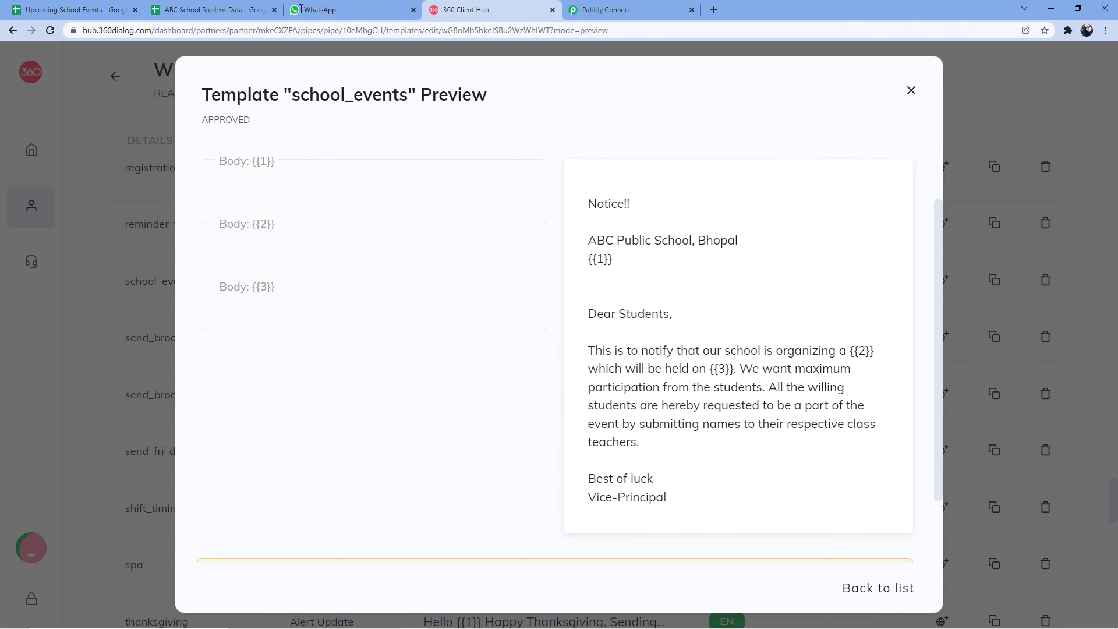
{"action": "left_click", "coordinate": [349, 9]}
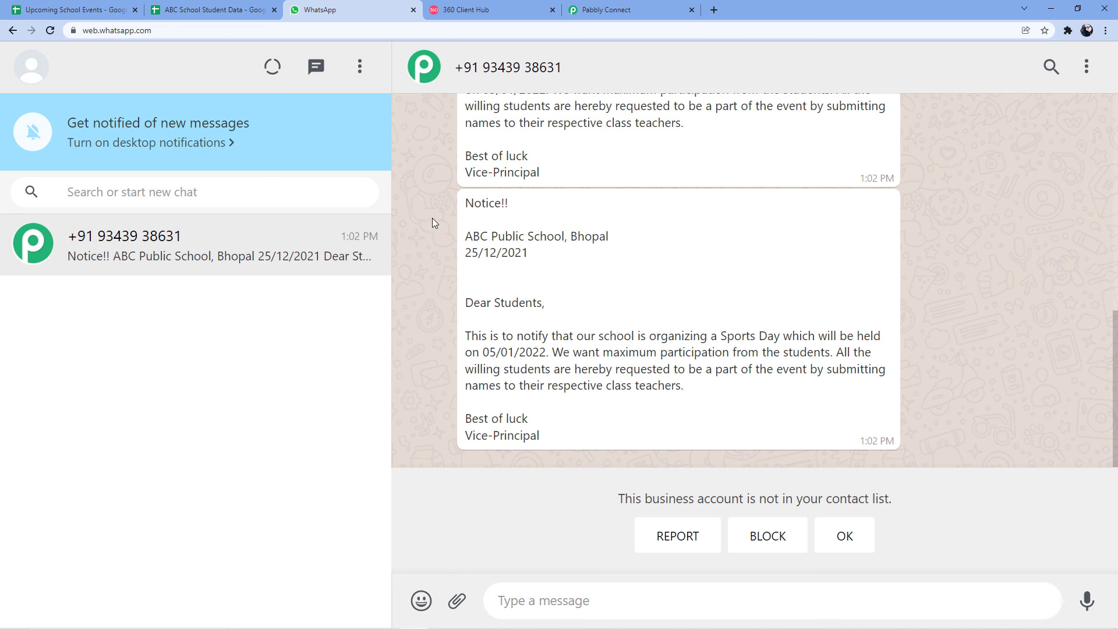
Switch to Pabbly Connect and collapse the Google Sheets trigger at the start of the School Event Alerts workflow
{"action": "left_click", "coordinate": [606, 9]}
{"action": "scroll", "coordinate": [871, 314], "scroll_direction": "up", "scroll_amount": 20}
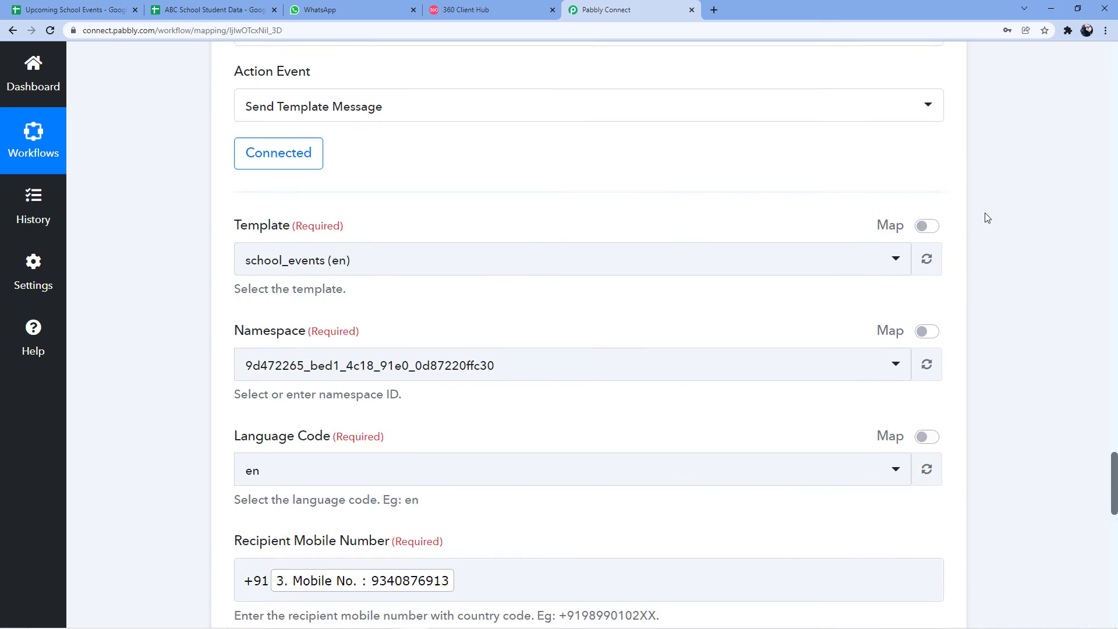
{"action": "scroll", "coordinate": [967, 312], "scroll_direction": "up", "scroll_amount": 20}
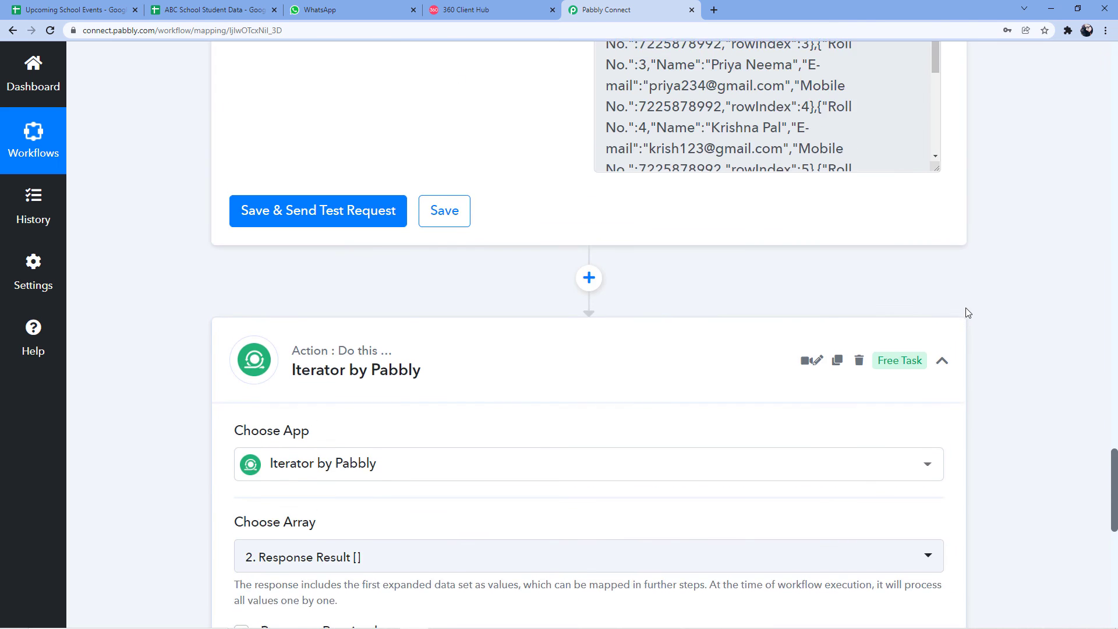
{"action": "scroll", "coordinate": [982, 347], "scroll_direction": "up", "scroll_amount": 20}
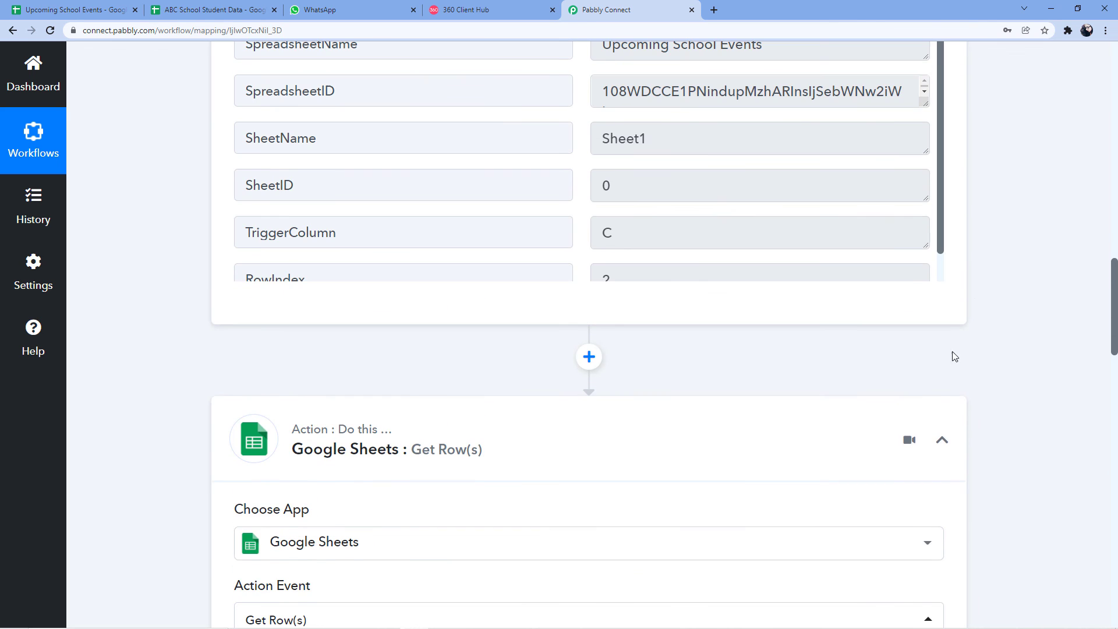
{"action": "scroll", "coordinate": [982, 349], "scroll_direction": "up", "scroll_amount": 5}
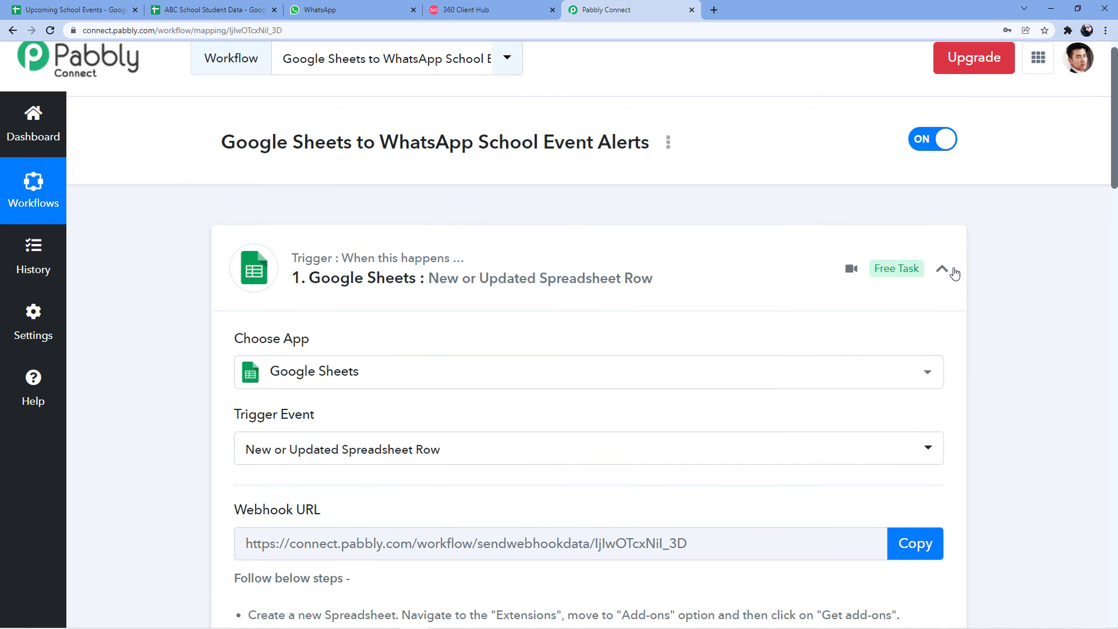
{"action": "left_click", "coordinate": [941, 278]}
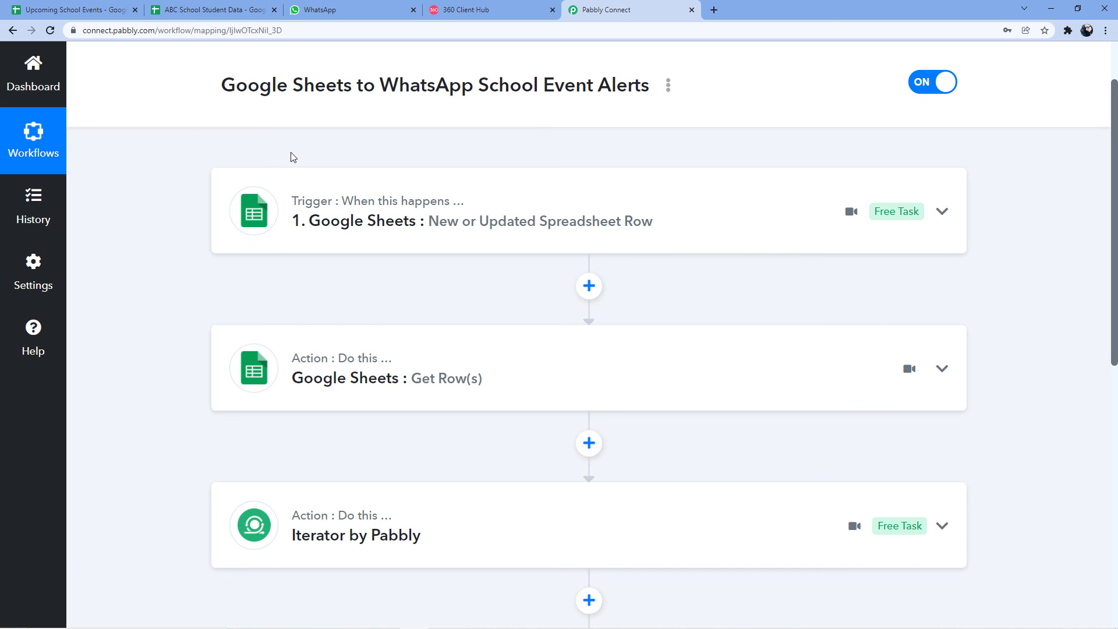
Review the New or Updated Spreadsheet Row trigger in Pabbly Connect alongside the event rows in Upcoming School Events
{"action": "left_click", "coordinate": [84, 8]}
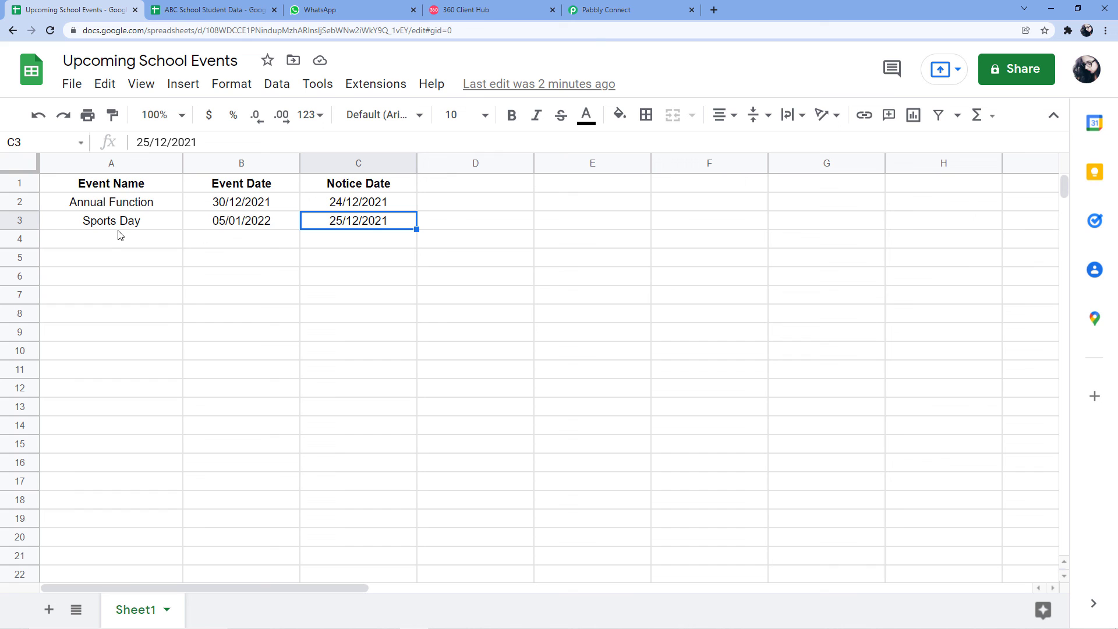
{"action": "left_click", "coordinate": [620, 9]}
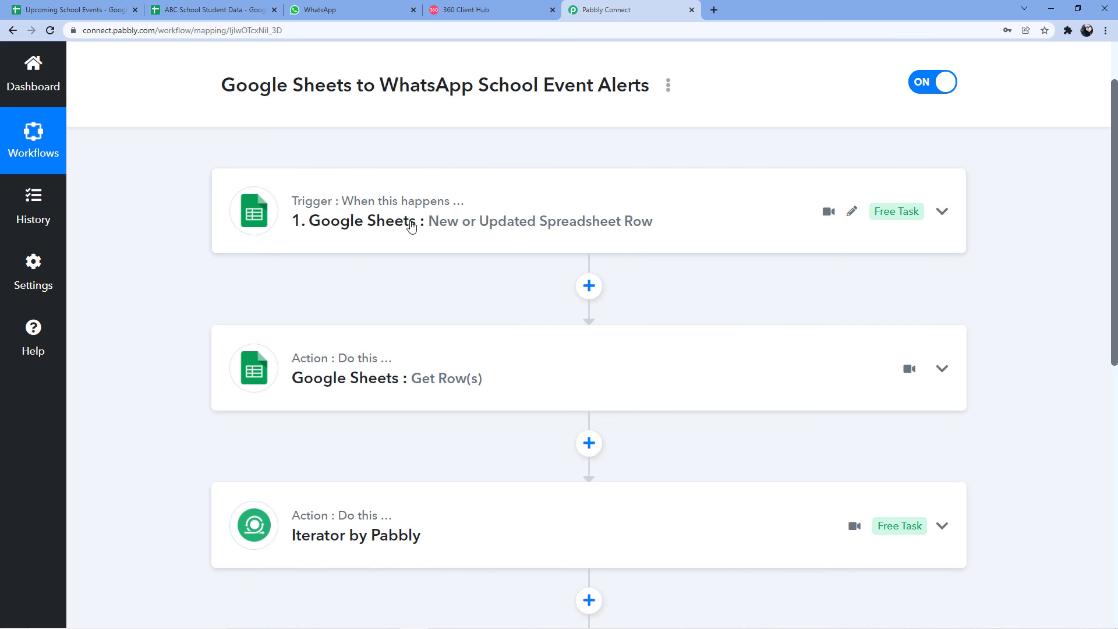
{"action": "left_click", "coordinate": [87, 7]}
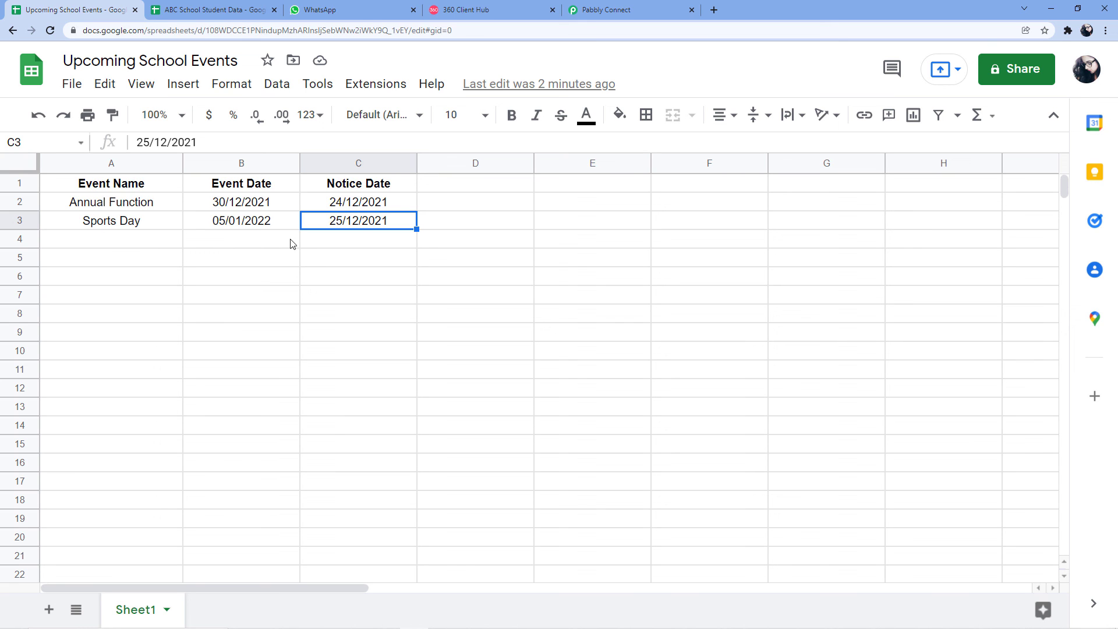
{"action": "left_click", "coordinate": [611, 9]}
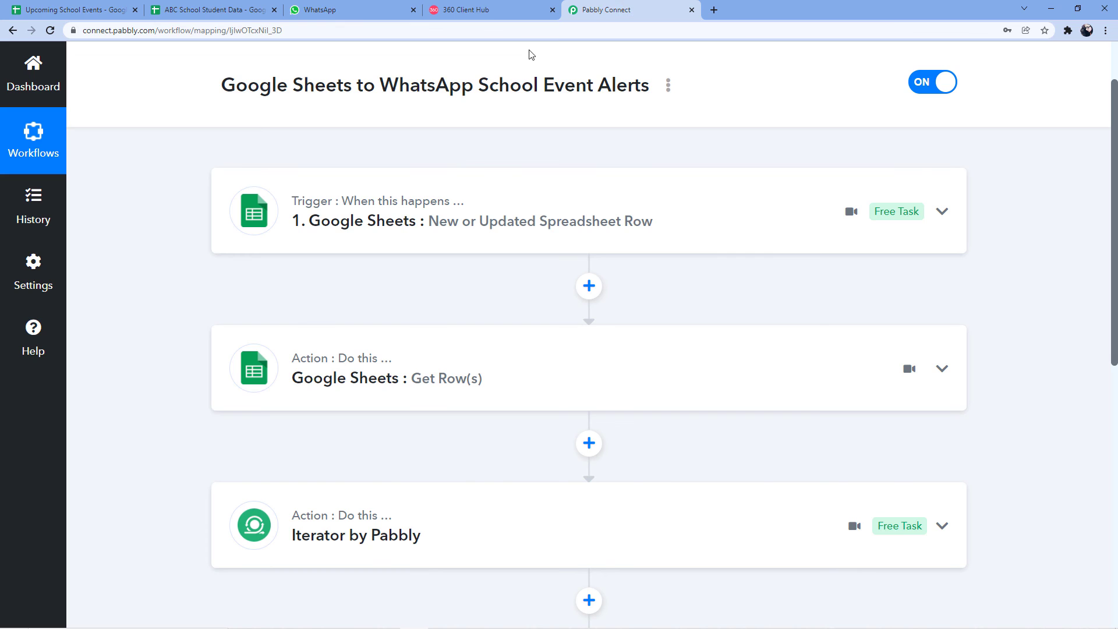
{"action": "scroll", "coordinate": [466, 134], "scroll_direction": "down", "scroll_amount": 2}
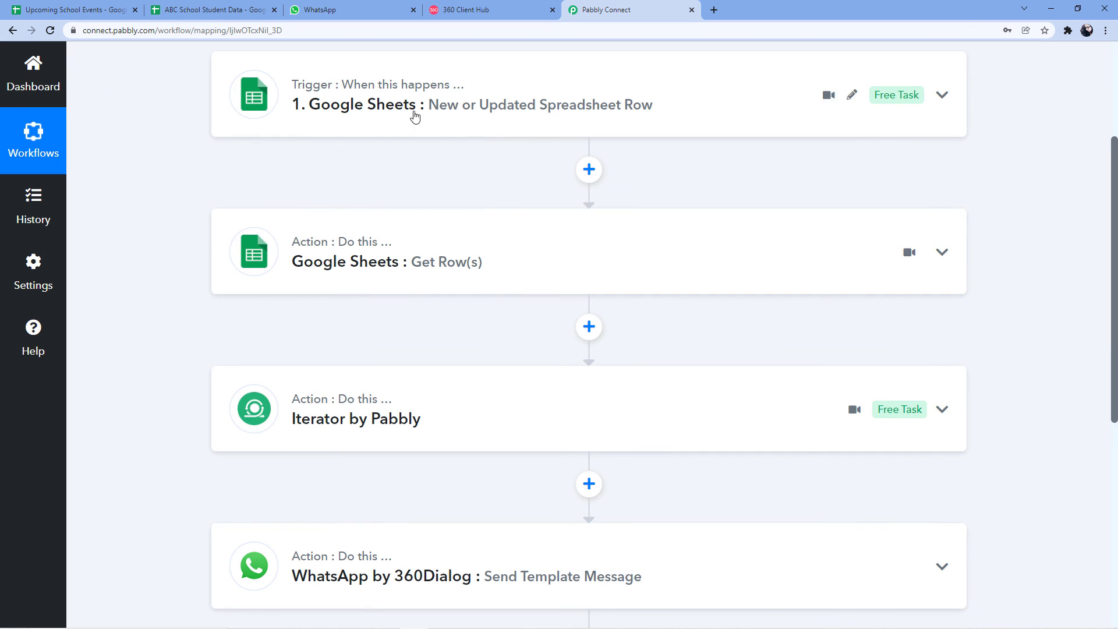
{"action": "scroll", "coordinate": [367, 220], "scroll_direction": "down", "scroll_amount": 1}
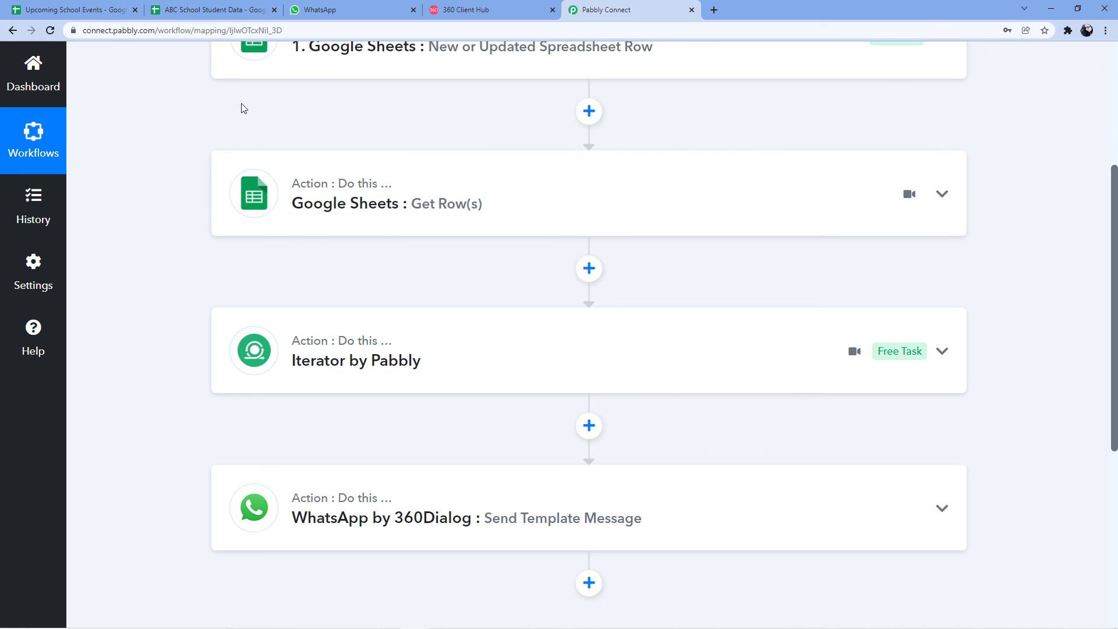
Review the Get Row(s), Iterator and Send Template Message actions alongside the student list in ABC School Student Data
{"action": "left_click", "coordinate": [203, 9]}
{"action": "left_click", "coordinate": [108, 189]}
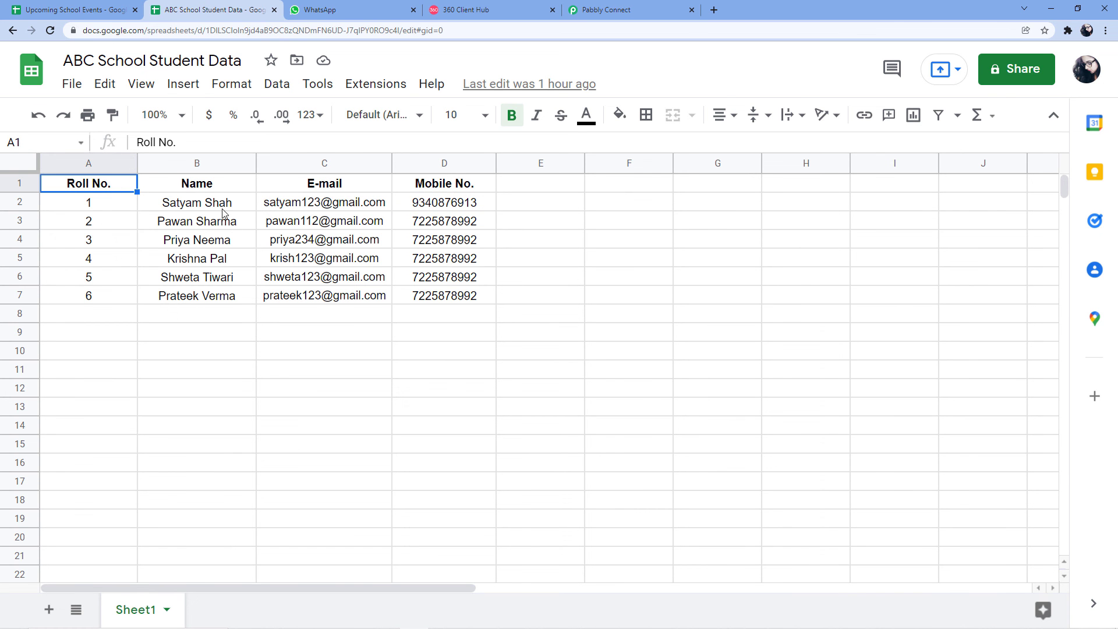
{"action": "left_click", "coordinate": [588, 10]}
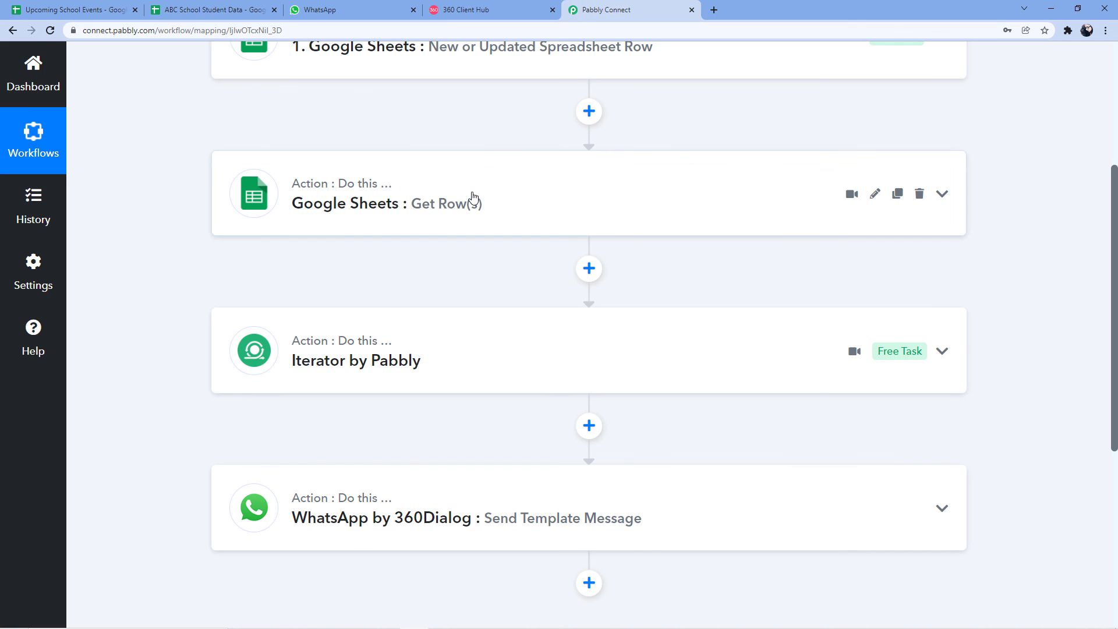
{"action": "left_click", "coordinate": [168, 11]}
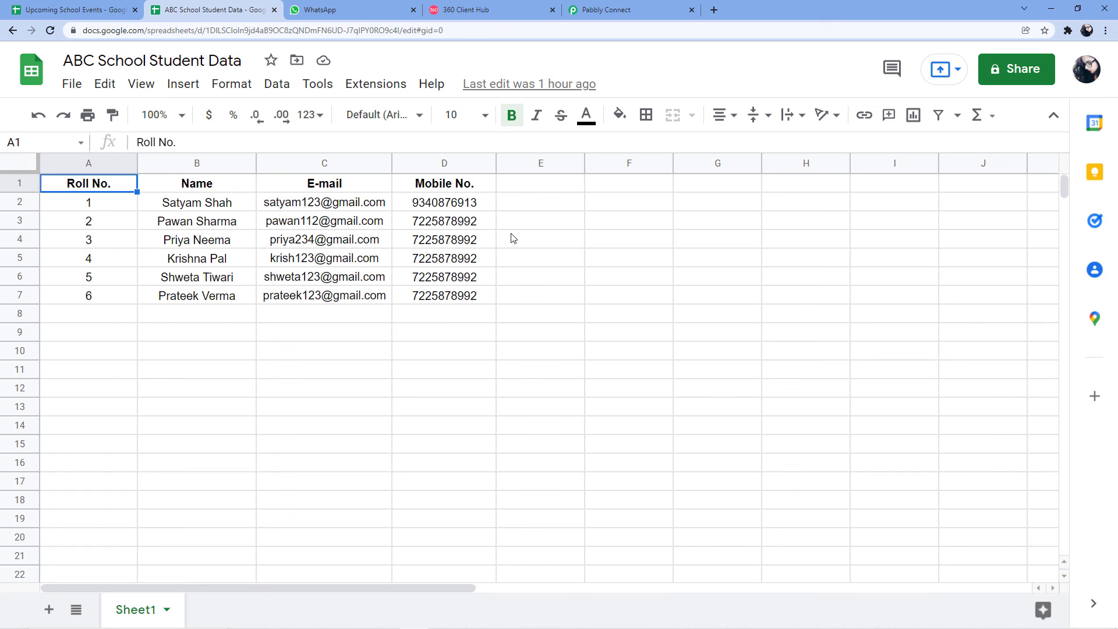
{"action": "left_click", "coordinate": [626, 8]}
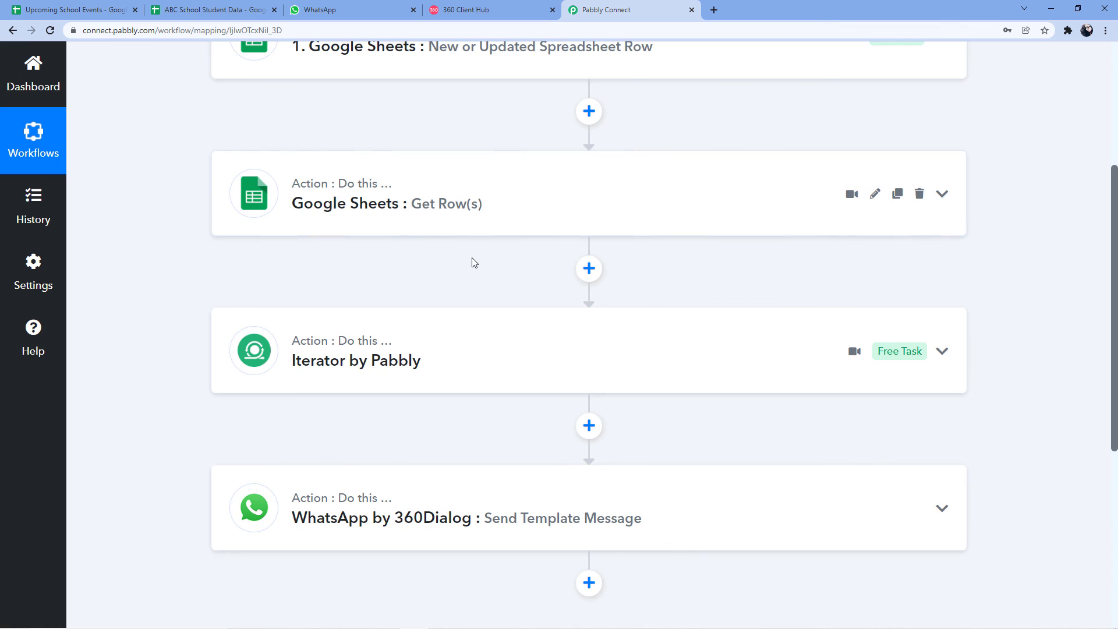
{"action": "scroll", "coordinate": [474, 260], "scroll_direction": "down", "scroll_amount": 2}
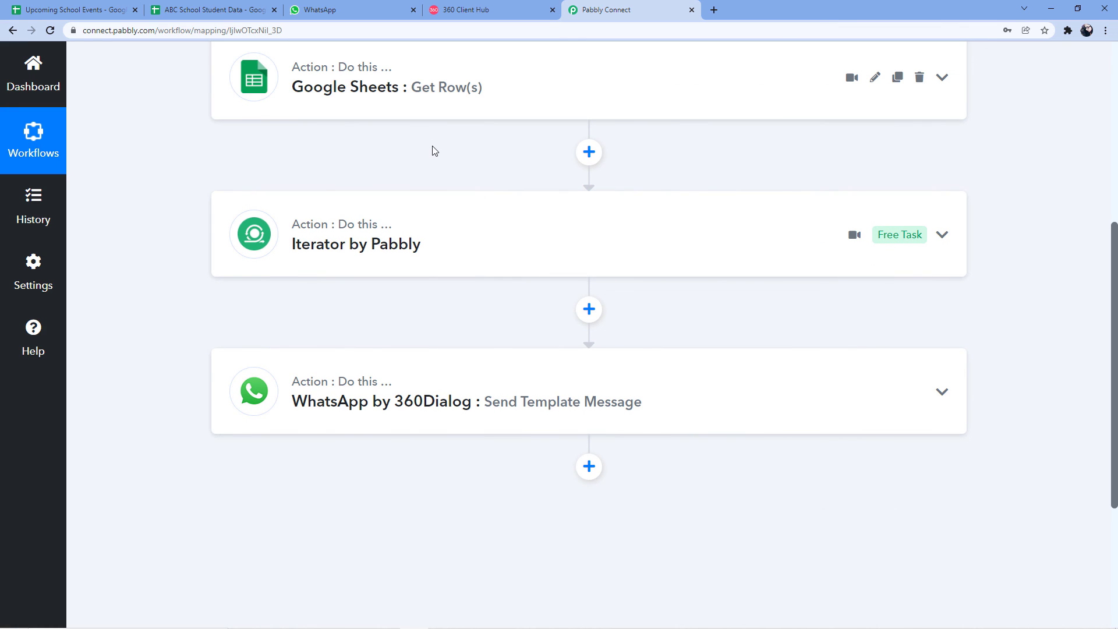